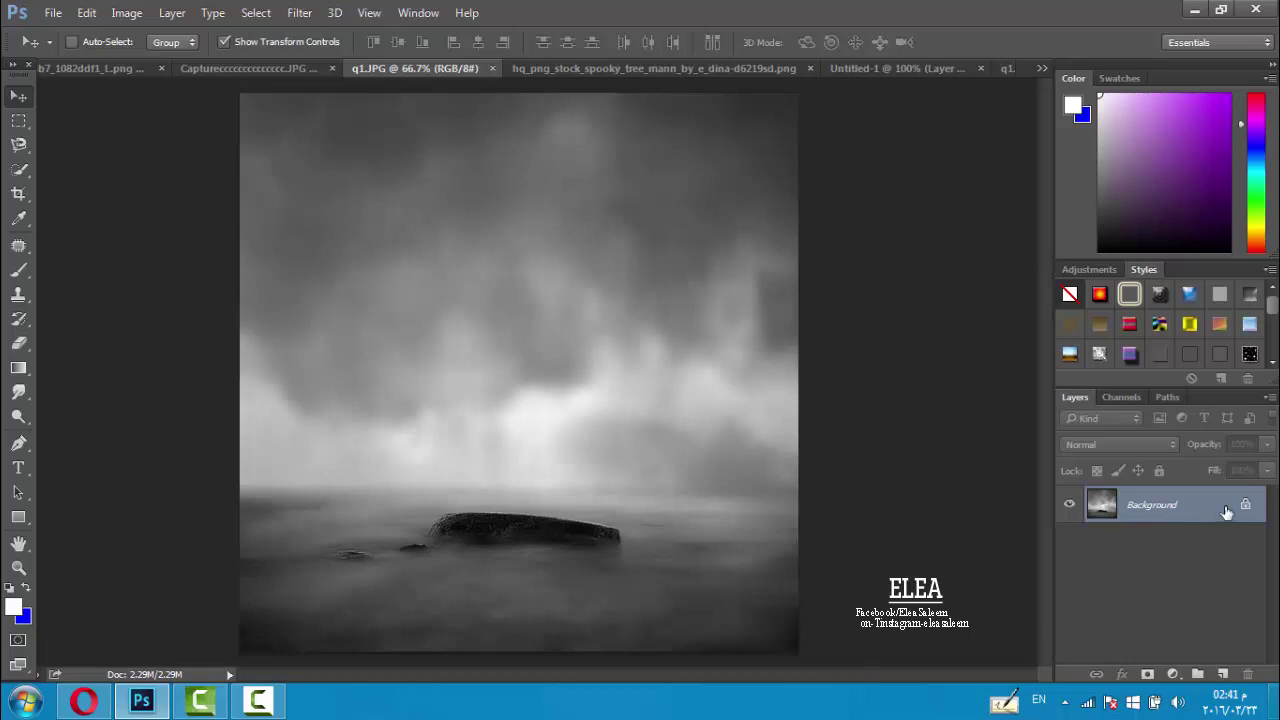
# Step: Convert the Background to Layer 0 and crop q1.JPG to a narrower portrait frame
pyautogui.doubleClick(1225, 505)
pyautogui.click(806, 219)
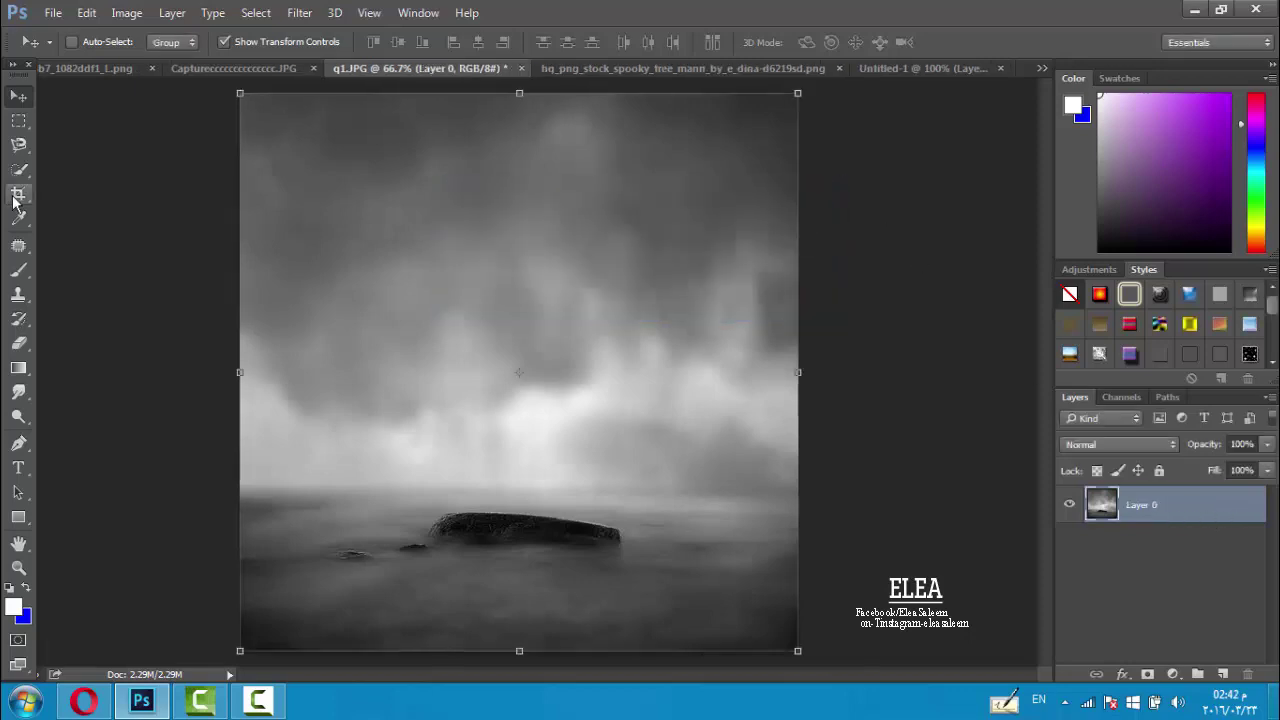
pyautogui.click(15, 197)
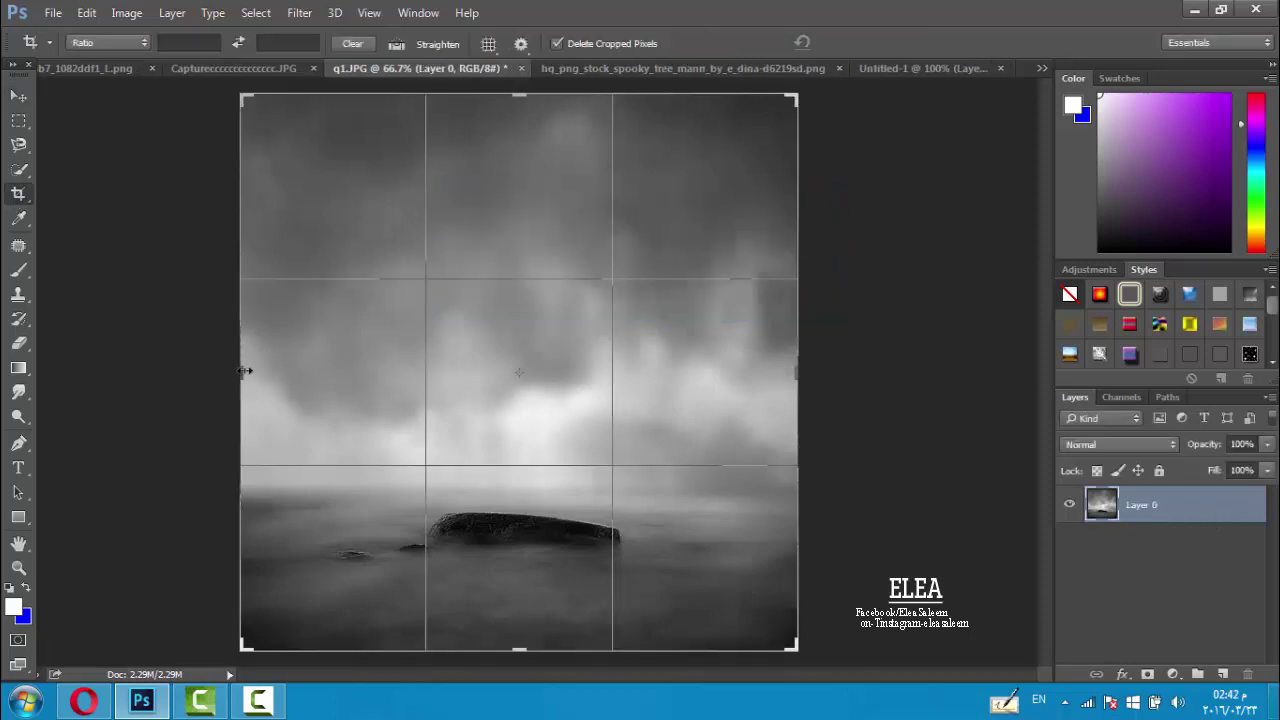
pyautogui.moveTo(276, 379); pyautogui.dragTo(294, 385)
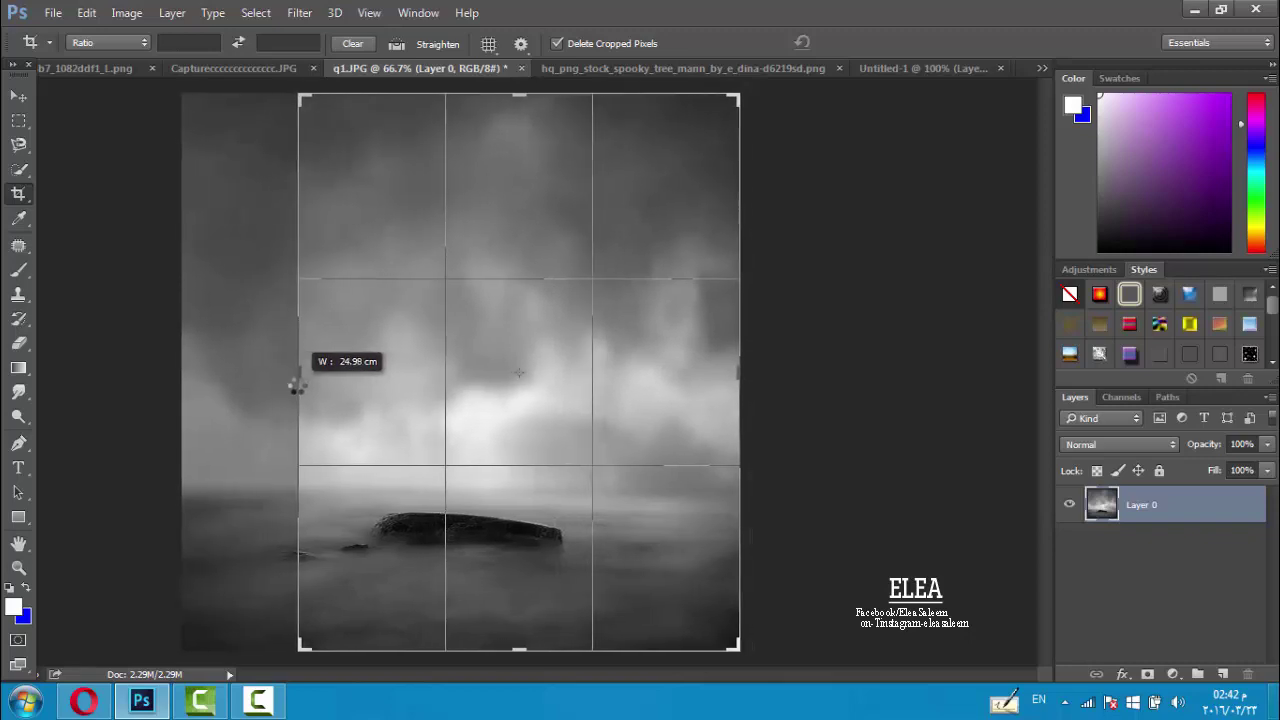
pyautogui.moveTo(294, 385); pyautogui.dragTo(312, 386)
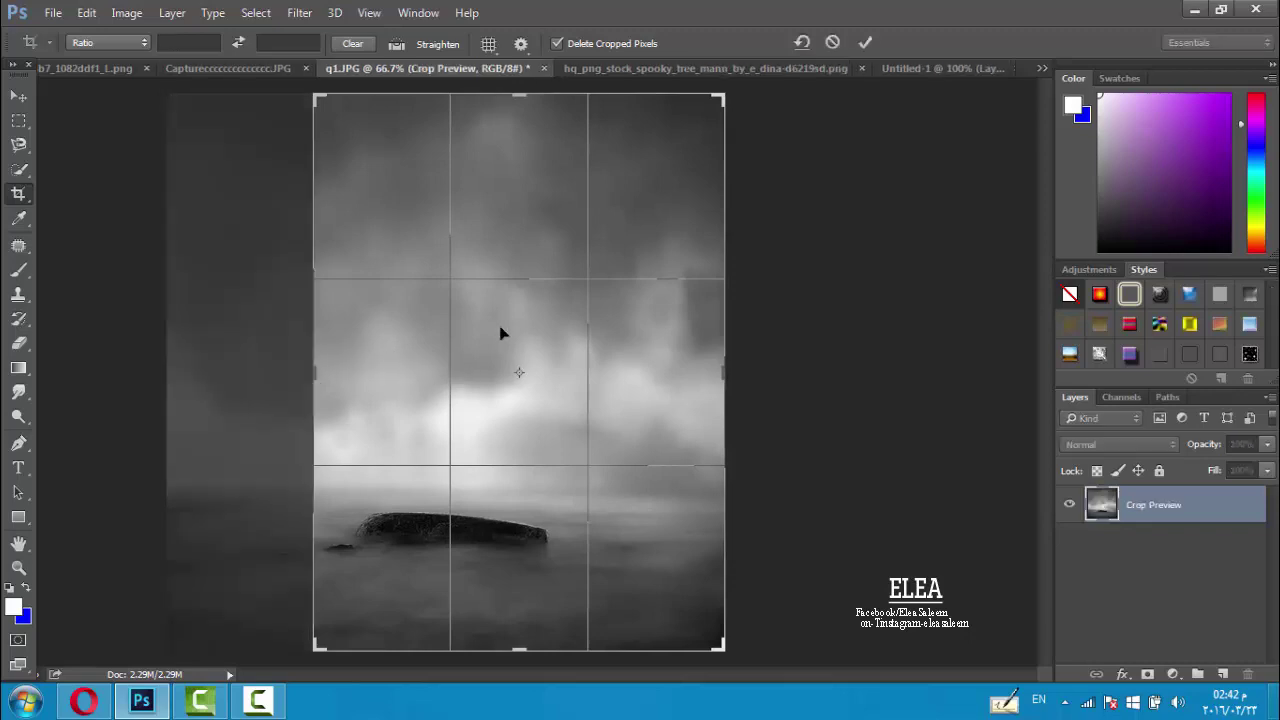
pyautogui.moveTo(727, 376); pyautogui.dragTo(719, 376)
pyautogui.click(865, 42)
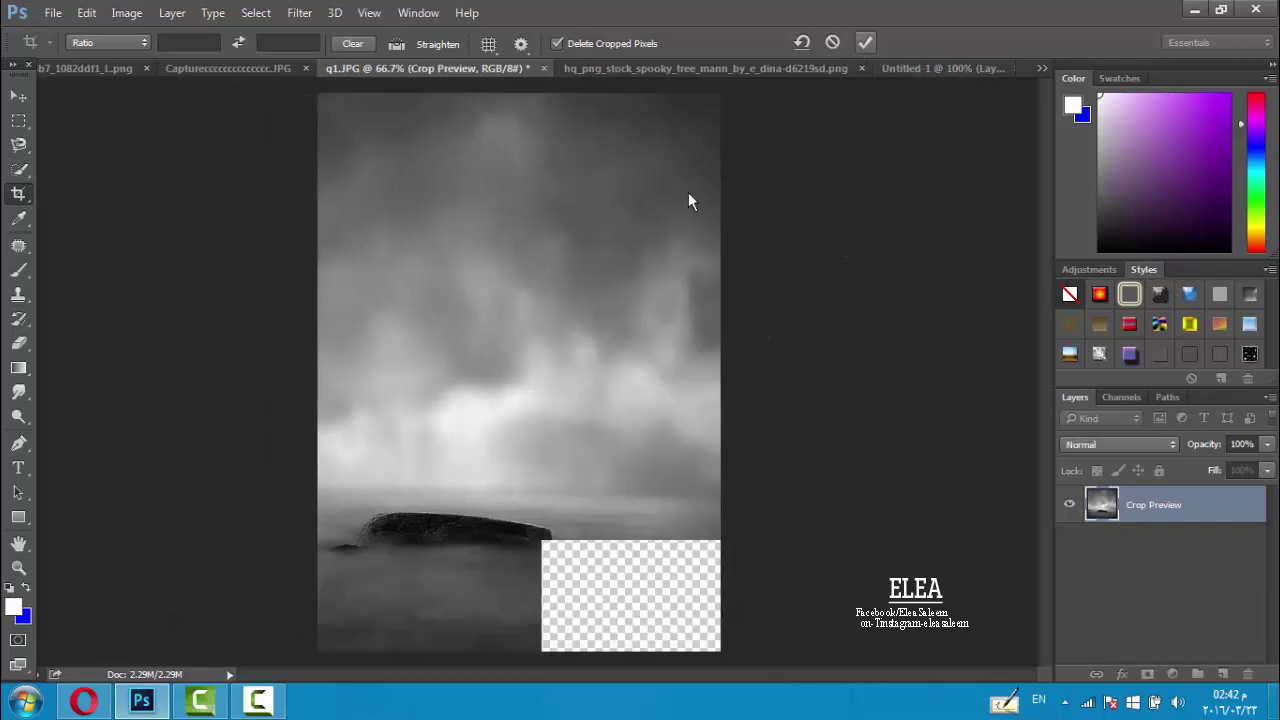
pyautogui.click(20, 123)
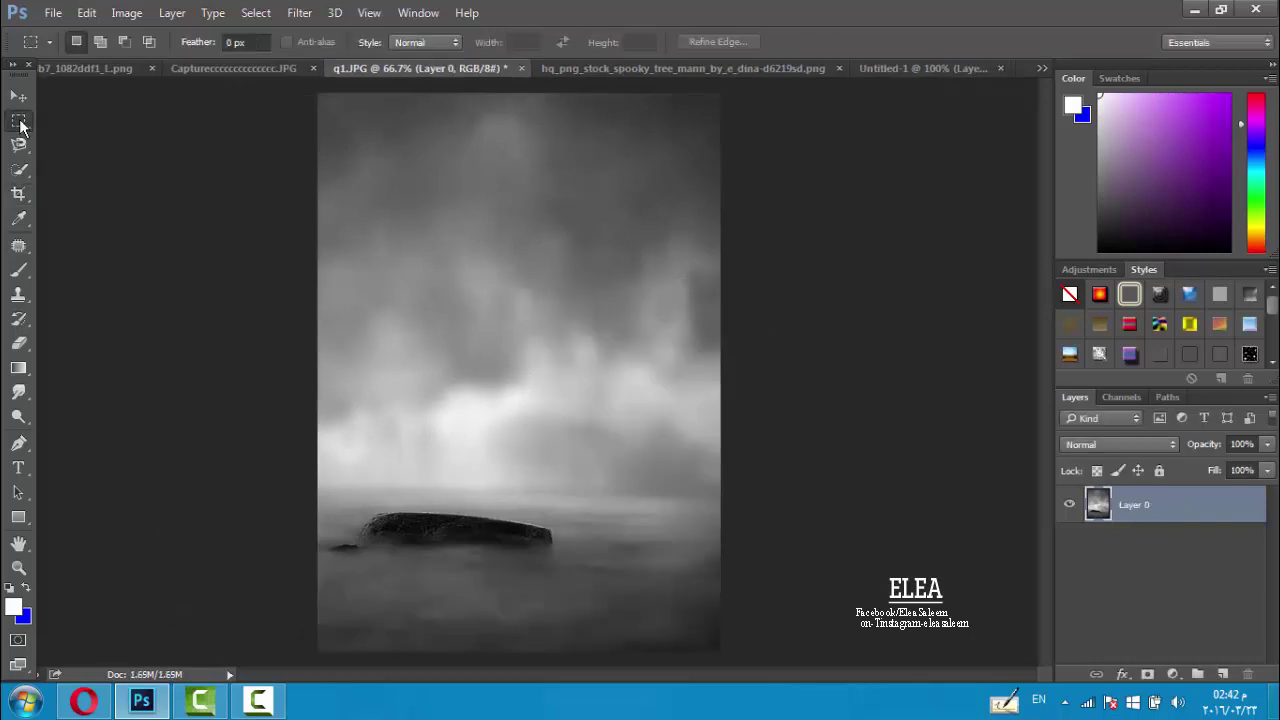
# Step: Copy the misty forest layer into q1.JPG and close its source document without saving
pyautogui.click(694, 72)
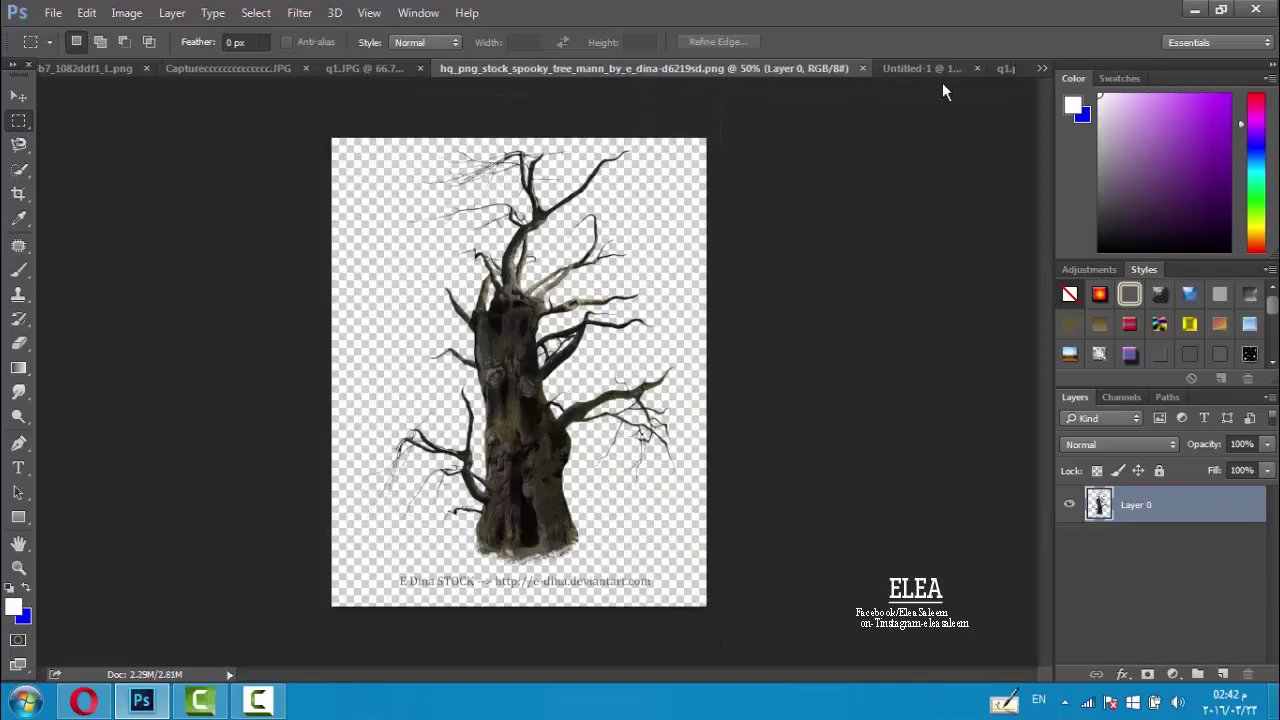
pyautogui.click(920, 67)
pyautogui.moveTo(920, 67); pyautogui.dragTo(638, 264)
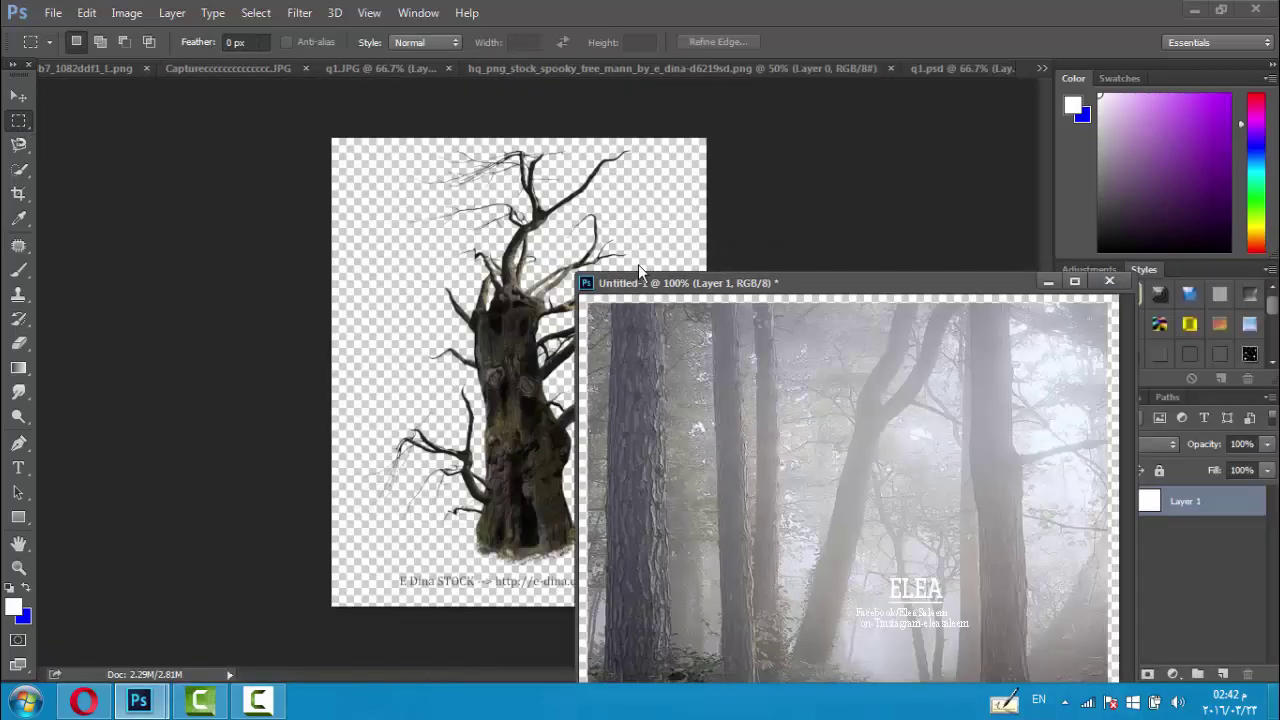
pyautogui.click(366, 68)
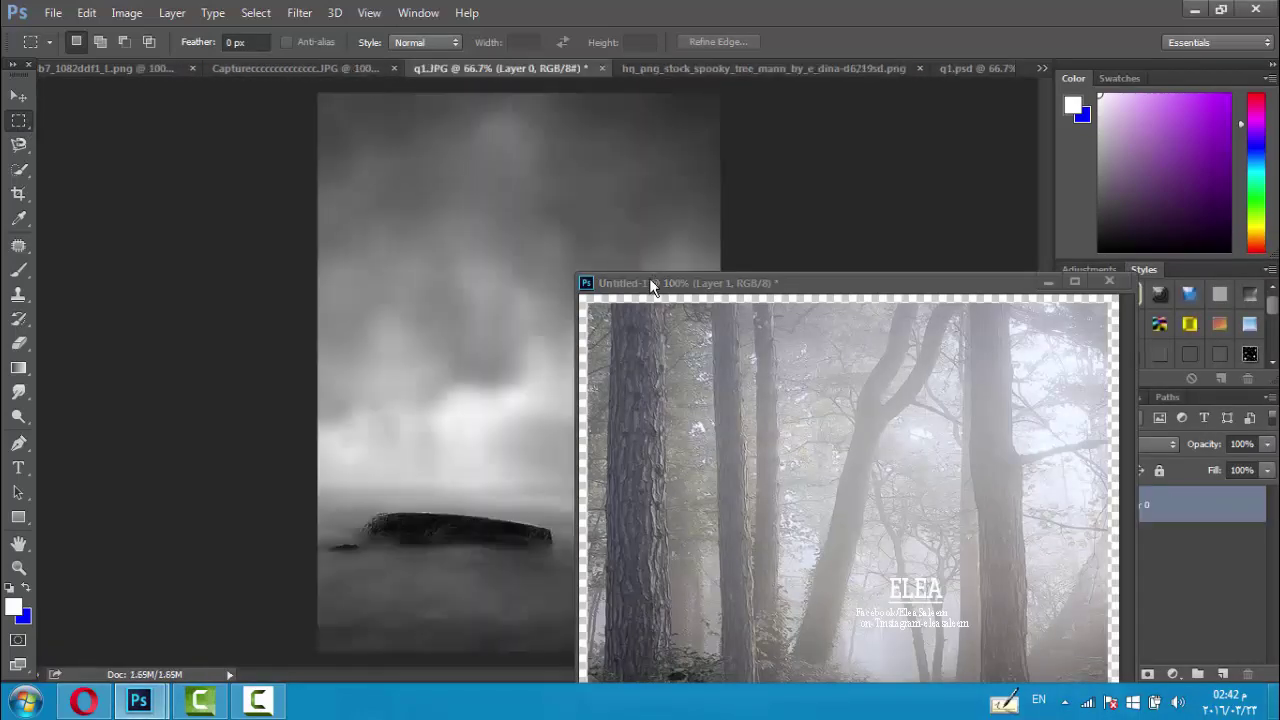
pyautogui.moveTo(649, 283)
pyautogui.mouseDown()
pyautogui.moveTo(420, 240)
pyautogui.moveTo(336, 205)
pyautogui.mouseUp()
pyautogui.click(16, 98)
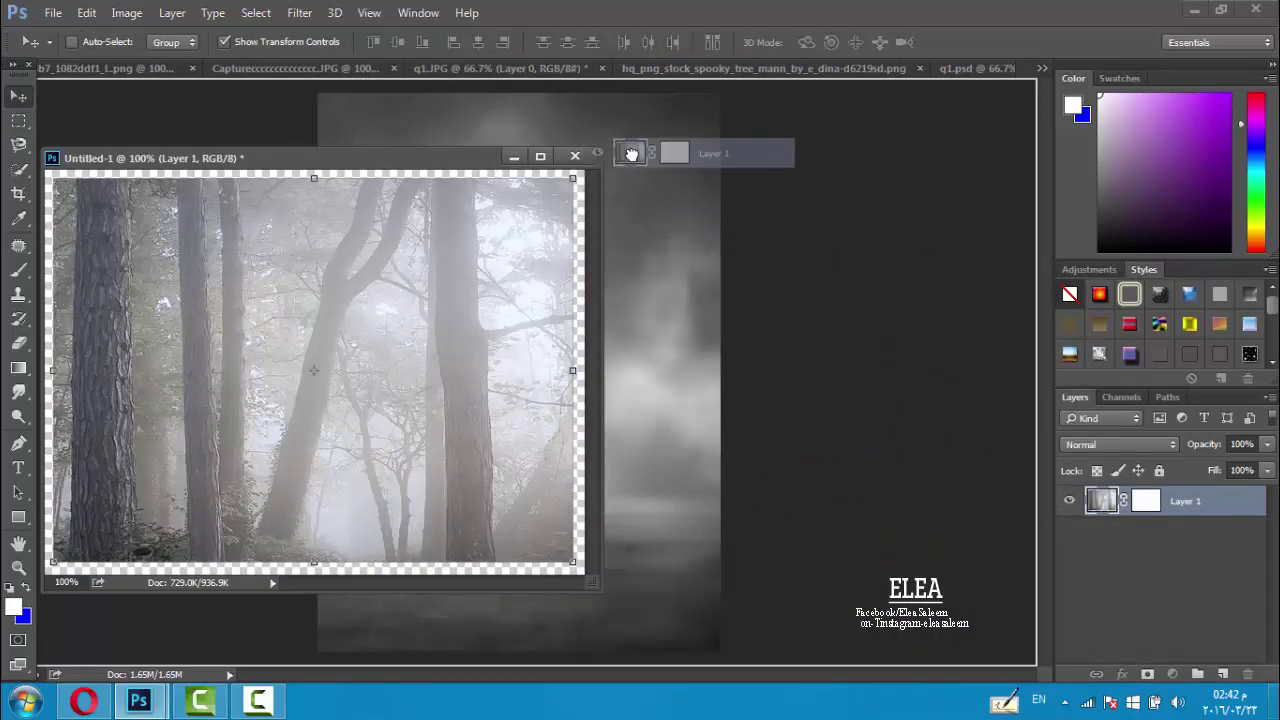
pyautogui.moveTo(1108, 505); pyautogui.dragTo(622, 145)
pyautogui.click(575, 157)
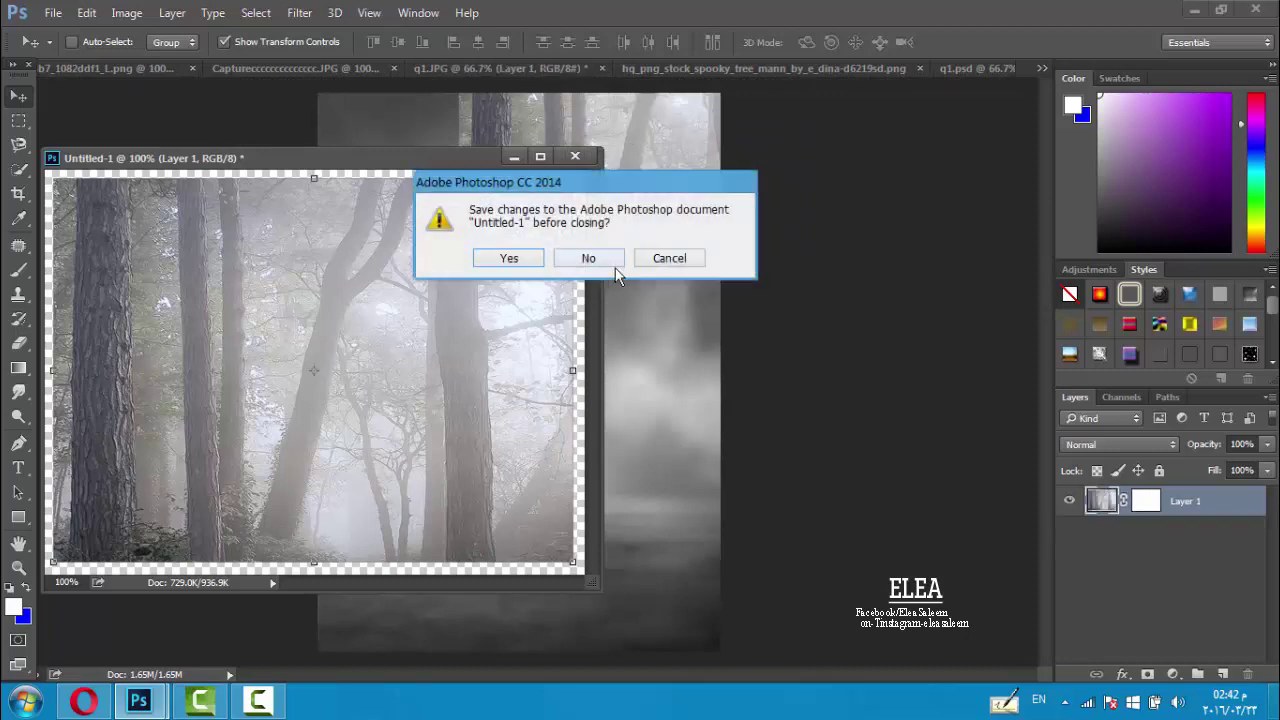
pyautogui.click(588, 256)
# Step: Position and scale the forest Layer 1 to fill the top of the canvas down to the rock
pyautogui.moveTo(651, 207); pyautogui.dragTo(507, 285)
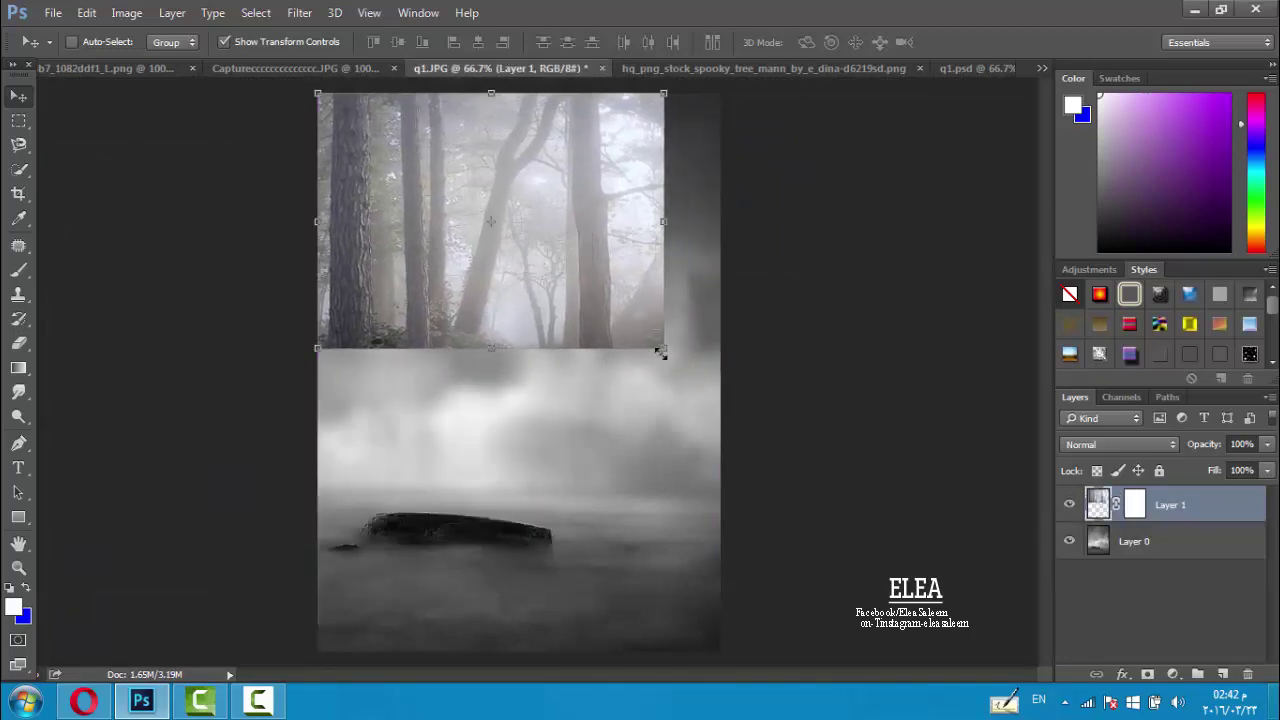
pyautogui.moveTo(660, 352); pyautogui.dragTo(733, 510)
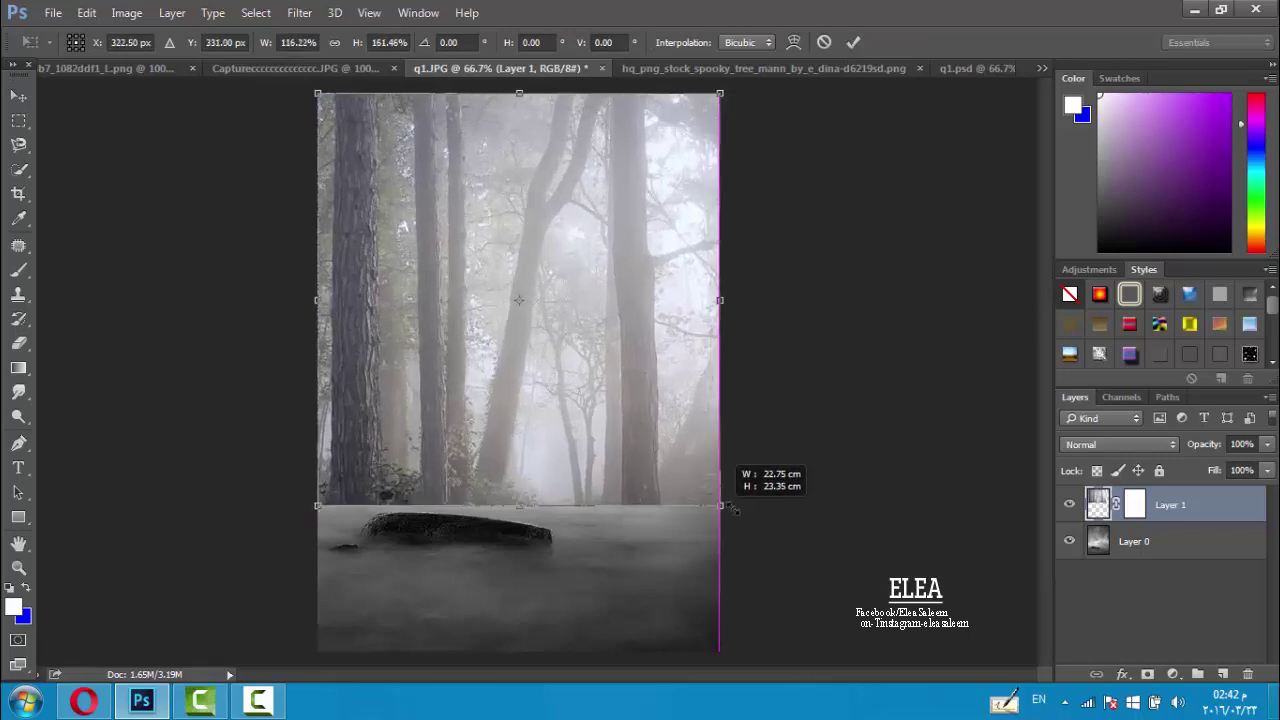
pyautogui.moveTo(733, 510); pyautogui.dragTo(725, 506)
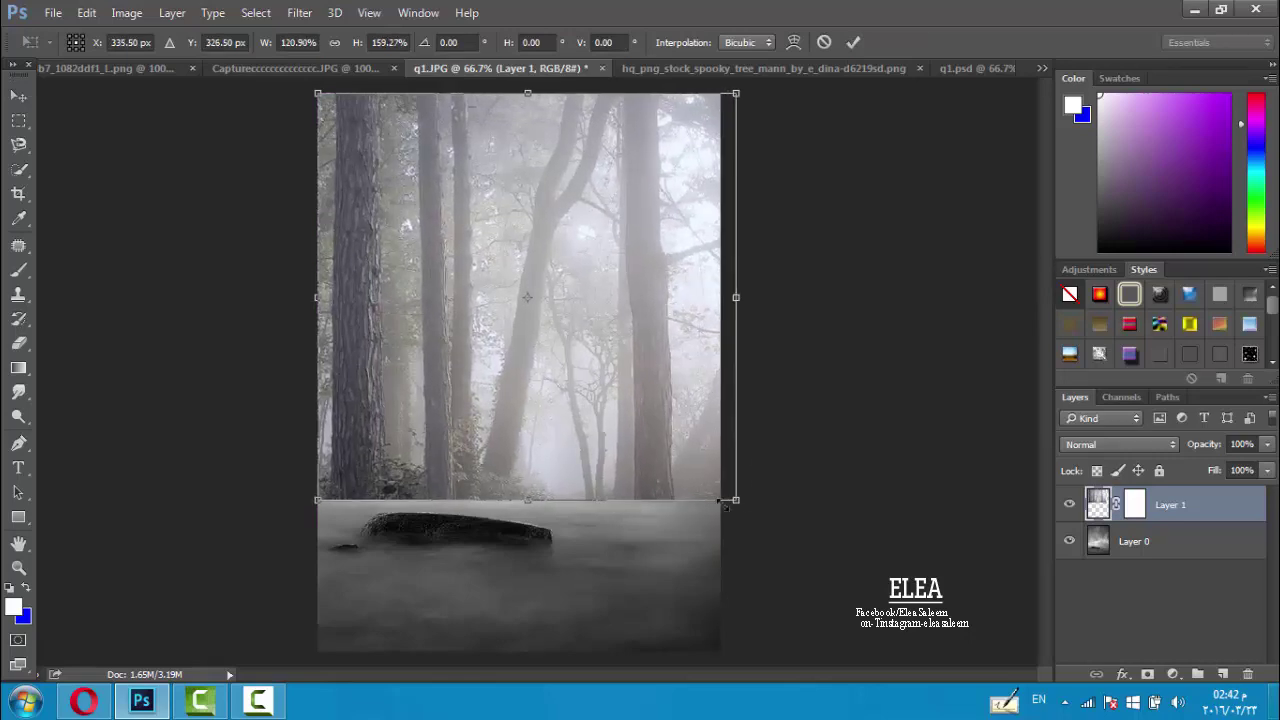
pyautogui.click(853, 47)
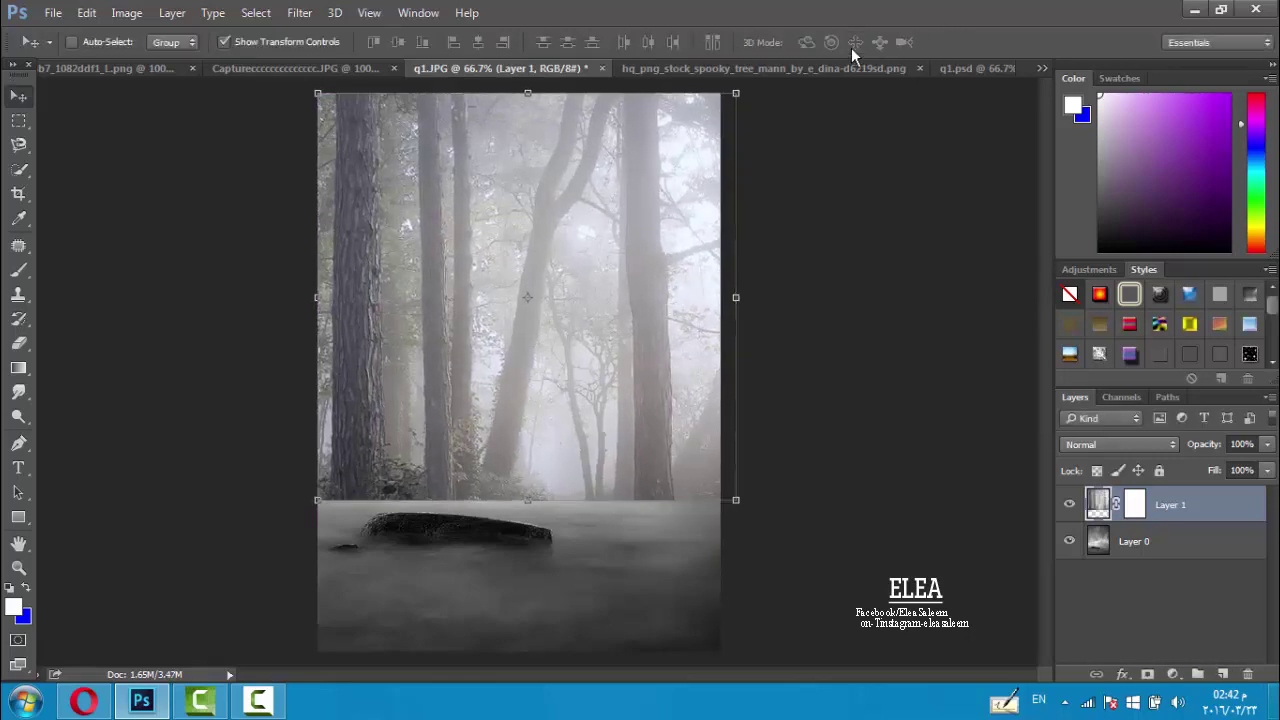
pyautogui.hotkey('ctrl', 'z')
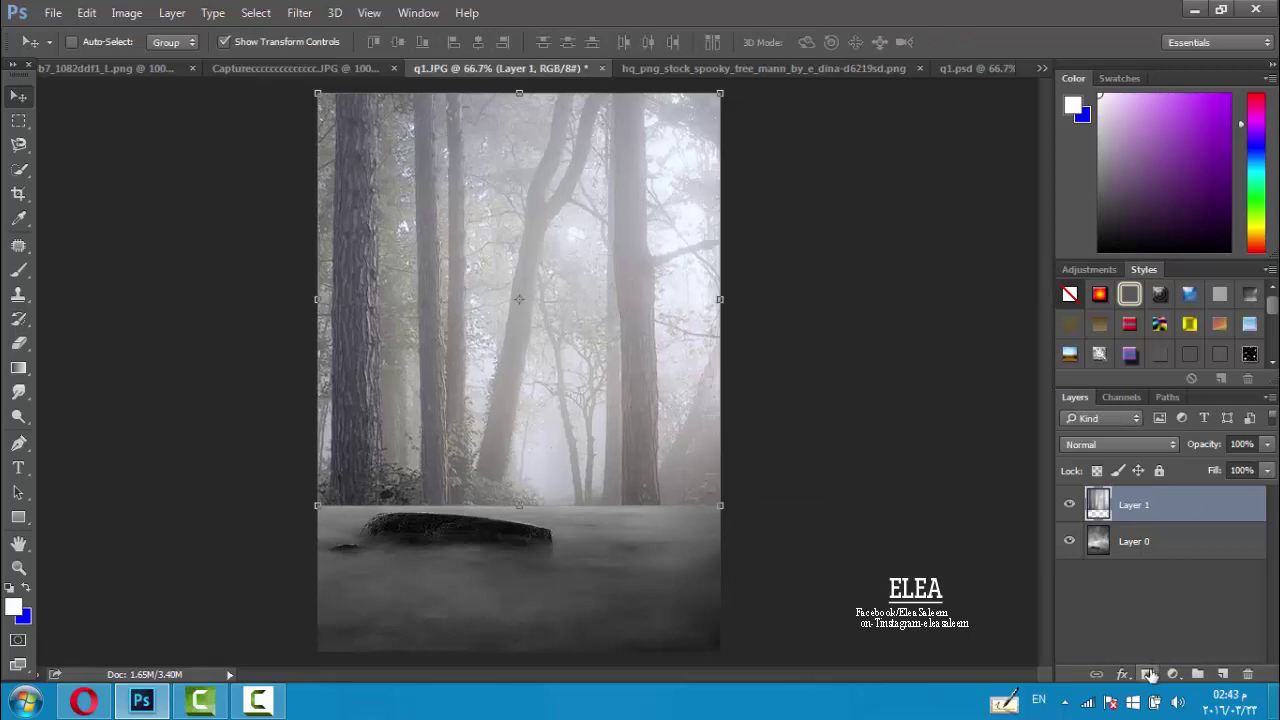
# Step: Mask the forest layer's lower edge into the fog with black brush strokes and blend it in Soft Light
pyautogui.click(1148, 675)
pyautogui.click(12, 272)
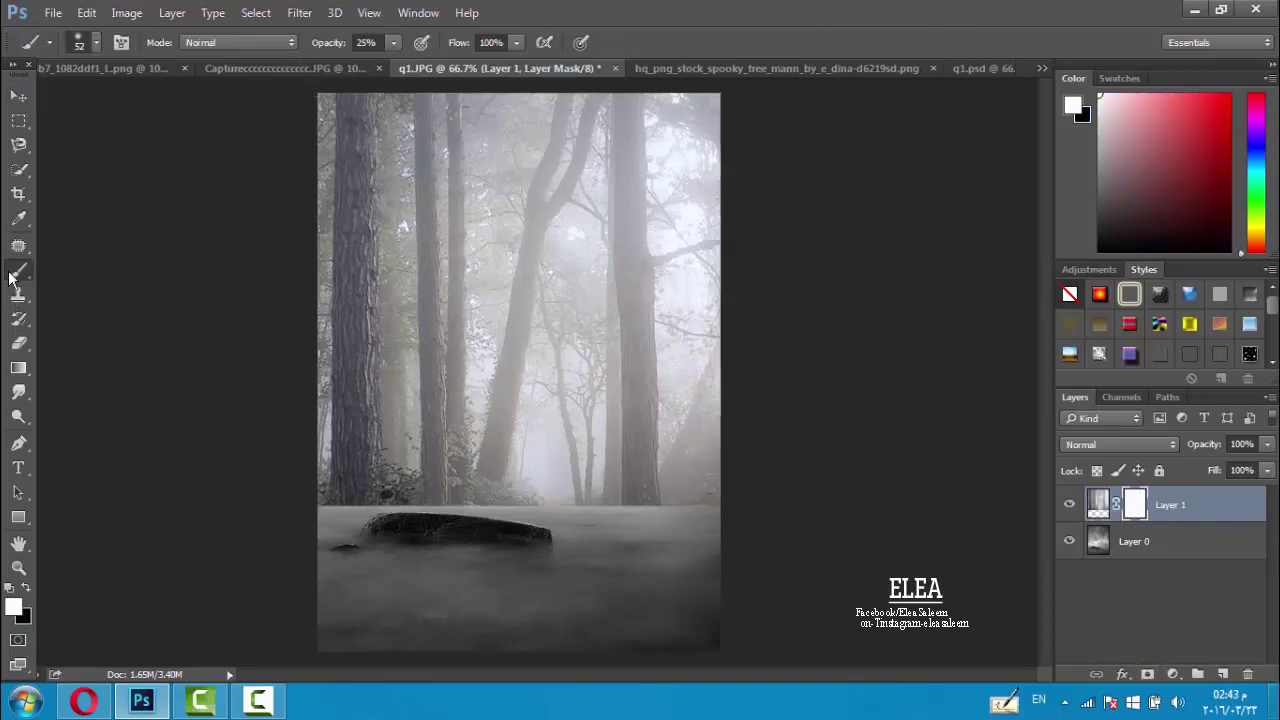
pyautogui.rightClick(465, 558)
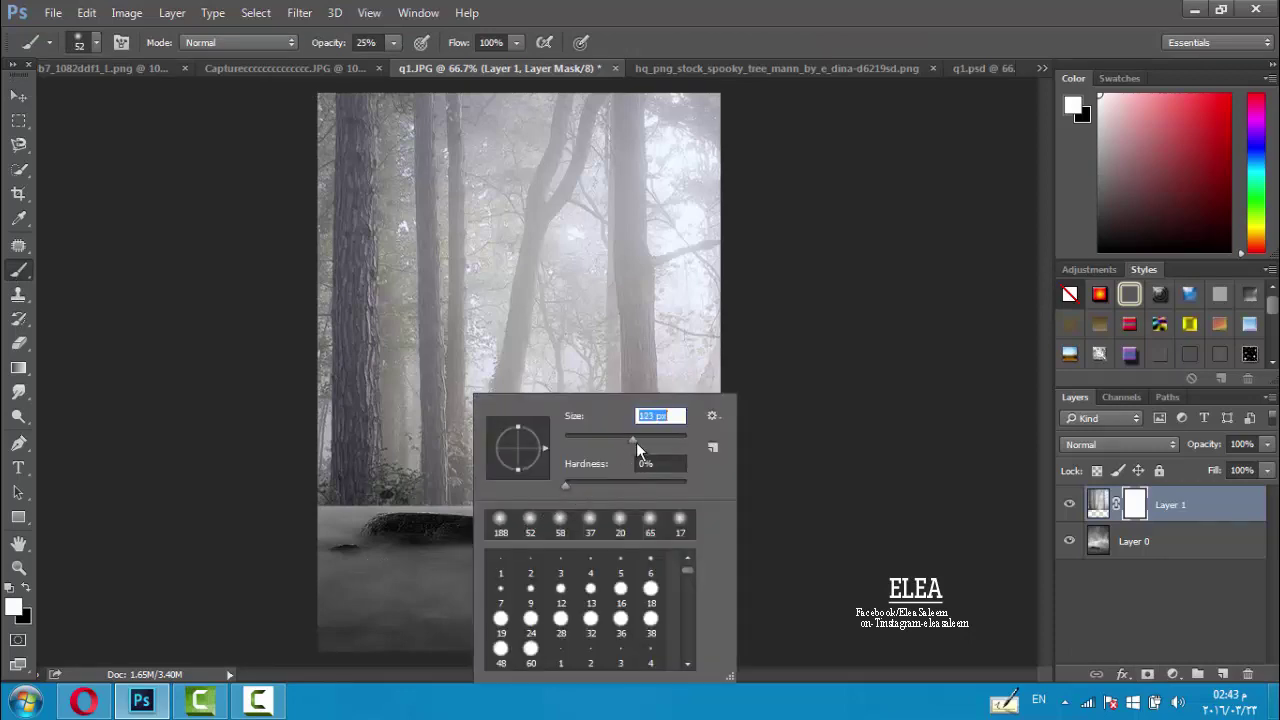
pyautogui.click(30, 593)
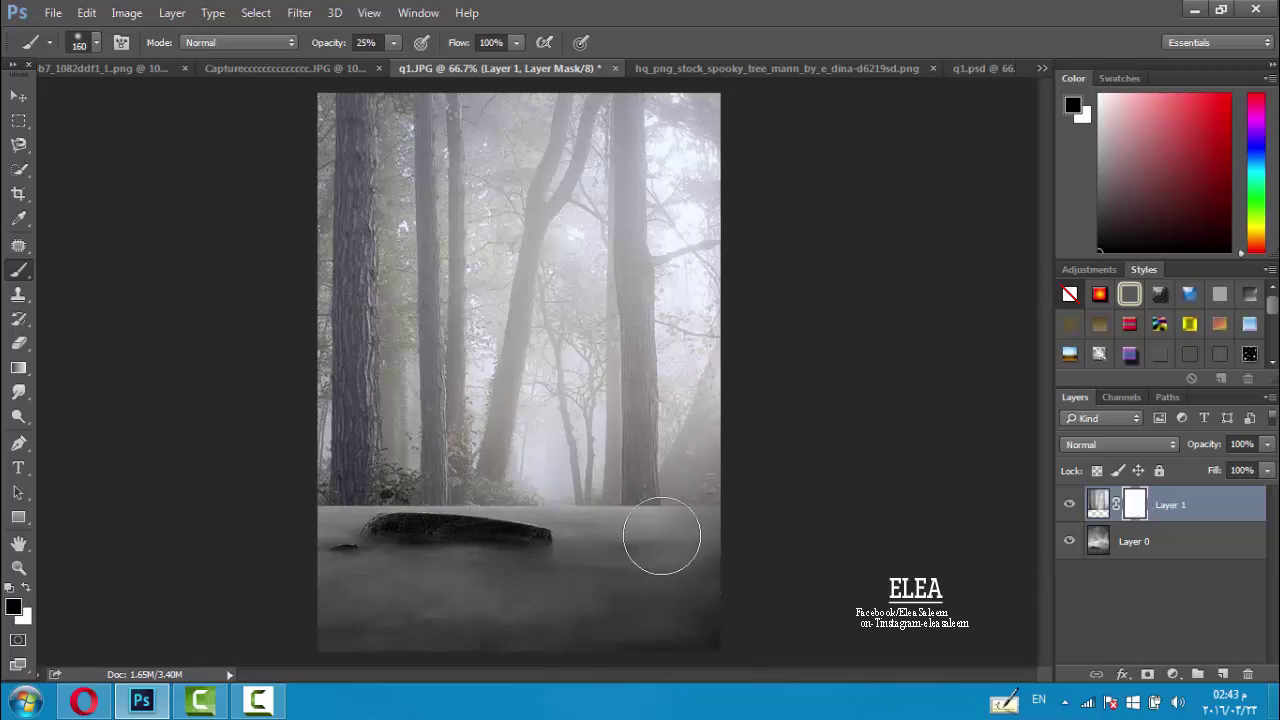
pyautogui.click(394, 44)
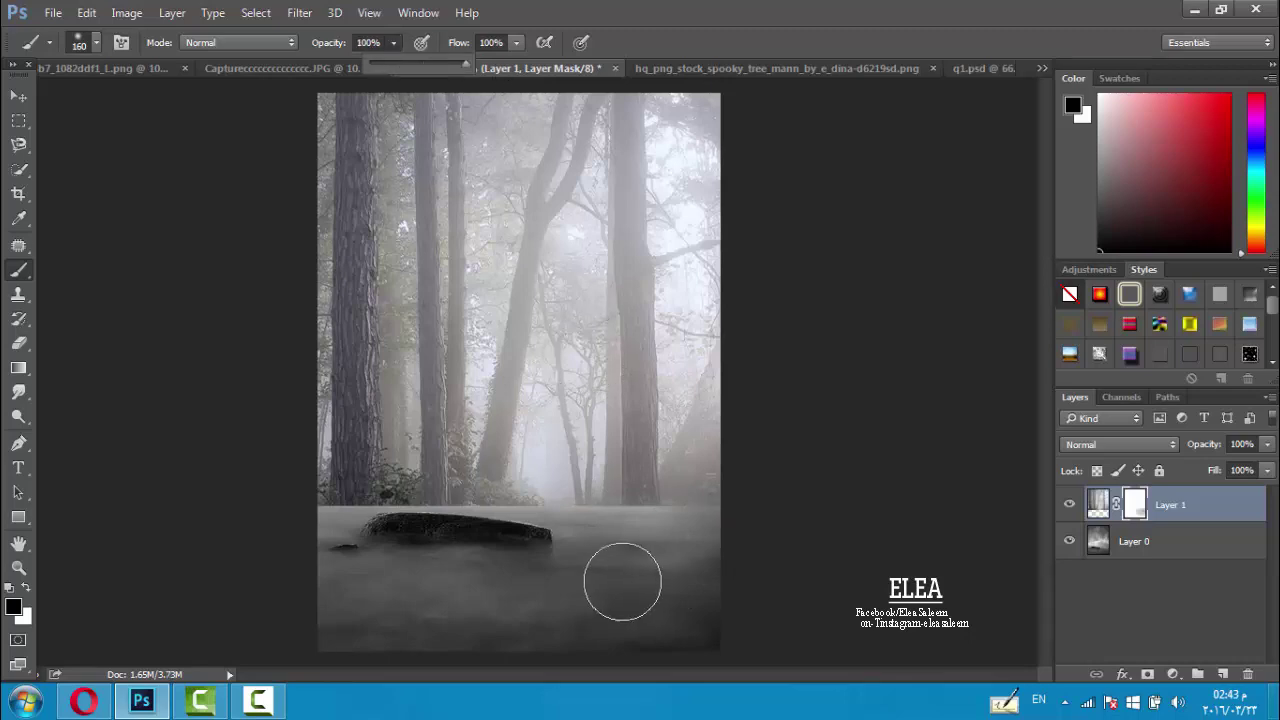
pyautogui.moveTo(537, 537)
pyautogui.mouseDown()
pyautogui.moveTo(391, 537)
pyautogui.moveTo(457, 549)
pyautogui.moveTo(477, 573)
pyautogui.mouseUp()
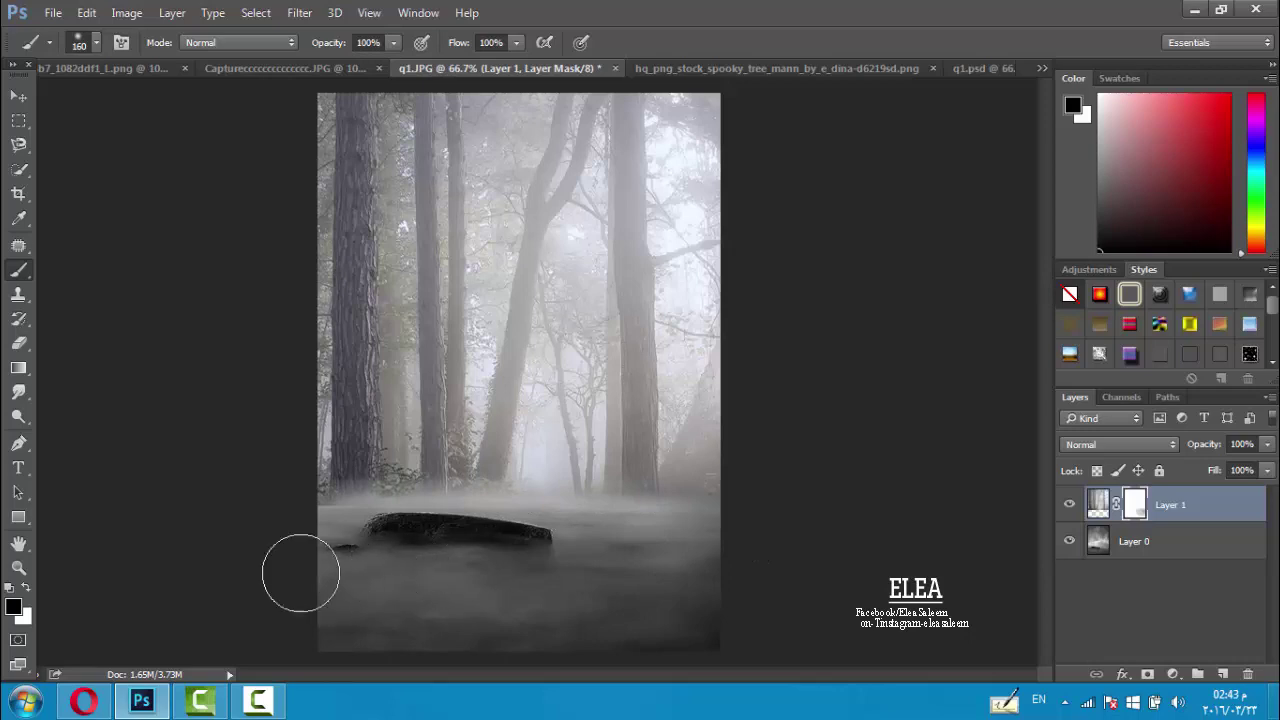
pyautogui.moveTo(300, 571); pyautogui.dragTo(371, 549)
pyautogui.moveTo(667, 569)
pyautogui.mouseDown()
pyautogui.moveTo(691, 554)
pyautogui.moveTo(677, 540)
pyautogui.moveTo(771, 534)
pyautogui.mouseUp()
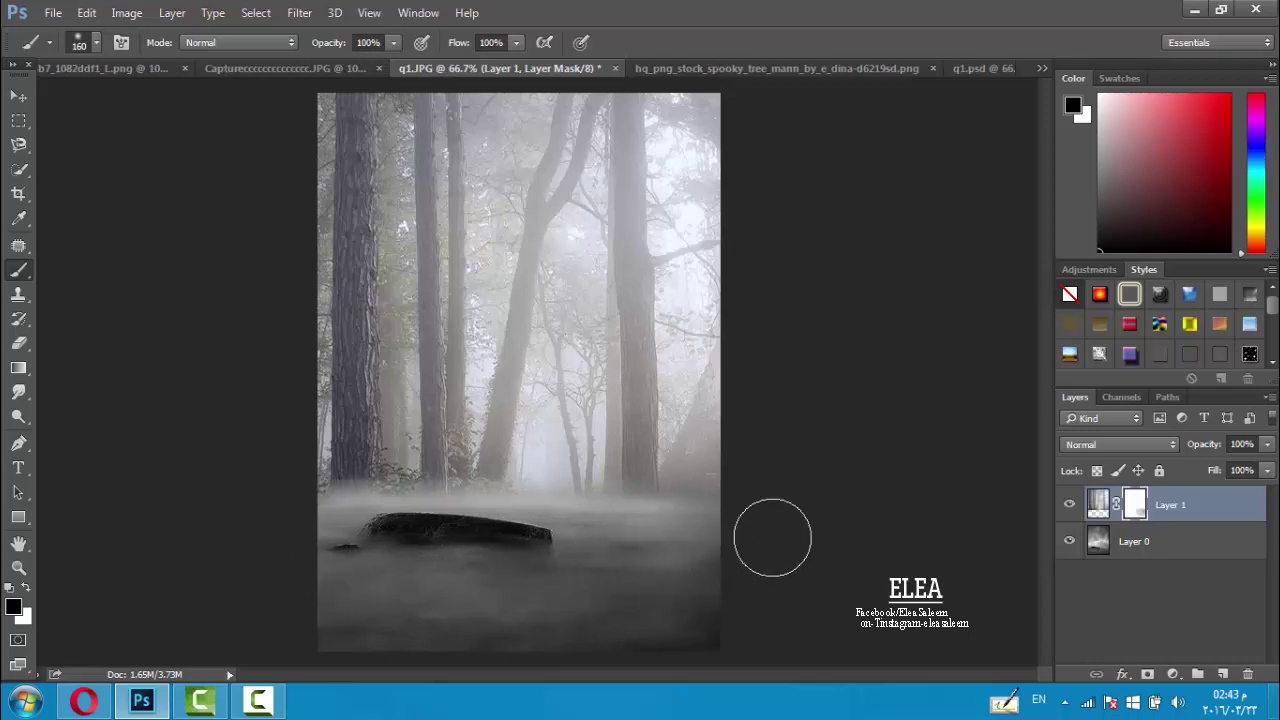
pyautogui.click(1120, 444)
pyautogui.click(1079, 261)
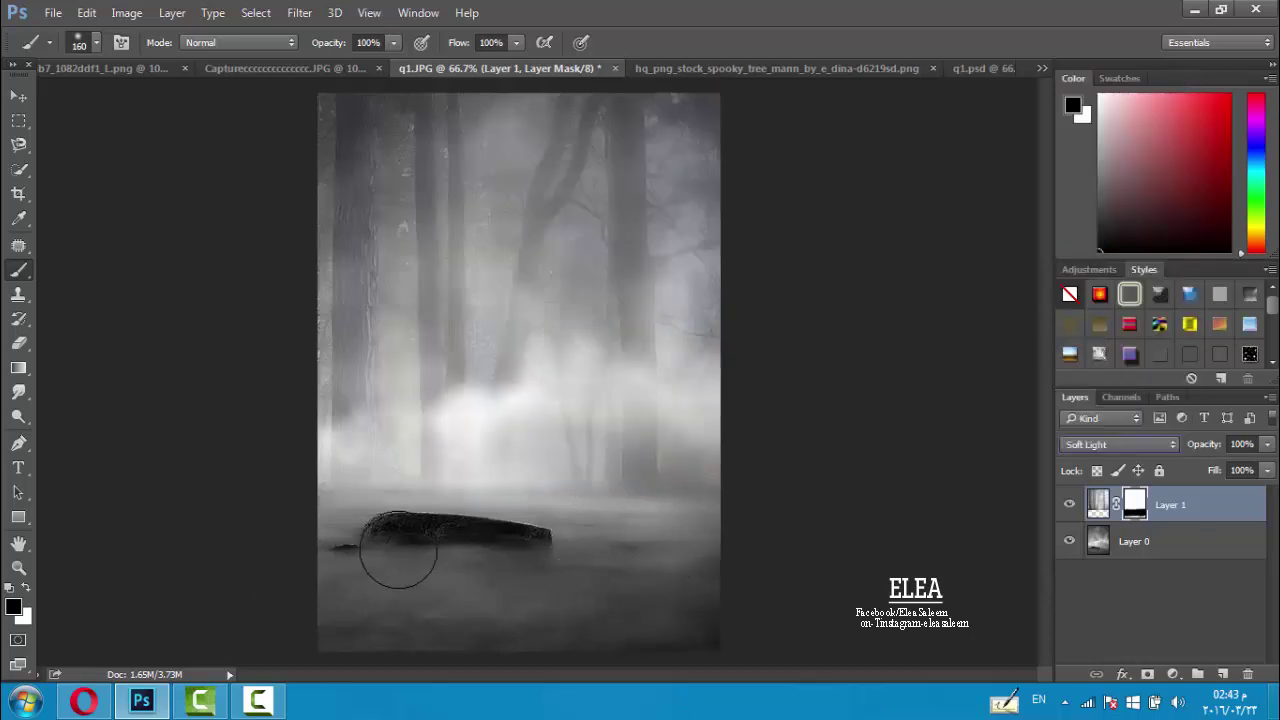
# Step: Copy the cloudy fog image into the scene as Layer 2 and close its window
pyautogui.click(247, 68)
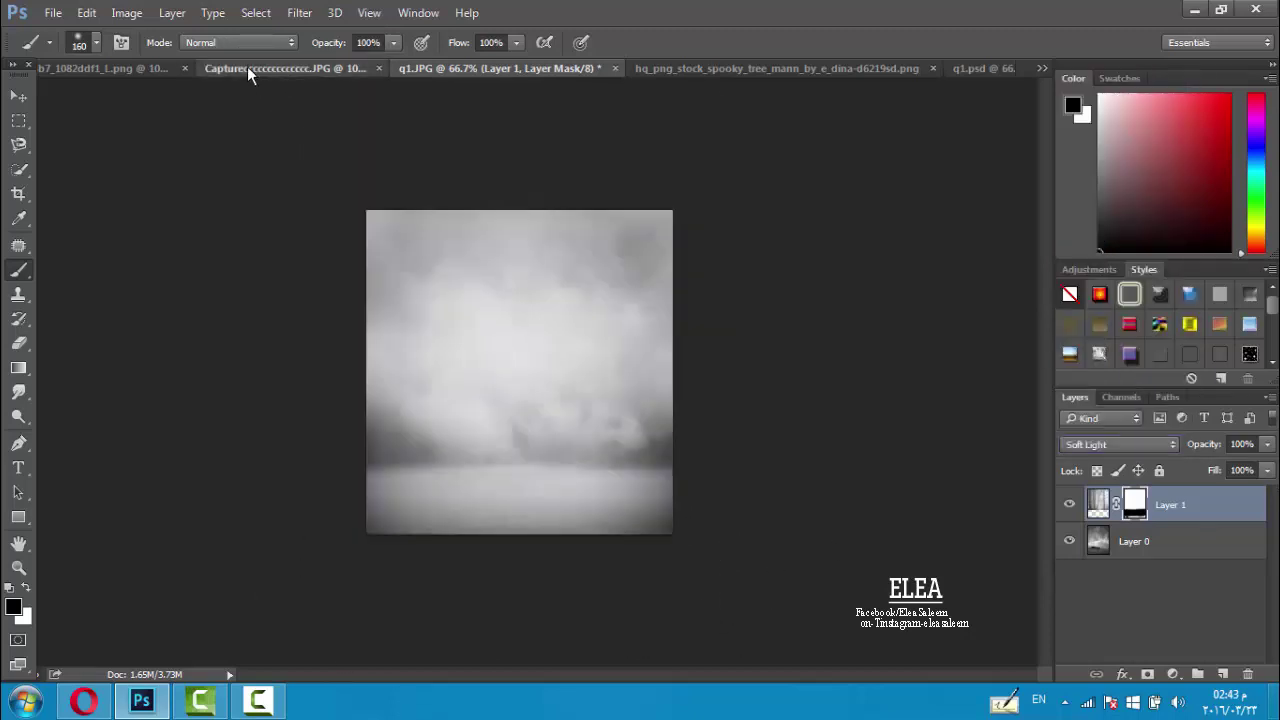
pyautogui.moveTo(247, 66); pyautogui.dragTo(237, 228)
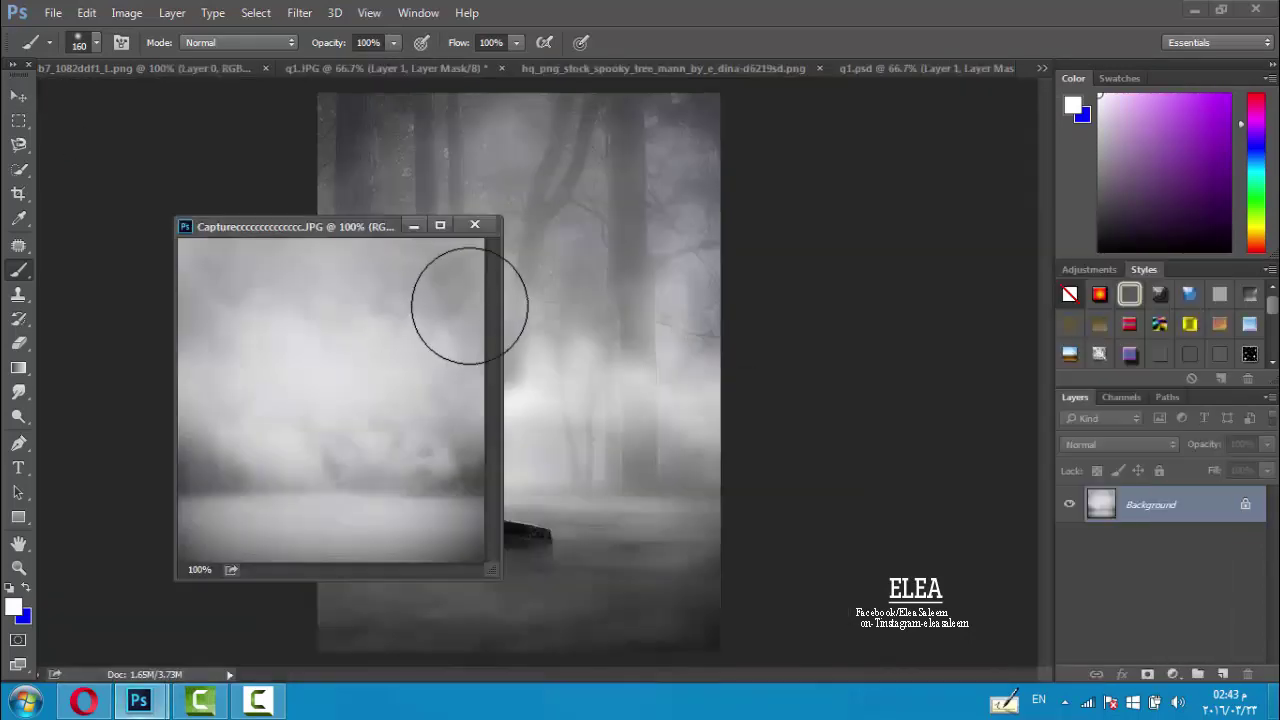
pyautogui.moveTo(1104, 508); pyautogui.dragTo(620, 440)
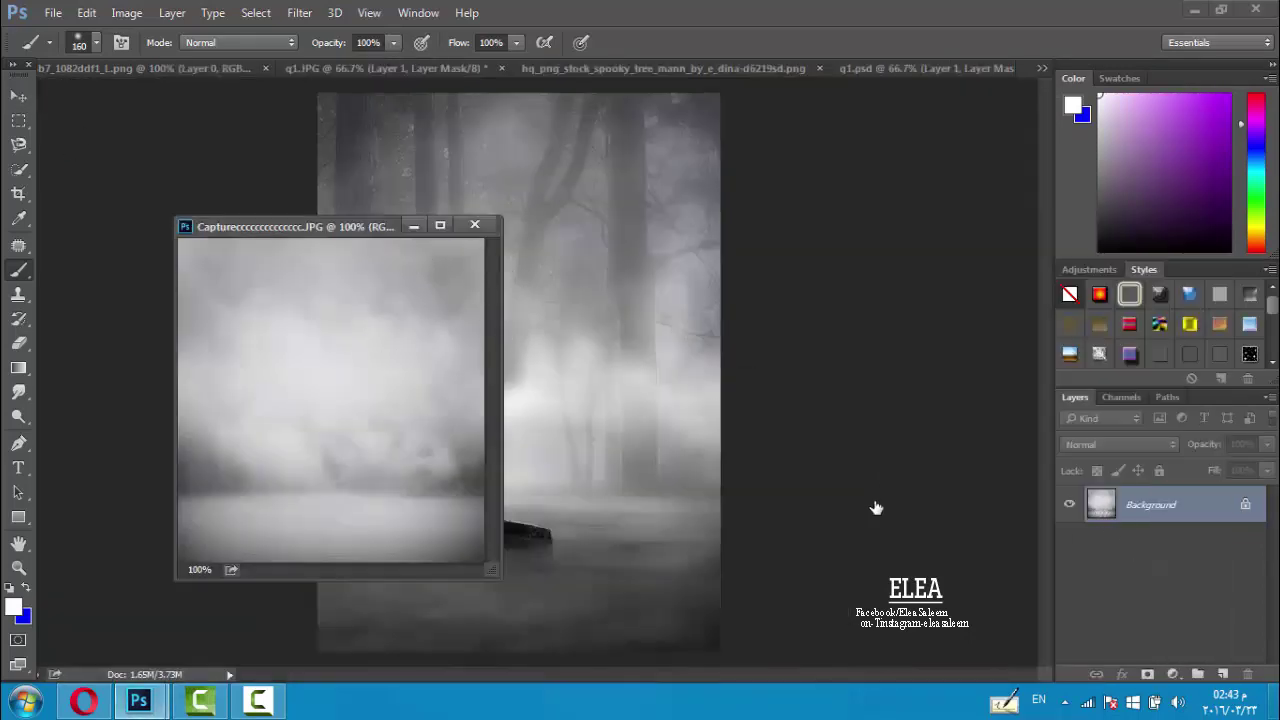
pyautogui.click(484, 226)
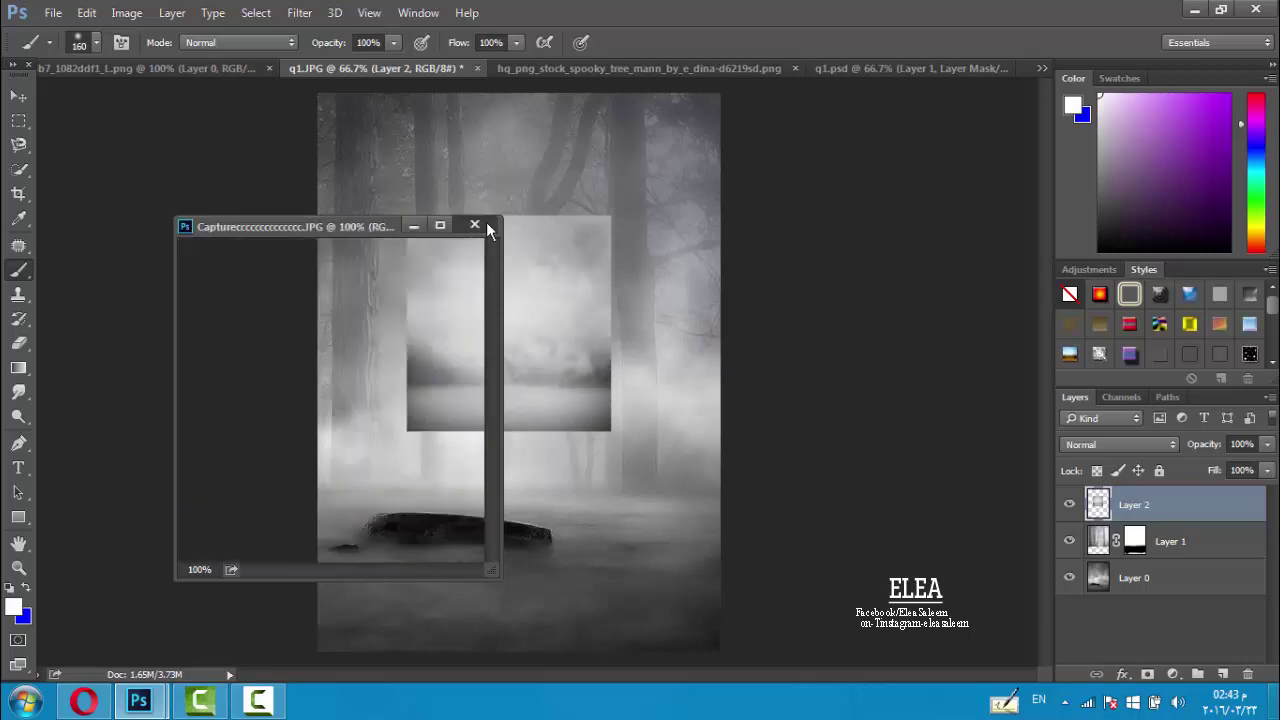
# Step: Stretch the fog Layer 2 across the full canvas width and most of its height
pyautogui.click(18, 97)
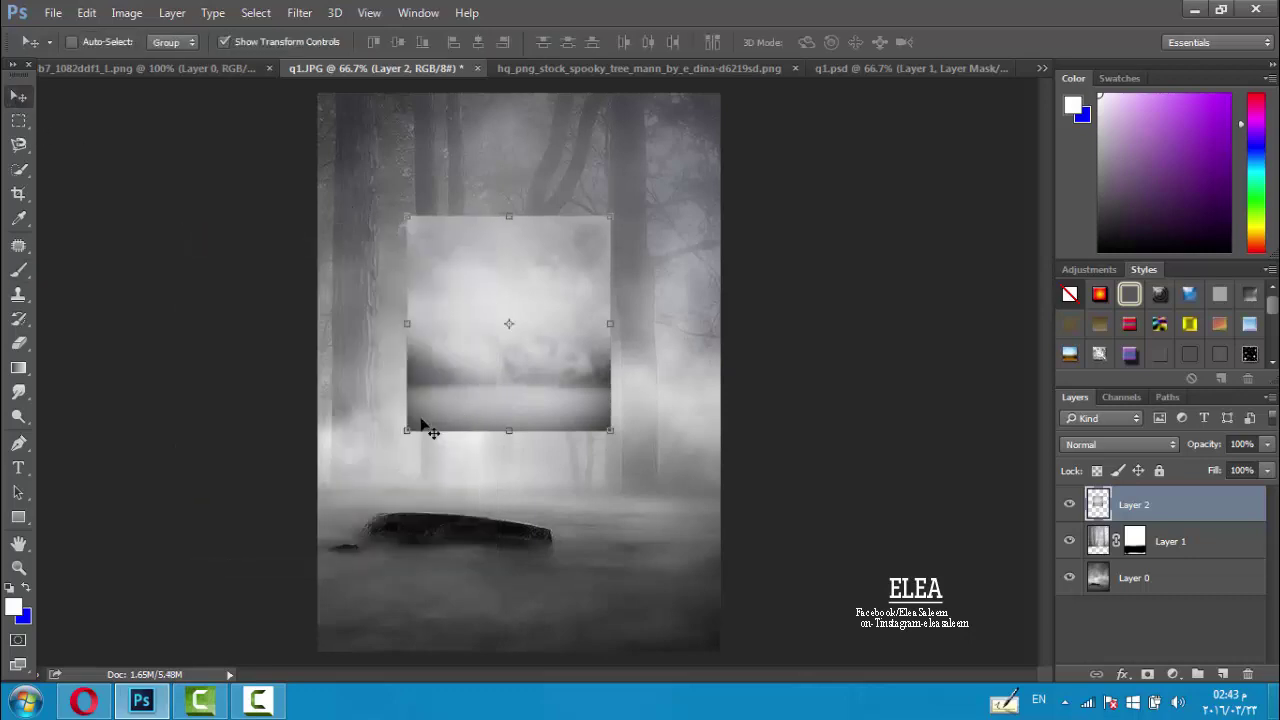
pyautogui.moveTo(409, 427); pyautogui.dragTo(305, 547)
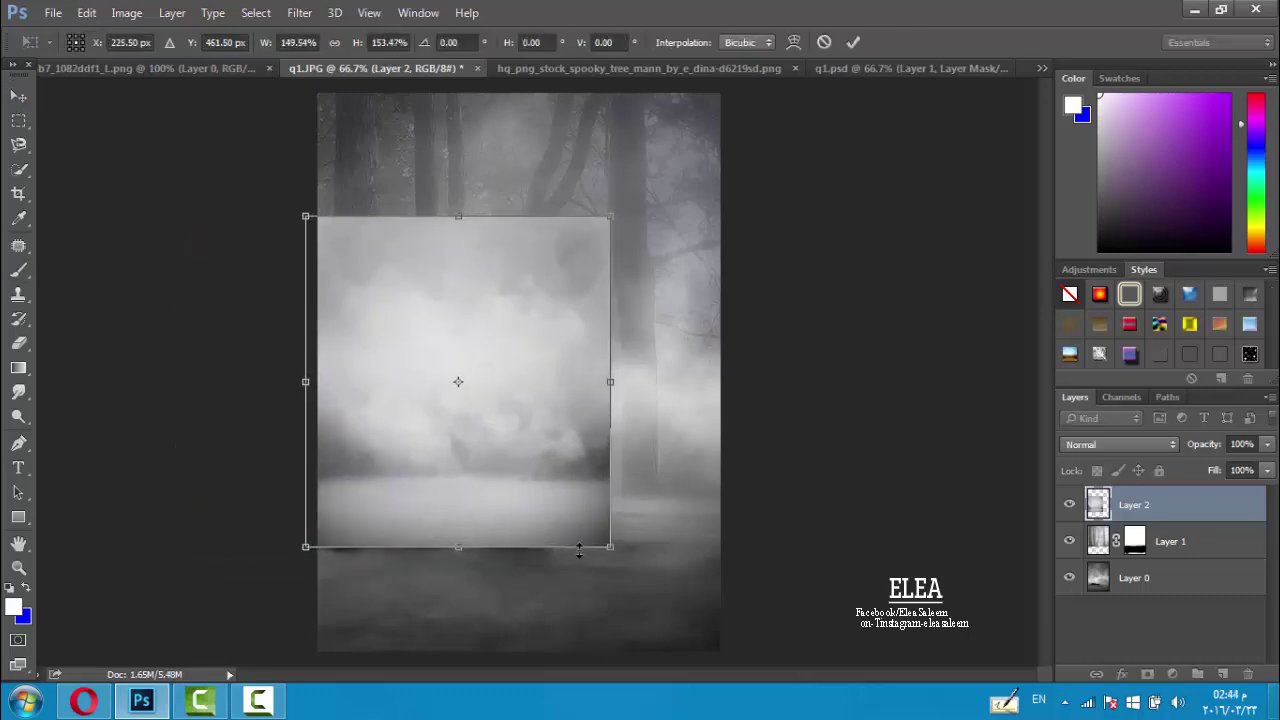
pyautogui.moveTo(612, 547); pyautogui.dragTo(708, 594)
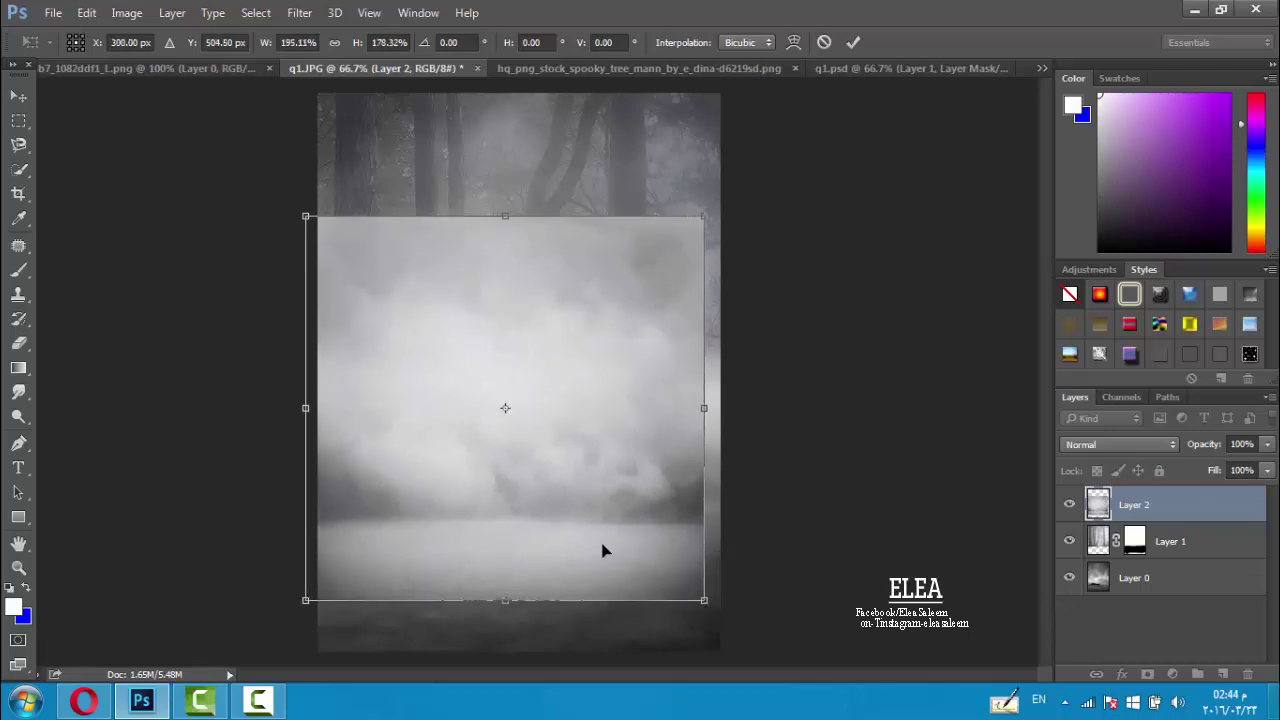
pyautogui.moveTo(606, 549)
pyautogui.mouseDown()
pyautogui.moveTo(612, 520)
pyautogui.moveTo(607, 560)
pyautogui.moveTo(603, 425)
pyautogui.mouseUp()
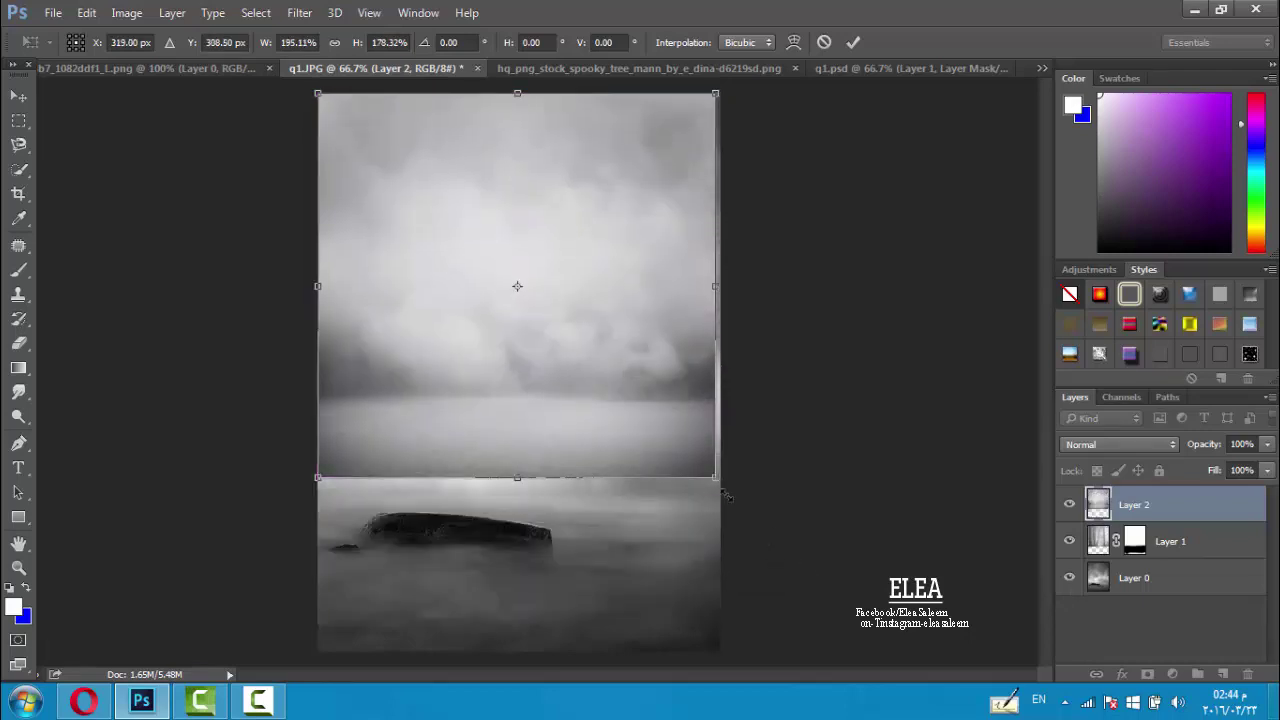
pyautogui.moveTo(727, 496); pyautogui.dragTo(742, 579)
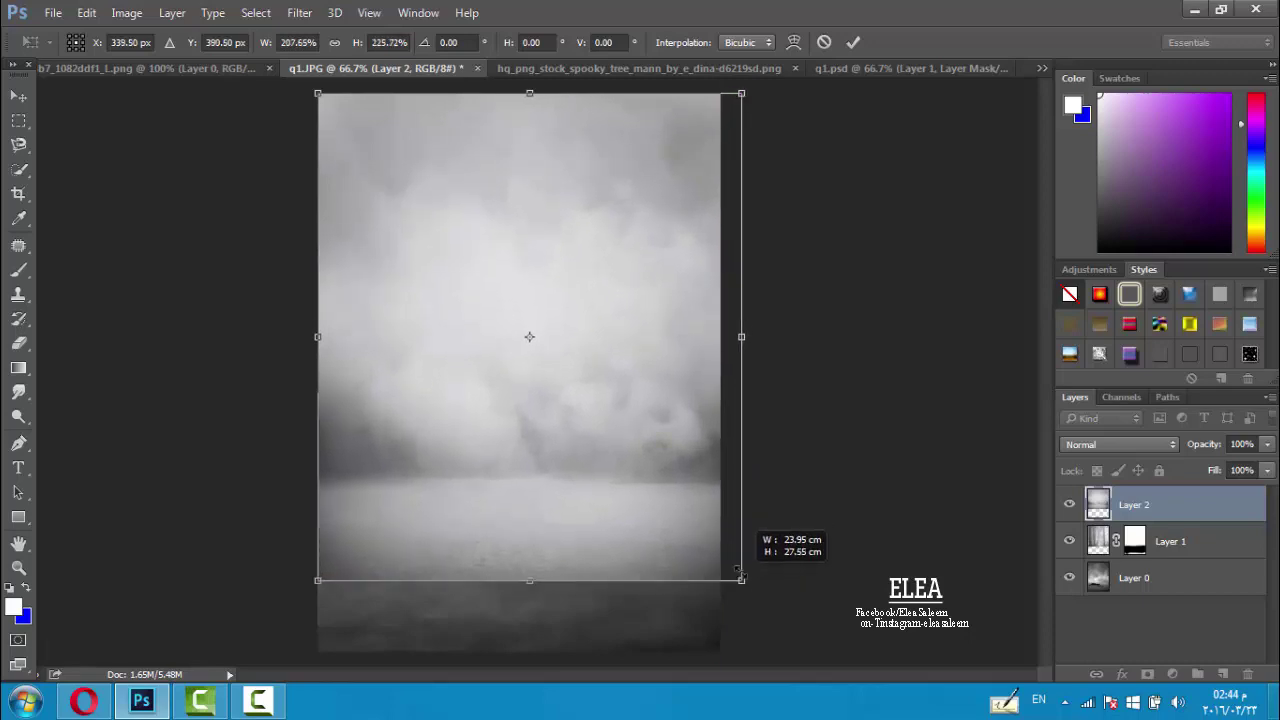
pyautogui.click(853, 43)
pyautogui.moveTo(742, 340); pyautogui.dragTo(720, 343)
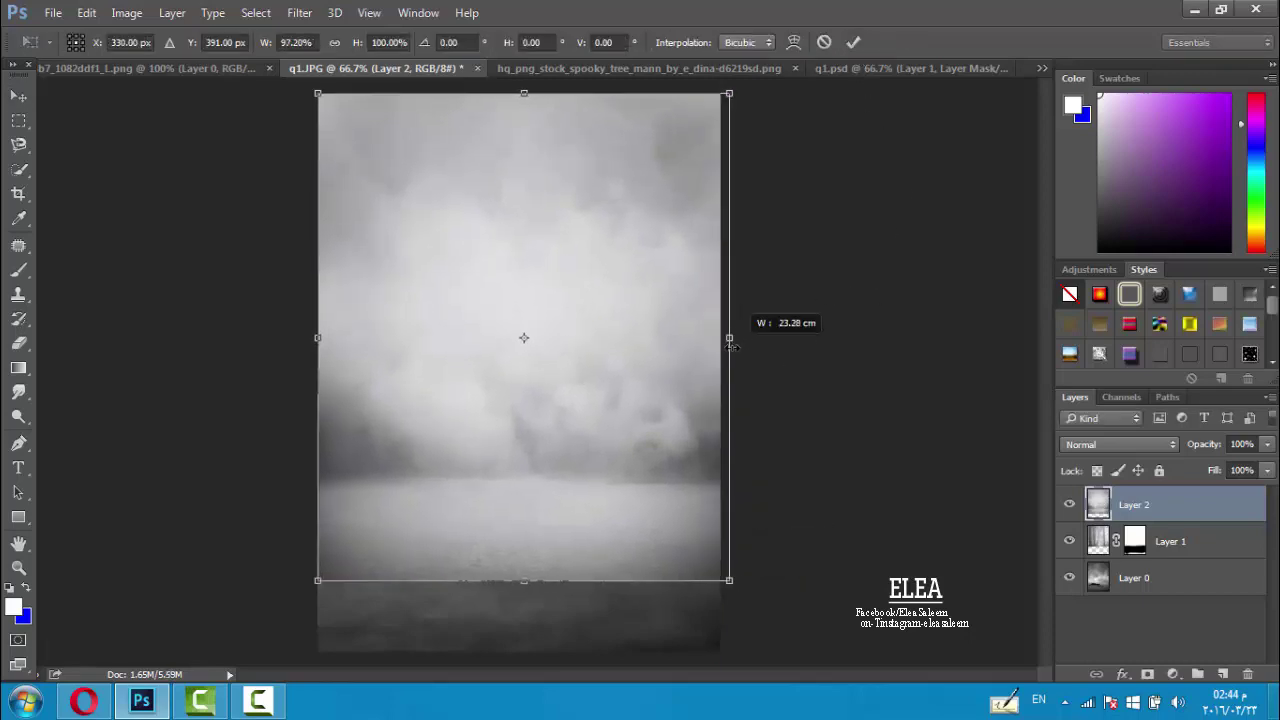
pyautogui.click(853, 43)
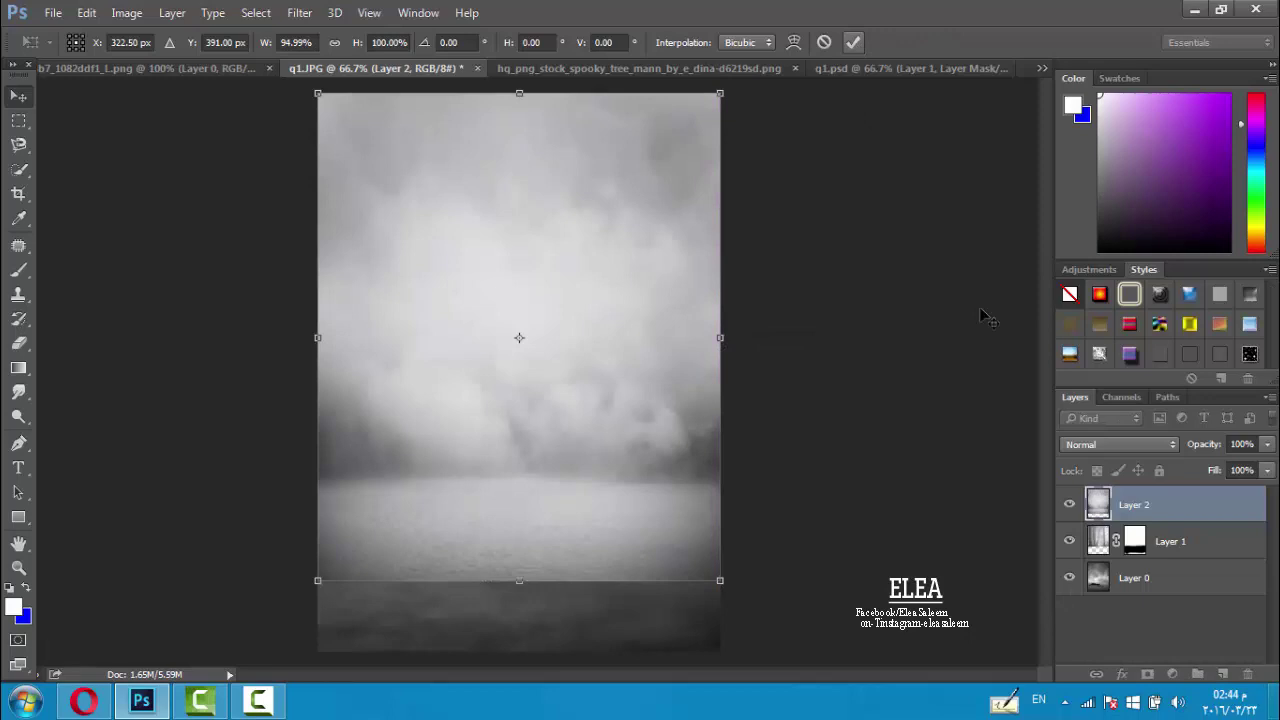
pyautogui.click(1085, 445)
# Step: Set fog Layer 2 to Soft Light and mask out its hard bottom edge with black paint
pyautogui.click(1080, 260)
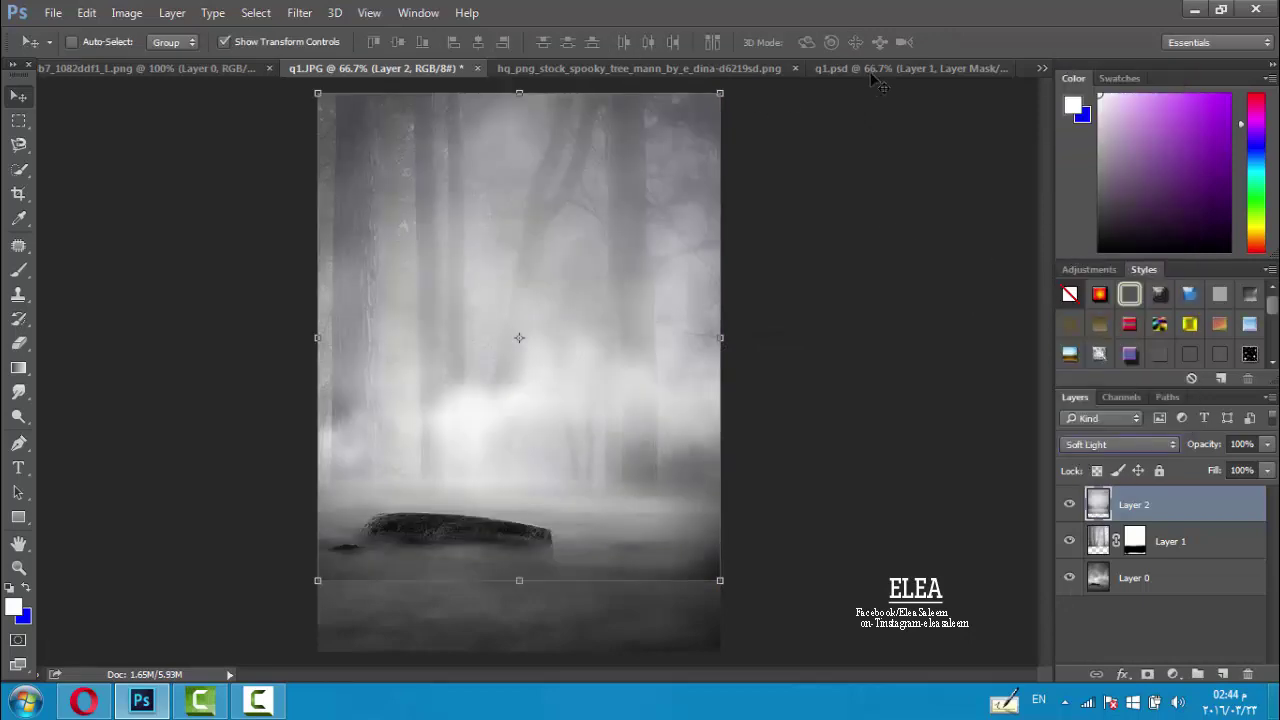
pyautogui.click(870, 70)
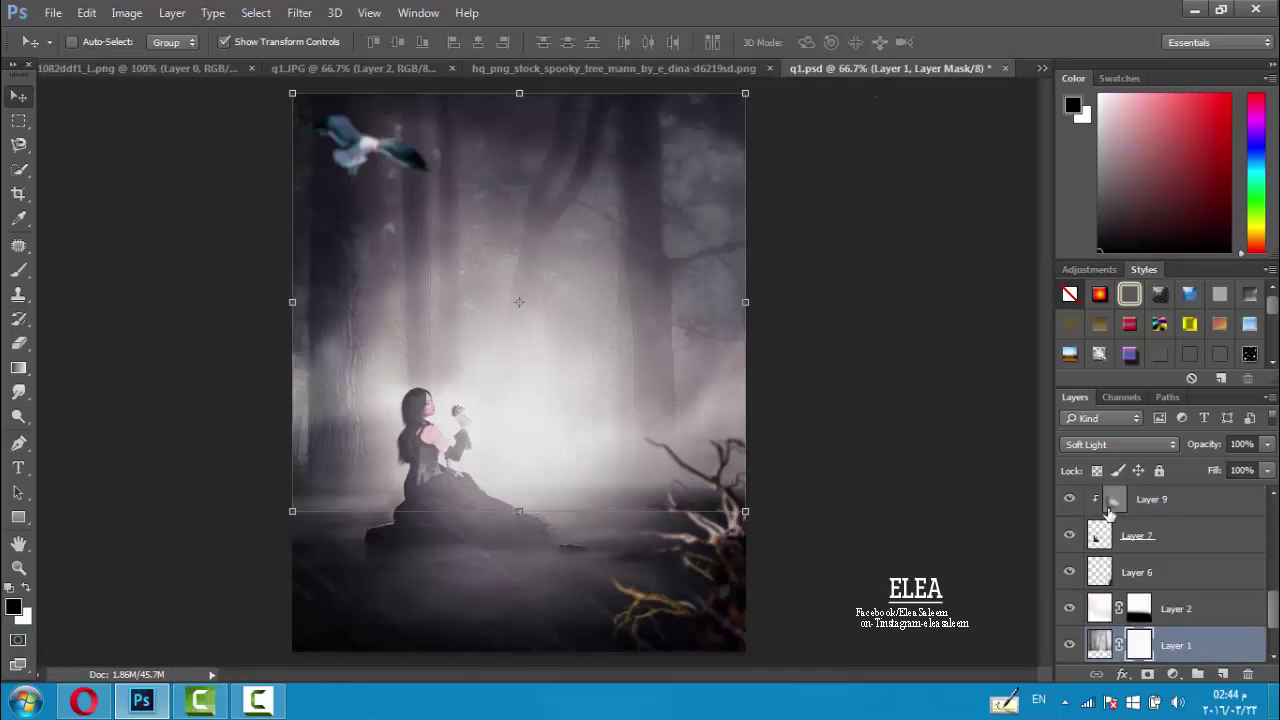
pyautogui.click(1092, 610)
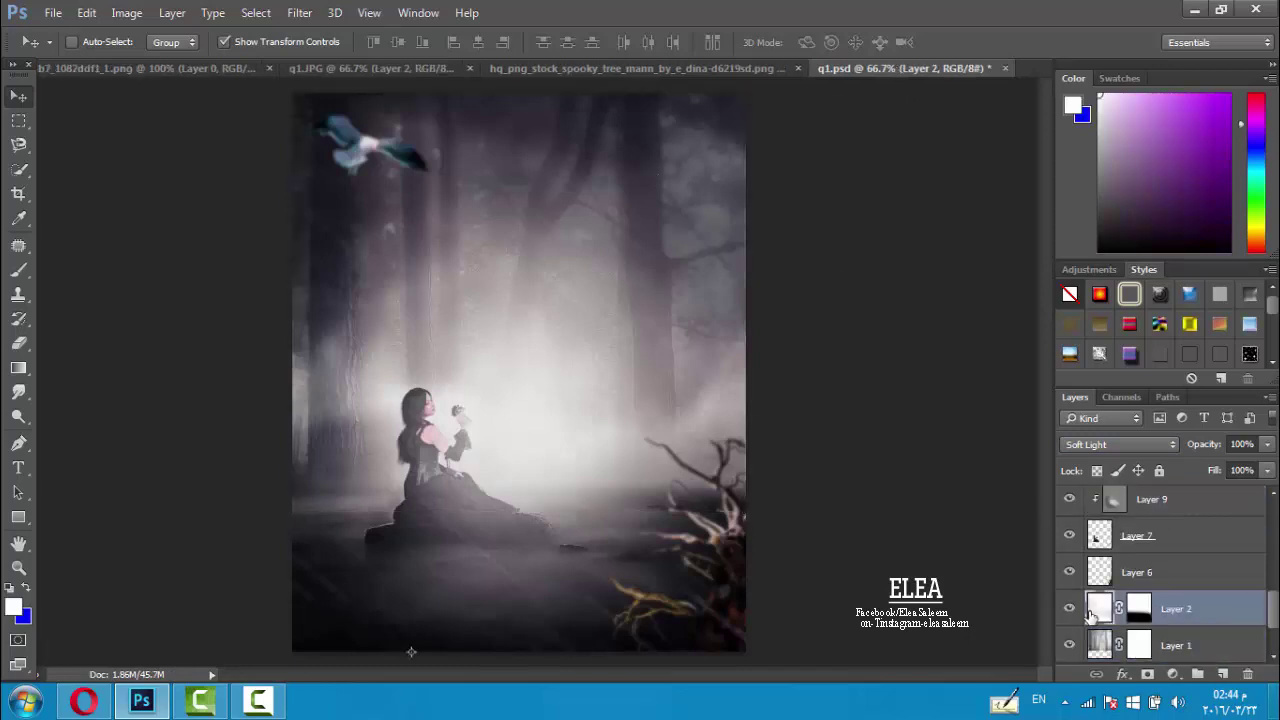
pyautogui.click(581, 68)
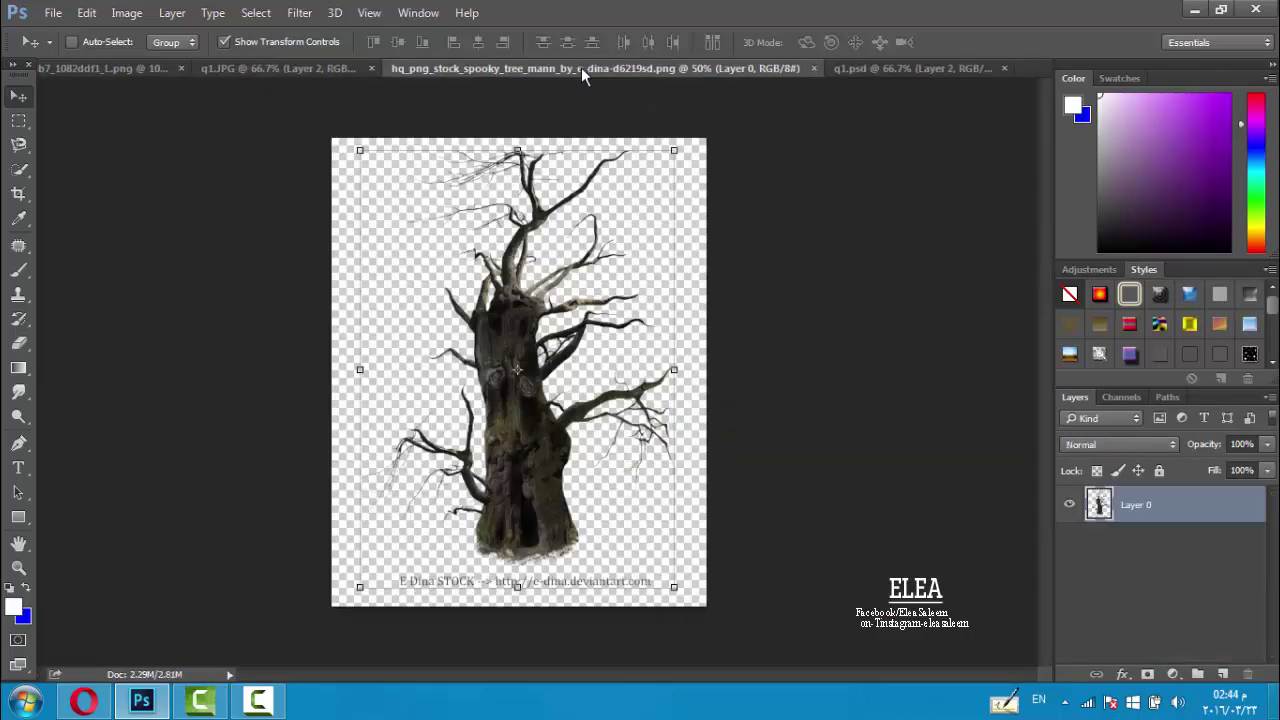
pyautogui.click(285, 69)
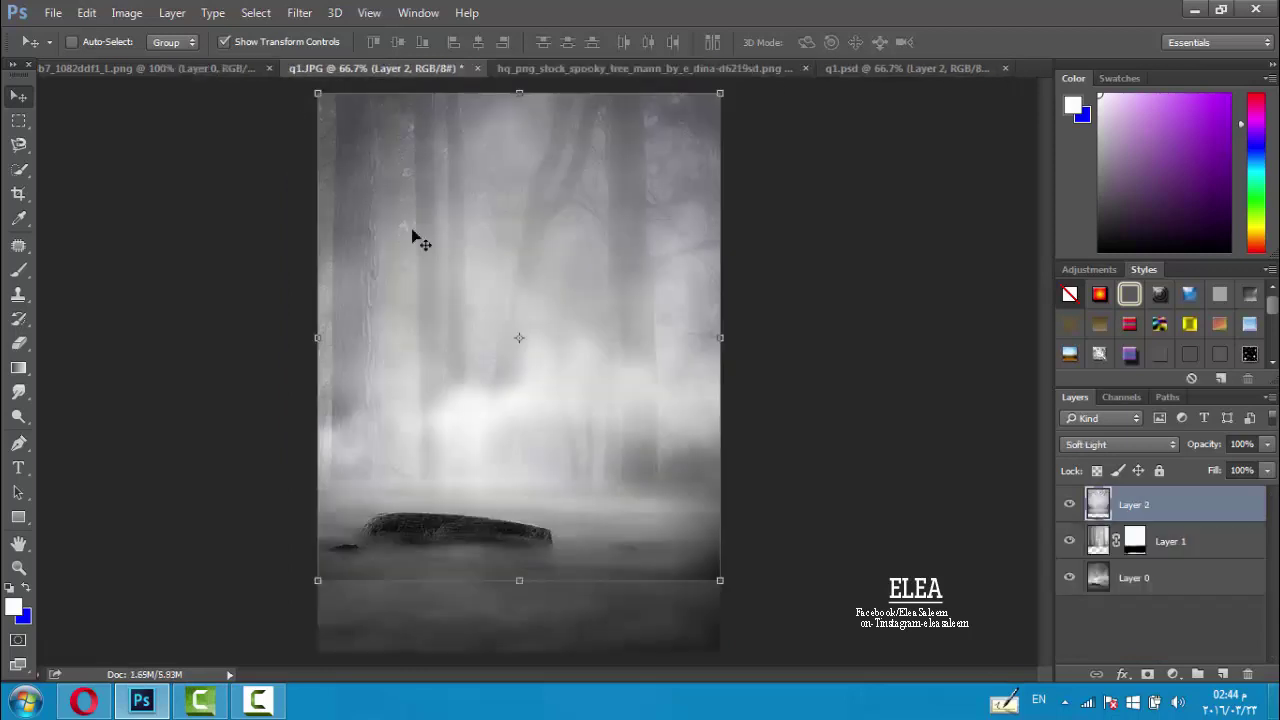
pyautogui.click(18, 270)
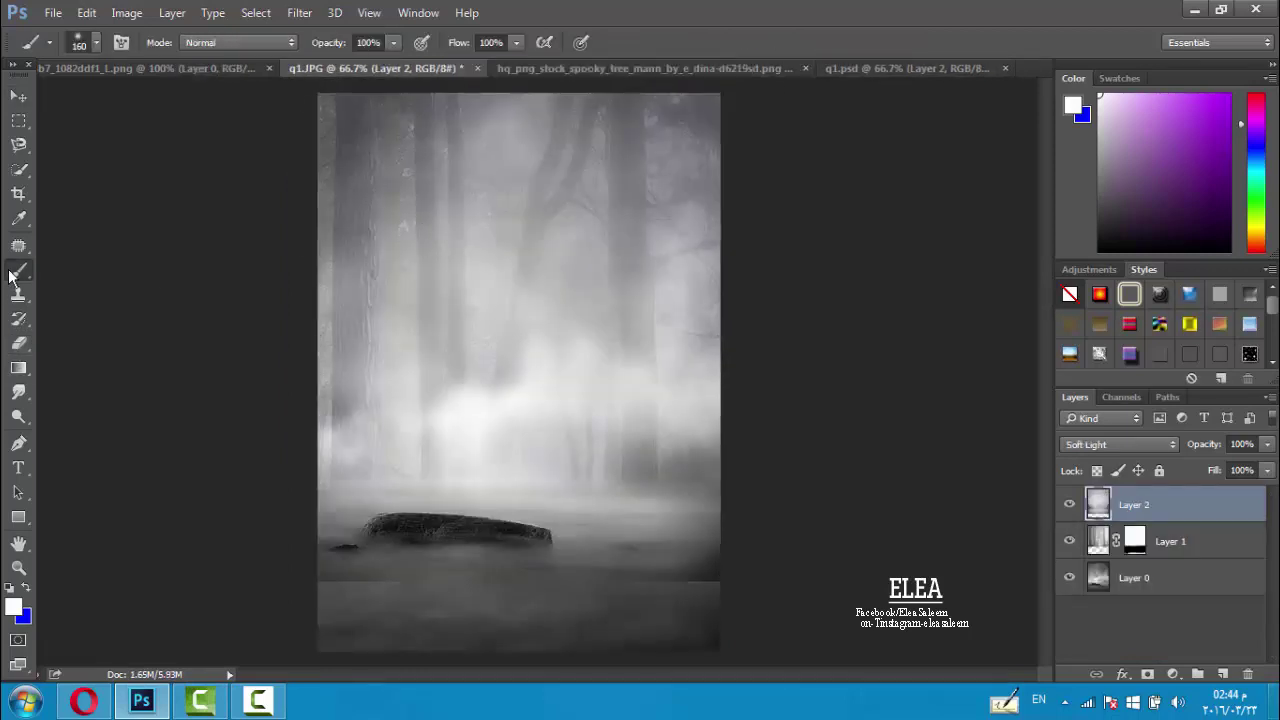
pyautogui.click(1148, 675)
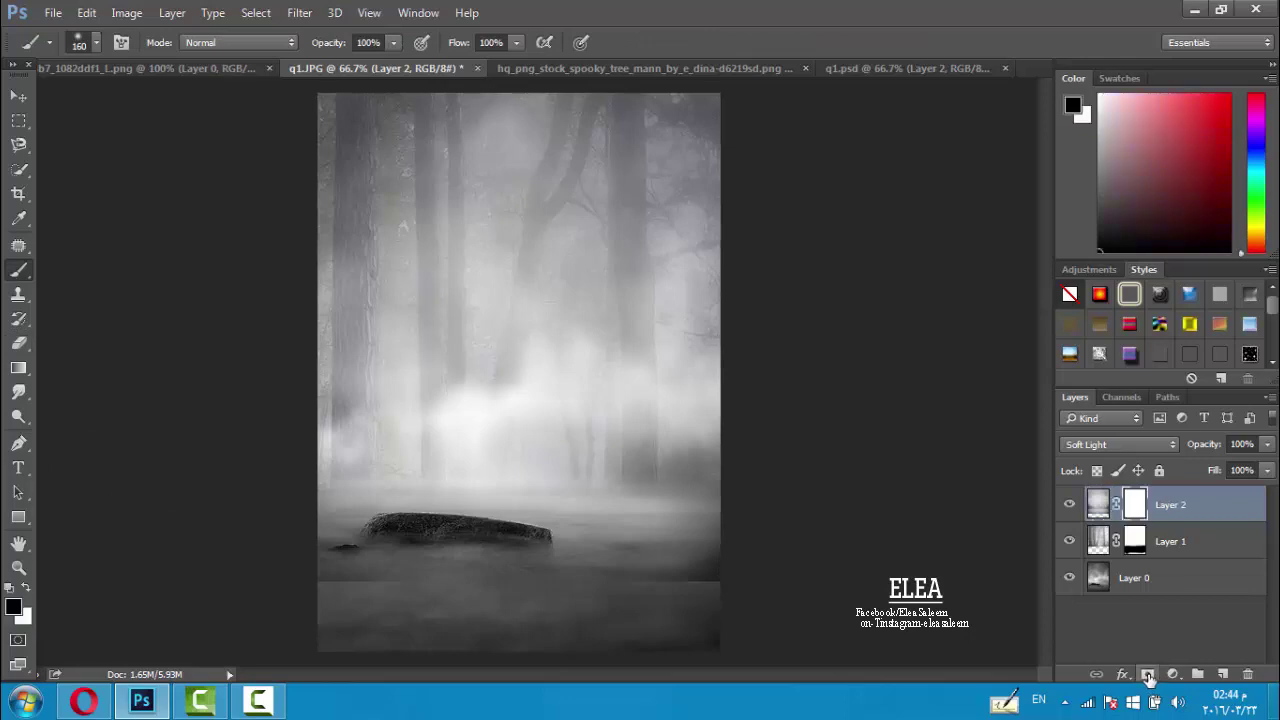
pyautogui.moveTo(643, 611)
pyautogui.mouseDown()
pyautogui.moveTo(708, 600)
pyautogui.moveTo(363, 600)
pyautogui.moveTo(620, 560)
pyautogui.mouseUp()
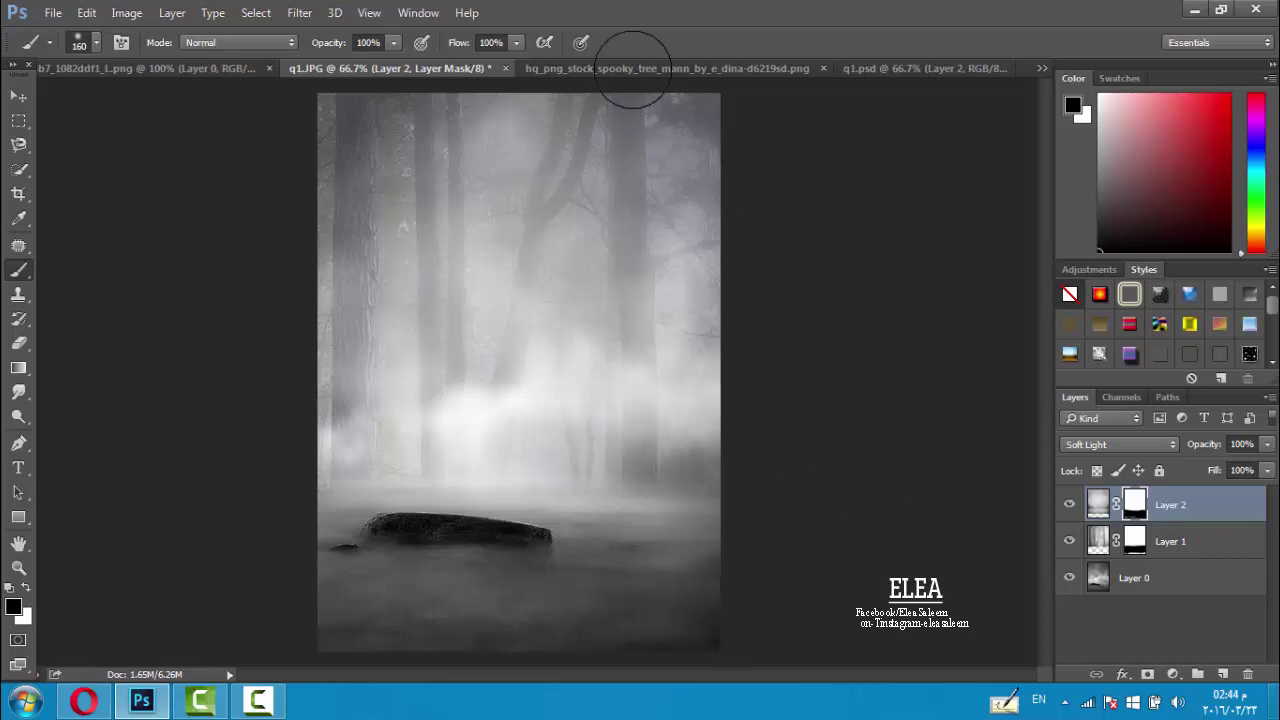
# Step: Copy the dead tree layer into the forest scene as Layer 3 and close its document
pyautogui.press('v')
pyautogui.moveTo(635, 68); pyautogui.dragTo(330, 270)
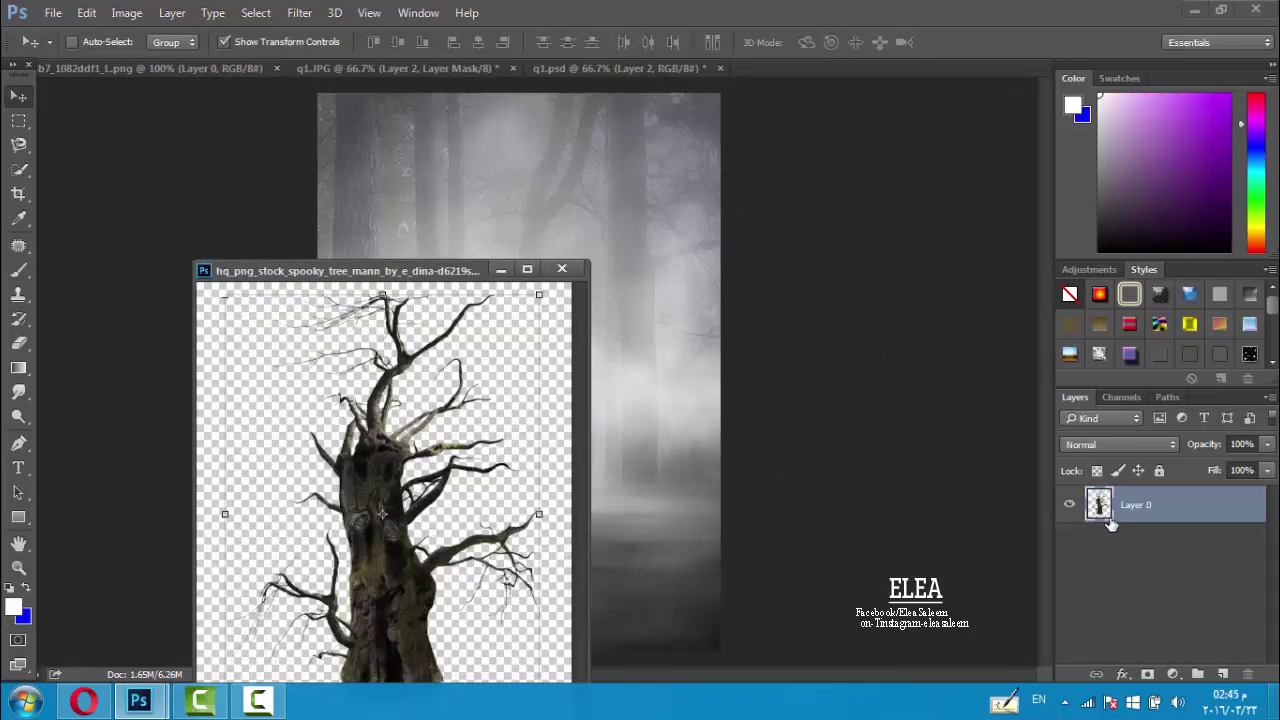
pyautogui.moveTo(1108, 520); pyautogui.dragTo(618, 205)
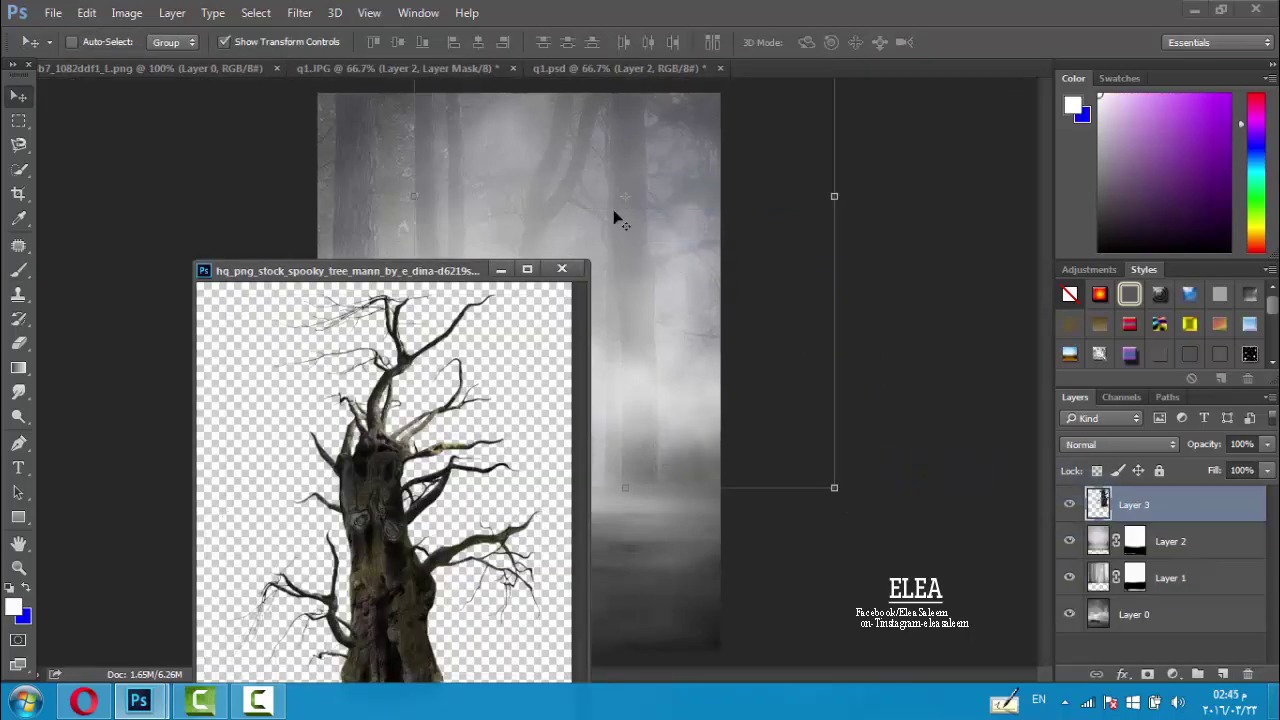
pyautogui.click(561, 269)
pyautogui.moveTo(581, 273)
pyautogui.mouseDown()
pyautogui.moveTo(591, 415)
pyautogui.moveTo(597, 325)
pyautogui.mouseUp()
# Step: Flip the tree horizontally and shrink it into the canvas's bottom-right corner
pyautogui.hotkey('ctrl', 't')
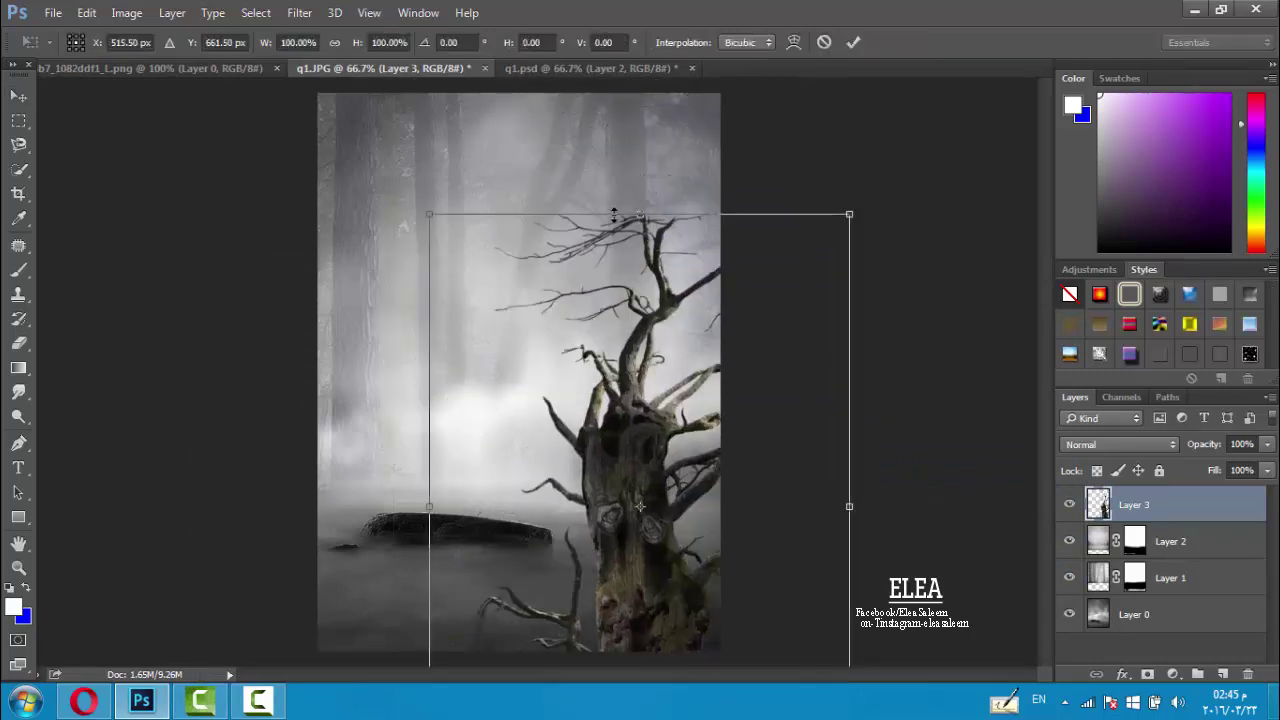
pyautogui.rightClick(685, 298)
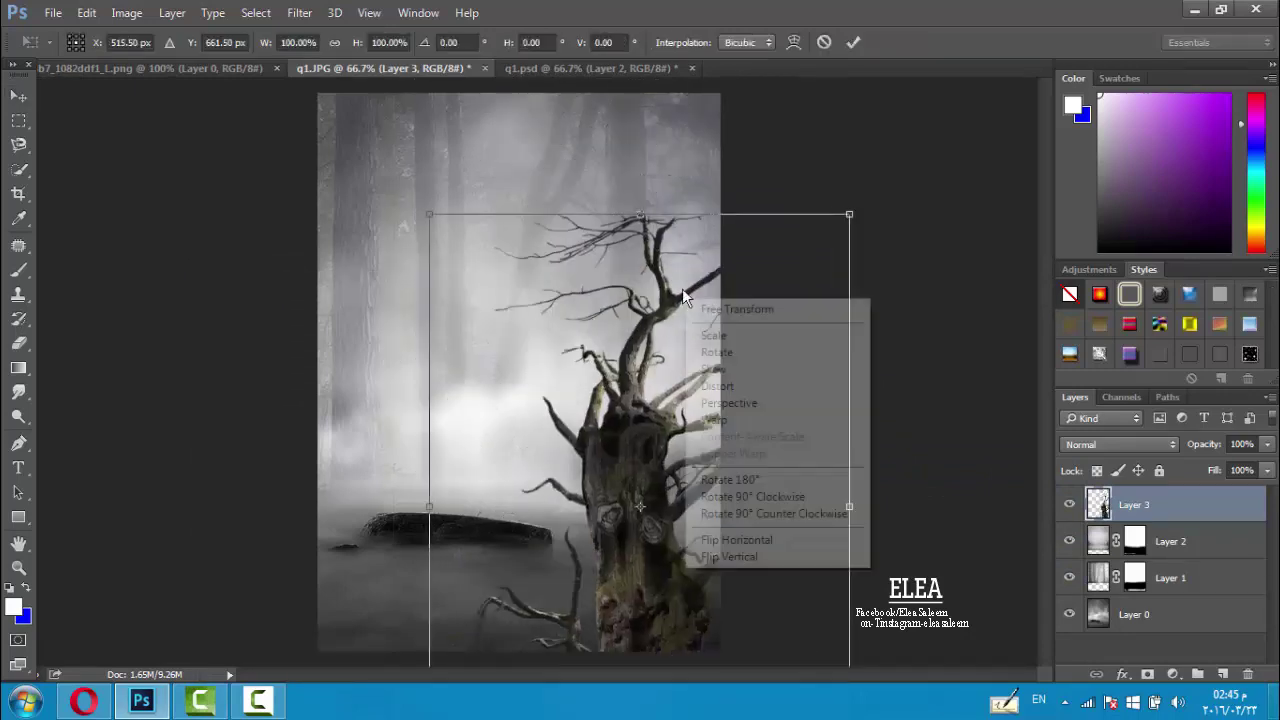
pyautogui.click(737, 540)
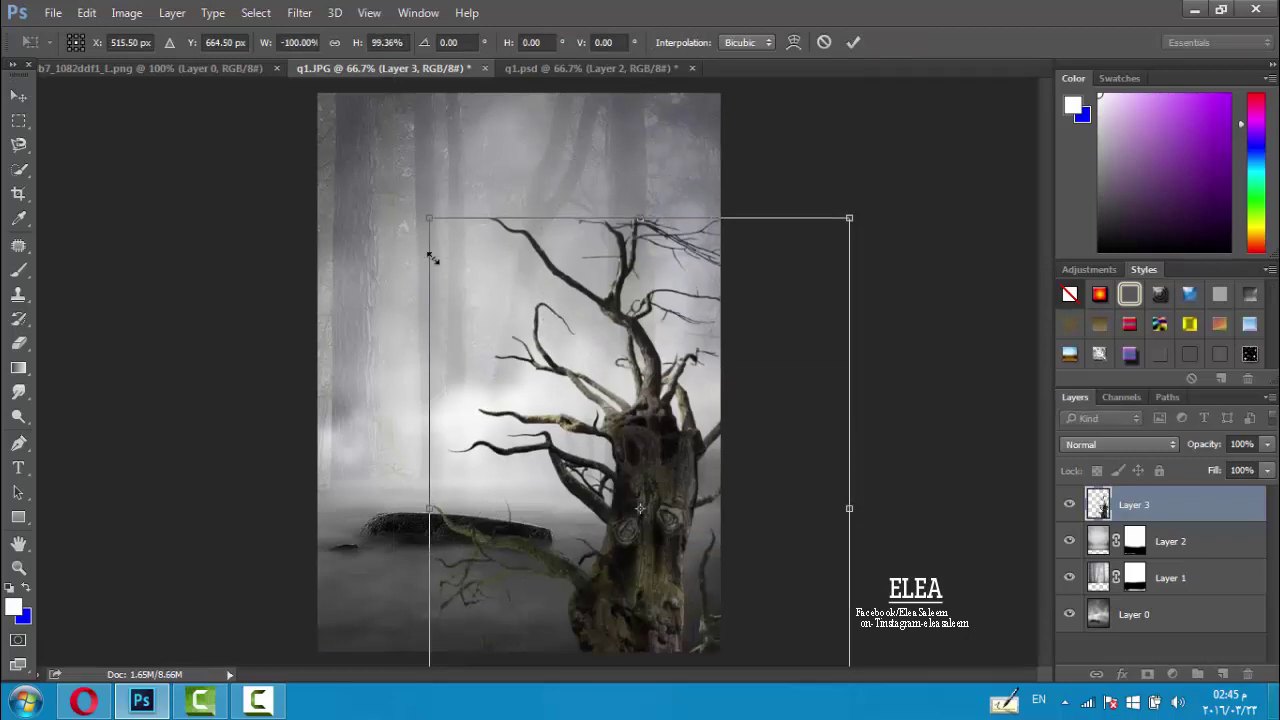
pyautogui.moveTo(429, 214); pyautogui.dragTo(562, 452)
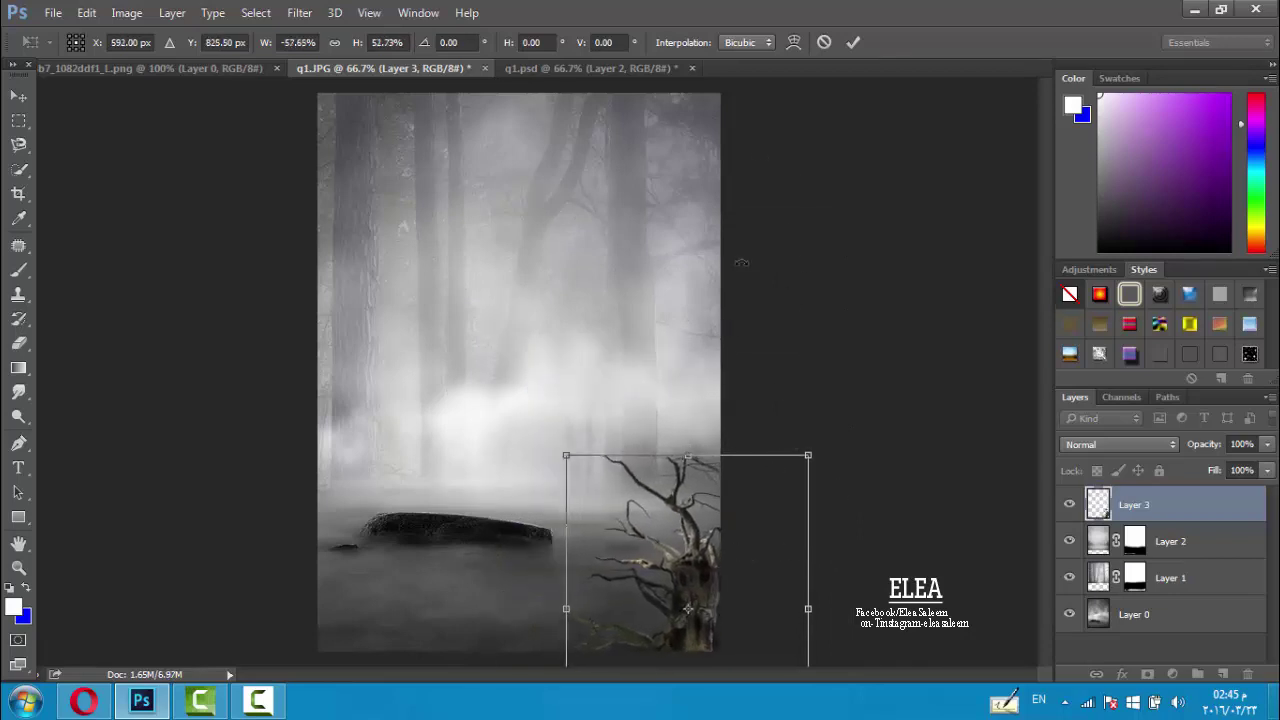
pyautogui.click(851, 42)
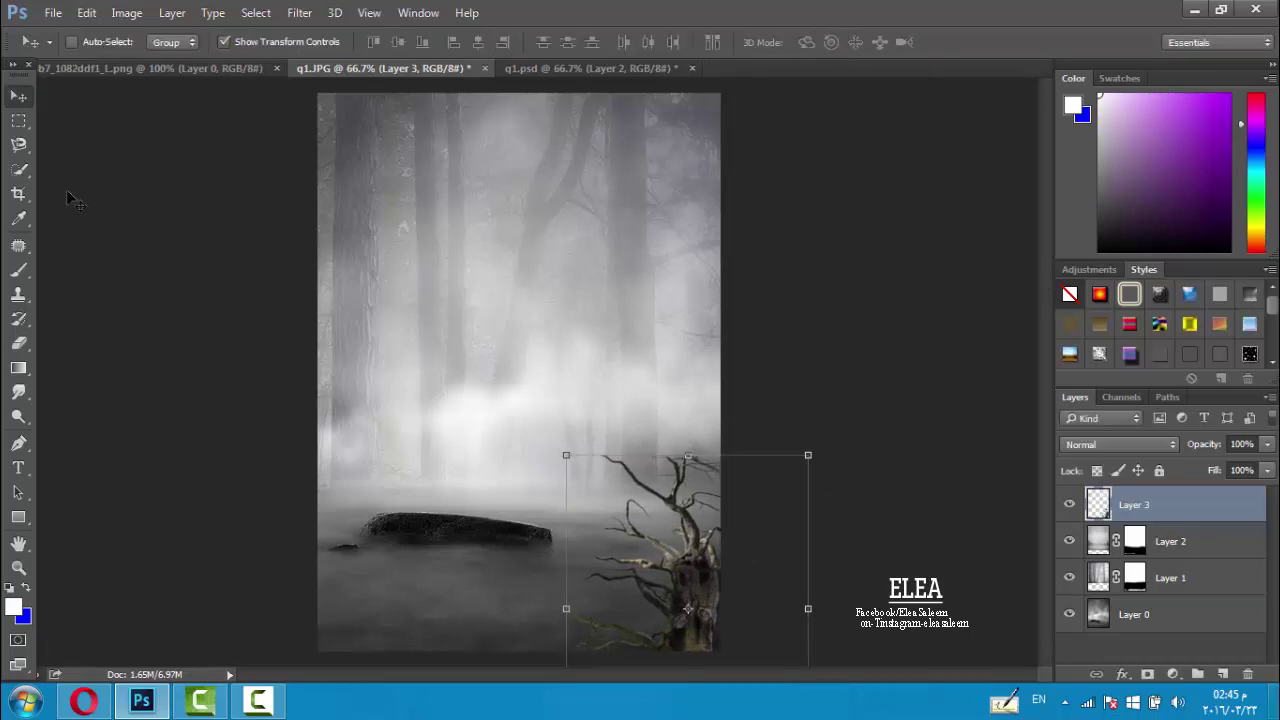
pyautogui.click(19, 143)
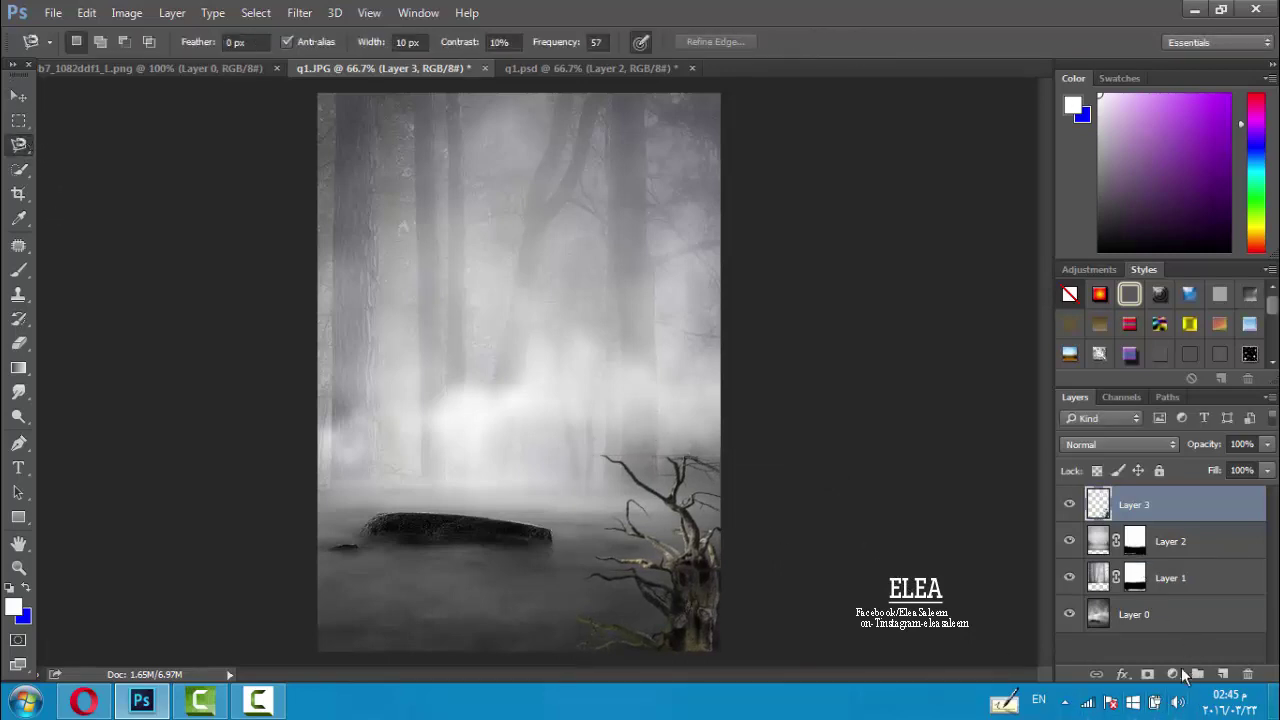
# Step: Add a new Layer 4 clipped to the tree layer
pyautogui.click(1174, 675)
pyautogui.click(1097, 637)
pyautogui.click(1221, 675)
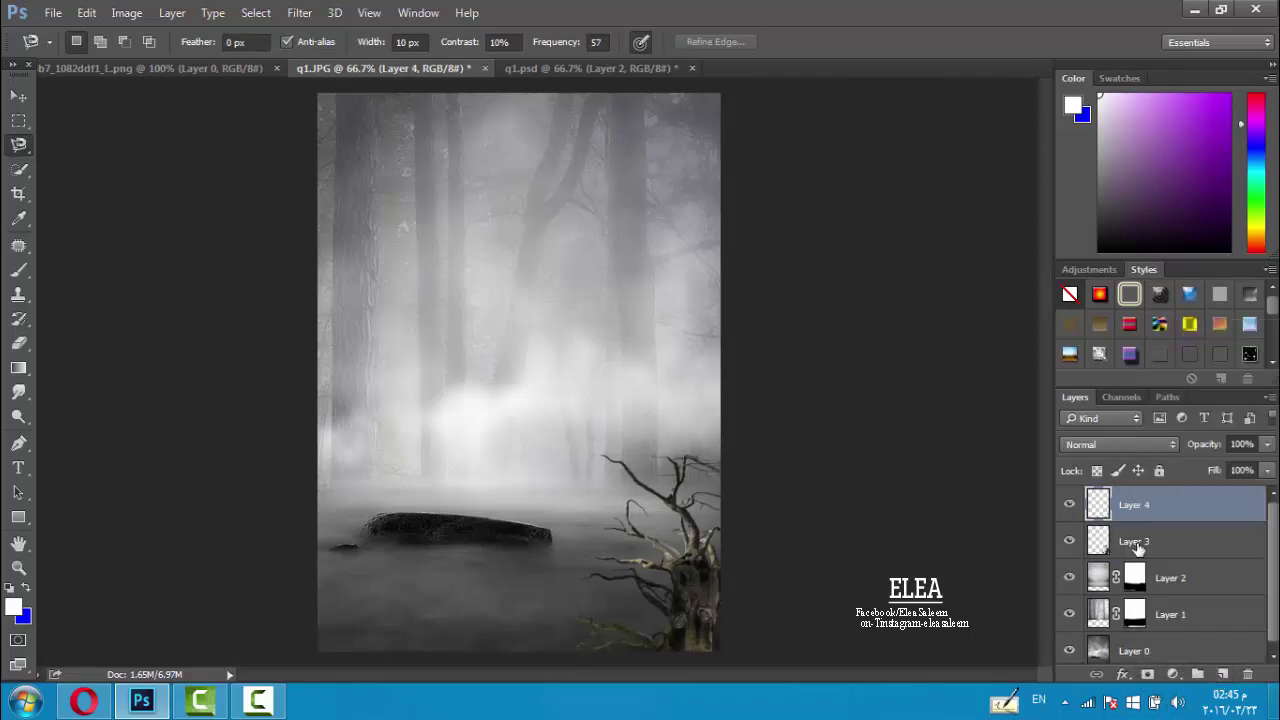
pyautogui.rightClick(1204, 517)
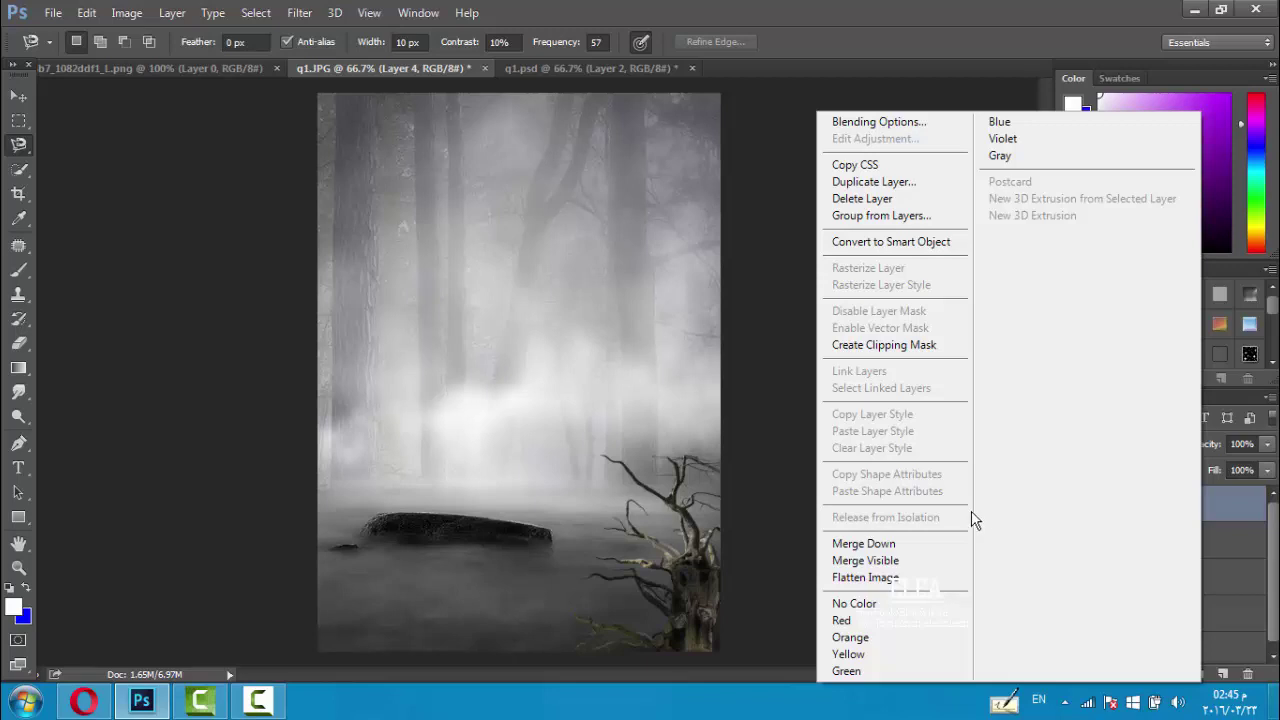
pyautogui.click(890, 347)
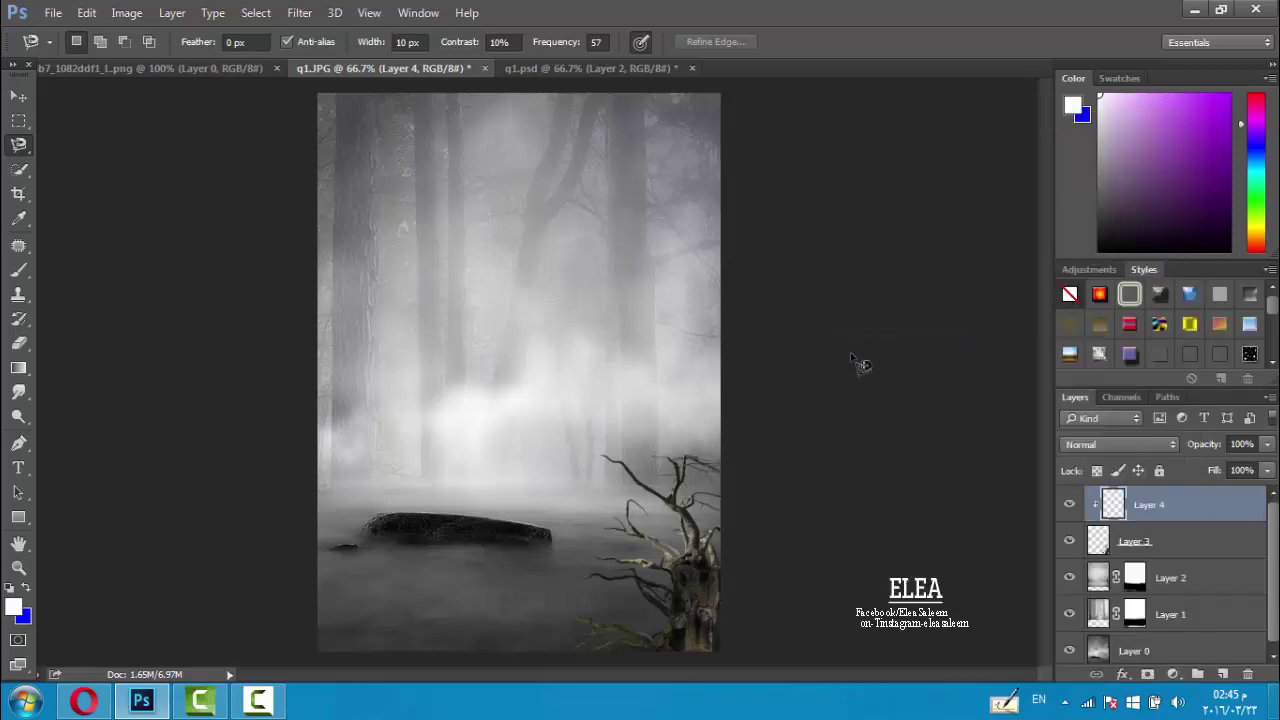
# Step: Fill Layer 4 with 50% Gray and set its blend mode to Overlay
pyautogui.click(87, 12)
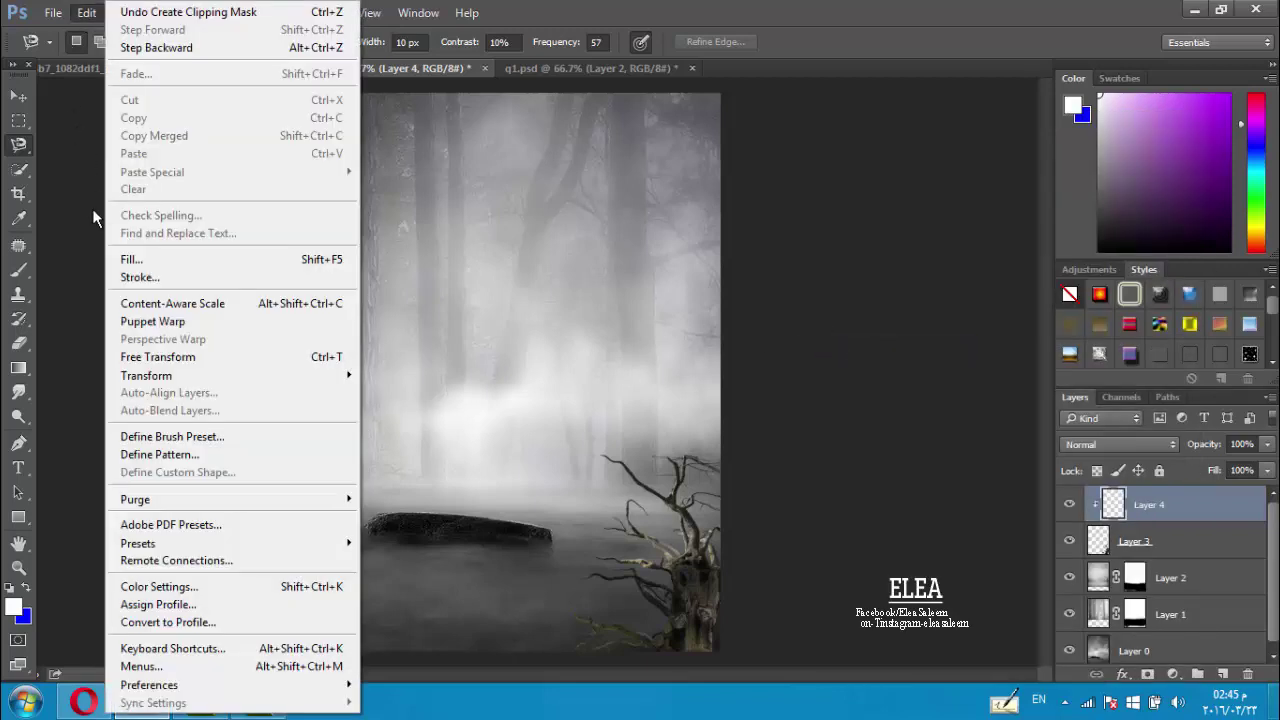
pyautogui.click(128, 258)
pyautogui.click(690, 200)
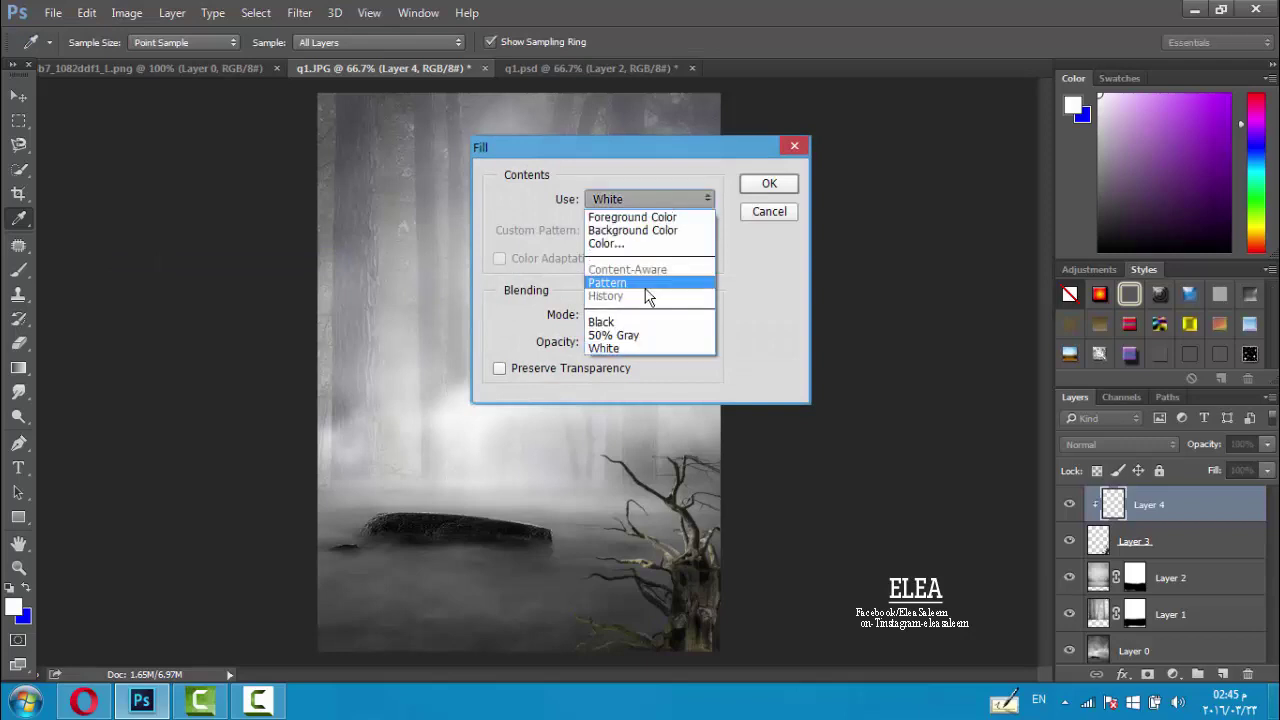
pyautogui.click(635, 334)
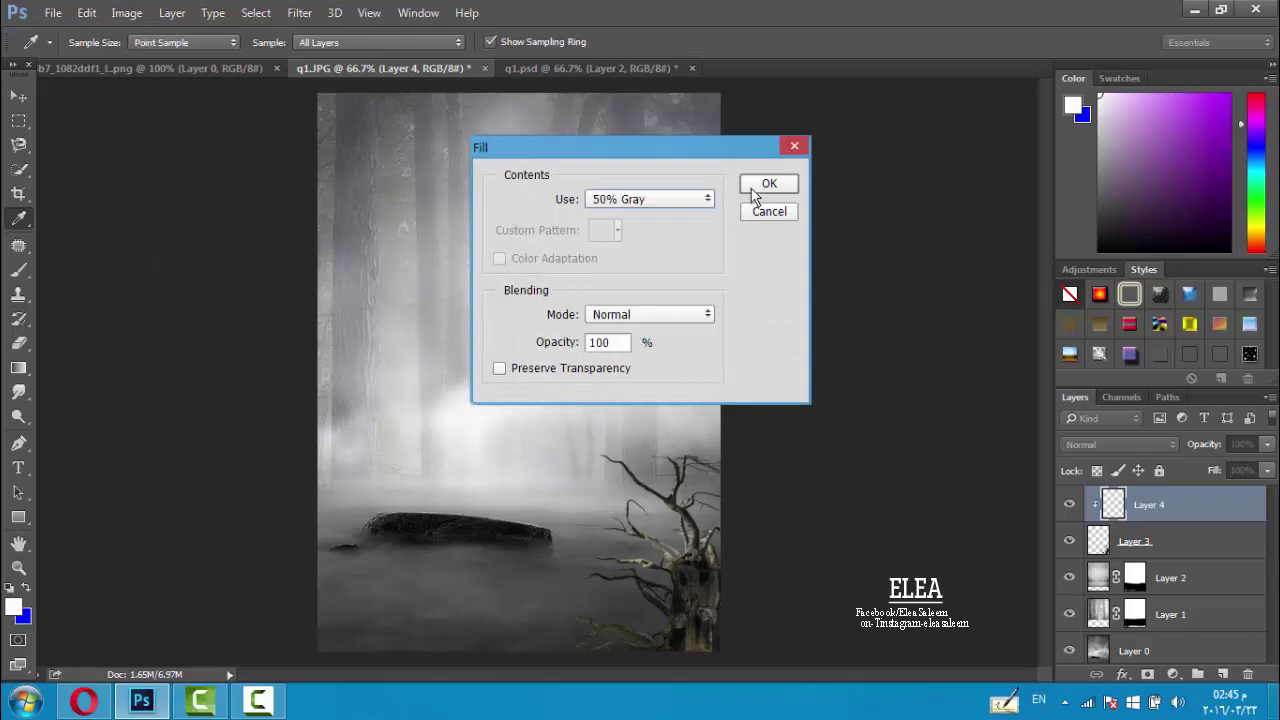
pyautogui.click(752, 190)
pyautogui.press('l')
pyautogui.click(1081, 444)
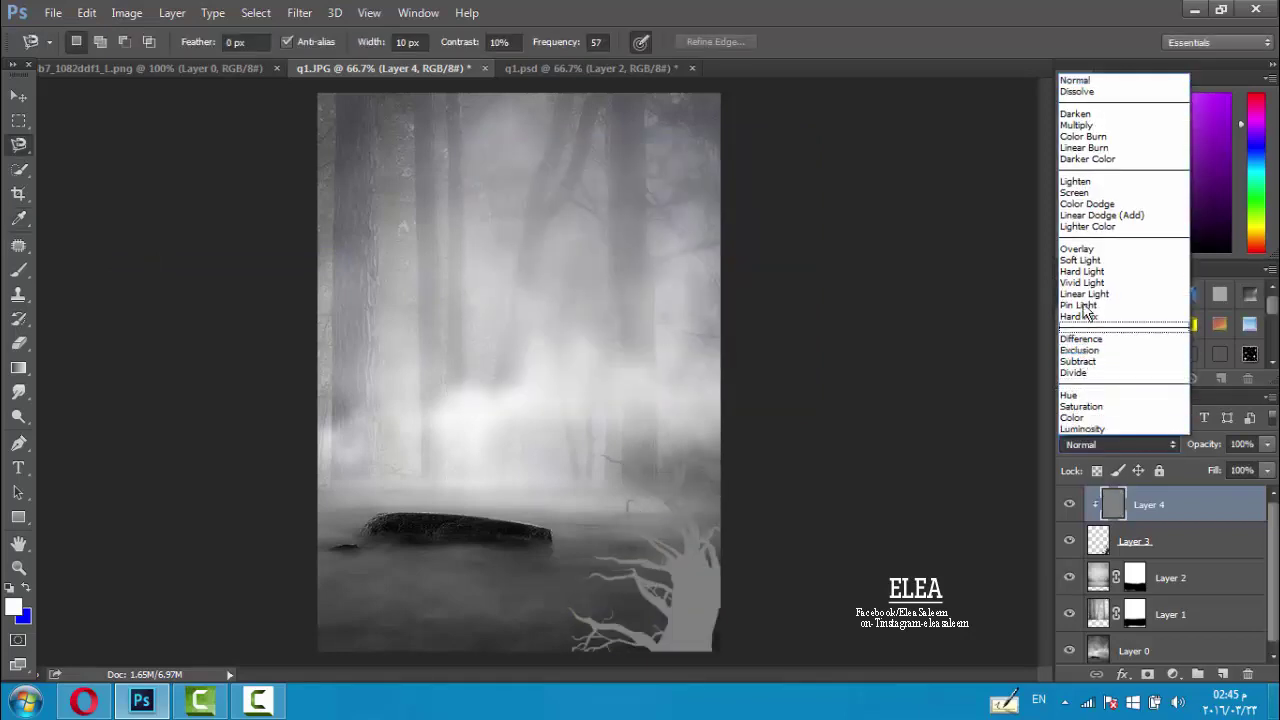
pyautogui.click(1087, 249)
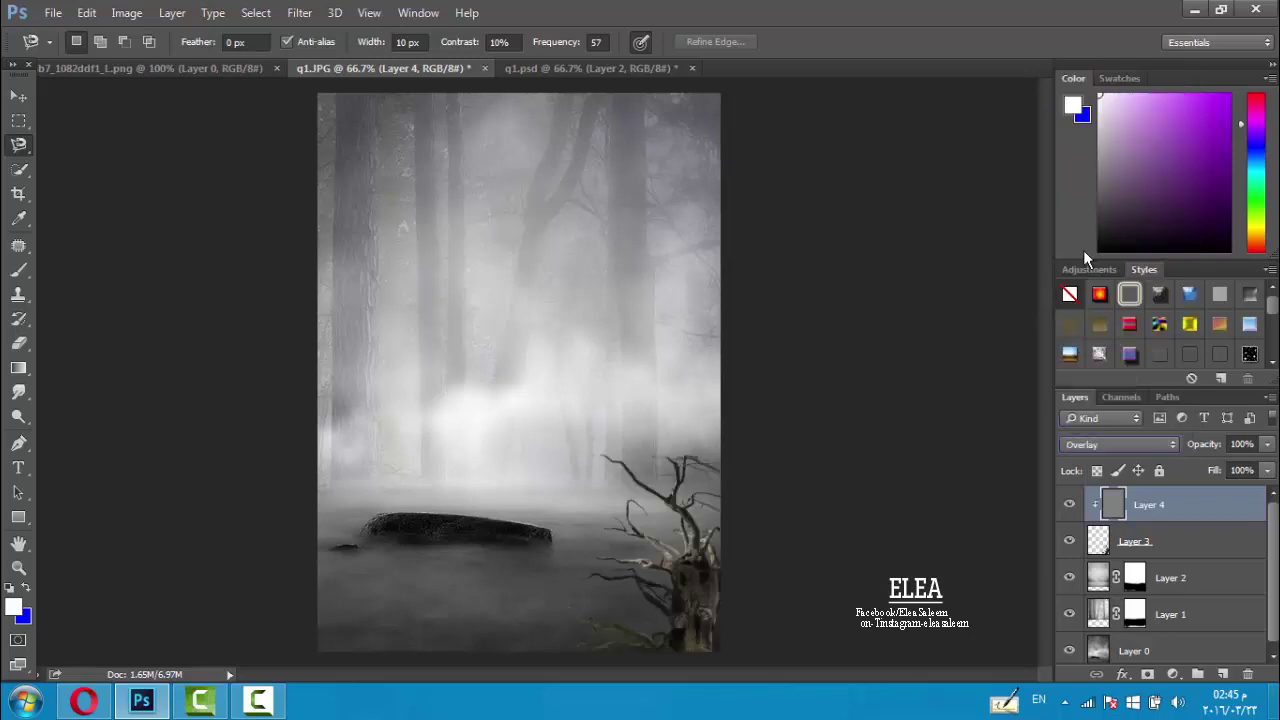
# Step: Dodge the tree's roots with a 145 px brush at 73% exposure
pyautogui.click(20, 414)
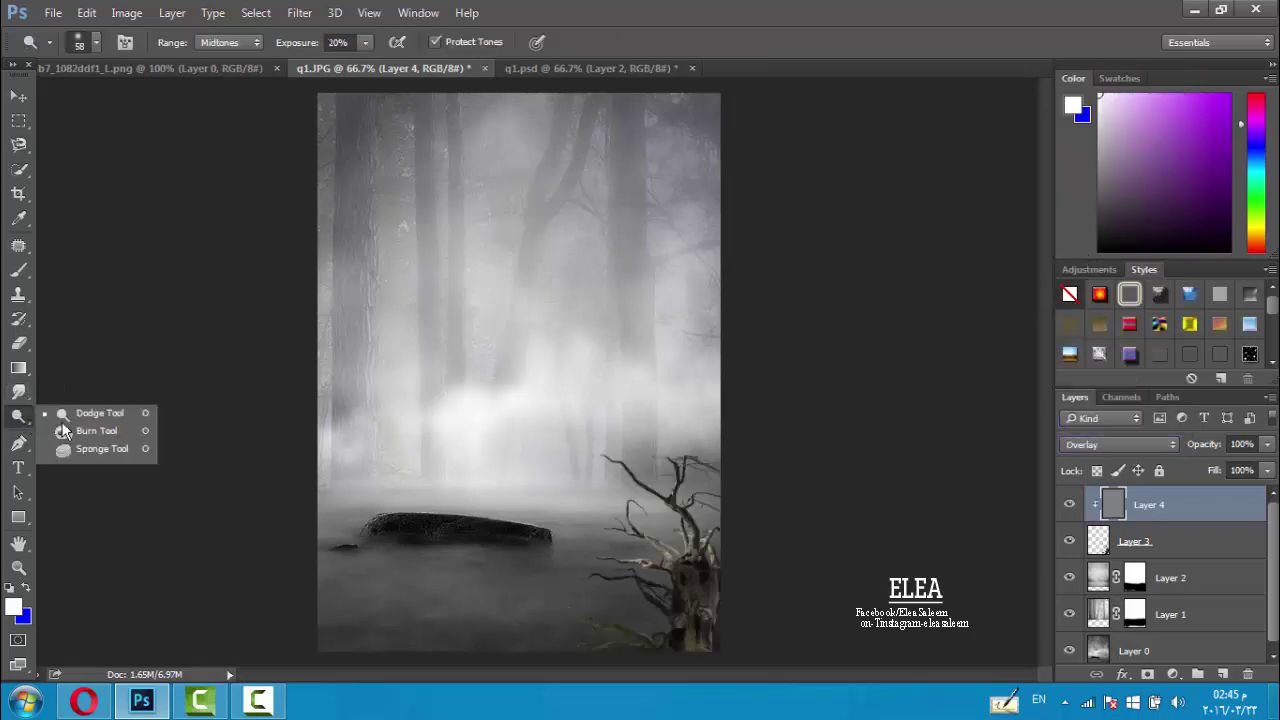
pyautogui.click(75, 411)
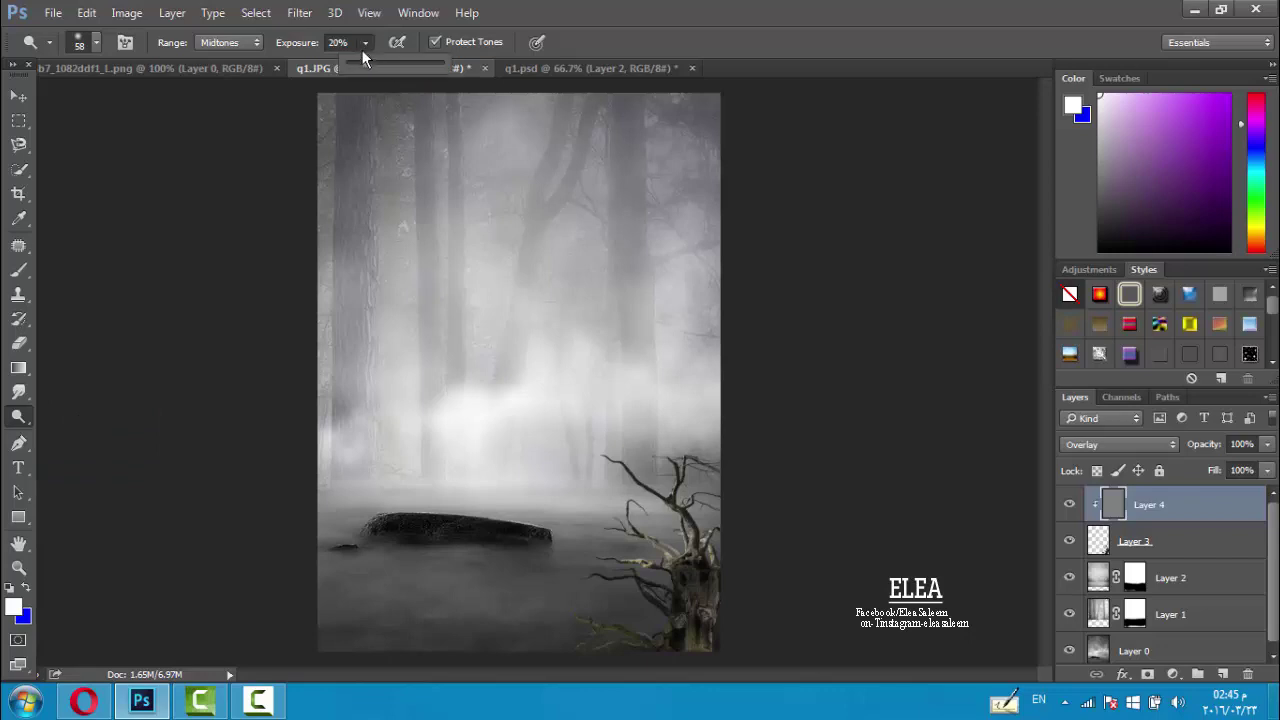
pyautogui.moveTo(362, 62); pyautogui.dragTo(416, 62)
pyautogui.rightClick(656, 446)
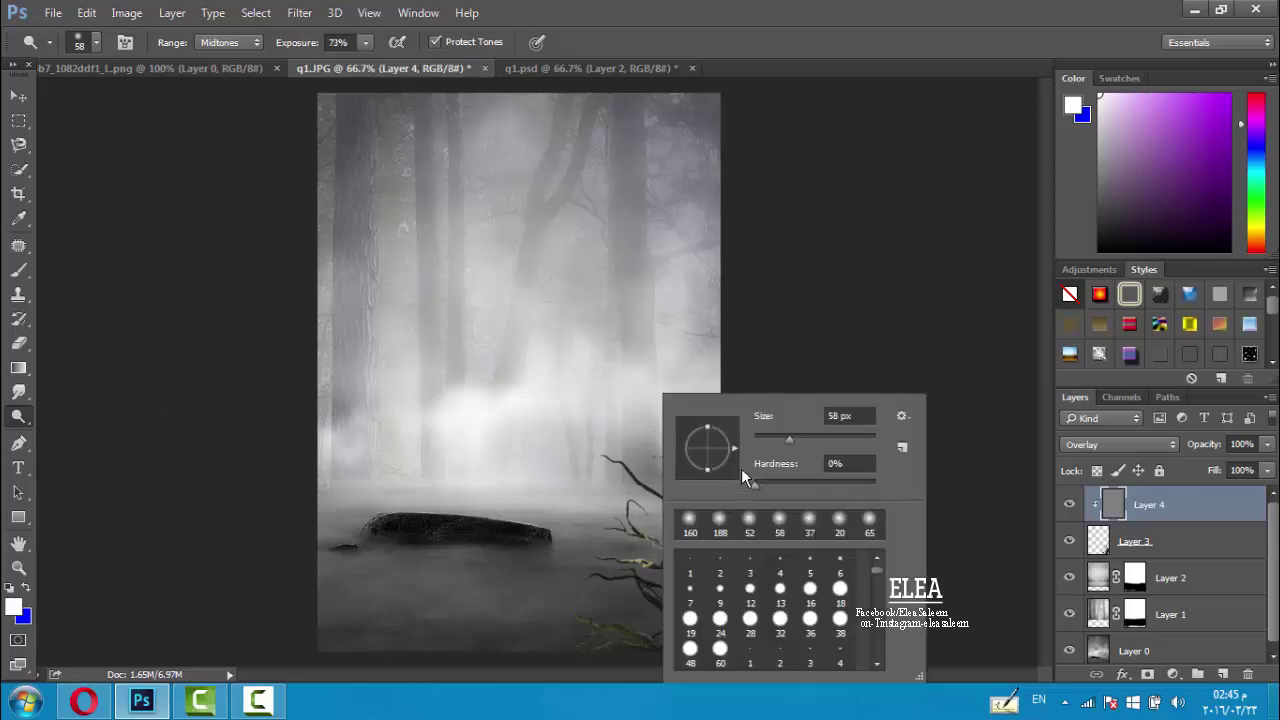
pyautogui.click(829, 438)
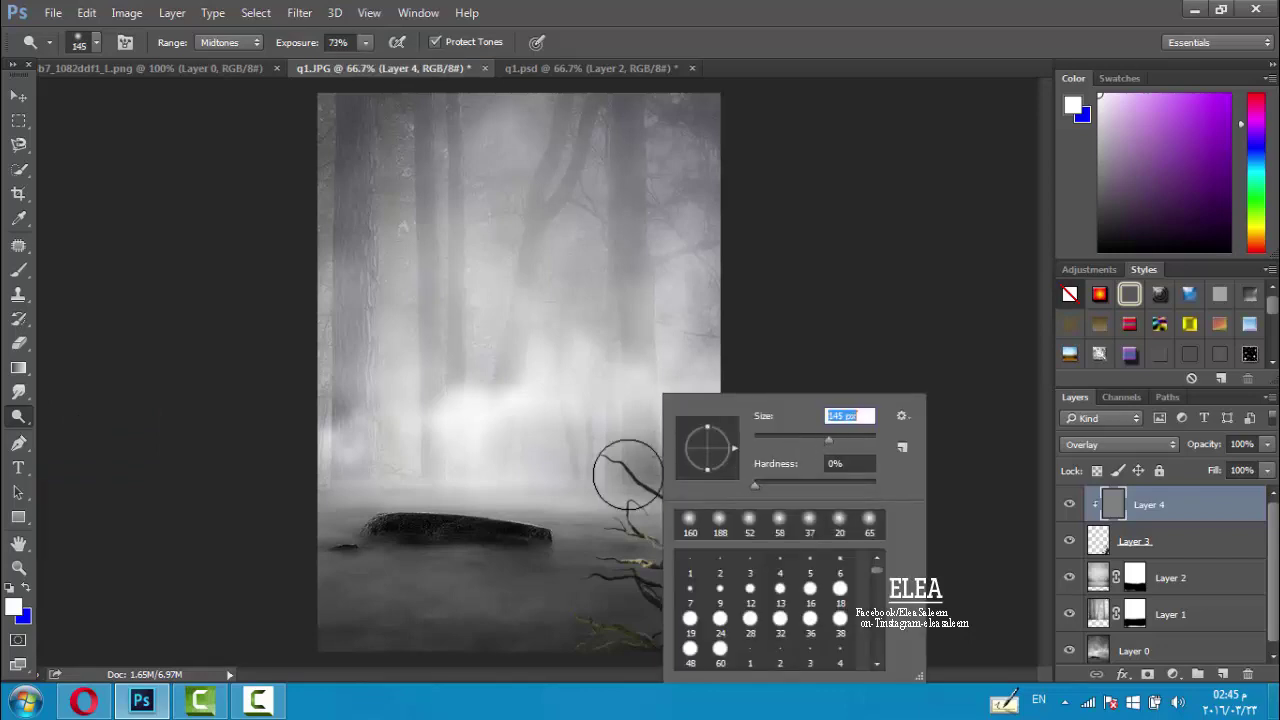
pyautogui.press('Return')
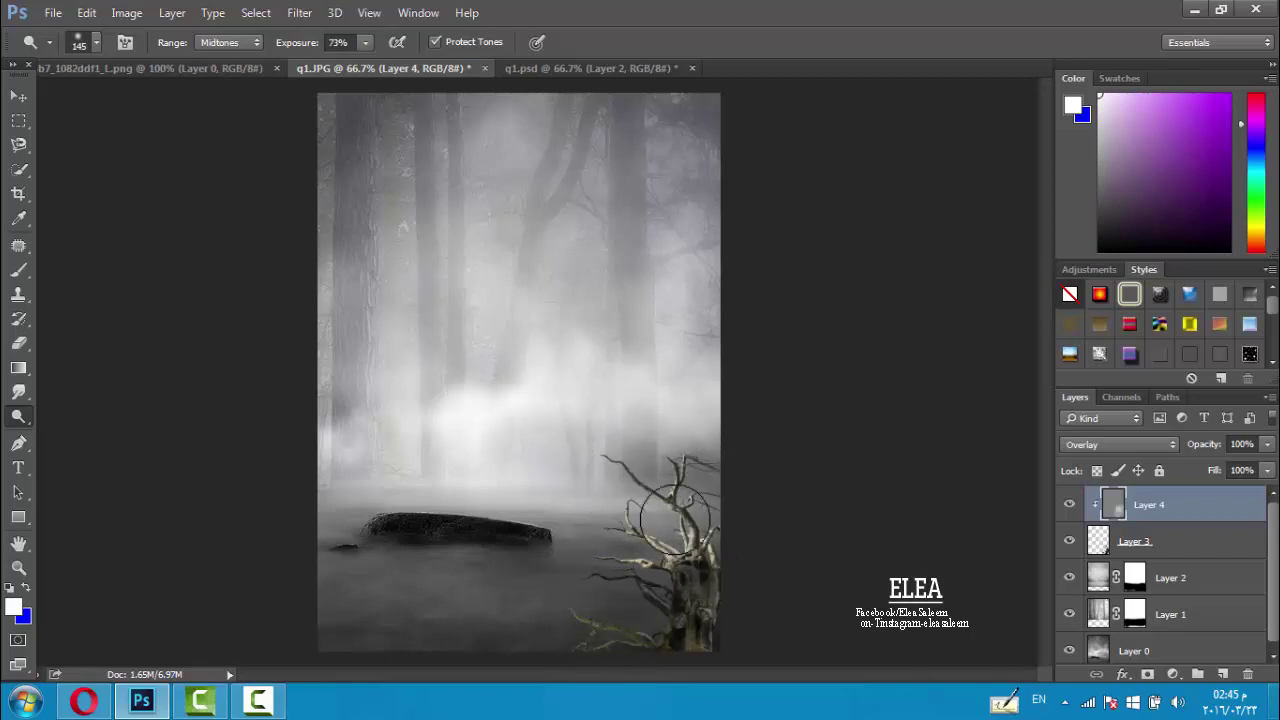
pyautogui.moveTo(606, 645); pyautogui.dragTo(600, 634)
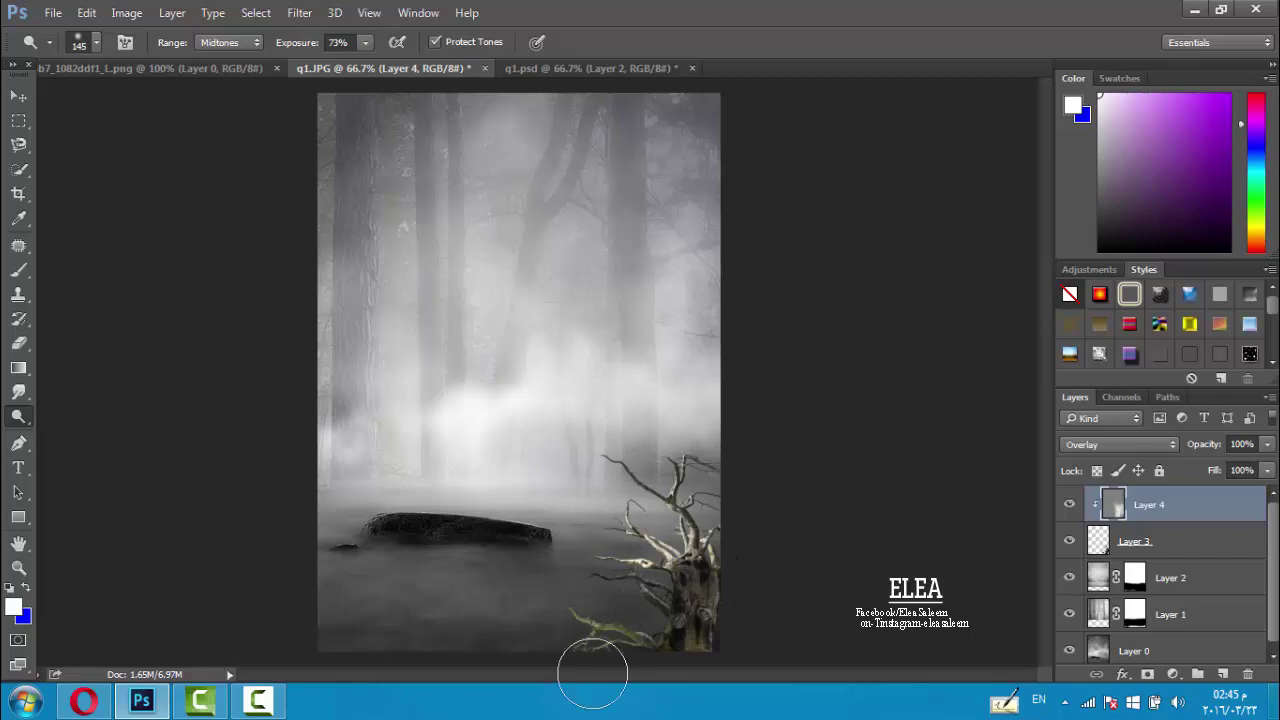
# Step: Burn the tree trunk near its base with a 129 px brush
pyautogui.rightClick(22, 424)
pyautogui.click(59, 431)
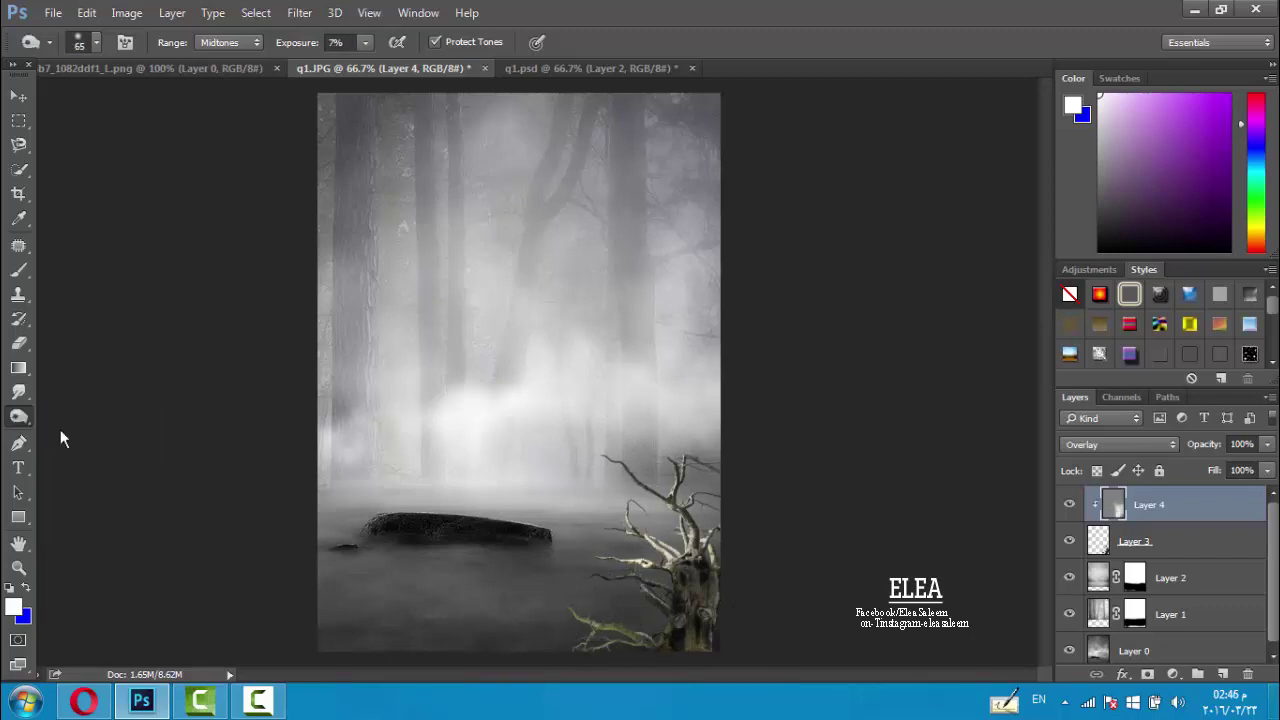
pyautogui.rightClick(606, 455)
pyautogui.moveTo(777, 443); pyautogui.dragTo(790, 443)
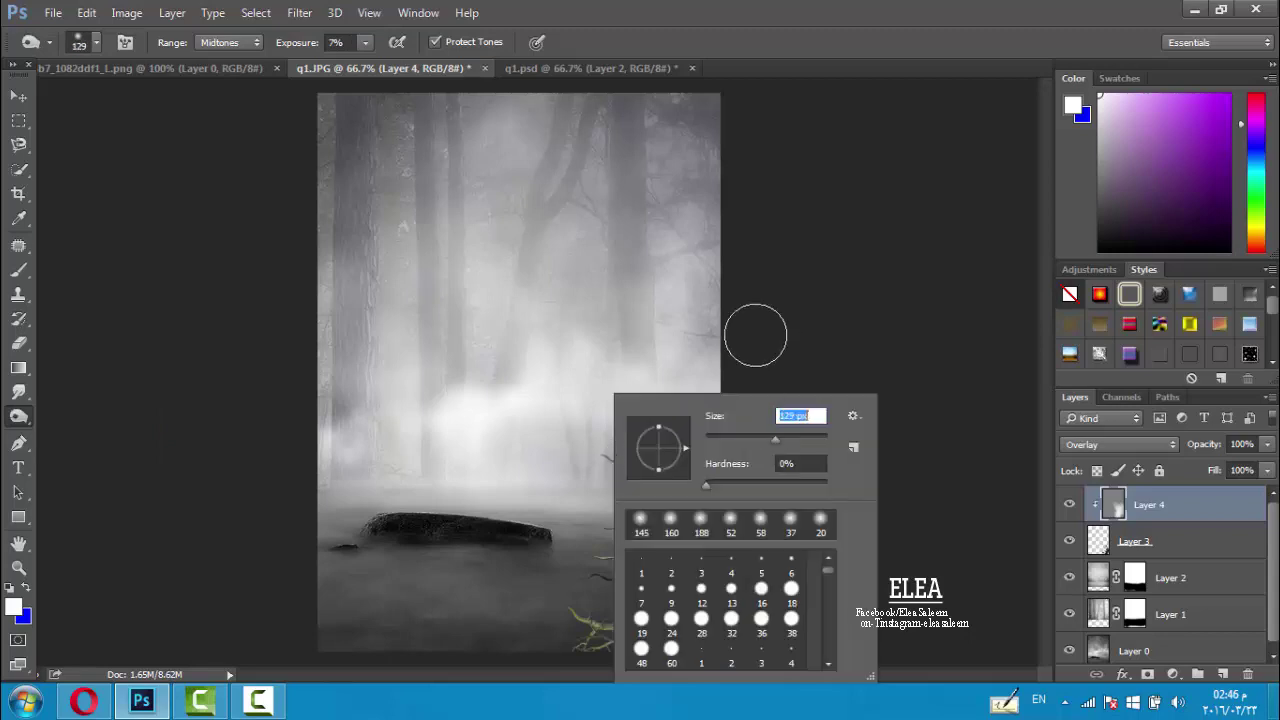
pyautogui.click(754, 334)
pyautogui.moveTo(698, 622)
pyautogui.mouseDown()
pyautogui.moveTo(677, 591)
pyautogui.moveTo(706, 591)
pyautogui.moveTo(666, 661)
pyautogui.mouseUp()
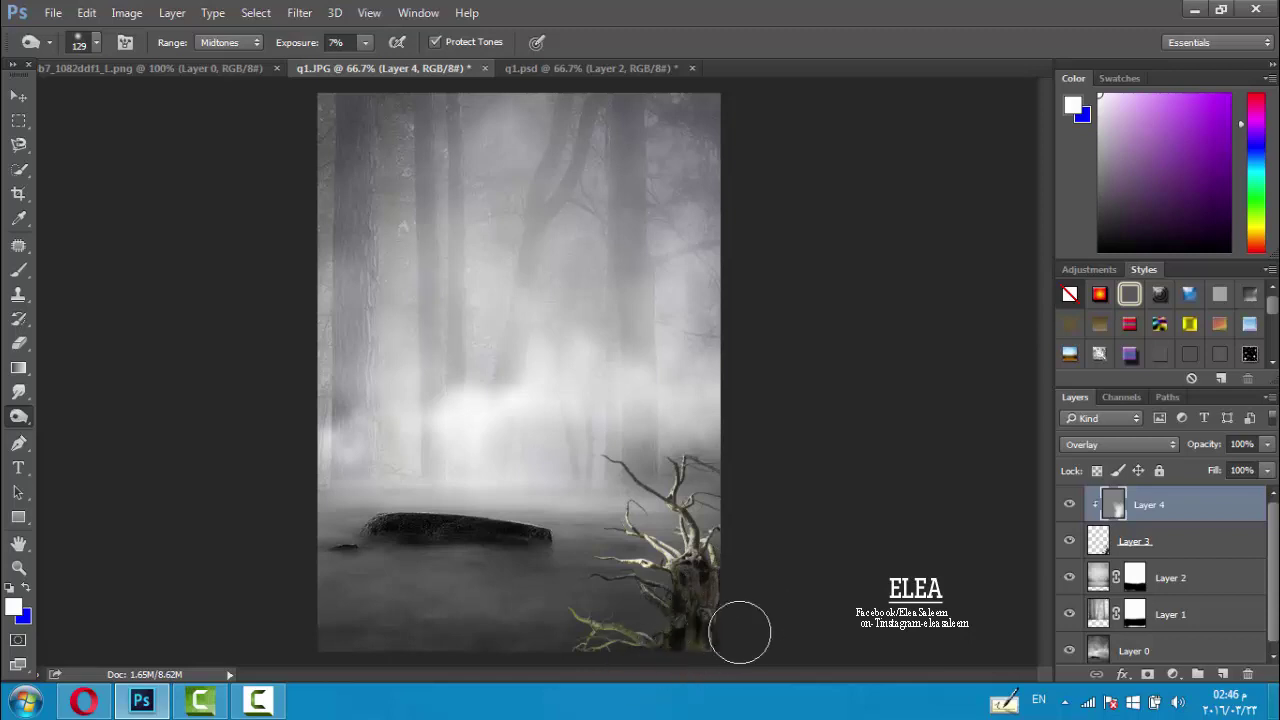
# Step: Dodge the tree's branches to brighten them
pyautogui.rightClick(34, 422)
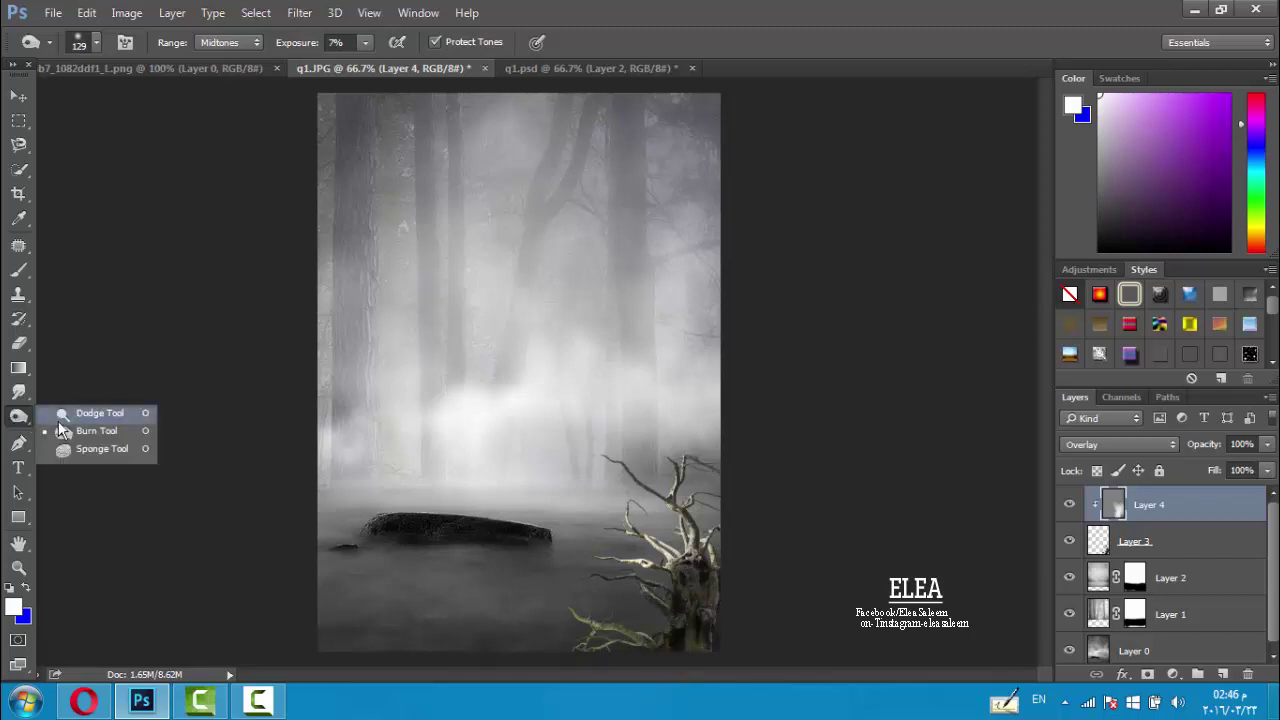
pyautogui.click(90, 430)
pyautogui.moveTo(642, 583)
pyautogui.mouseDown()
pyautogui.moveTo(606, 591)
pyautogui.moveTo(641, 565)
pyautogui.mouseUp()
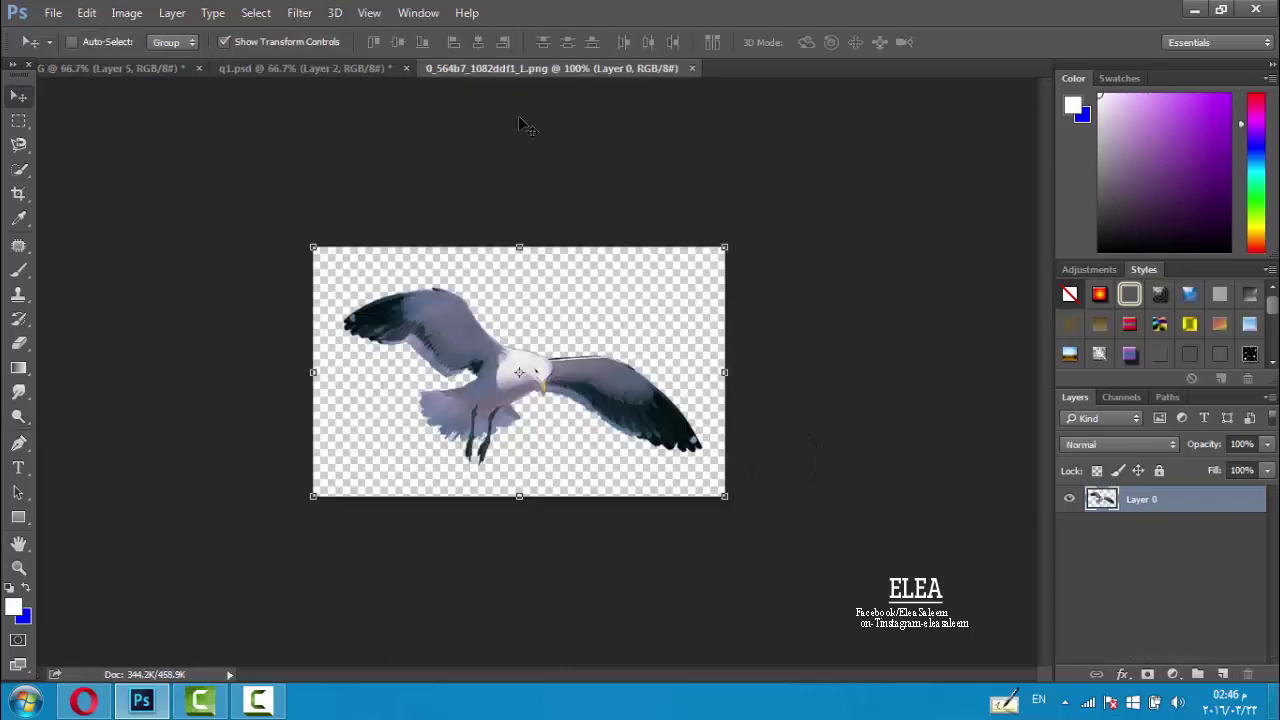
# Step: Copy the seagull layer into the forest scene as Layer 5, placed at the top-left
pyautogui.moveTo(500, 68); pyautogui.dragTo(427, 106)
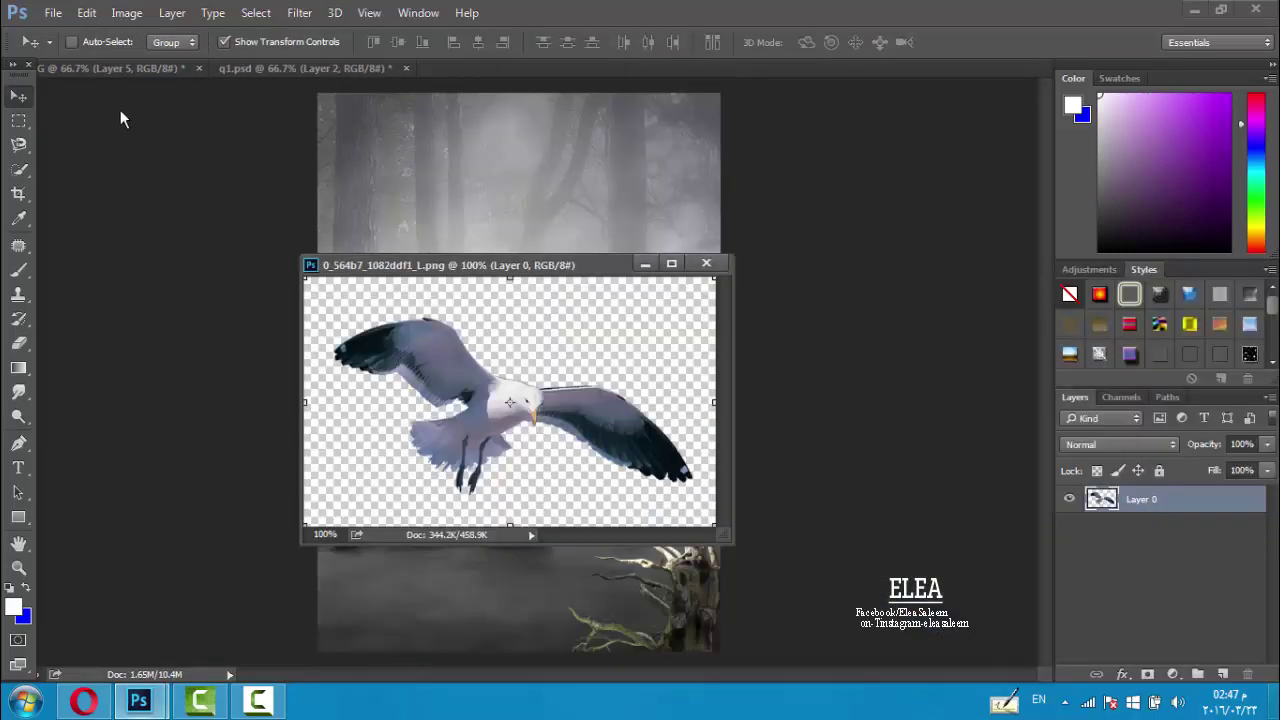
pyautogui.moveTo(545, 266); pyautogui.dragTo(325, 215)
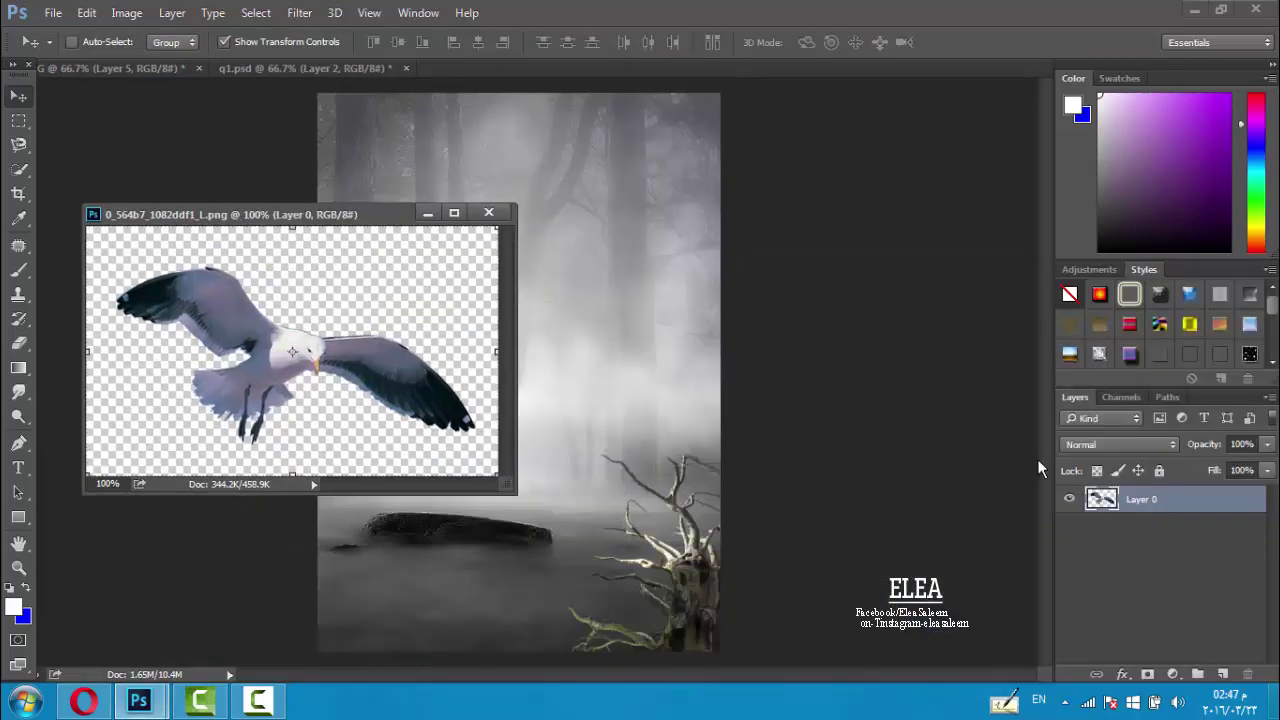
pyautogui.moveTo(1095, 500)
pyautogui.mouseDown()
pyautogui.moveTo(647, 363)
pyautogui.moveTo(691, 383)
pyautogui.mouseUp()
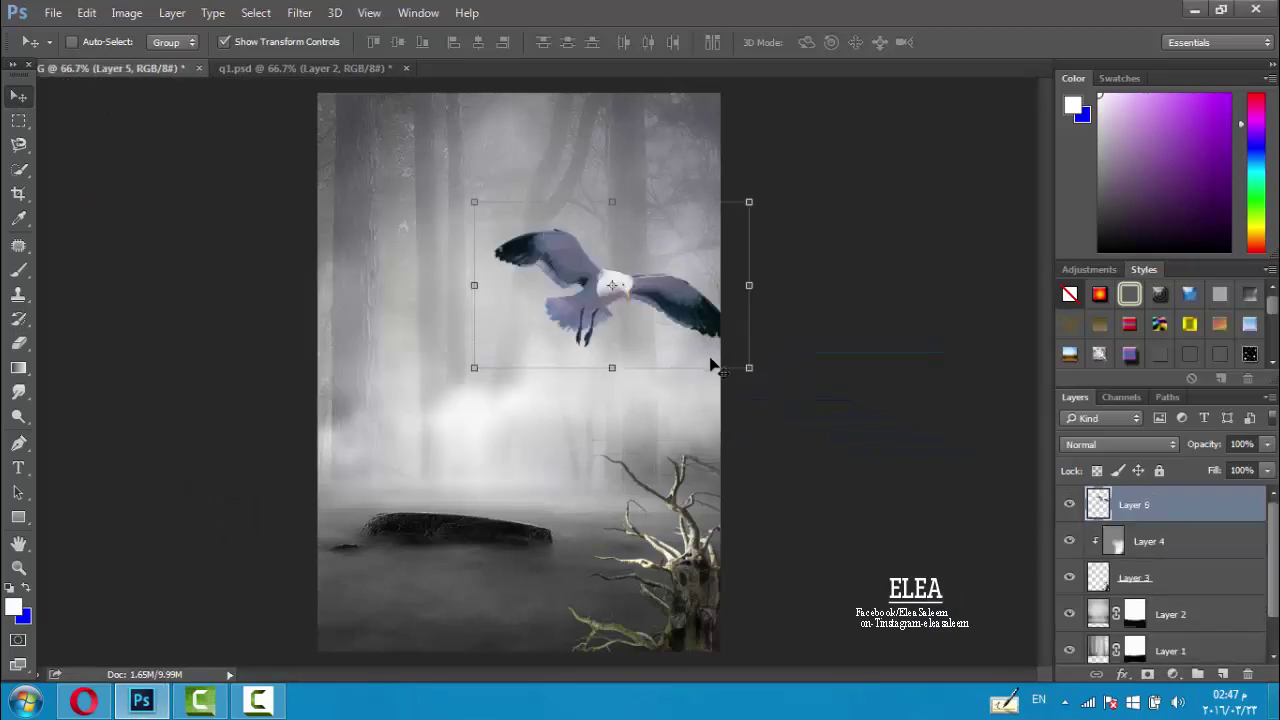
pyautogui.moveTo(600, 278); pyautogui.dragTo(474, 197)
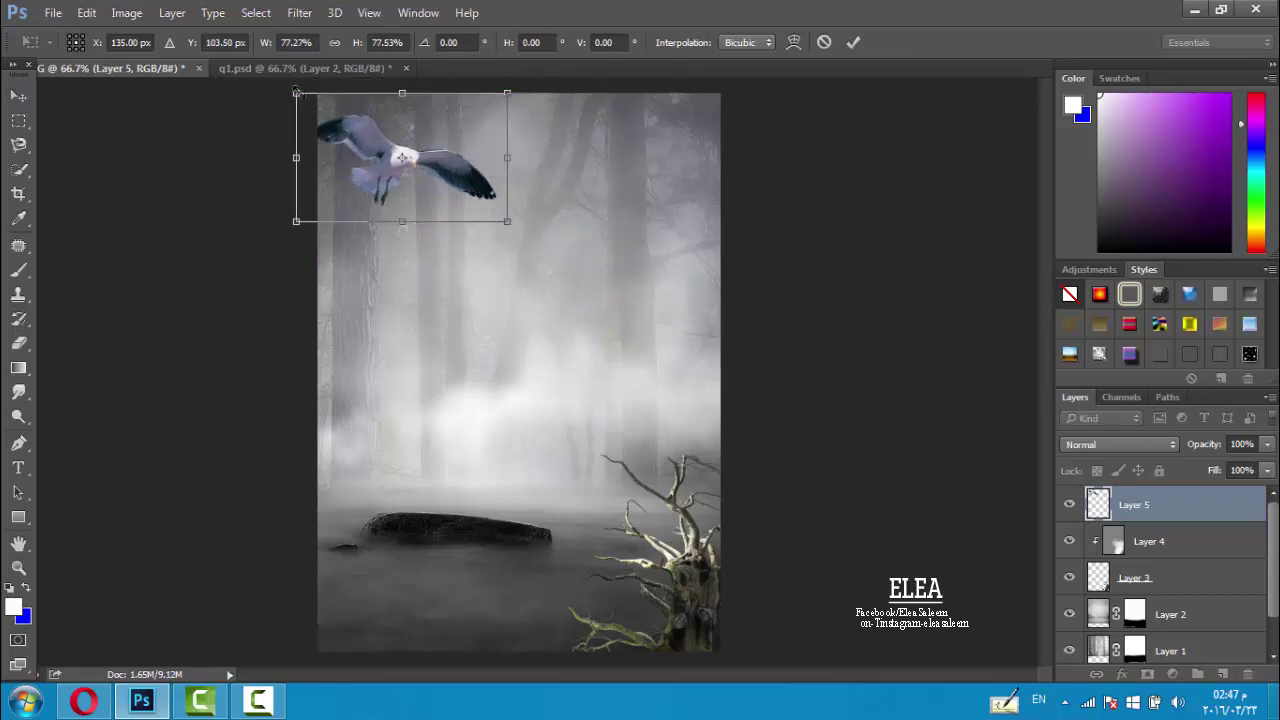
# Step: Shrink the seagull and tilt it slightly
pyautogui.moveTo(296, 93); pyautogui.dragTo(319, 104)
pyautogui.moveTo(531, 167); pyautogui.dragTo(530, 146)
pyautogui.moveTo(513, 201)
pyautogui.mouseDown()
pyautogui.moveTo(478, 177)
pyautogui.moveTo(488, 196)
pyautogui.mouseUp()
pyautogui.click(853, 42)
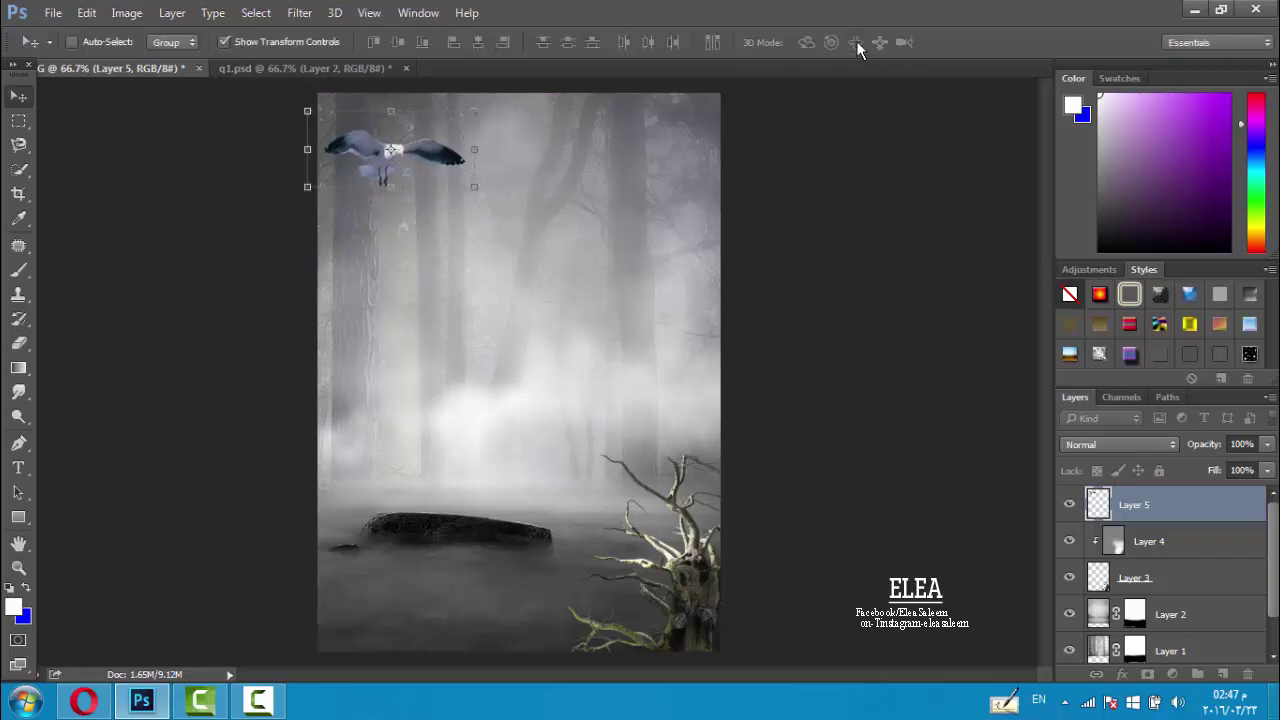
# Step: Apply Hue/Saturation to the seagull with Saturation -53 and Lightness +3
pyautogui.click(126, 12)
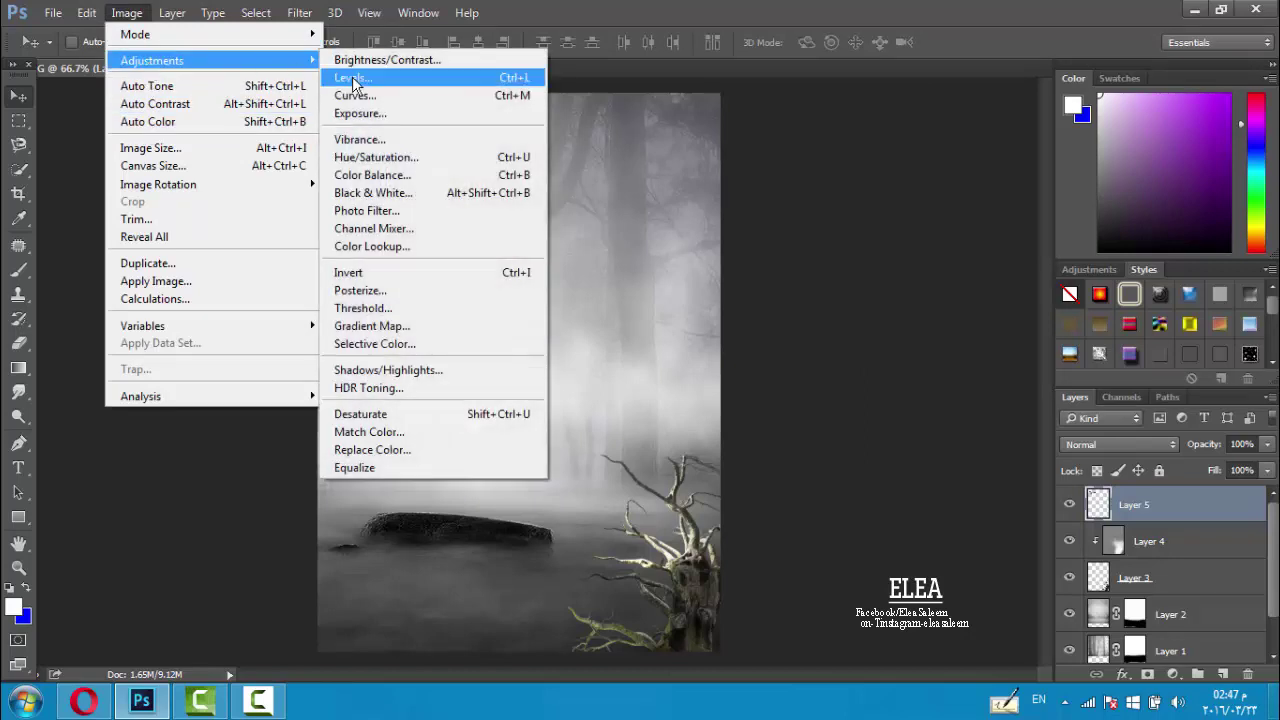
pyautogui.click(408, 160)
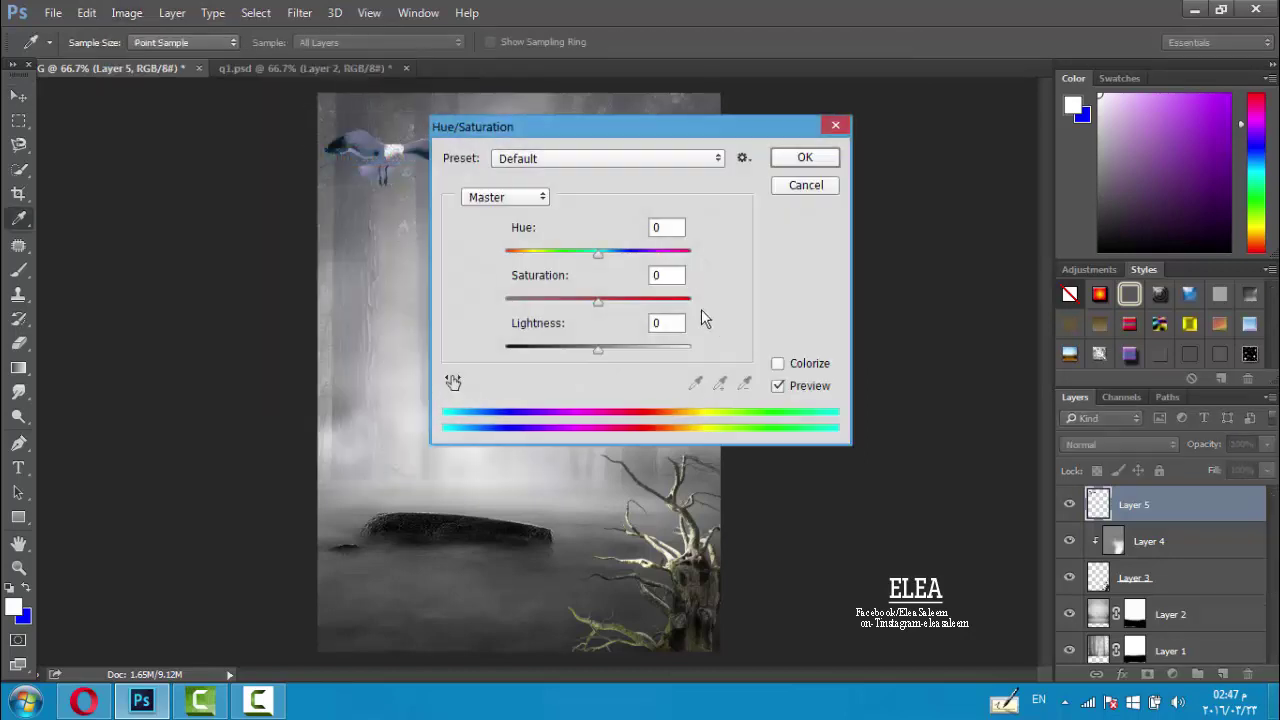
pyautogui.moveTo(595, 303); pyautogui.dragTo(580, 303)
pyautogui.moveTo(598, 349)
pyautogui.mouseDown()
pyautogui.moveTo(634, 351)
pyautogui.moveTo(601, 350)
pyautogui.mouseUp()
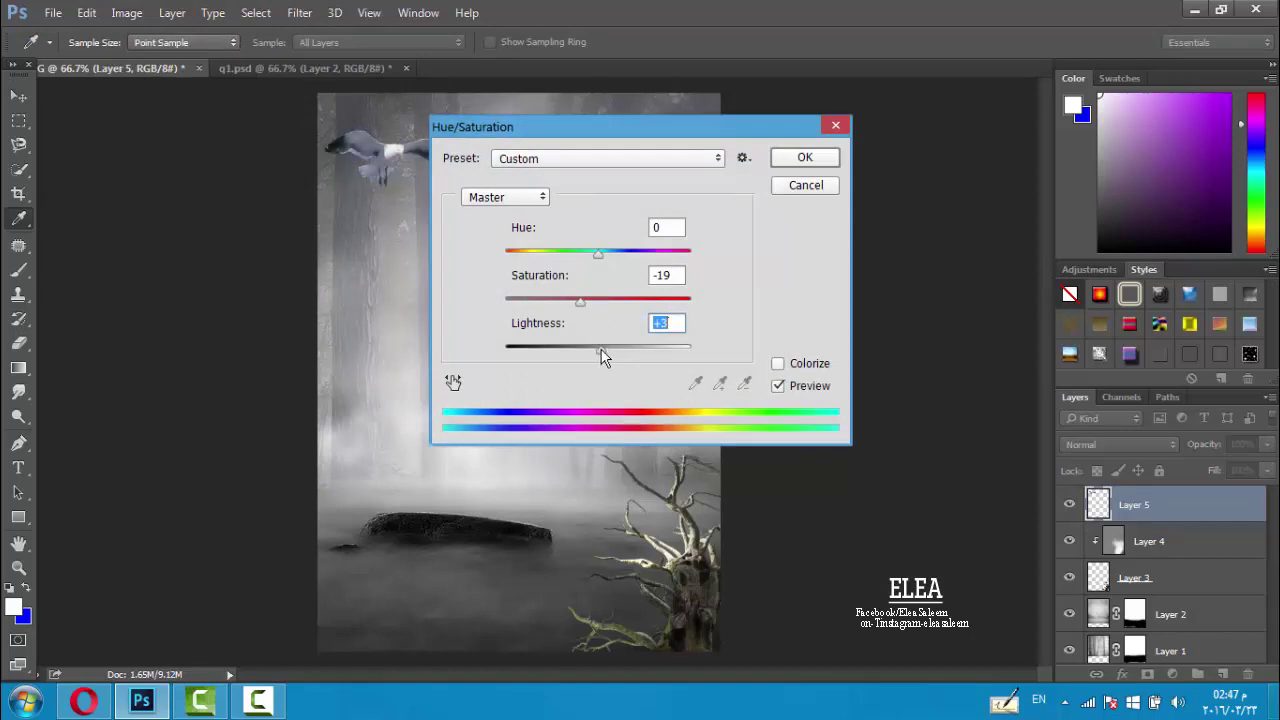
pyautogui.moveTo(580, 302); pyautogui.dragTo(550, 302)
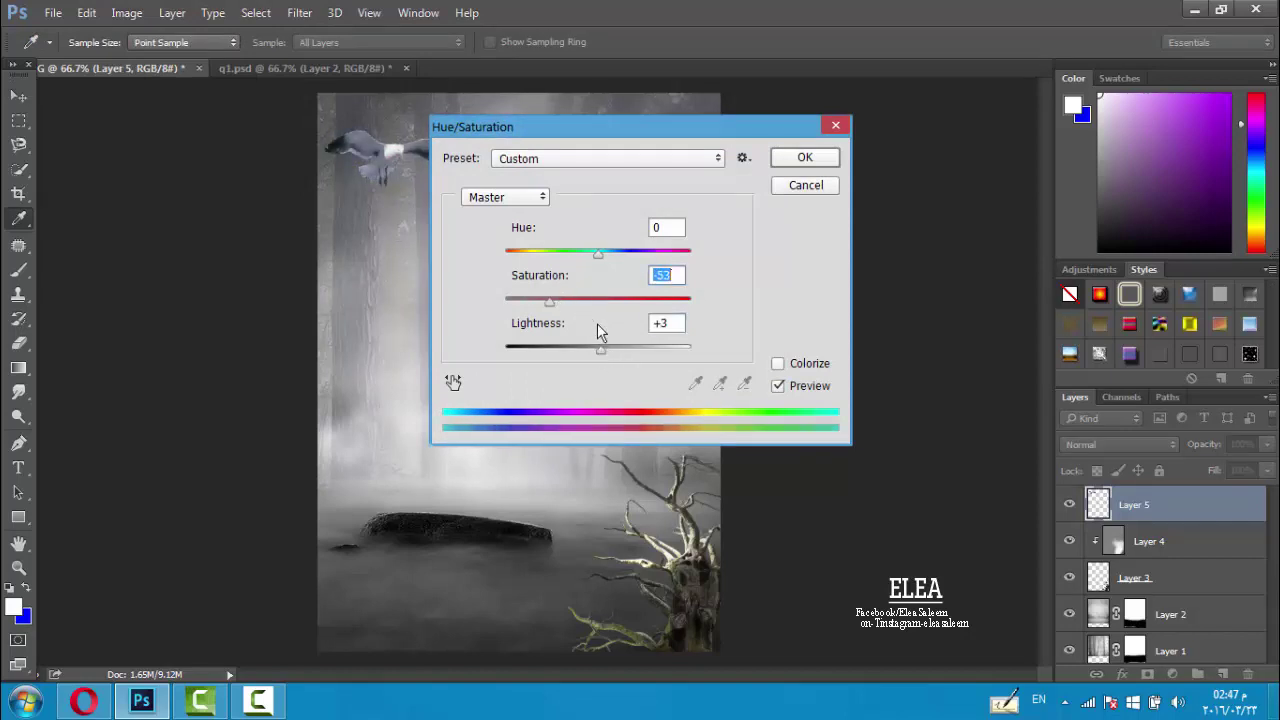
pyautogui.click(797, 160)
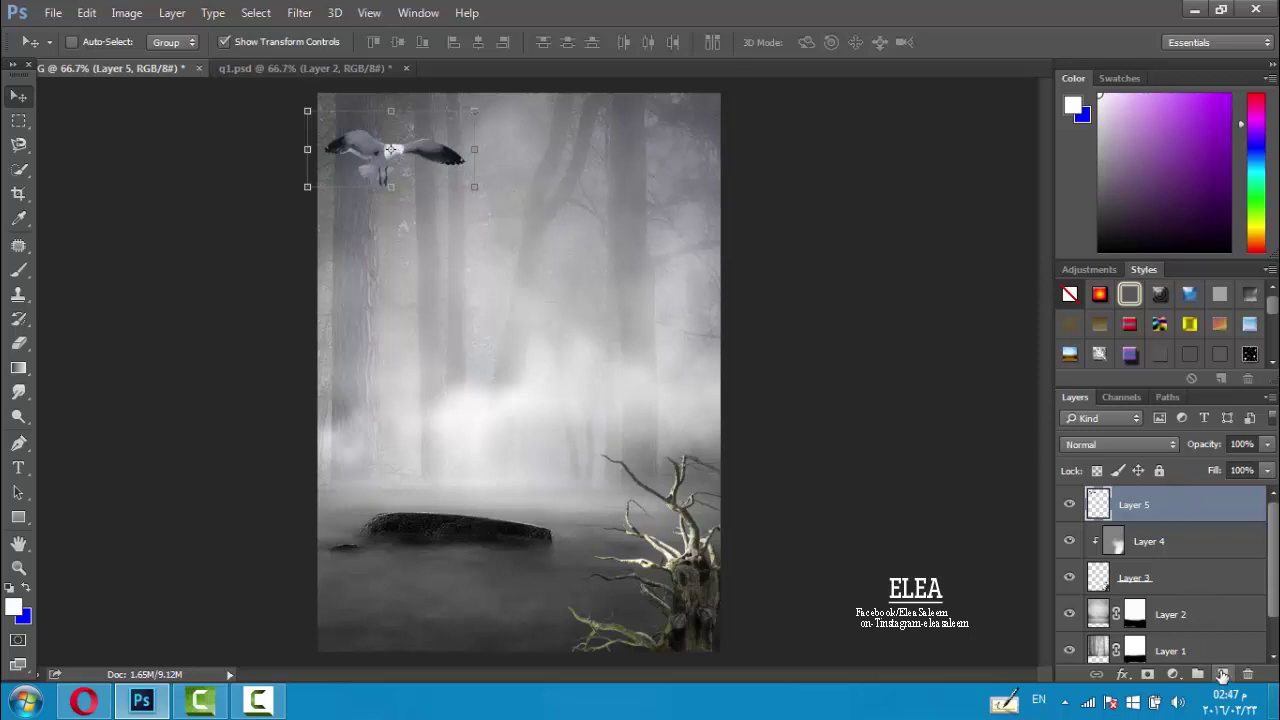
# Step: Add a new Layer 6 clipped to the seagull, filled with 50% Gray in Overlay mode
pyautogui.click(1222, 674)
pyautogui.rightClick(1150, 508)
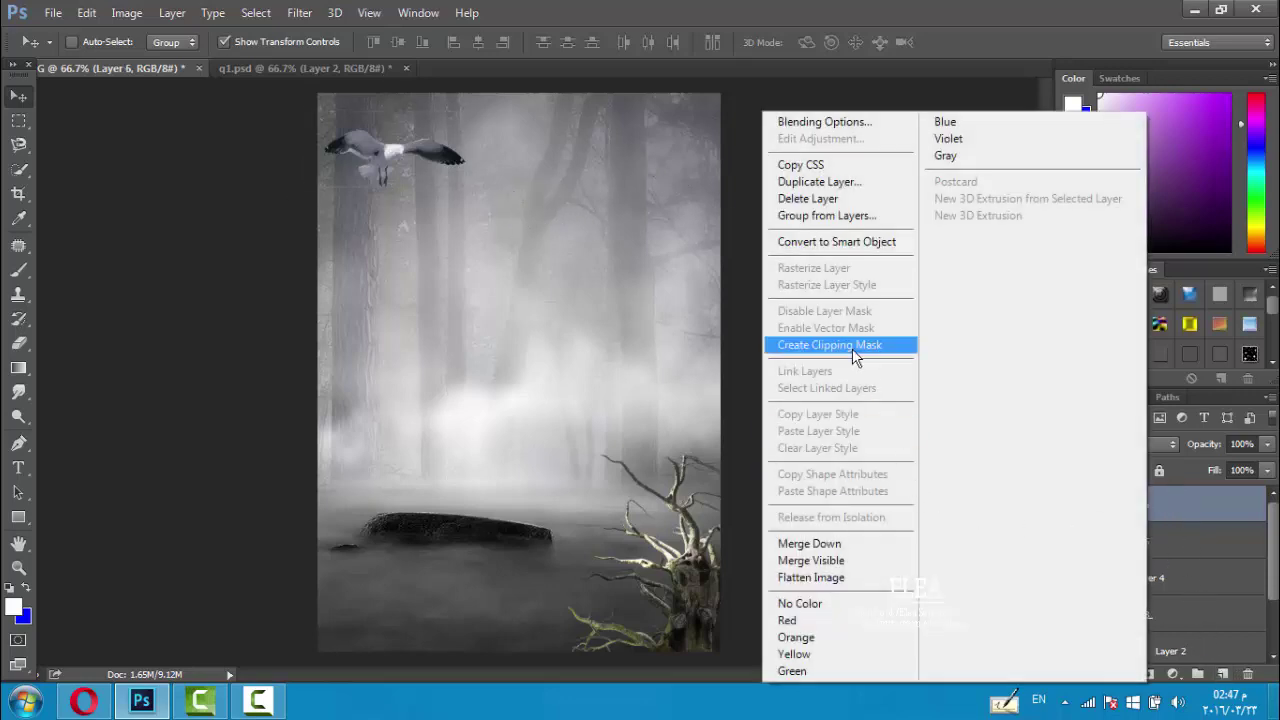
pyautogui.click(775, 346)
pyautogui.click(87, 12)
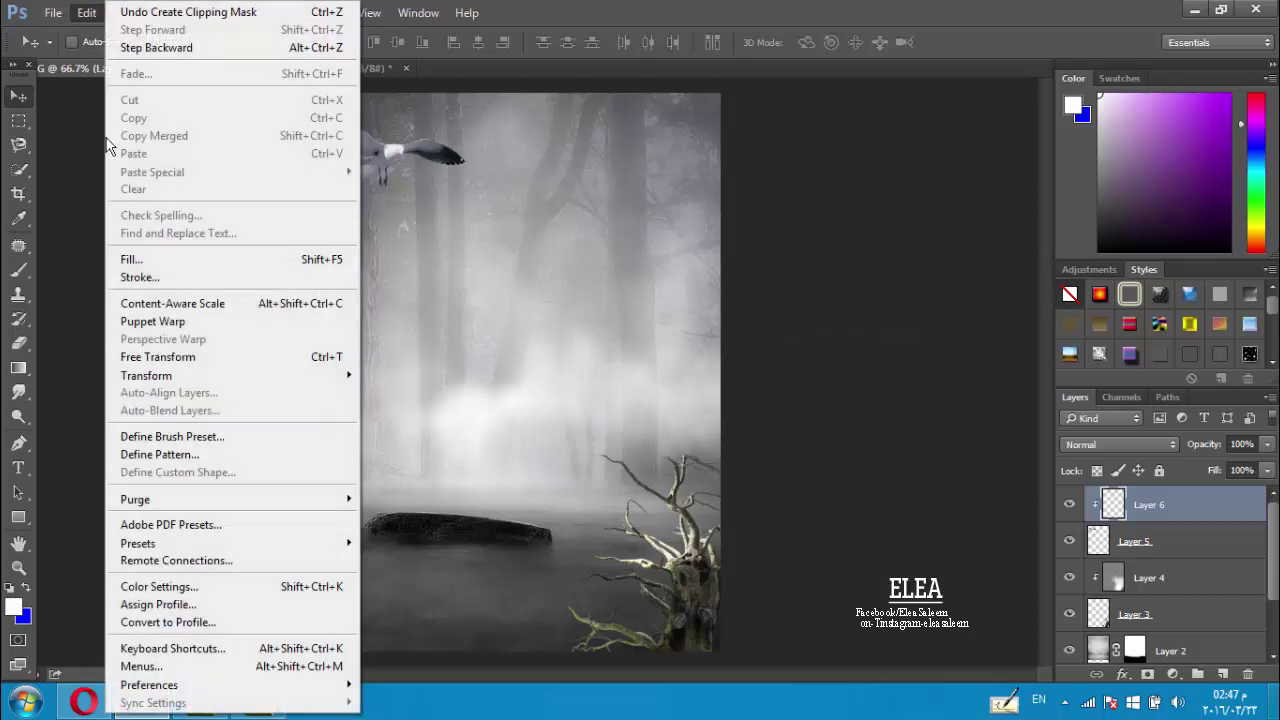
pyautogui.click(130, 255)
pyautogui.click(660, 194)
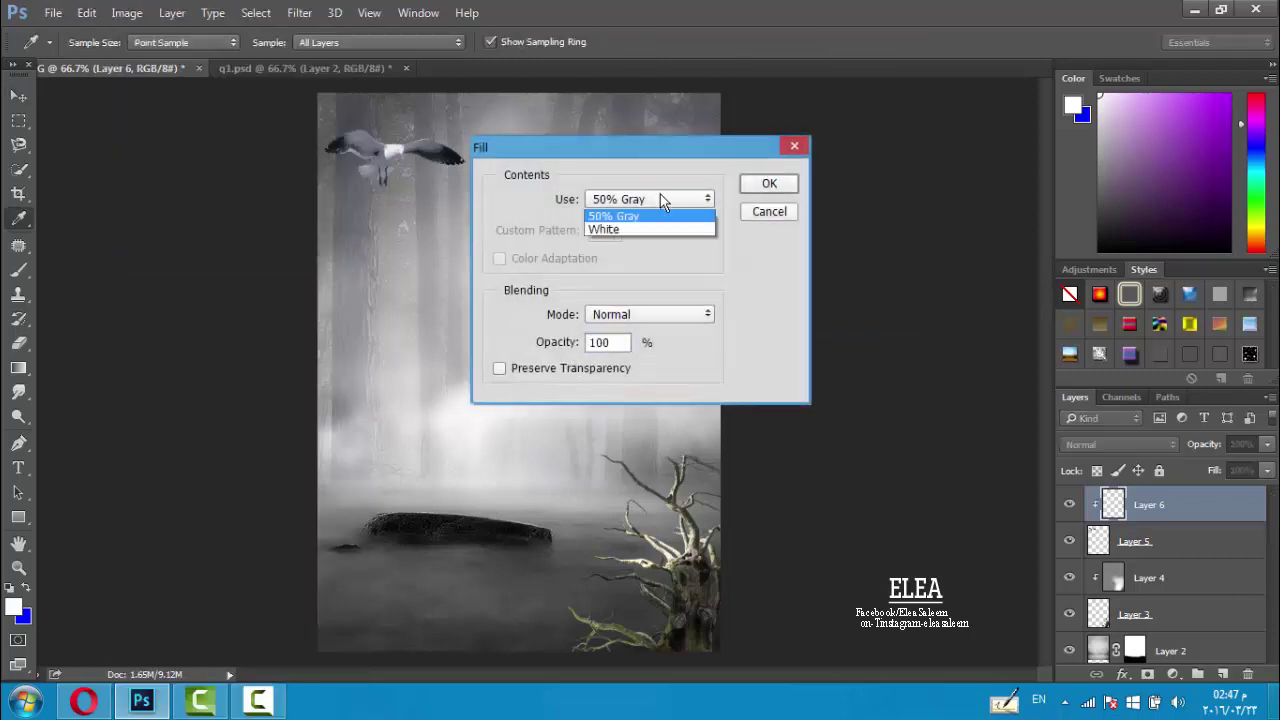
pyautogui.click(768, 184)
pyautogui.press('v')
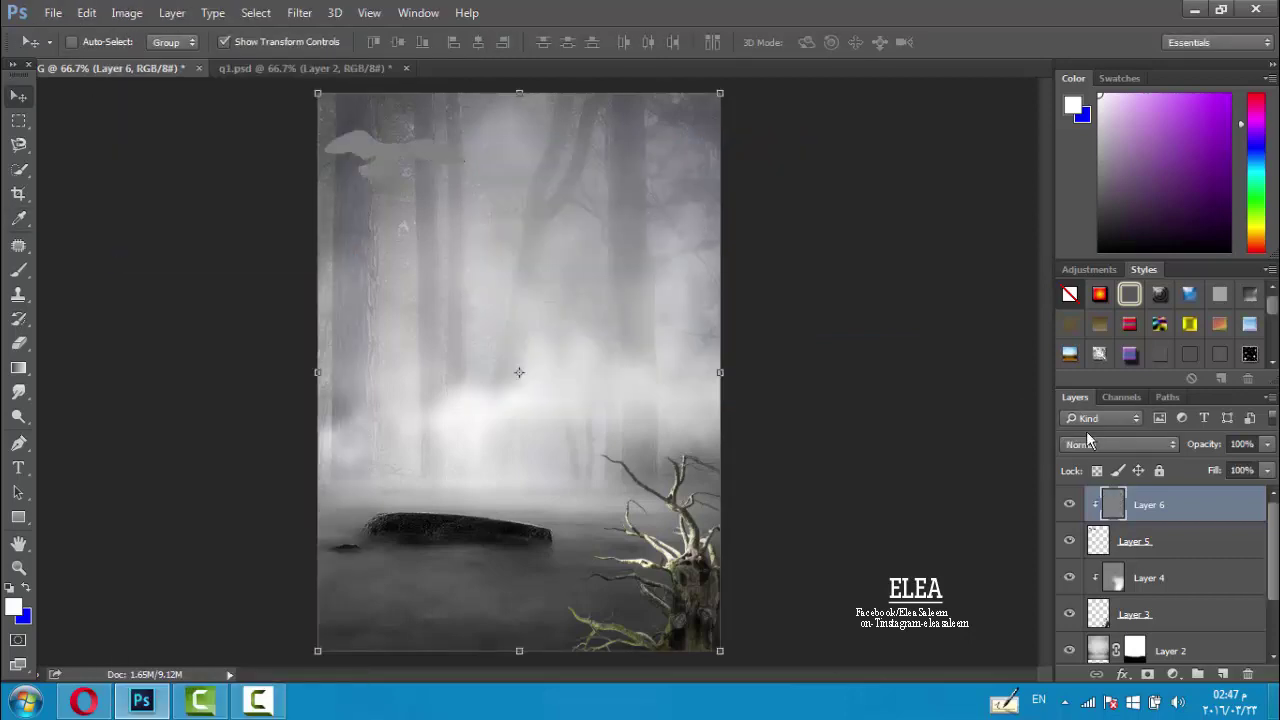
pyautogui.click(1120, 444)
pyautogui.click(1075, 260)
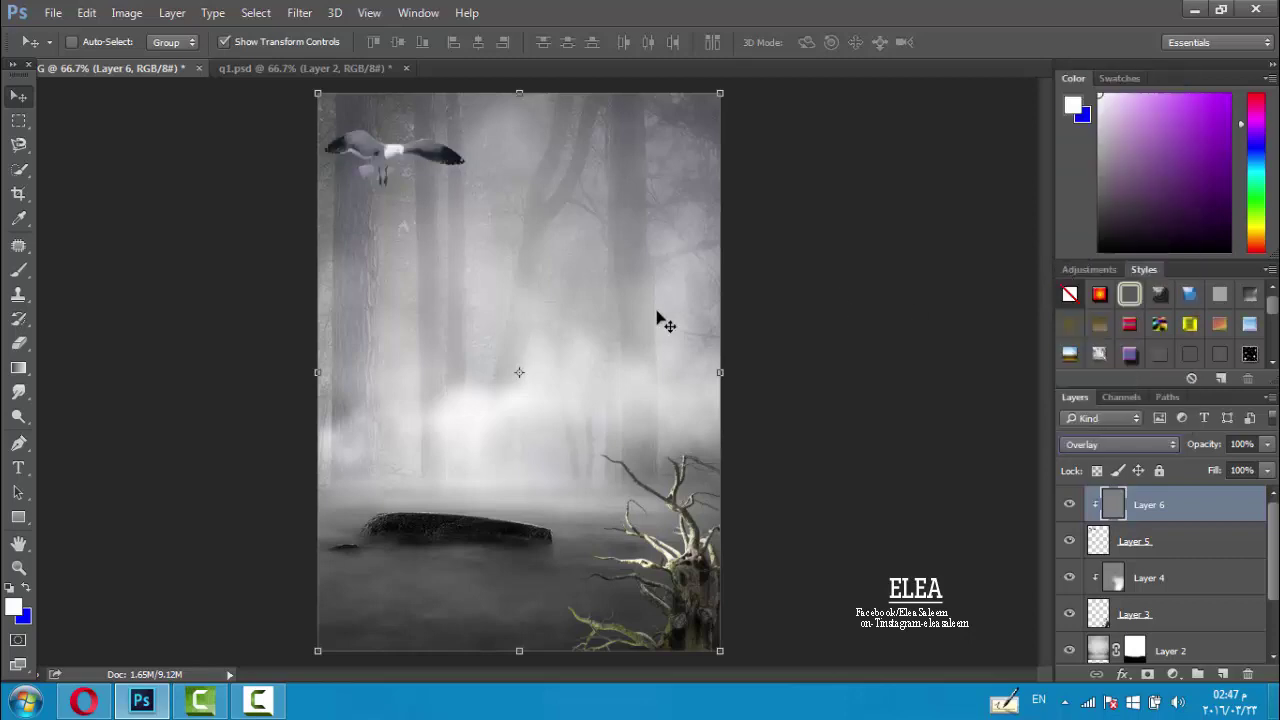
# Step: Dodge the seagull's body brighter and burn its wingtip darker
pyautogui.click(24, 416)
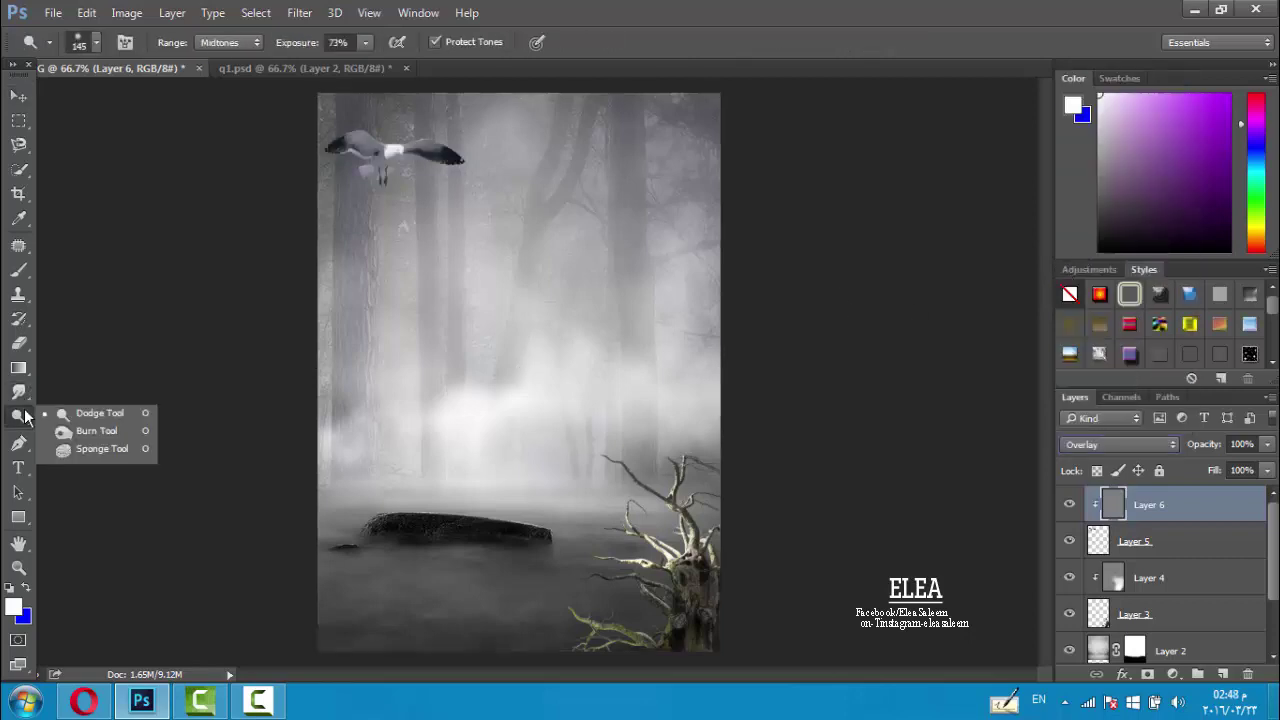
pyautogui.click(96, 413)
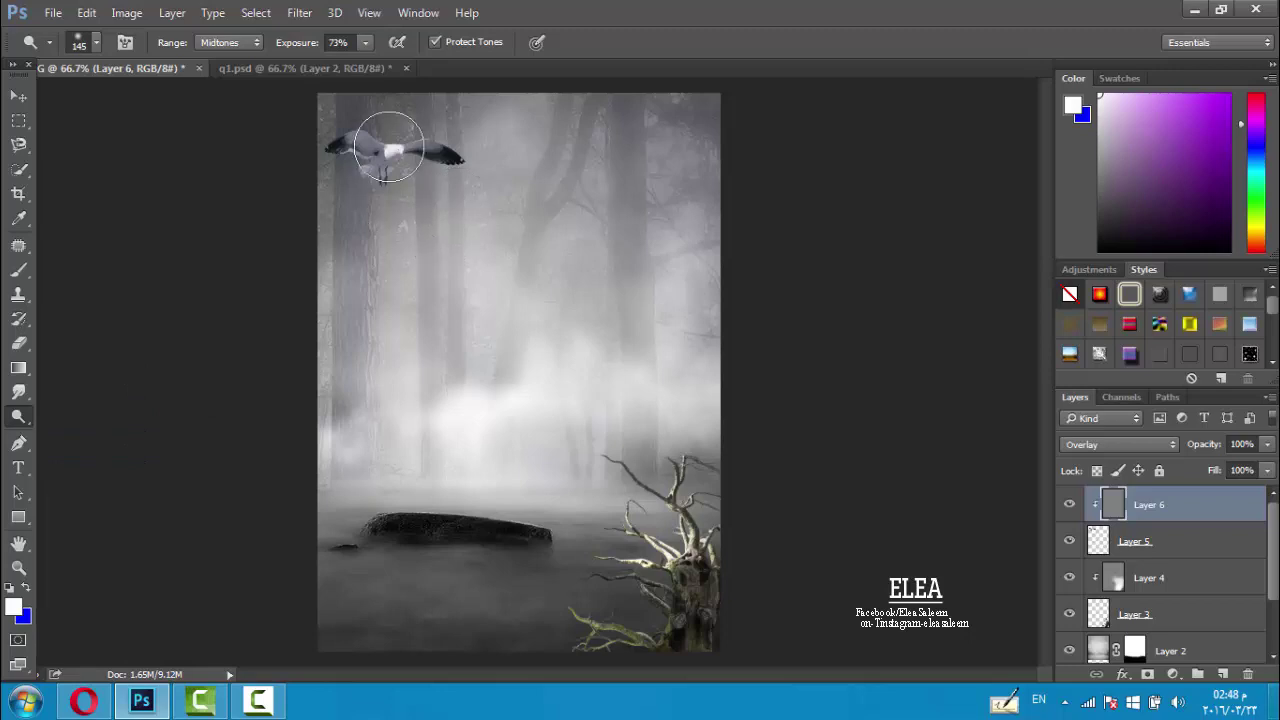
pyautogui.moveTo(400, 240); pyautogui.dragTo(406, 220)
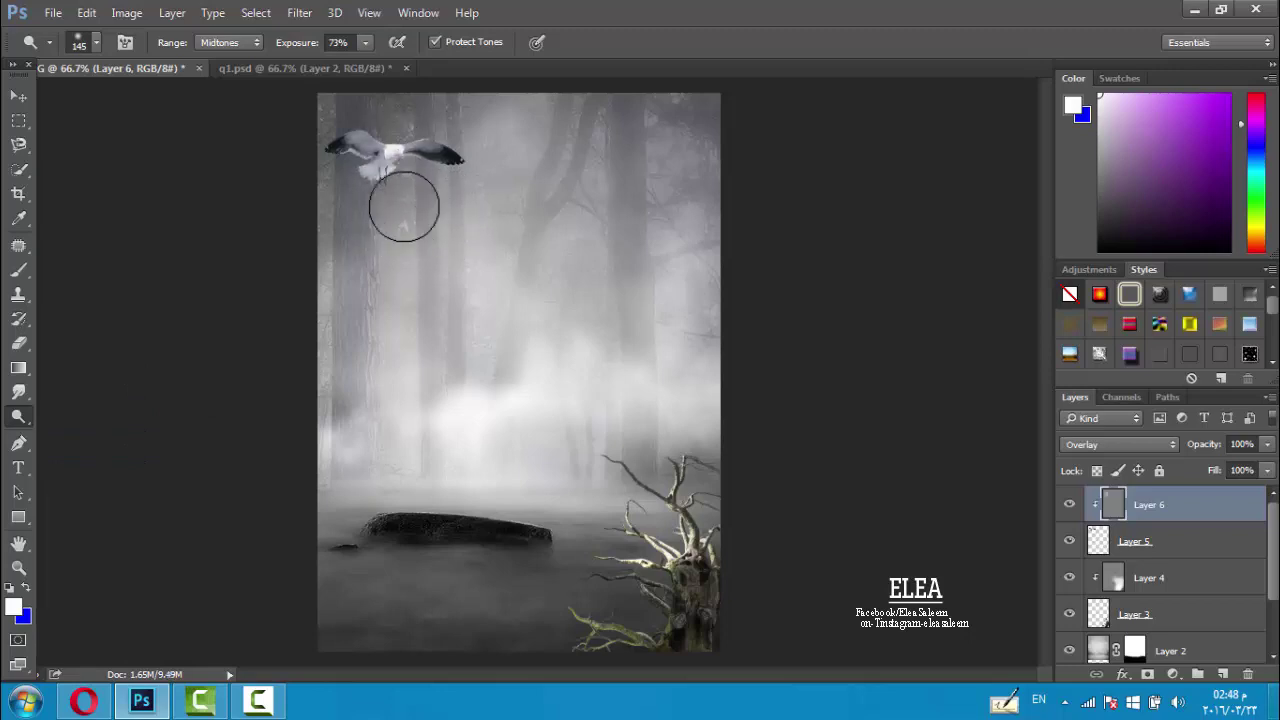
pyautogui.rightClick(24, 425)
pyautogui.click(72, 418)
pyautogui.rightClick(10, 425)
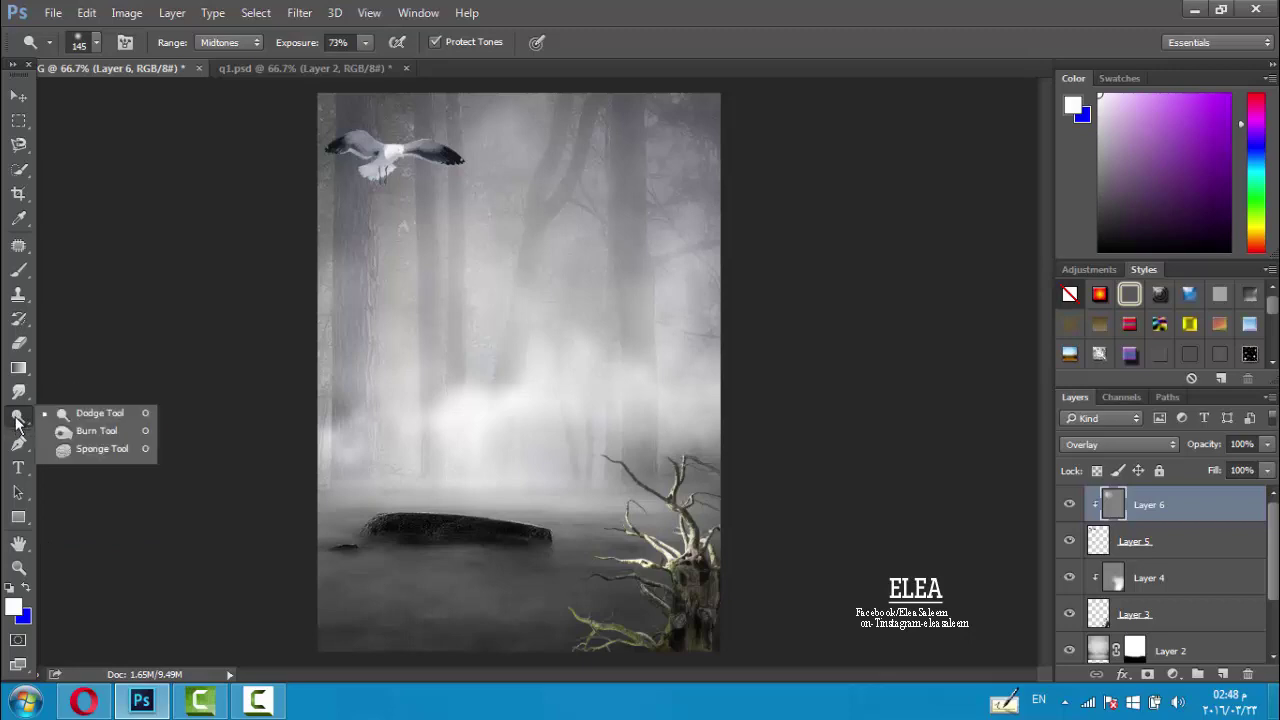
pyautogui.click(72, 432)
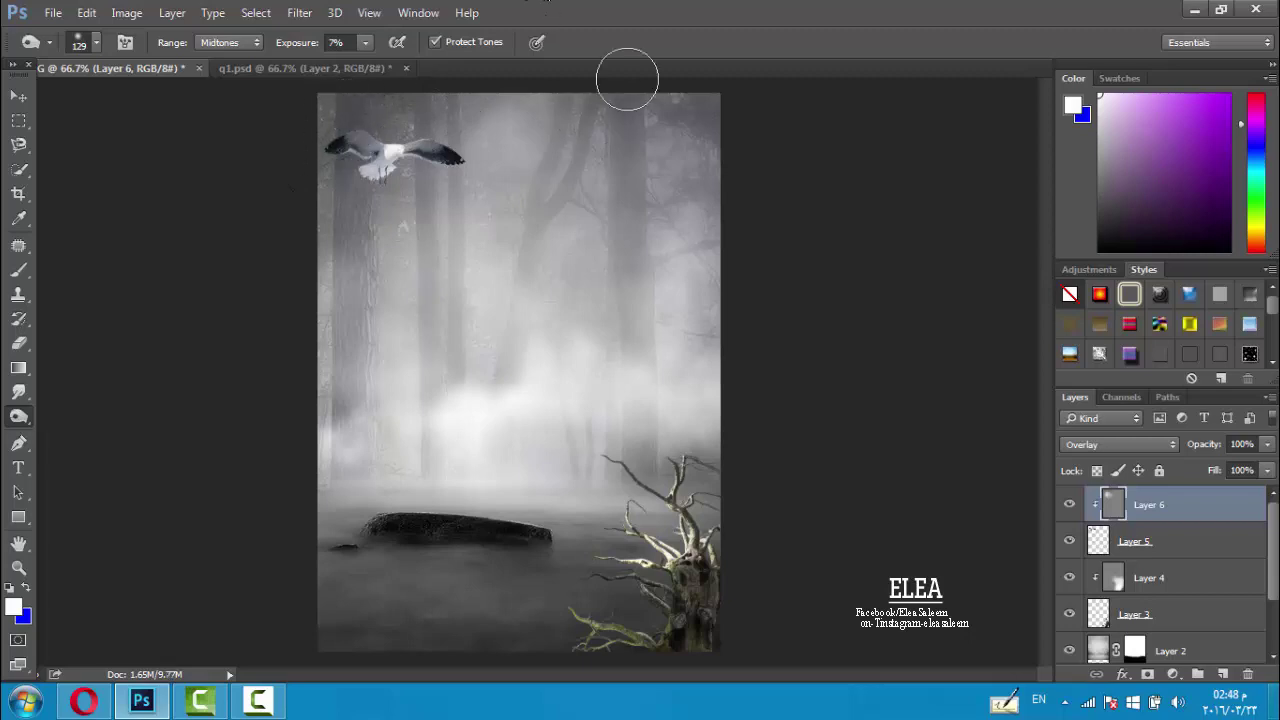
pyautogui.moveTo(500, 80); pyautogui.dragTo(466, 141)
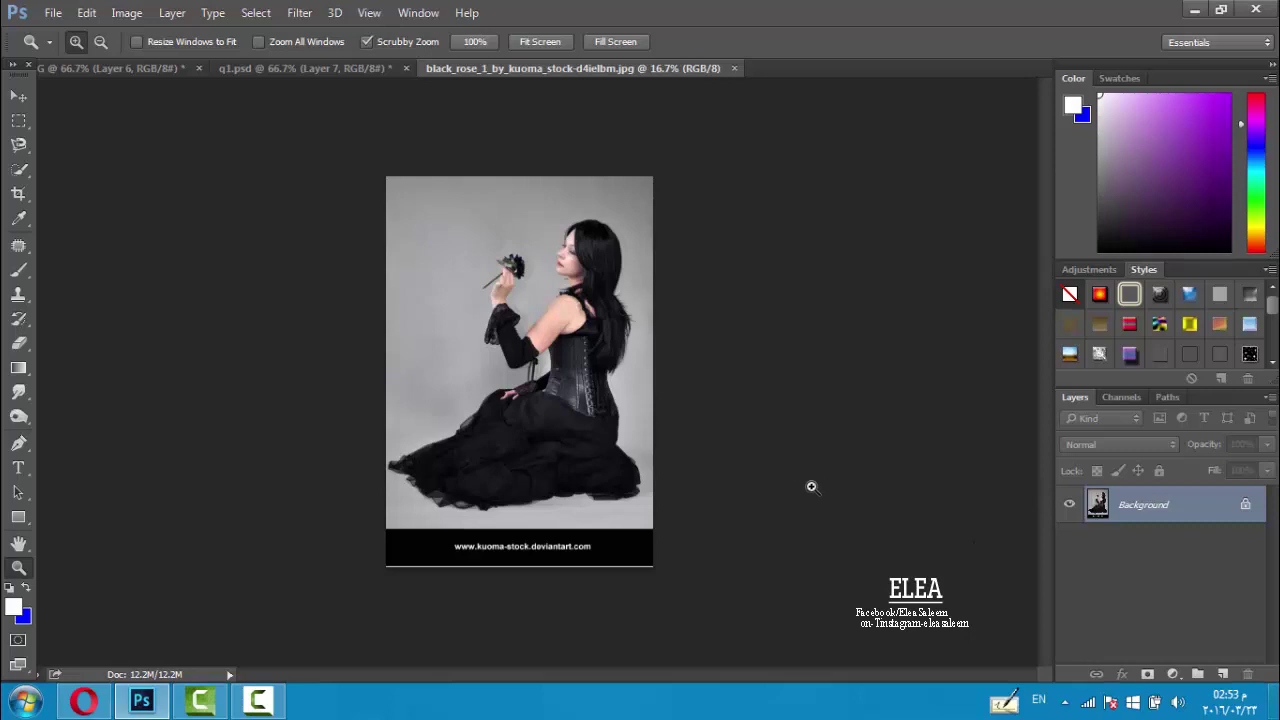
# Step: Fit the black_rose_1 photo to the window and select the Quick Selection tool
pyautogui.click(546, 43)
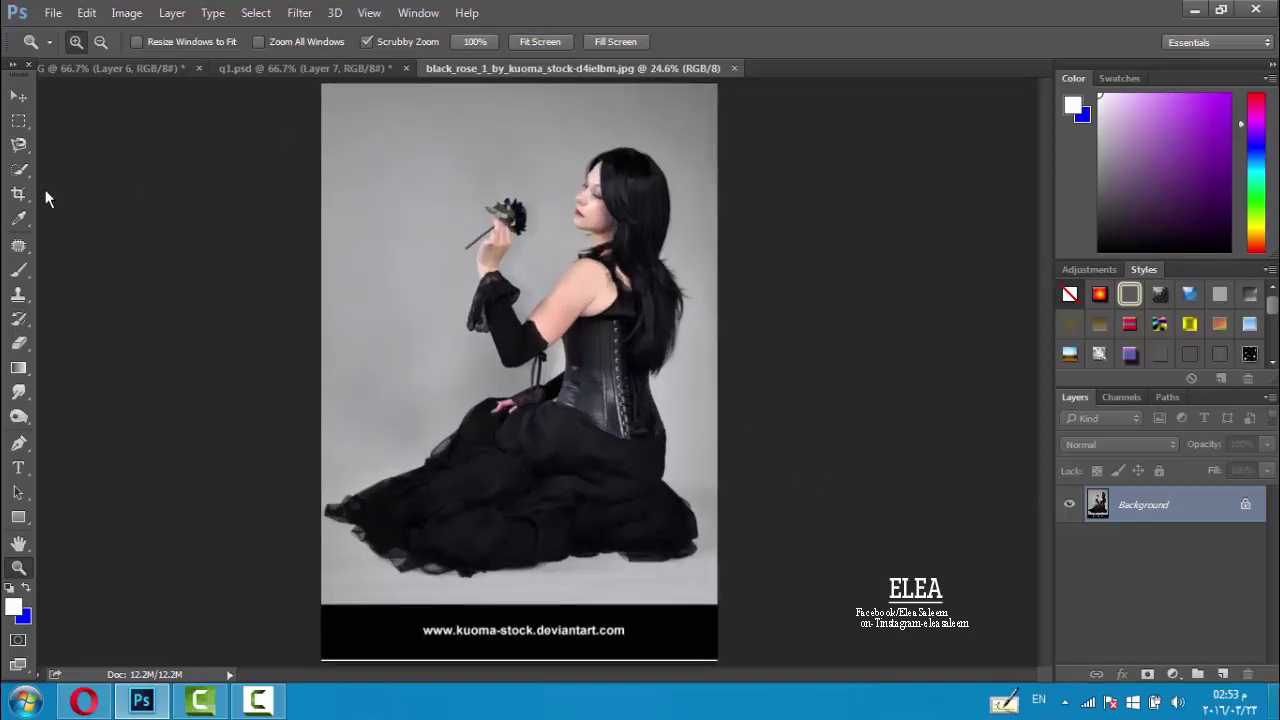
pyautogui.click(18, 169)
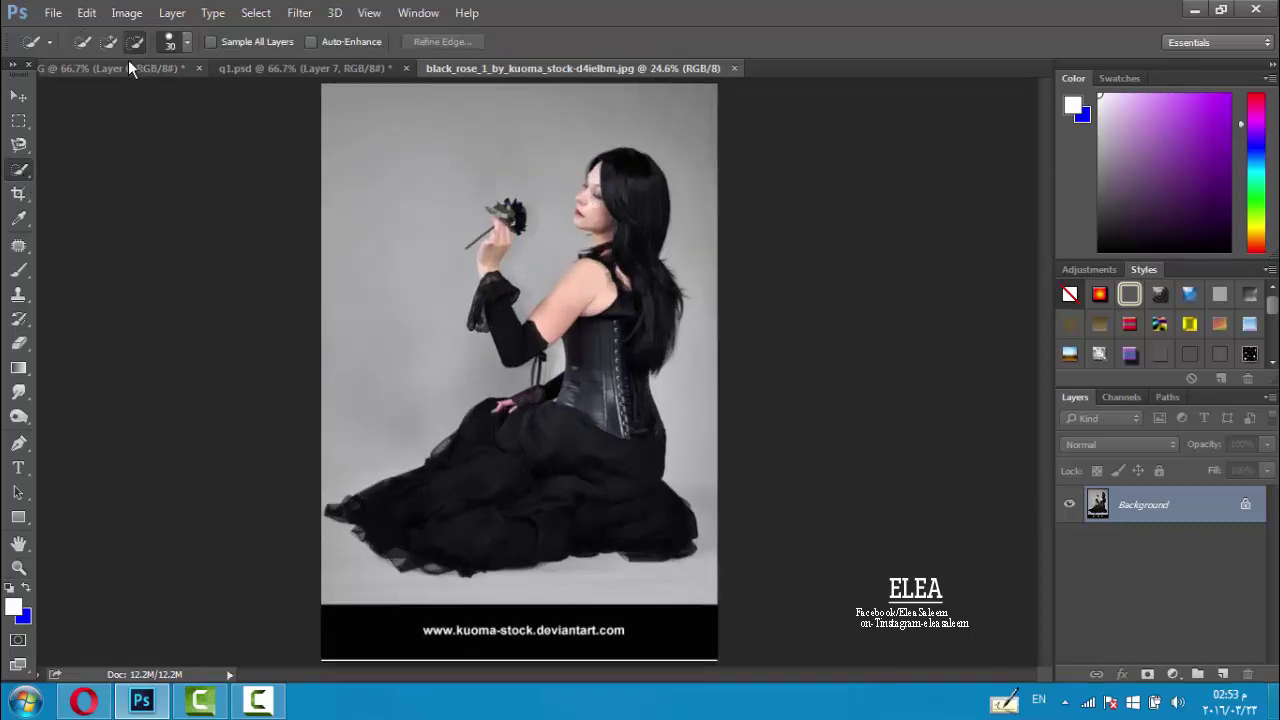
# Step: Select the woman's head, body and raised arm with an 85 px Quick Selection brush
pyautogui.click(186, 42)
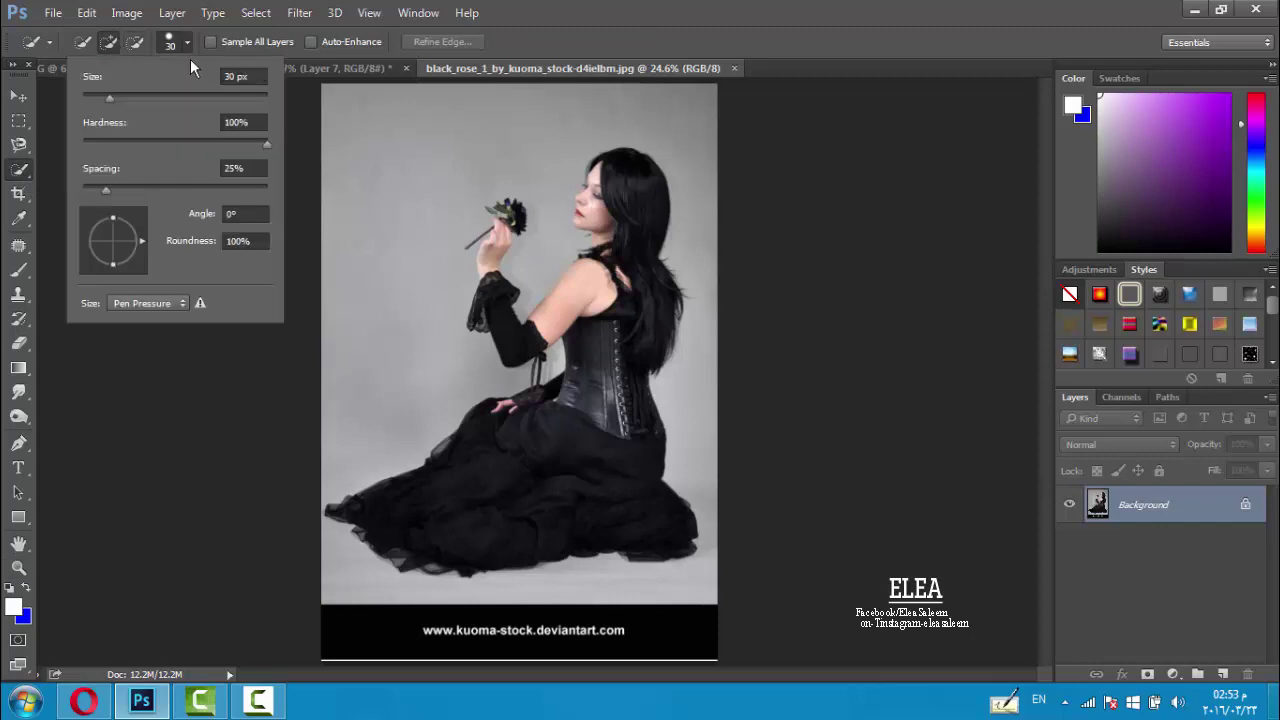
pyautogui.moveTo(130, 97); pyautogui.dragTo(145, 97)
pyautogui.click(598, 196)
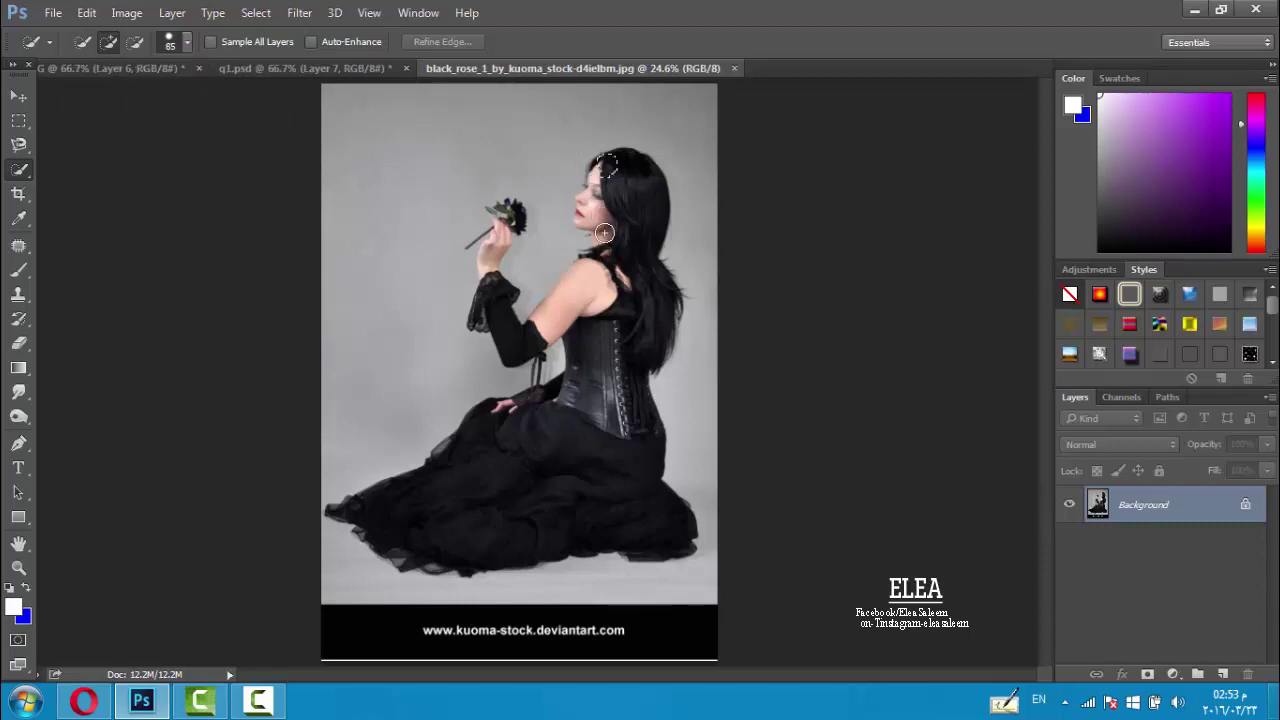
pyautogui.moveTo(604, 233); pyautogui.dragTo(589, 473)
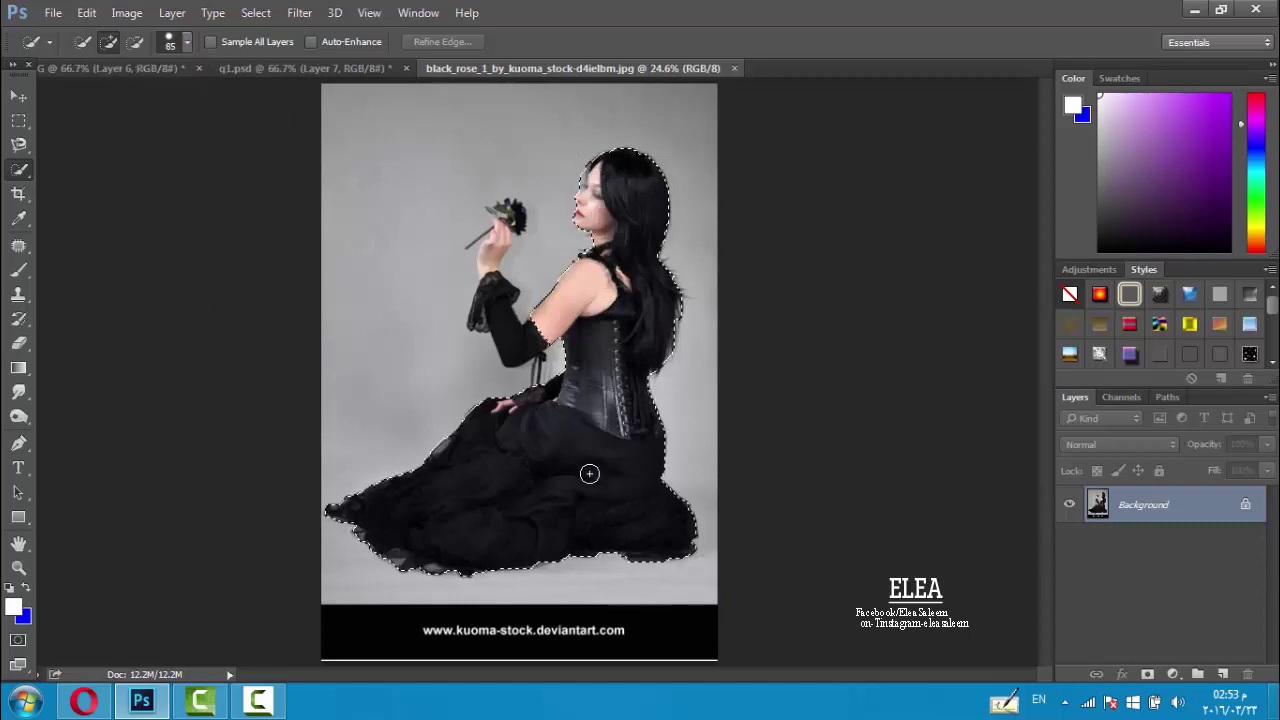
pyautogui.moveTo(545, 335)
pyautogui.mouseDown()
pyautogui.moveTo(509, 324)
pyautogui.moveTo(509, 222)
pyautogui.mouseUp()
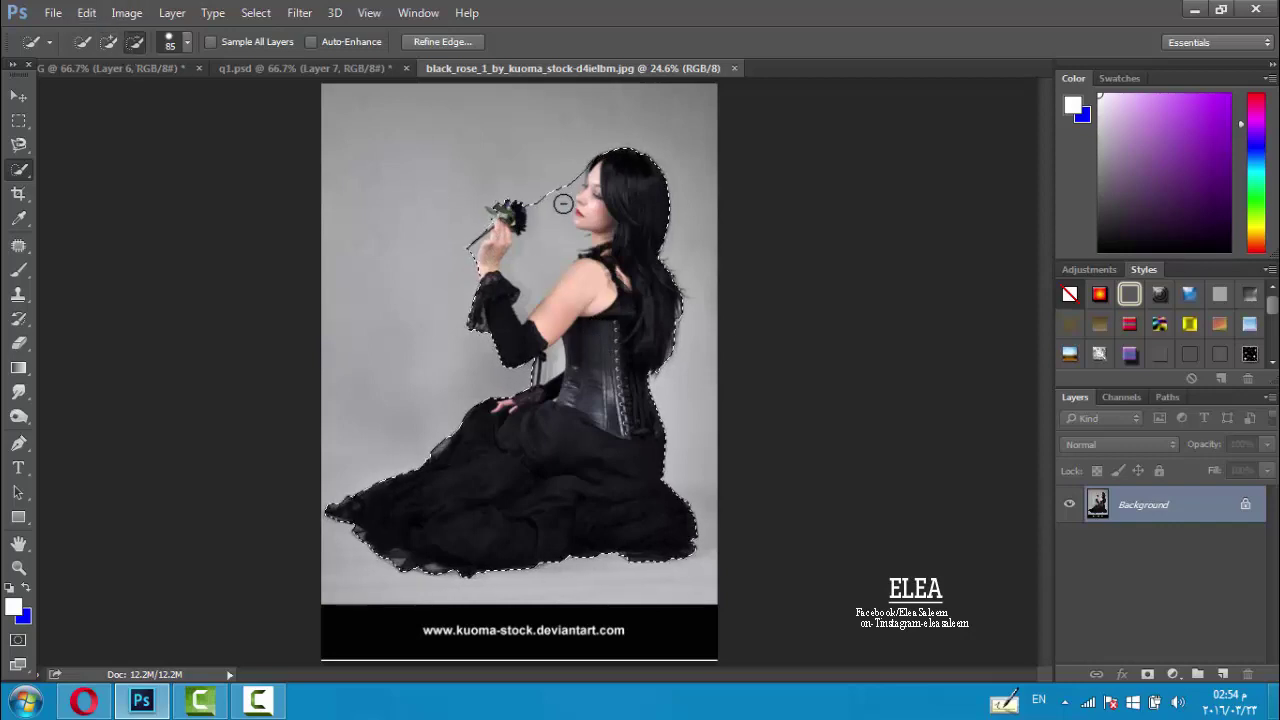
# Step: Refine the selection around the rose with a 25 px brush and mask out the grey backdrop
pyautogui.click(184, 46)
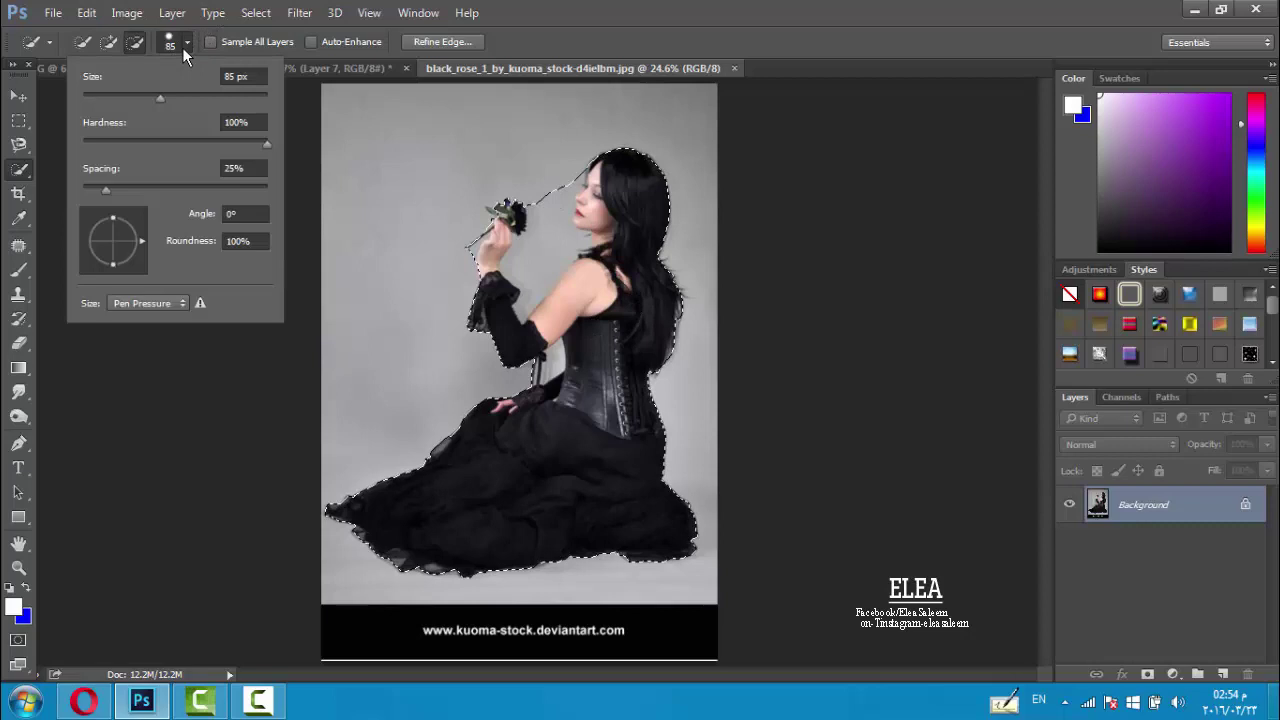
pyautogui.click(108, 97)
pyautogui.press('Return')
pyautogui.moveTo(564, 185); pyautogui.dragTo(521, 287)
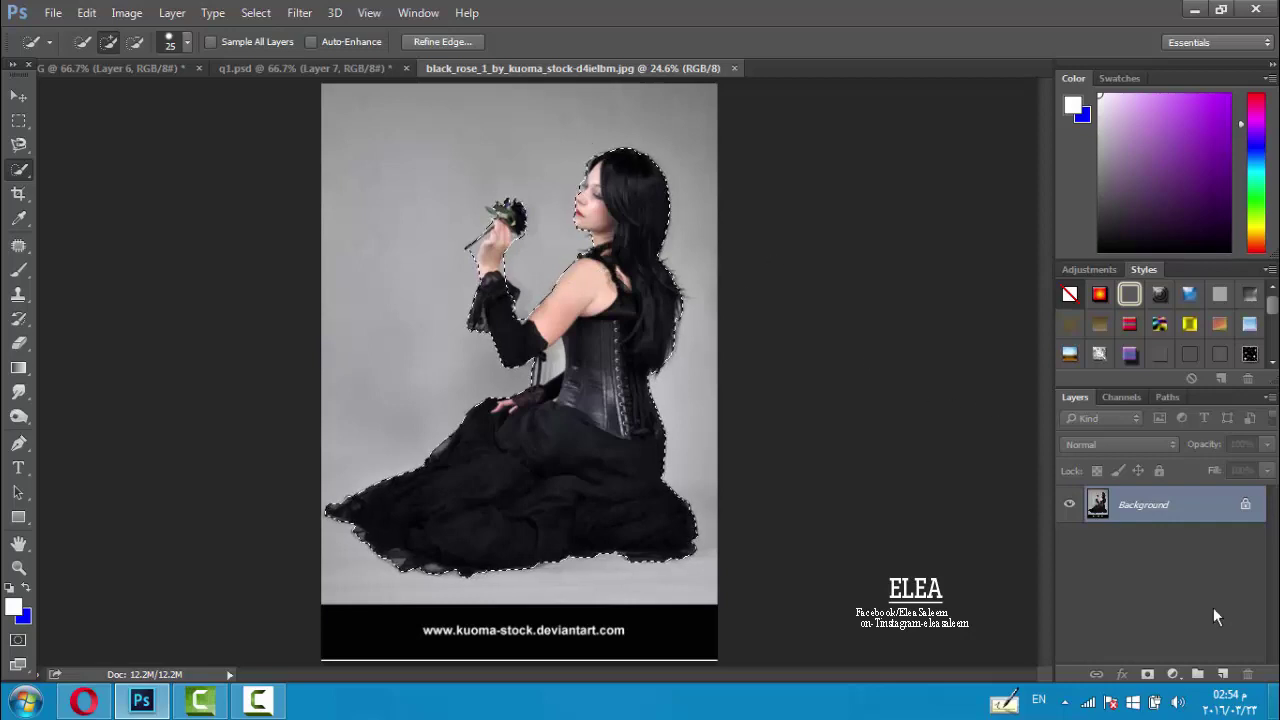
pyautogui.click(1148, 675)
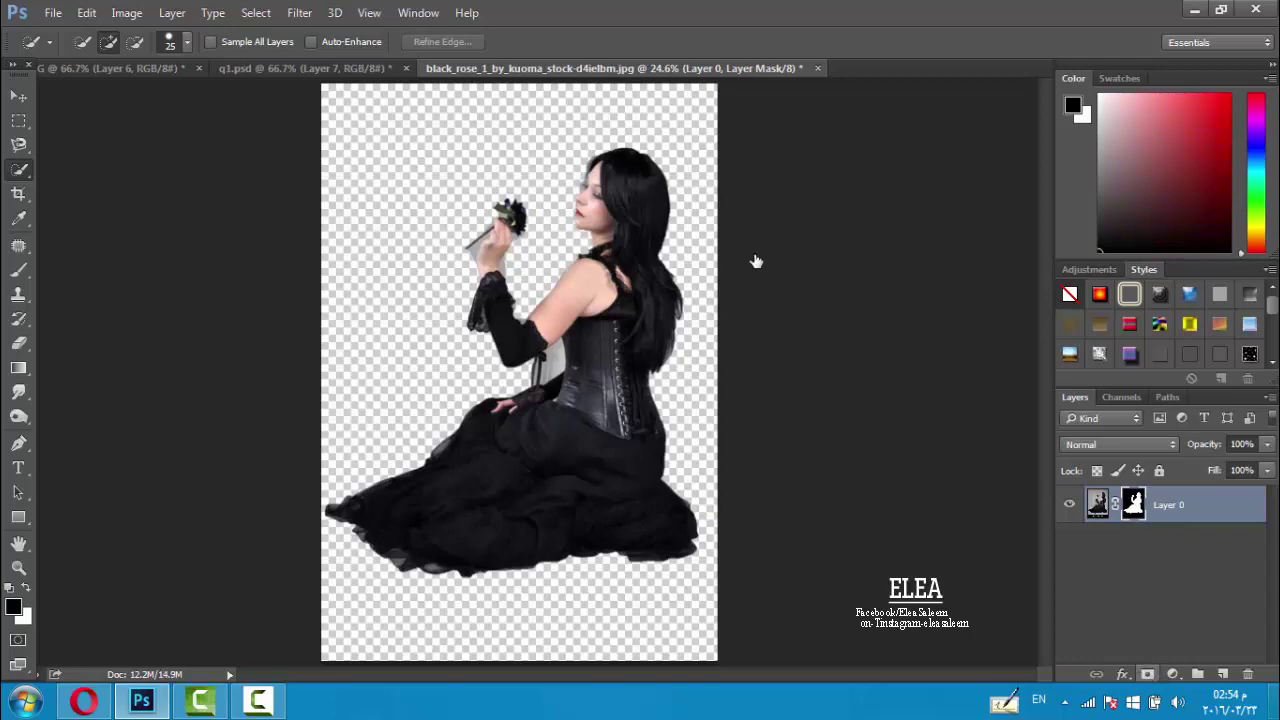
# Step: Drag the masked woman from black_rose into q1.psd, then close black_rose without saving
pyautogui.moveTo(632, 70); pyautogui.dragTo(611, 121)
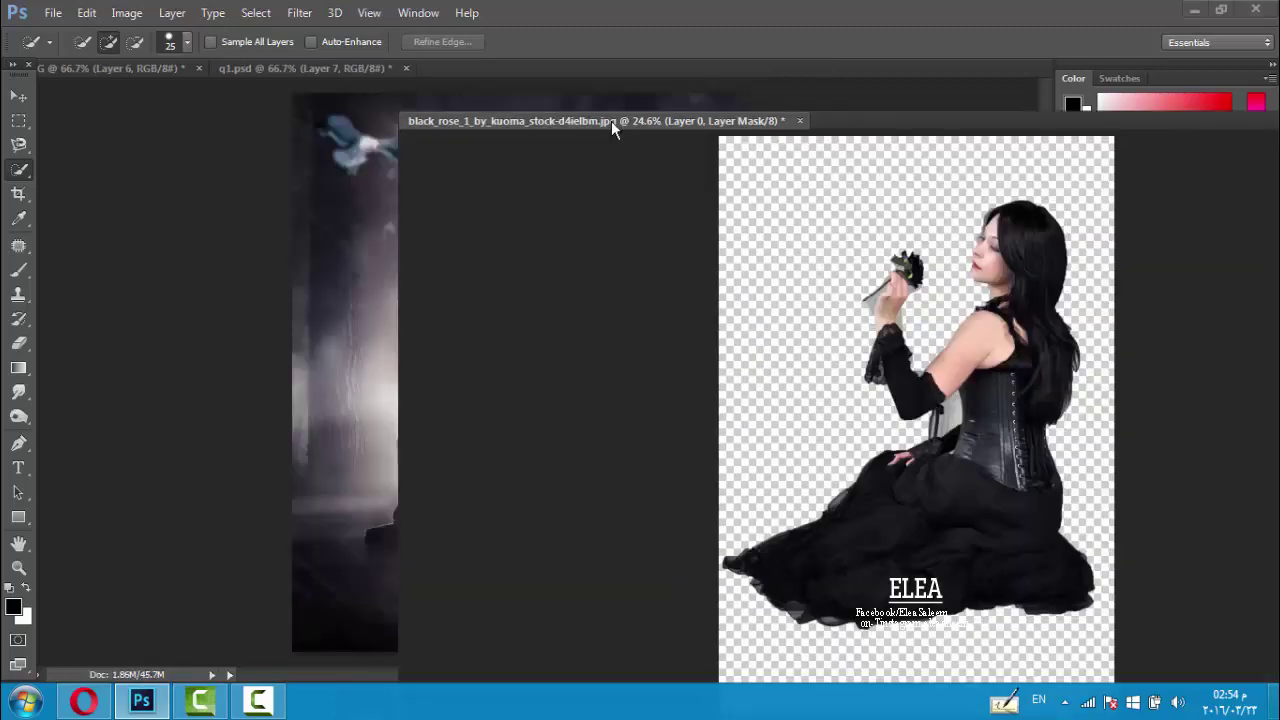
pyautogui.click(140, 68)
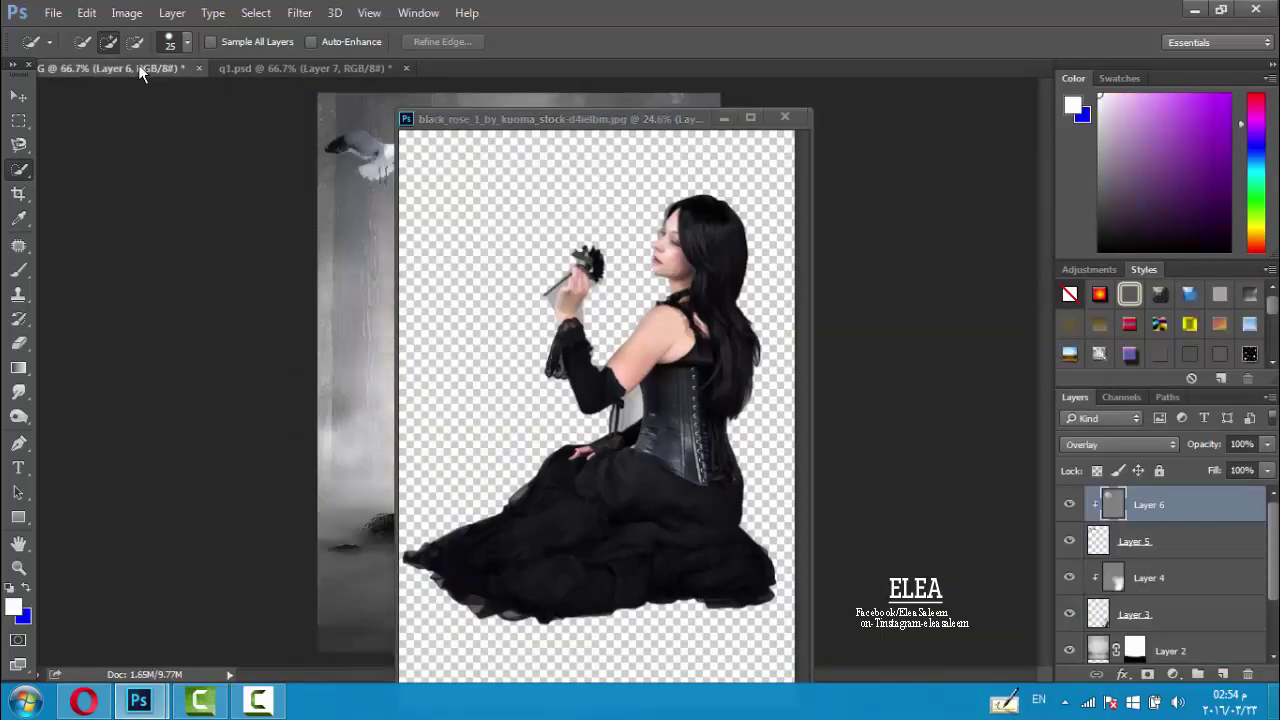
pyautogui.moveTo(540, 119); pyautogui.dragTo(607, 110)
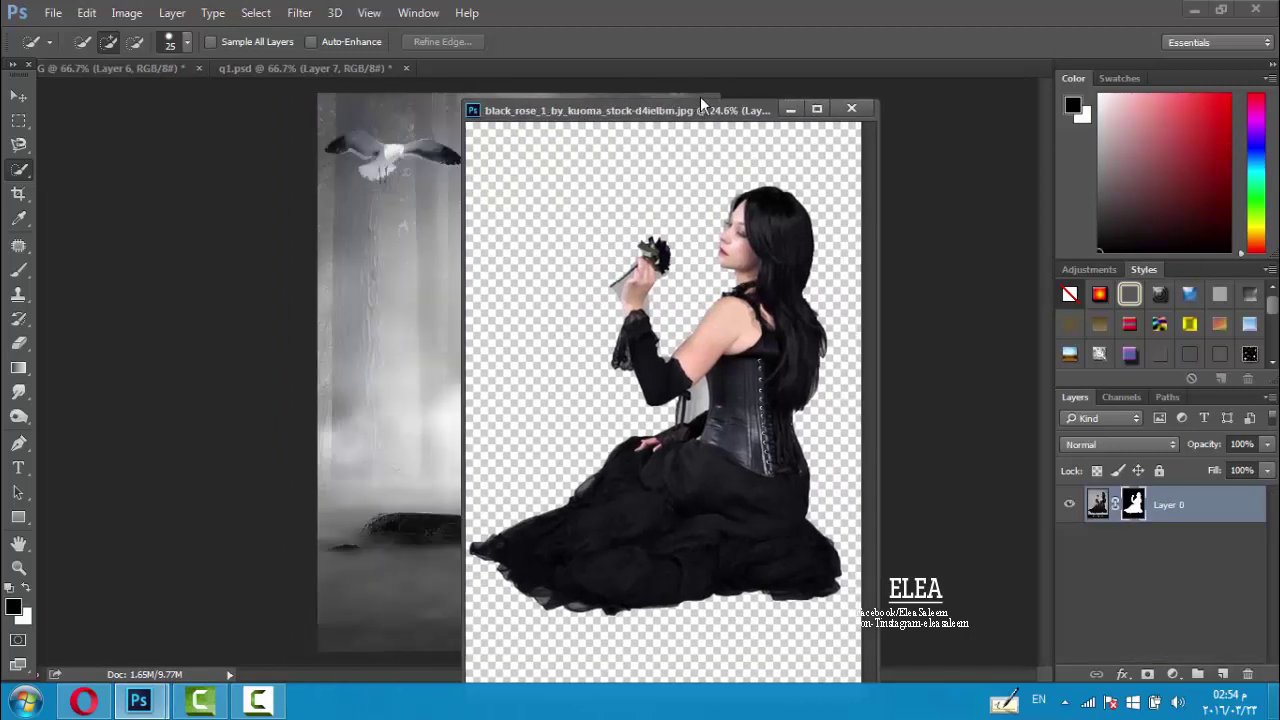
pyautogui.click(20, 97)
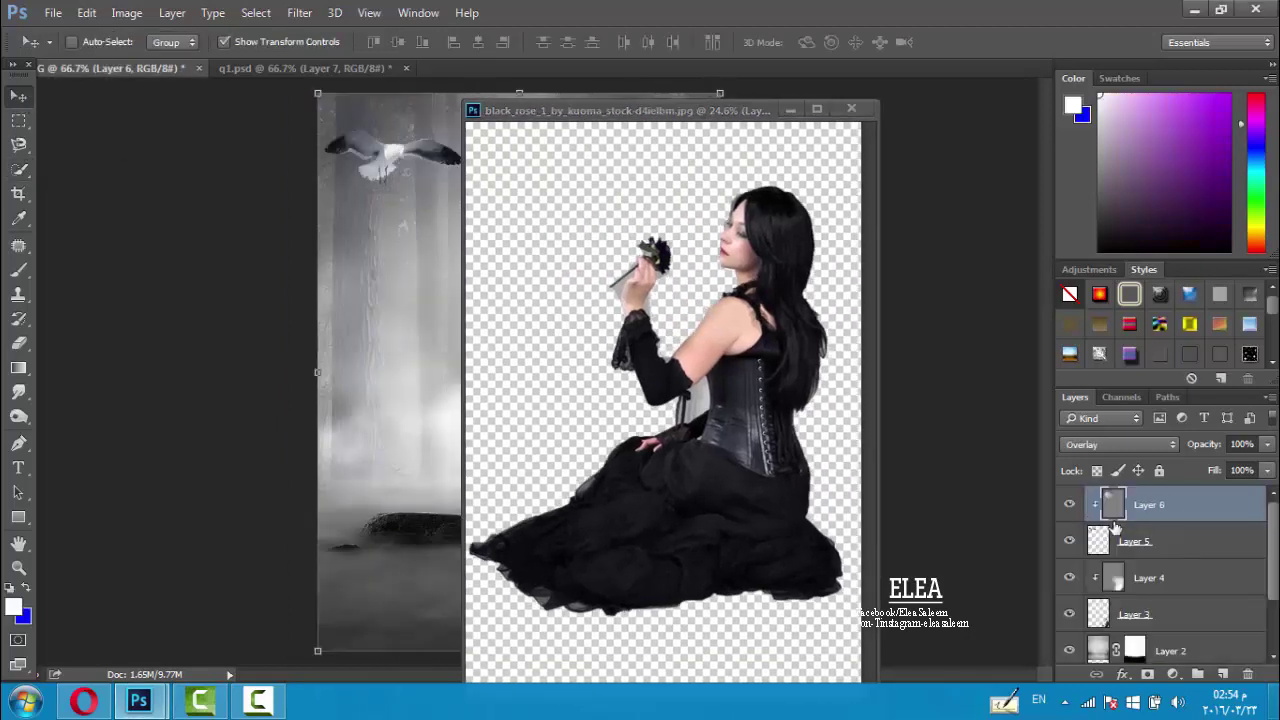
pyautogui.click(576, 451)
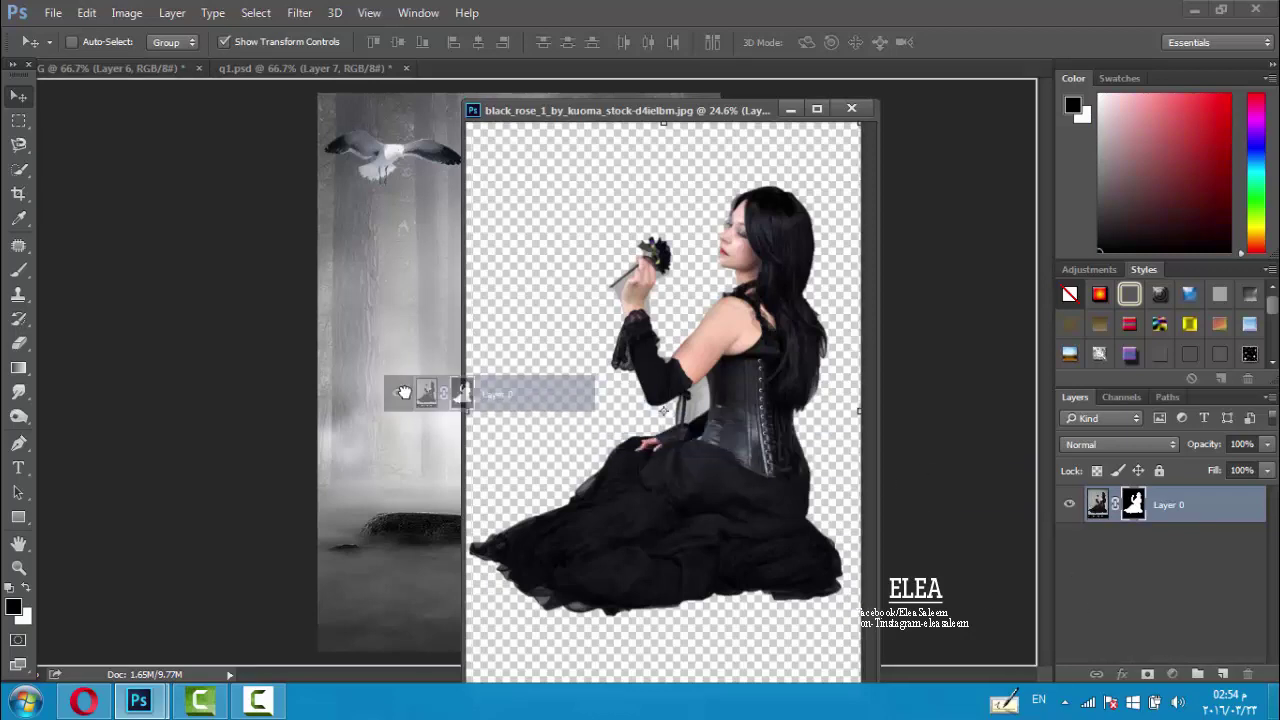
pyautogui.moveTo(1098, 506); pyautogui.dragTo(405, 391)
pyautogui.click(851, 108)
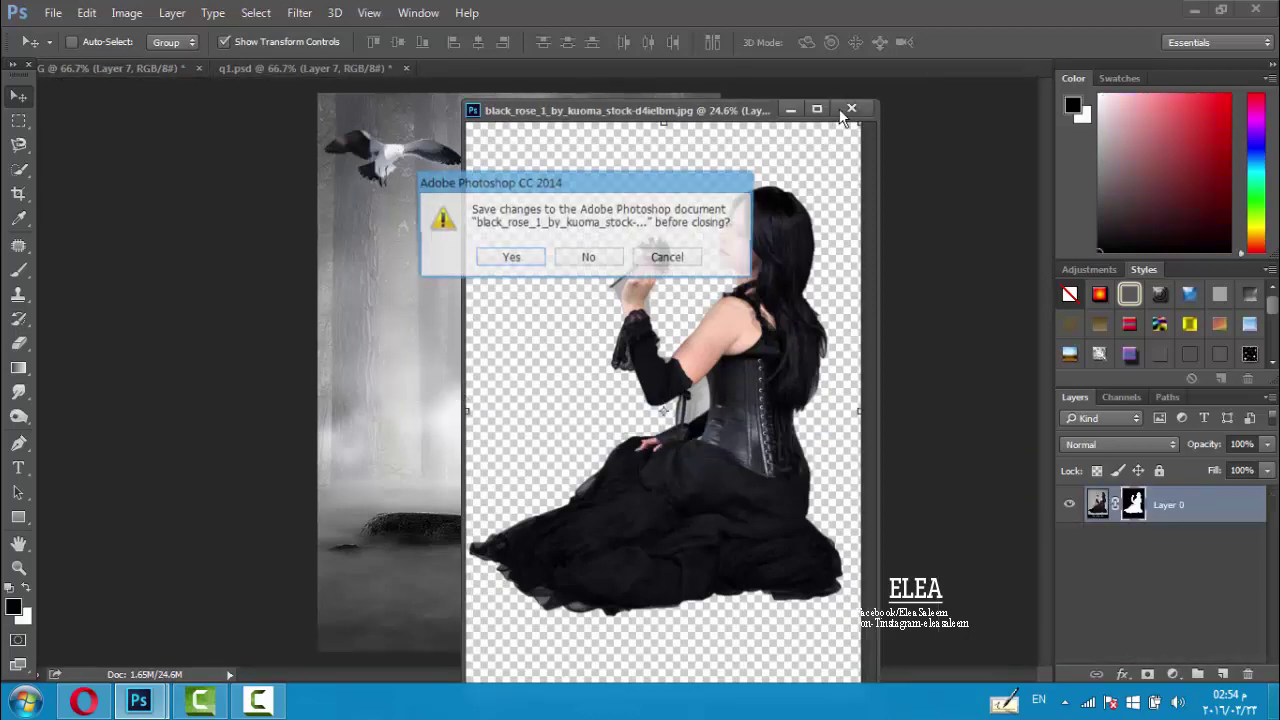
pyautogui.click(589, 259)
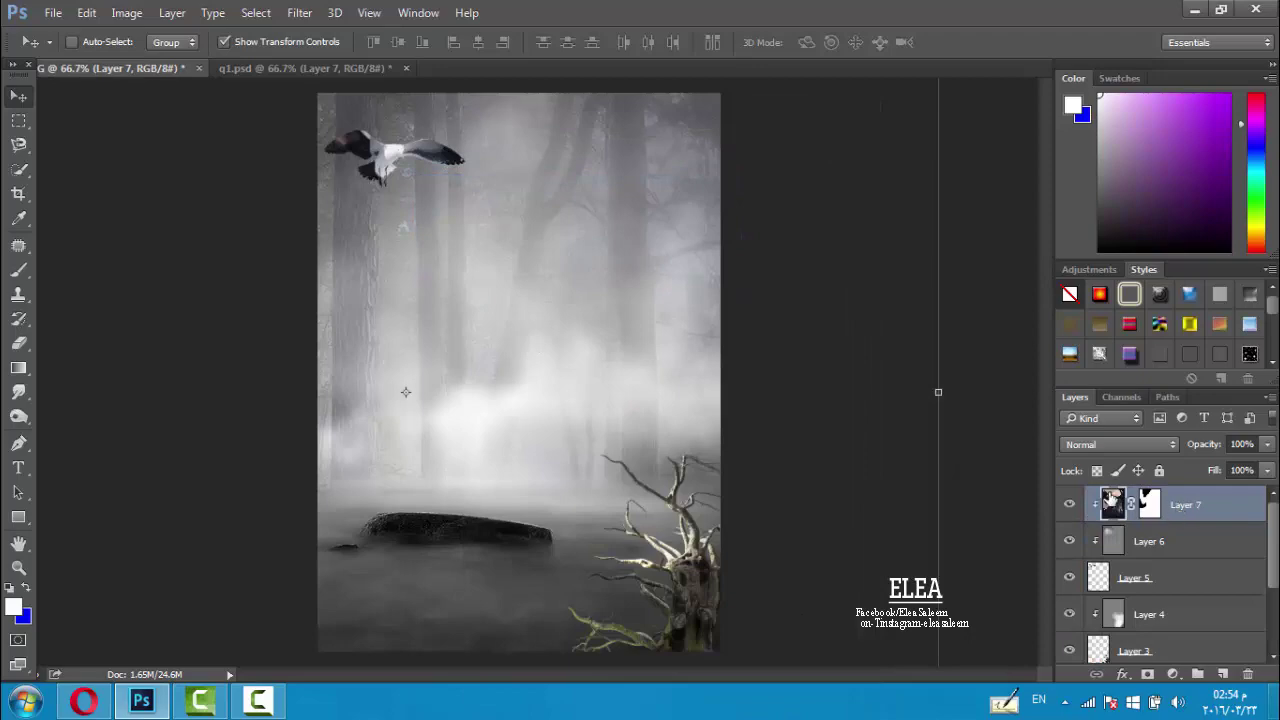
# Step: Release Layer 7's clipping mask and shift the woman down and left
pyautogui.rightClick(1108, 503)
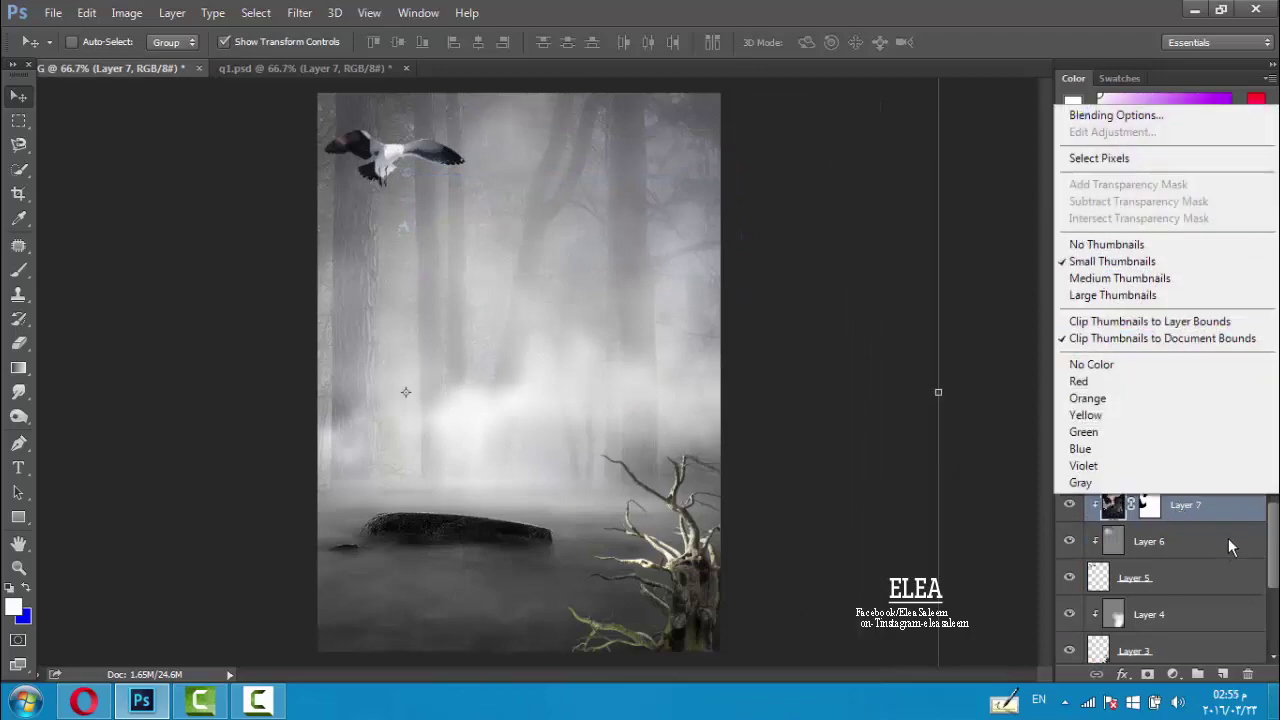
pyautogui.click(1213, 513)
pyautogui.rightClick(1213, 513)
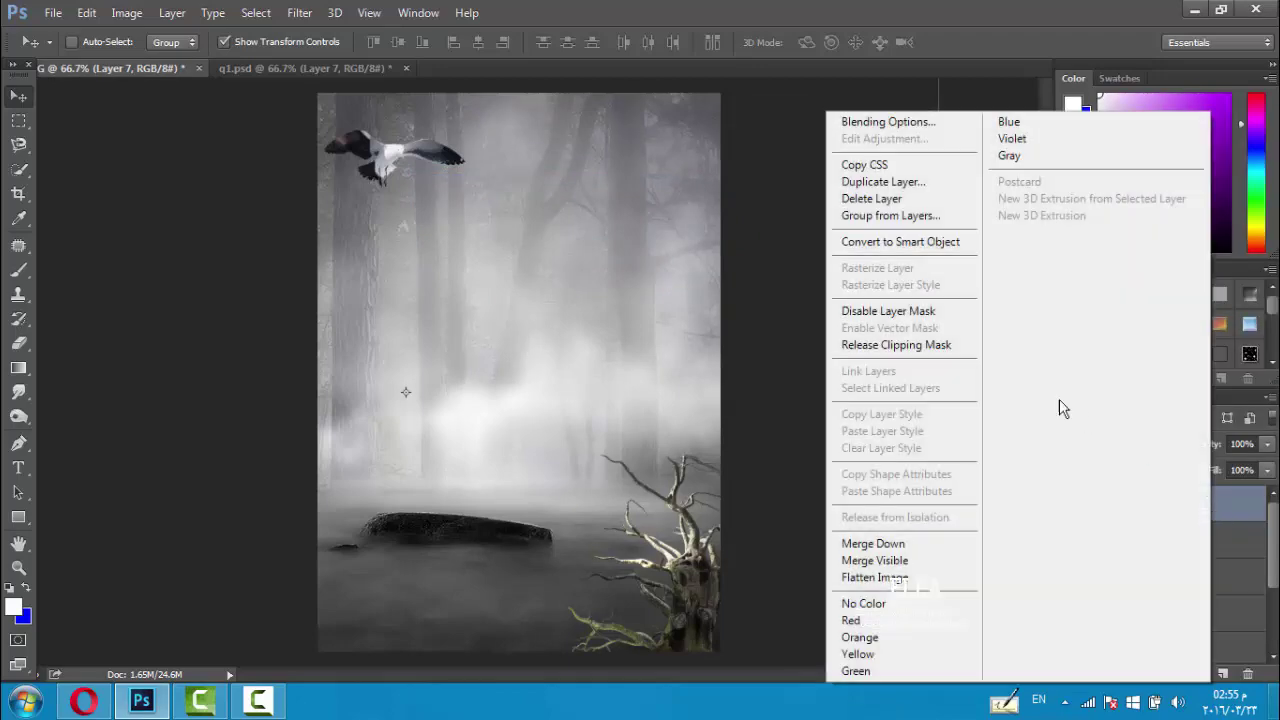
pyautogui.click(890, 346)
pyautogui.moveTo(760, 289); pyautogui.dragTo(635, 356)
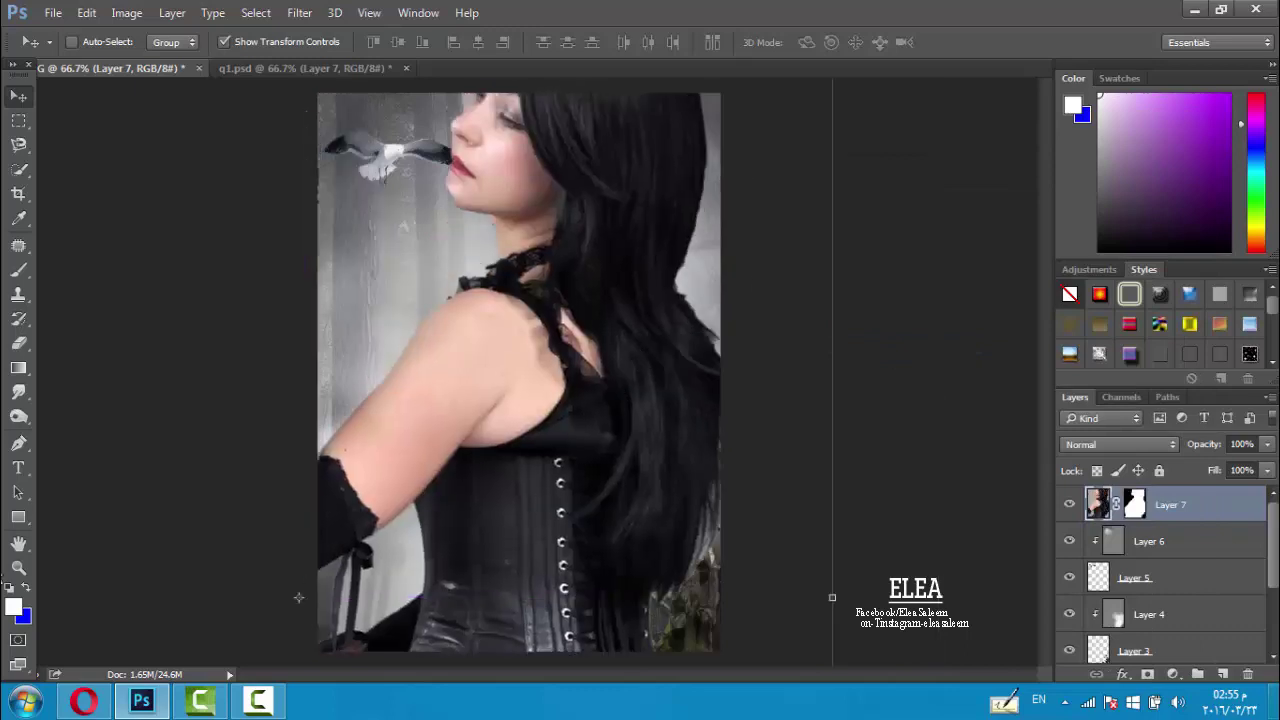
# Step: Zoom out, scale the woman down to fit the forest, commit, and Fit Screen
pyautogui.click(18, 569)
pyautogui.keyDown('alt'); pyautogui.click(238, 498); pyautogui.keyUp('alt')
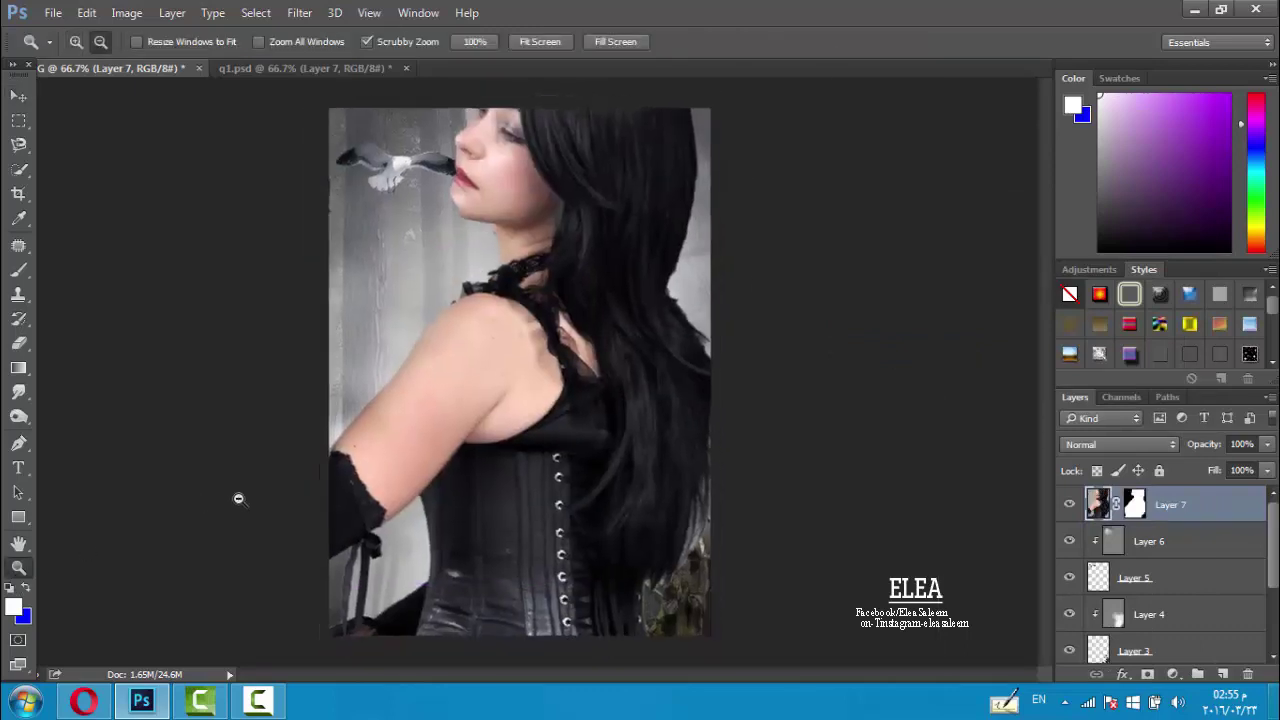
pyautogui.keyDown('alt'); pyautogui.click(238, 498); pyautogui.keyUp('alt')
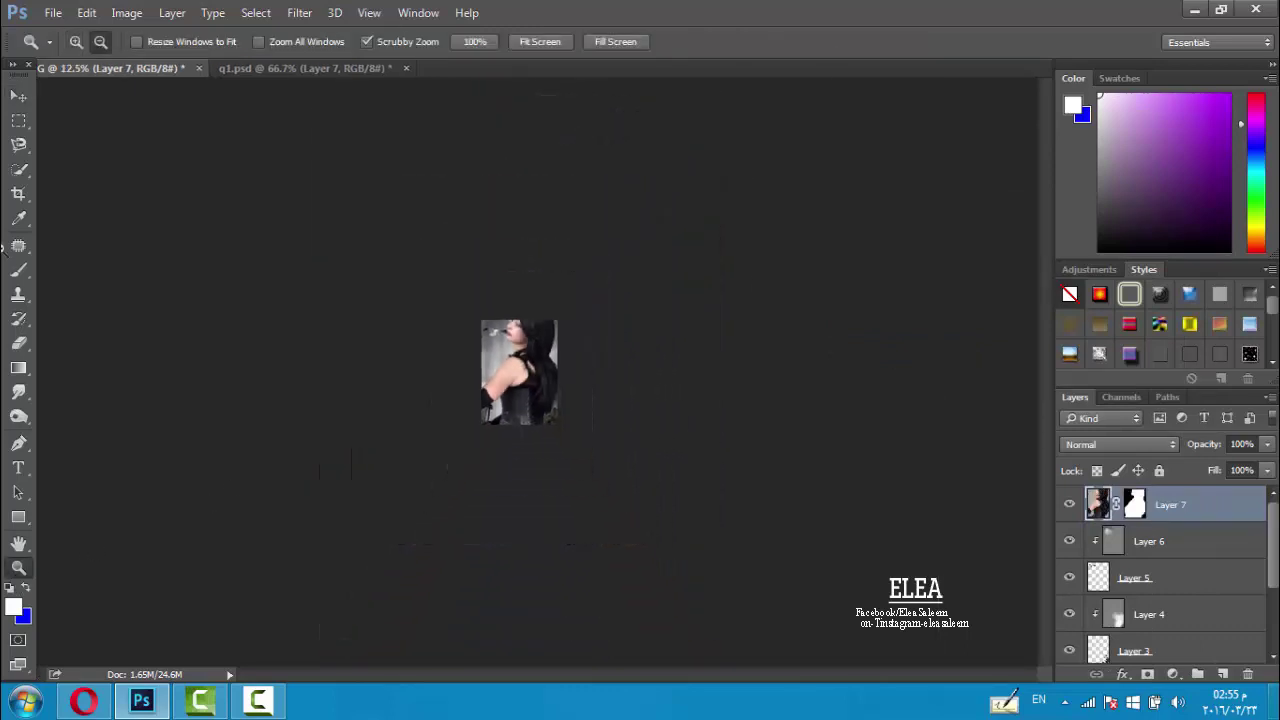
pyautogui.click(18, 96)
pyautogui.moveTo(580, 260); pyautogui.dragTo(479, 416)
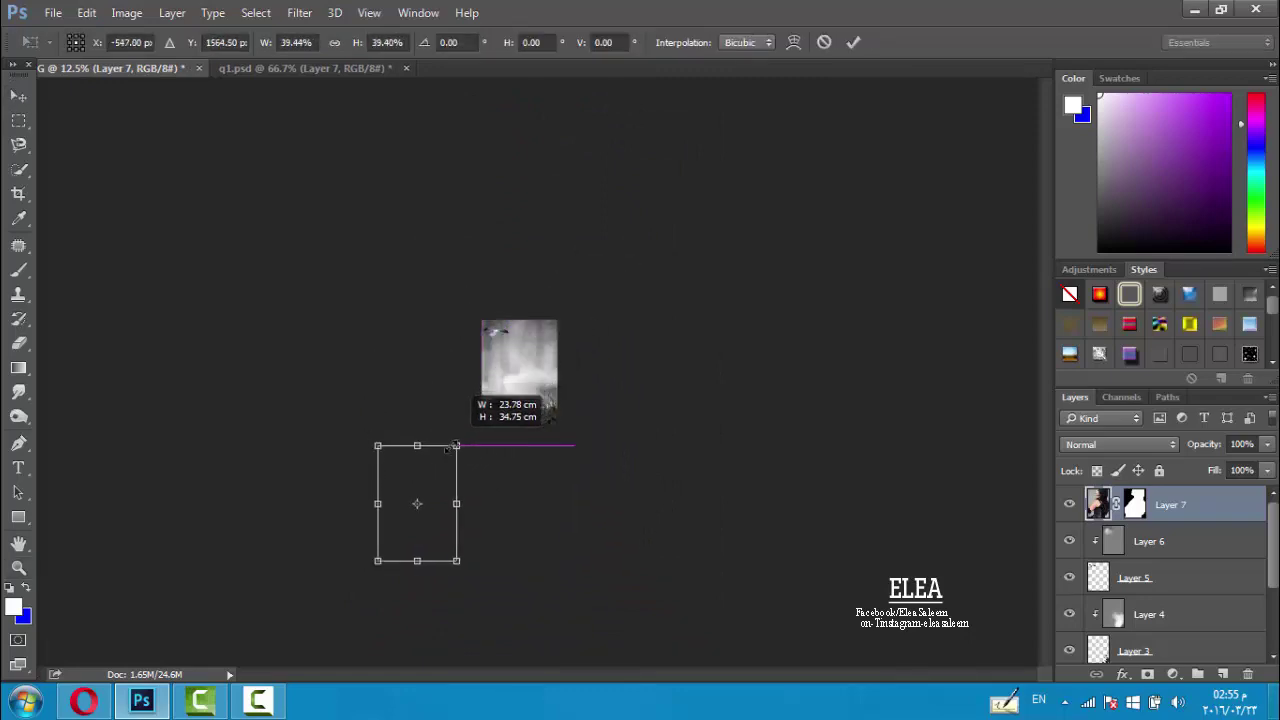
pyautogui.moveTo(479, 416)
pyautogui.mouseDown()
pyautogui.moveTo(423, 492)
pyautogui.moveTo(519, 365)
pyautogui.mouseUp()
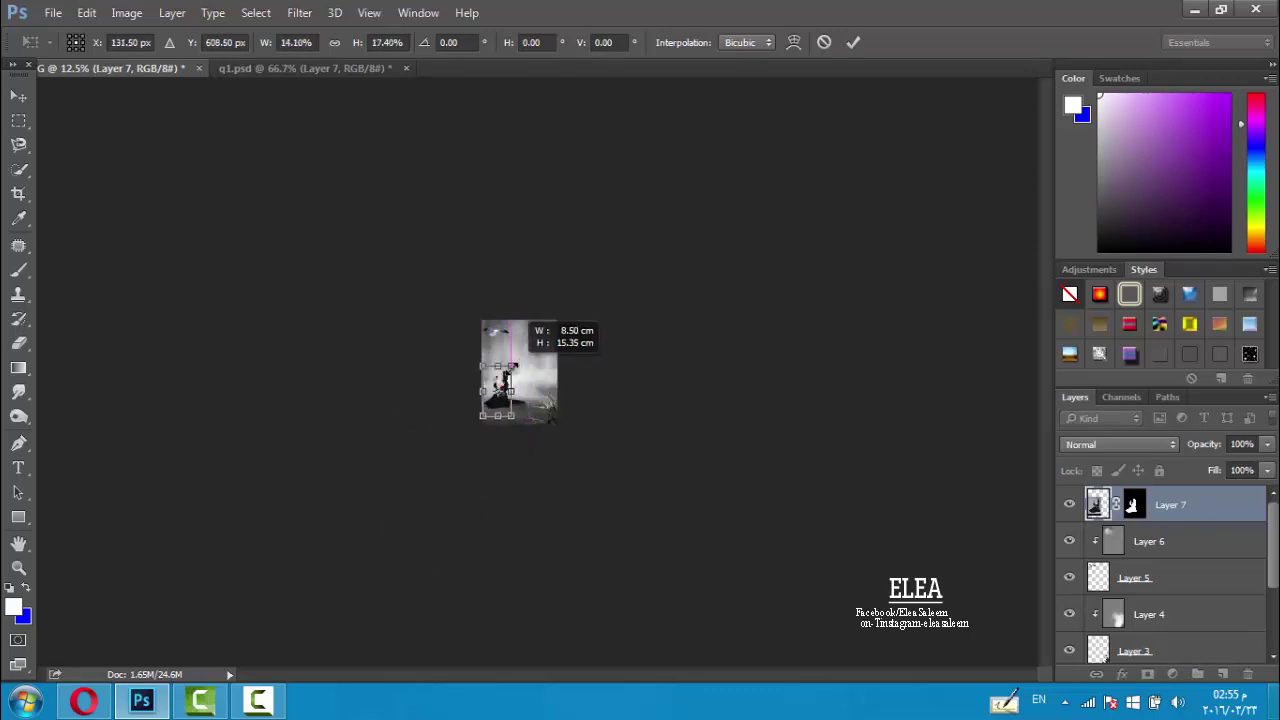
pyautogui.click(852, 42)
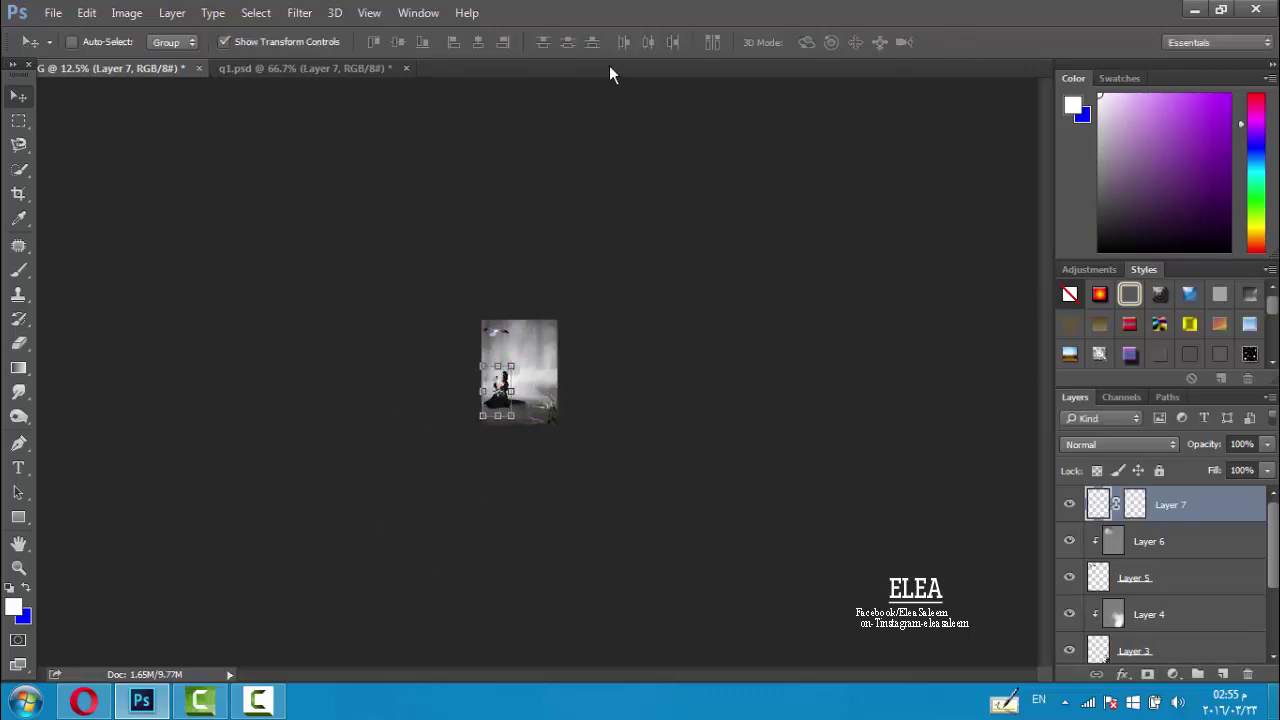
pyautogui.click(17, 569)
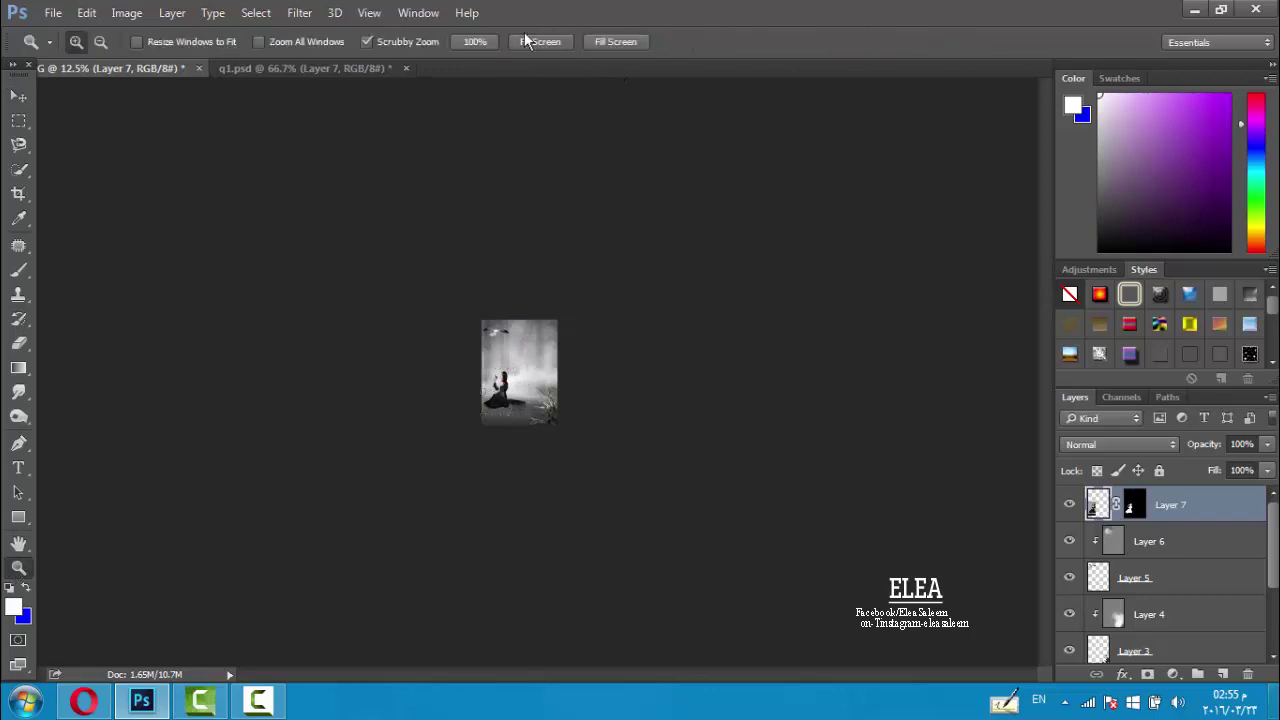
pyautogui.click(528, 42)
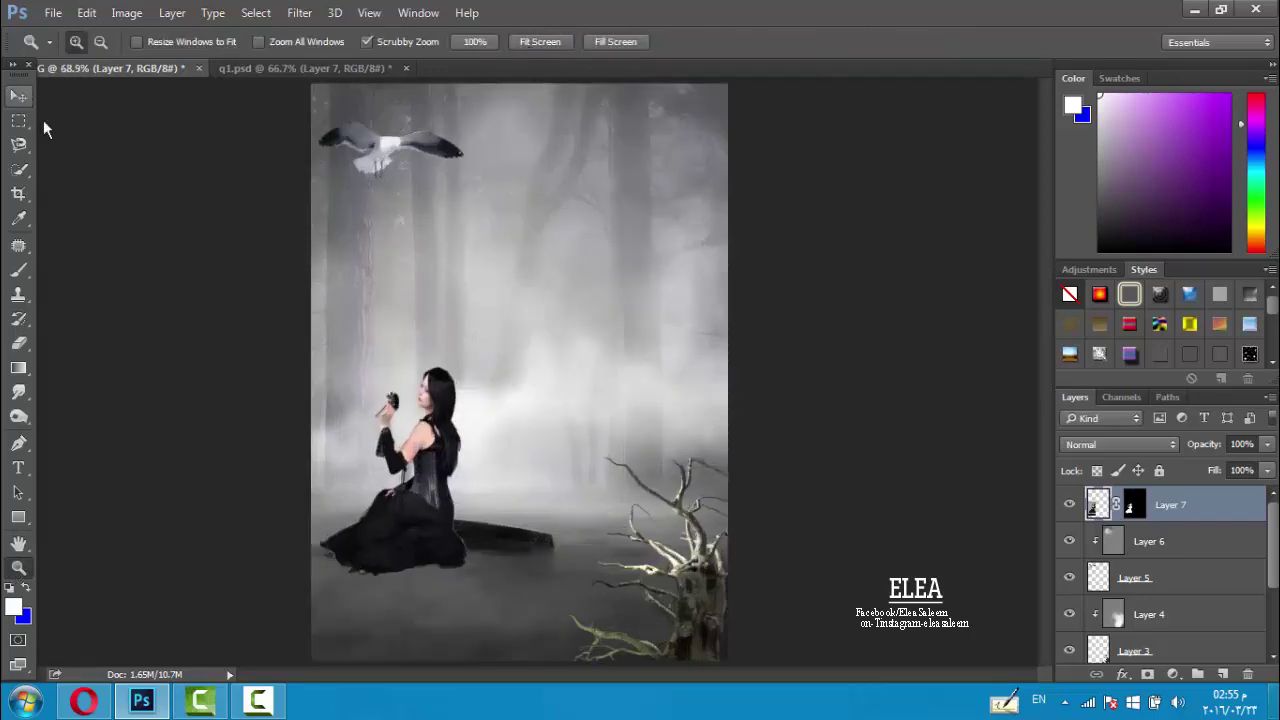
# Step: Flip the woman horizontally, scale her to about 86% by 78%, and seat her on the rock
pyautogui.press('v')
pyautogui.hotkey('ctrl', 't')
pyautogui.rightClick(428, 383)
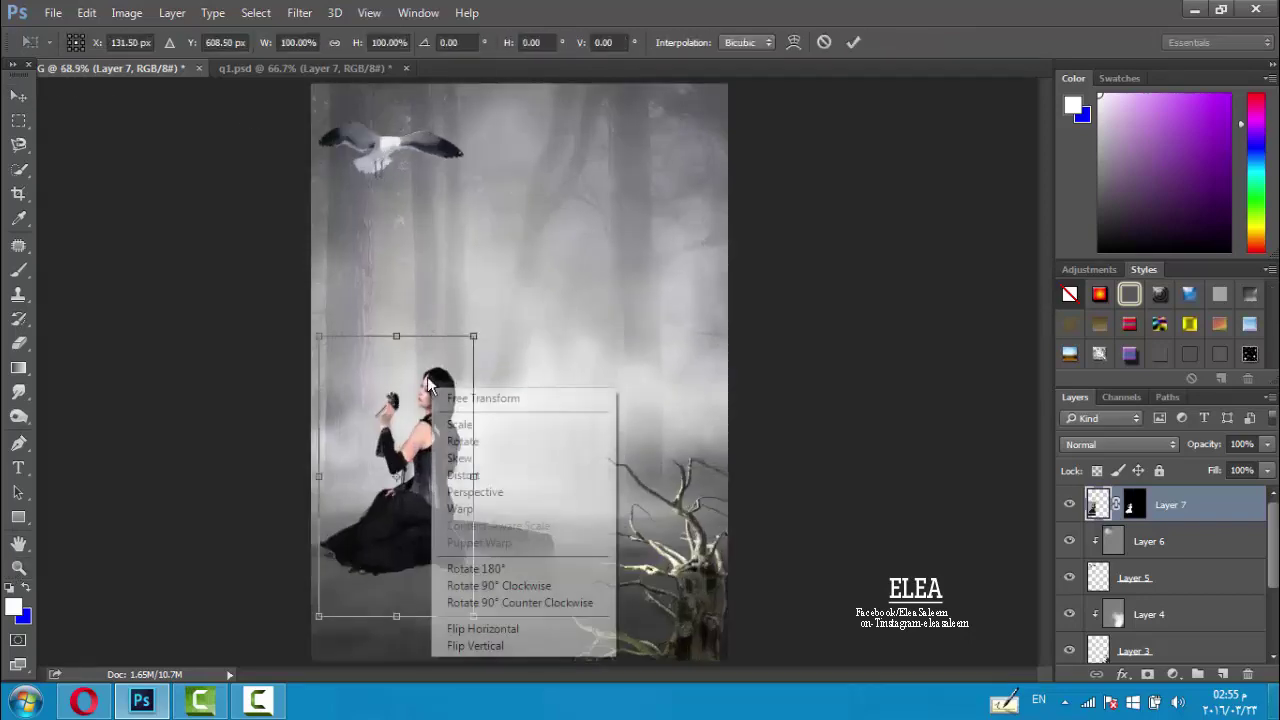
pyautogui.click(500, 628)
pyautogui.moveTo(441, 558); pyautogui.dragTo(519, 531)
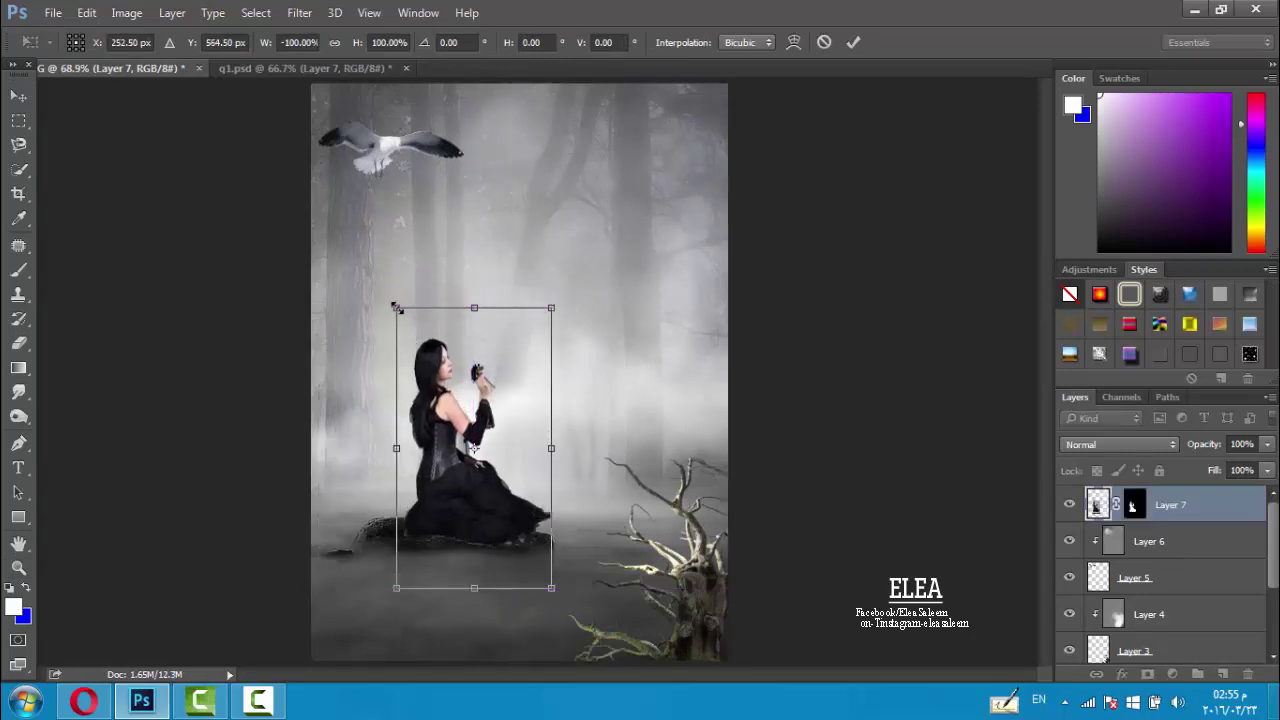
pyautogui.moveTo(396, 308); pyautogui.dragTo(399, 336)
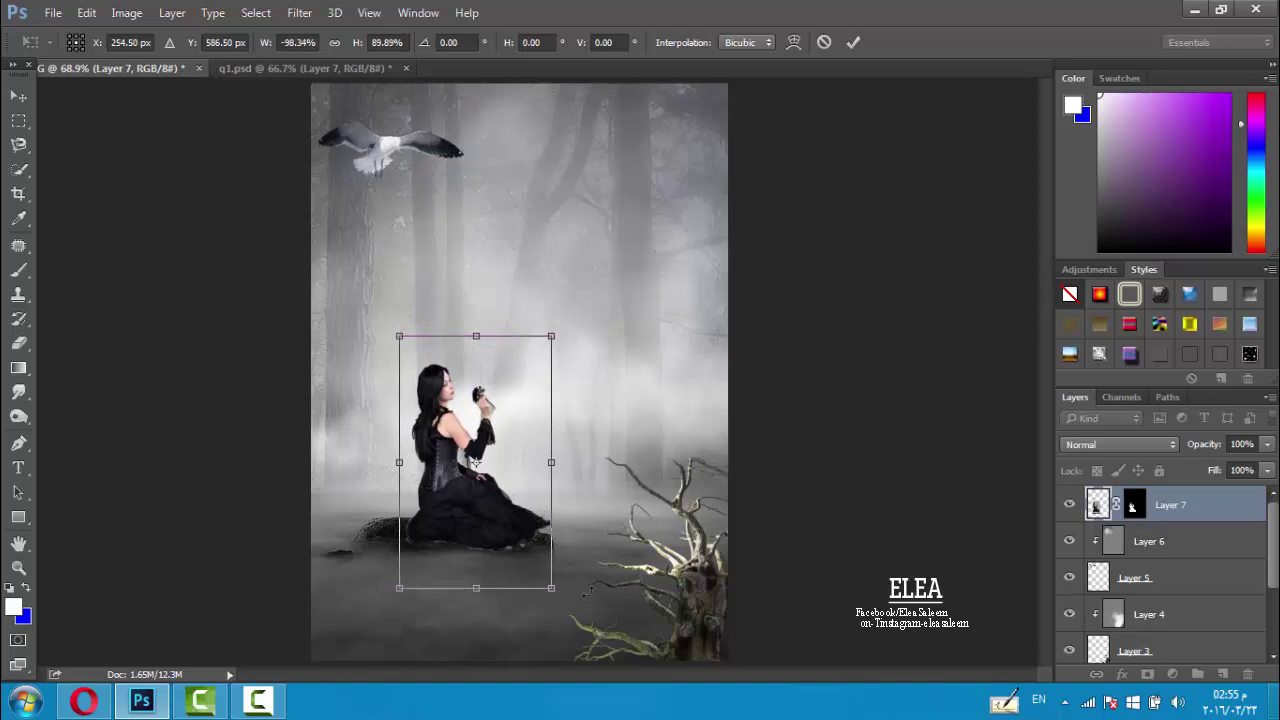
pyautogui.moveTo(530, 563)
pyautogui.mouseDown()
pyautogui.moveTo(520, 540)
pyautogui.moveTo(505, 575)
pyautogui.mouseUp()
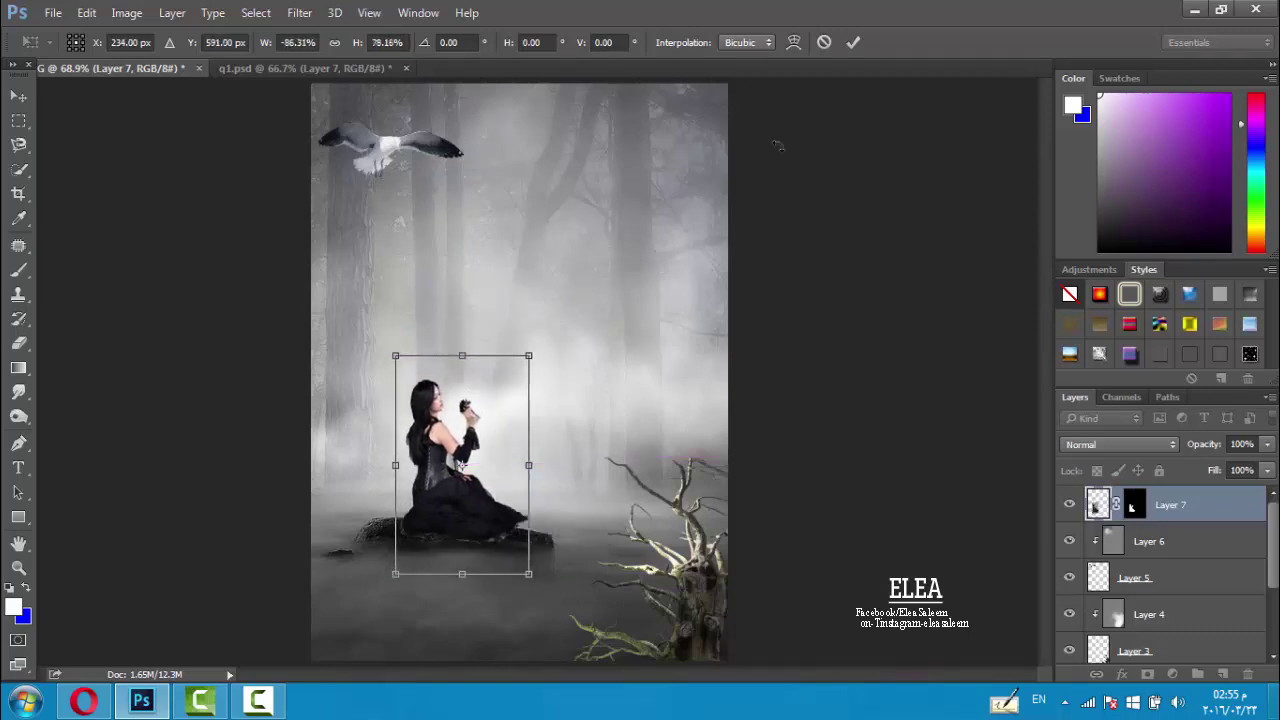
pyautogui.click(854, 42)
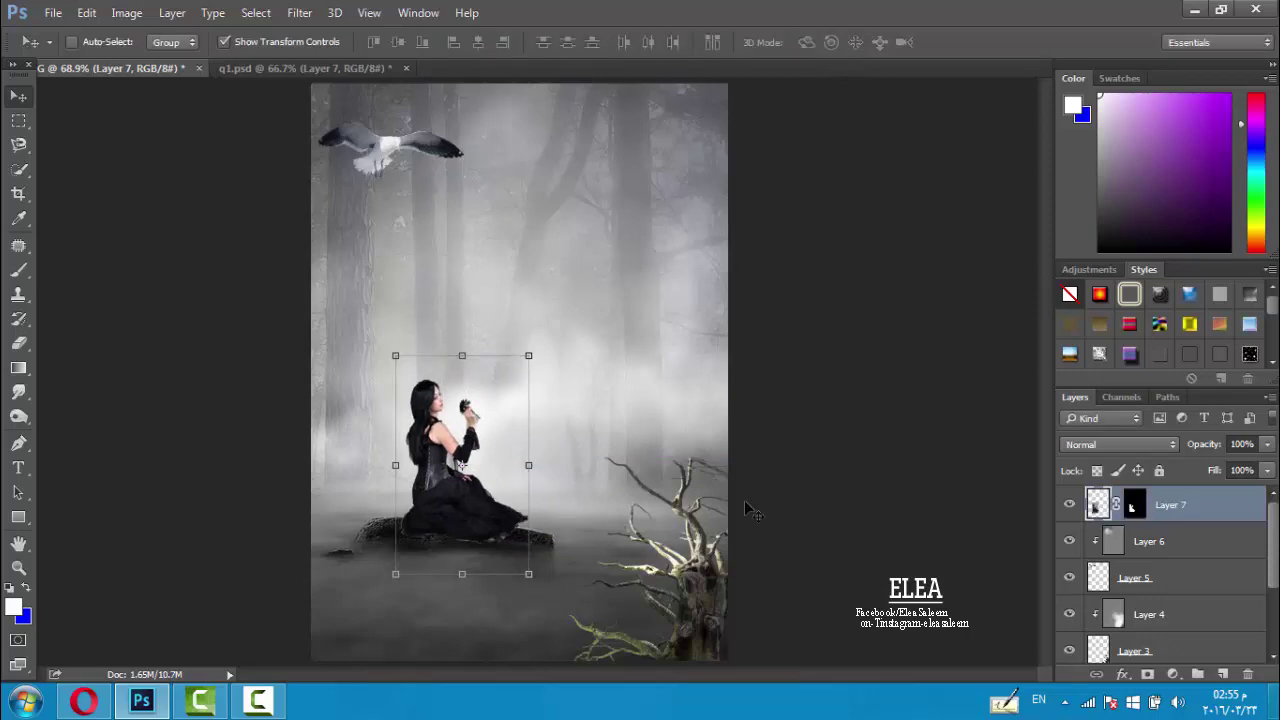
pyautogui.click(1134, 506)
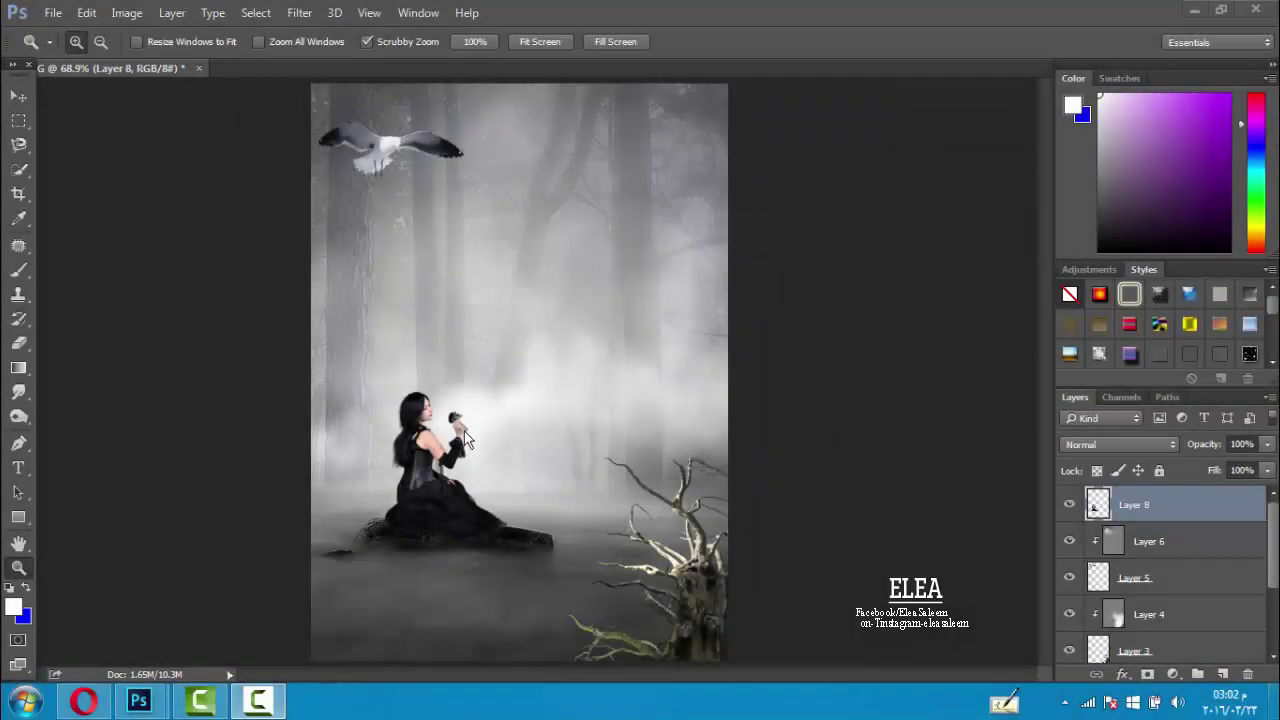
# Step: Add a black Solid Color fill layer blended in Soft Light mode
pyautogui.click(19, 121)
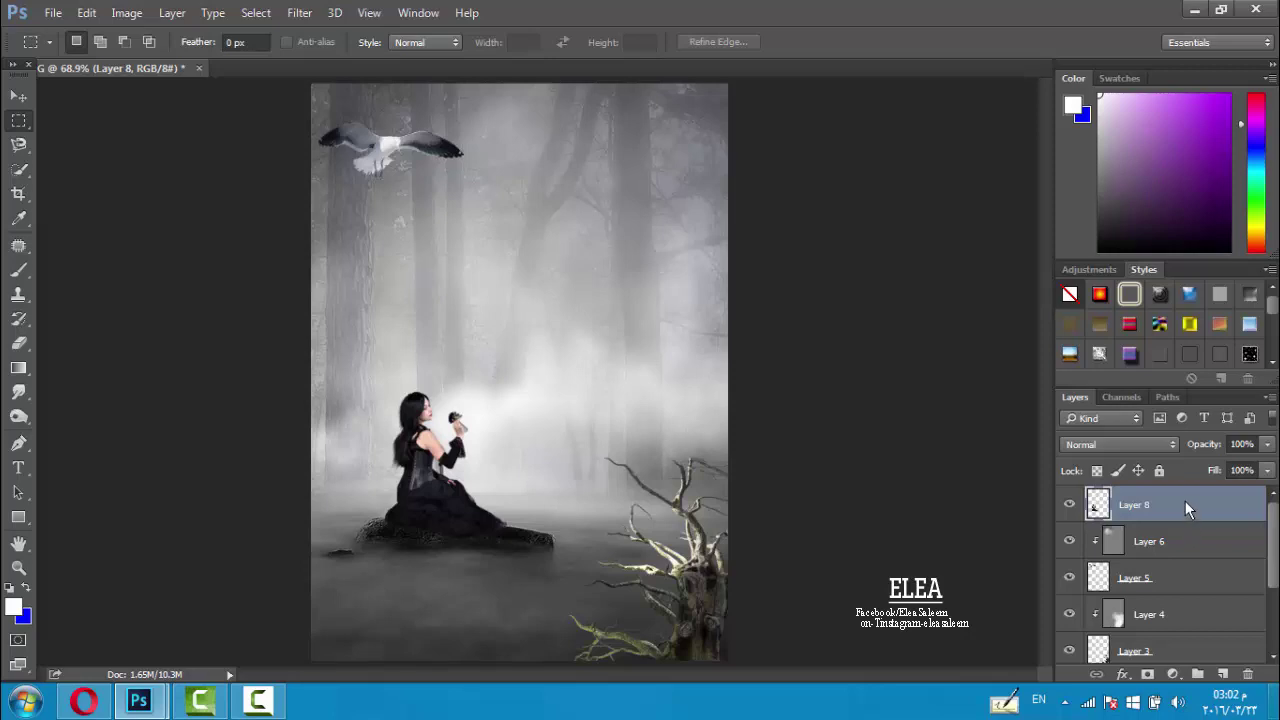
pyautogui.click(21, 99)
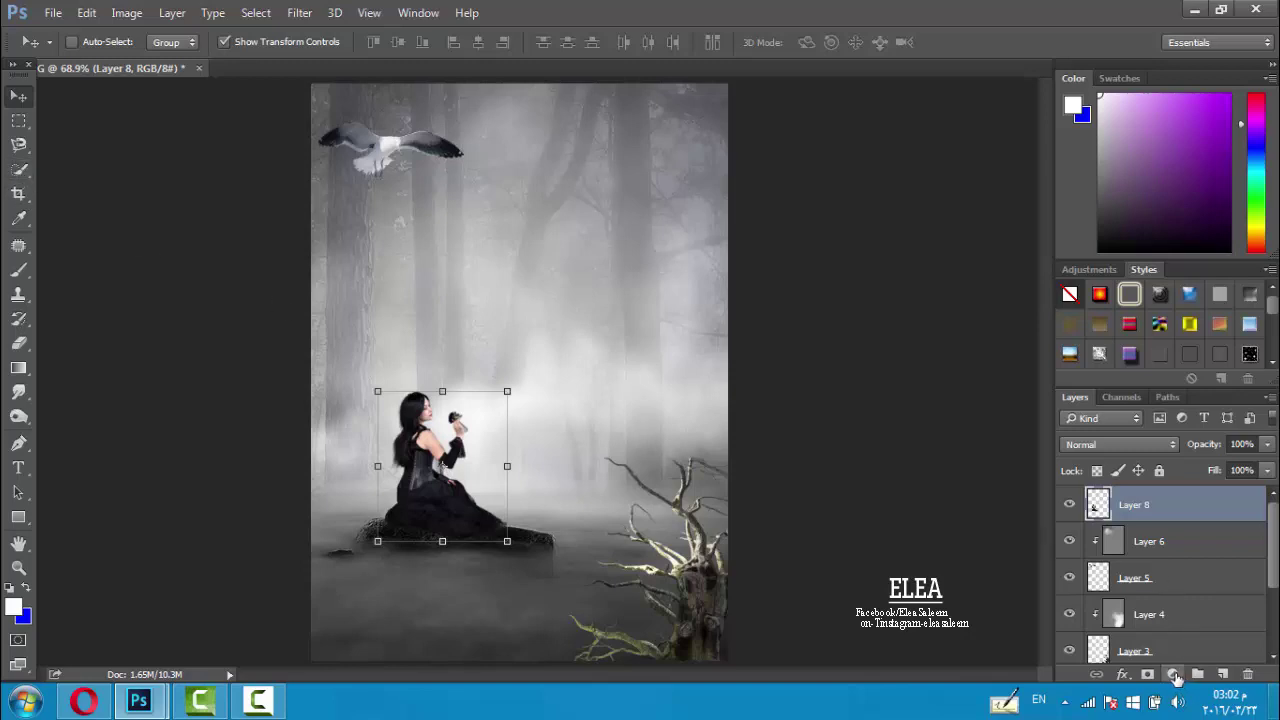
pyautogui.click(1176, 678)
pyautogui.click(1183, 328)
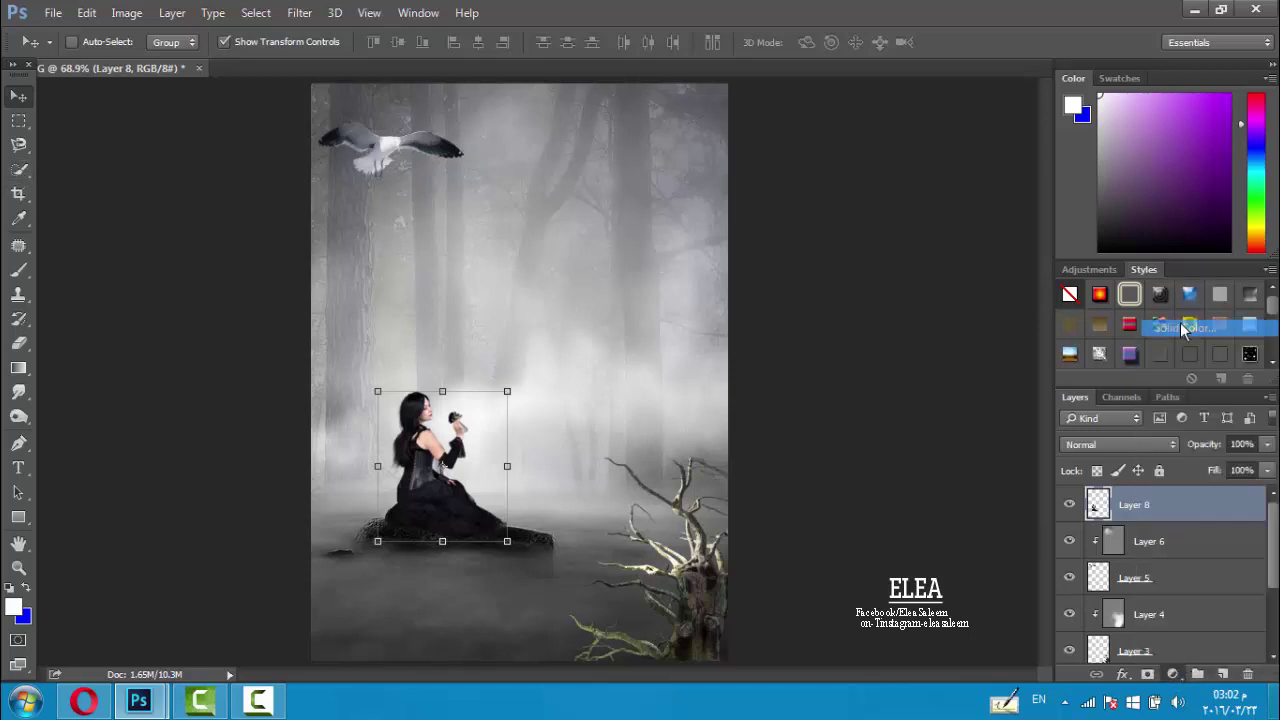
pyautogui.moveTo(254, 537); pyautogui.dragTo(47, 605)
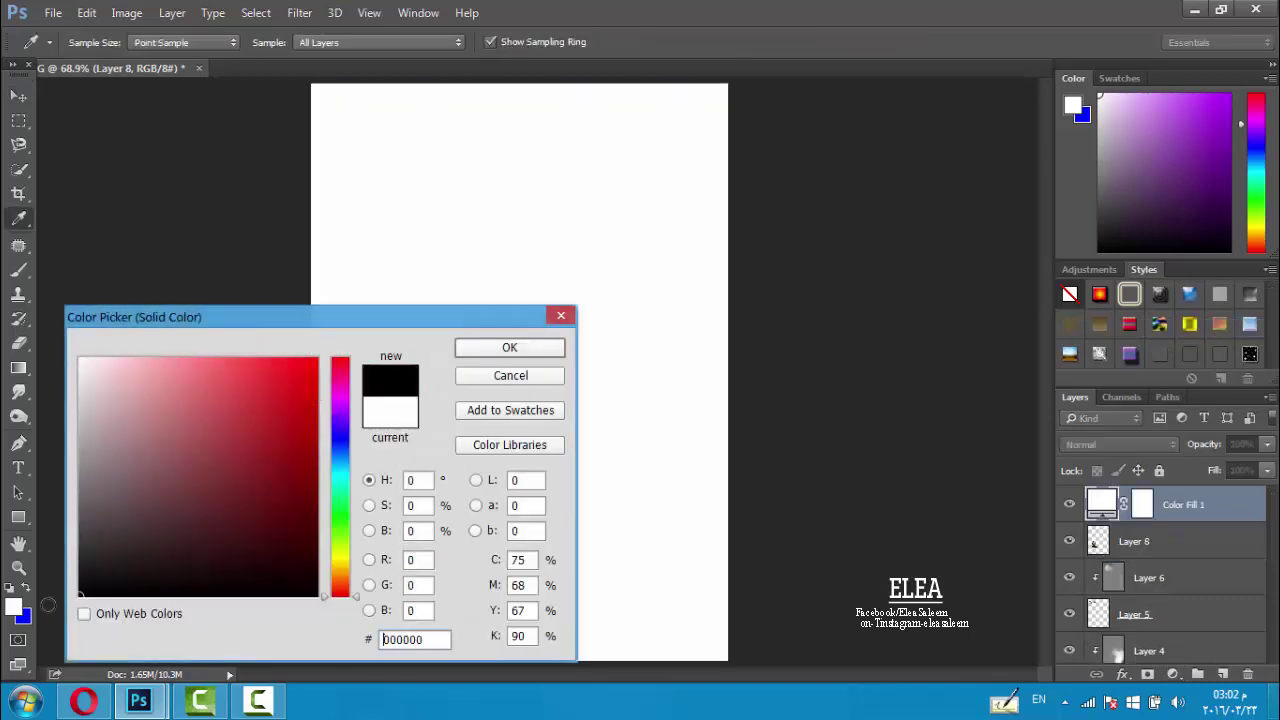
pyautogui.click(468, 351)
pyautogui.click(1077, 447)
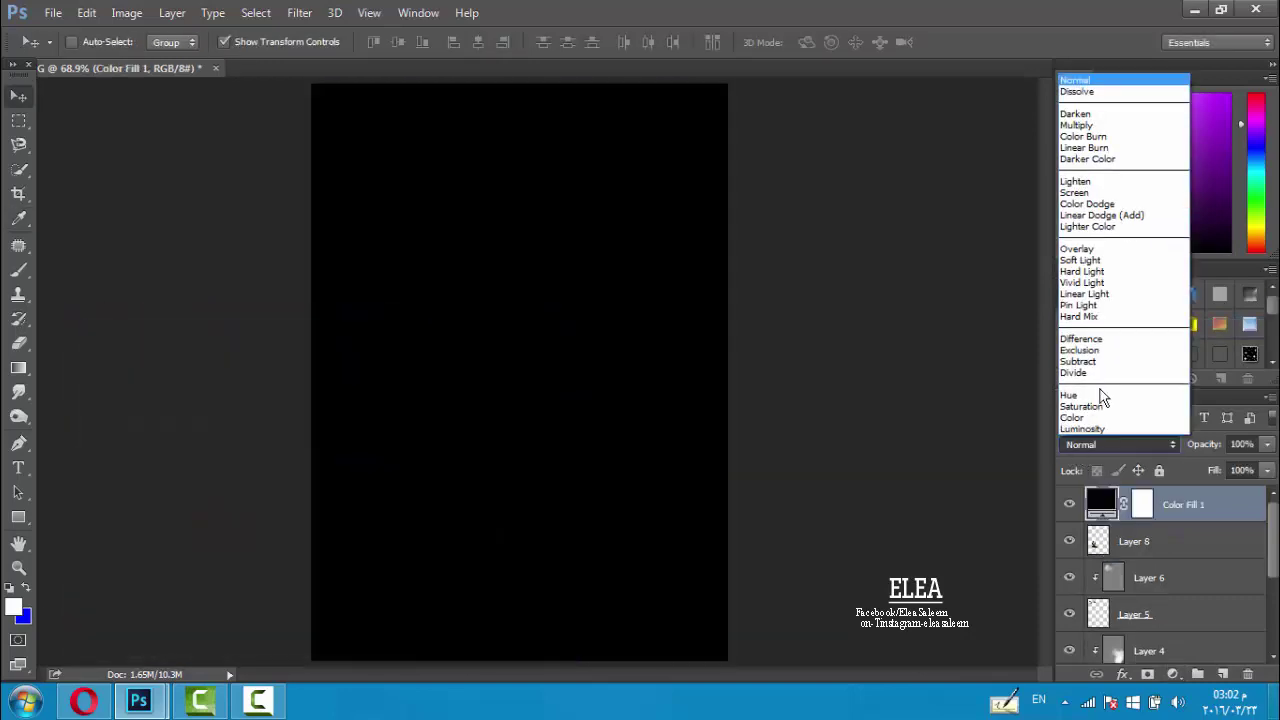
pyautogui.click(1080, 260)
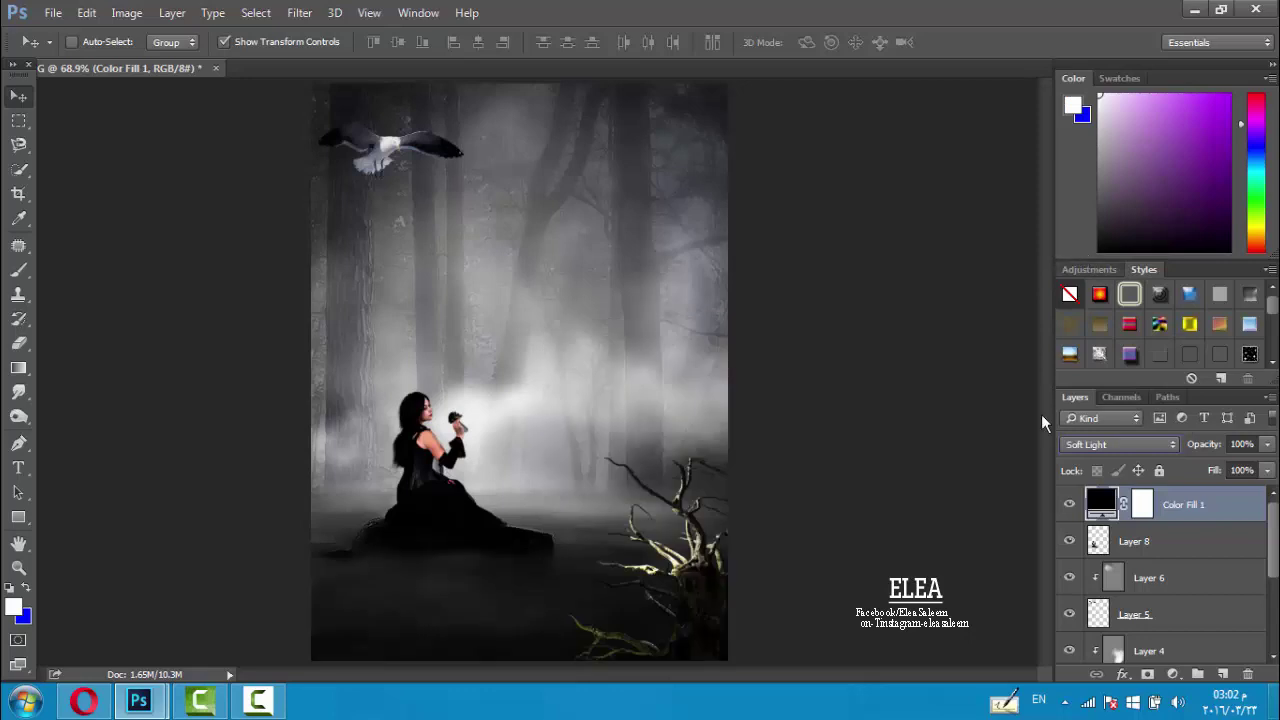
# Step: Draw a gradient on the fill's mask from the fog centre so the middle stays bright
pyautogui.click(1143, 503)
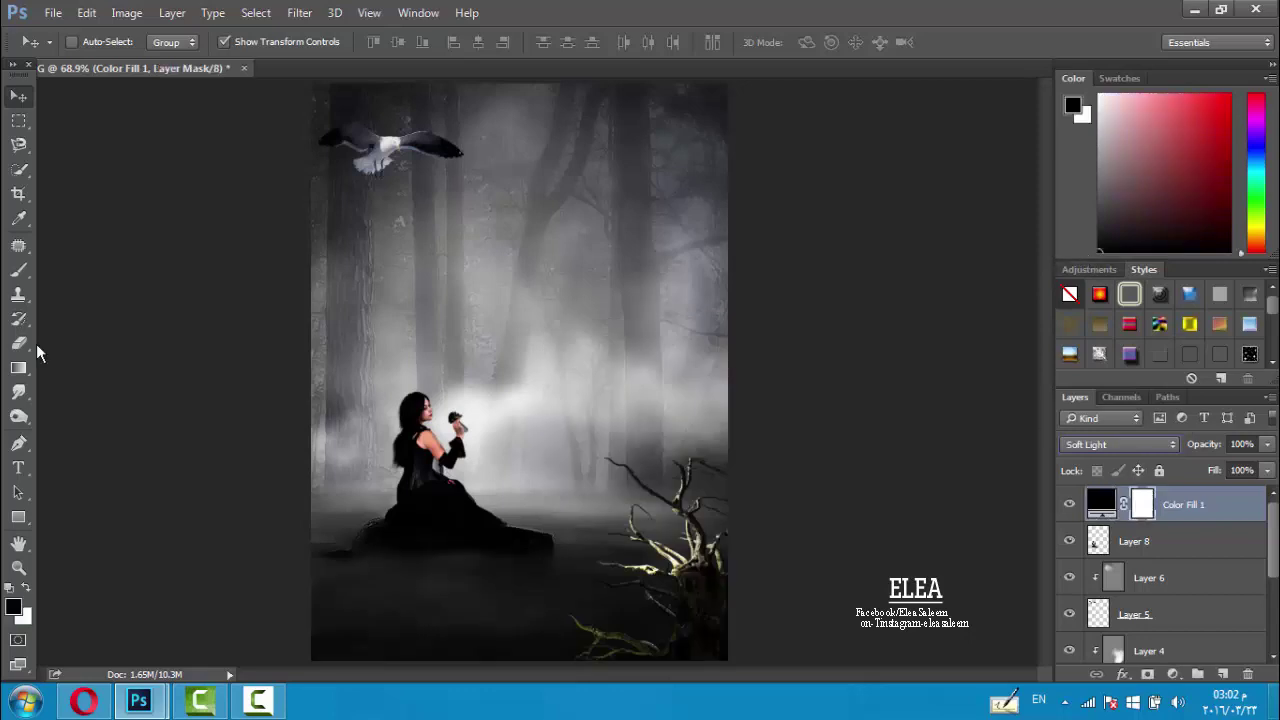
pyautogui.click(20, 370)
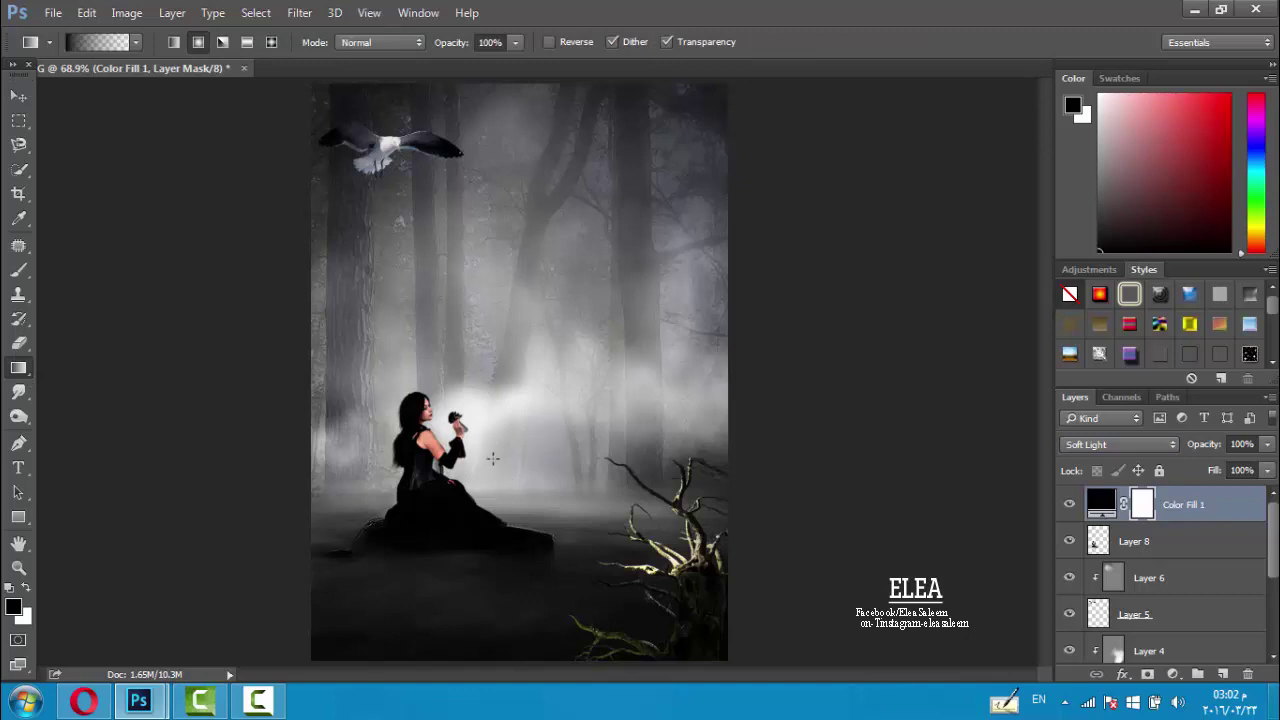
pyautogui.moveTo(512, 482); pyautogui.dragTo(402, 268)
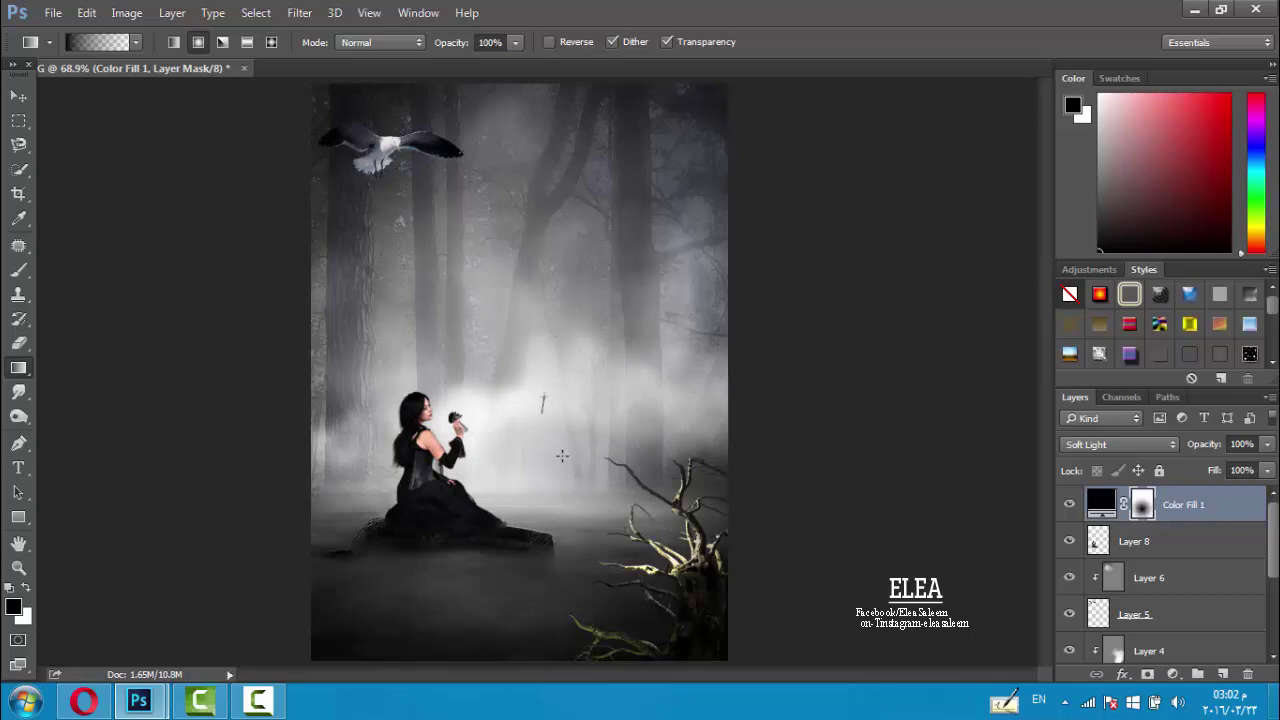
pyautogui.moveTo(545, 397); pyautogui.dragTo(577, 516)
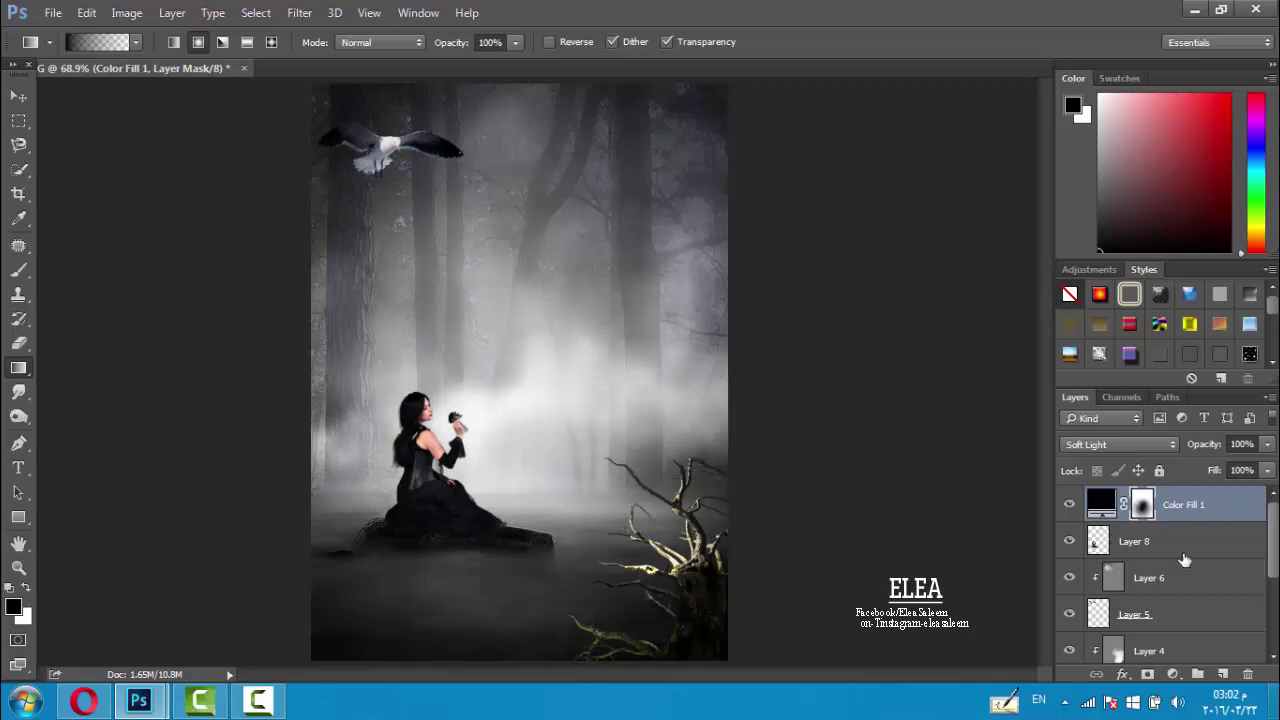
pyautogui.click(1182, 552)
# Step: Paint a white radial gradient glow around the girl on new Layer 9
pyautogui.click(1223, 676)
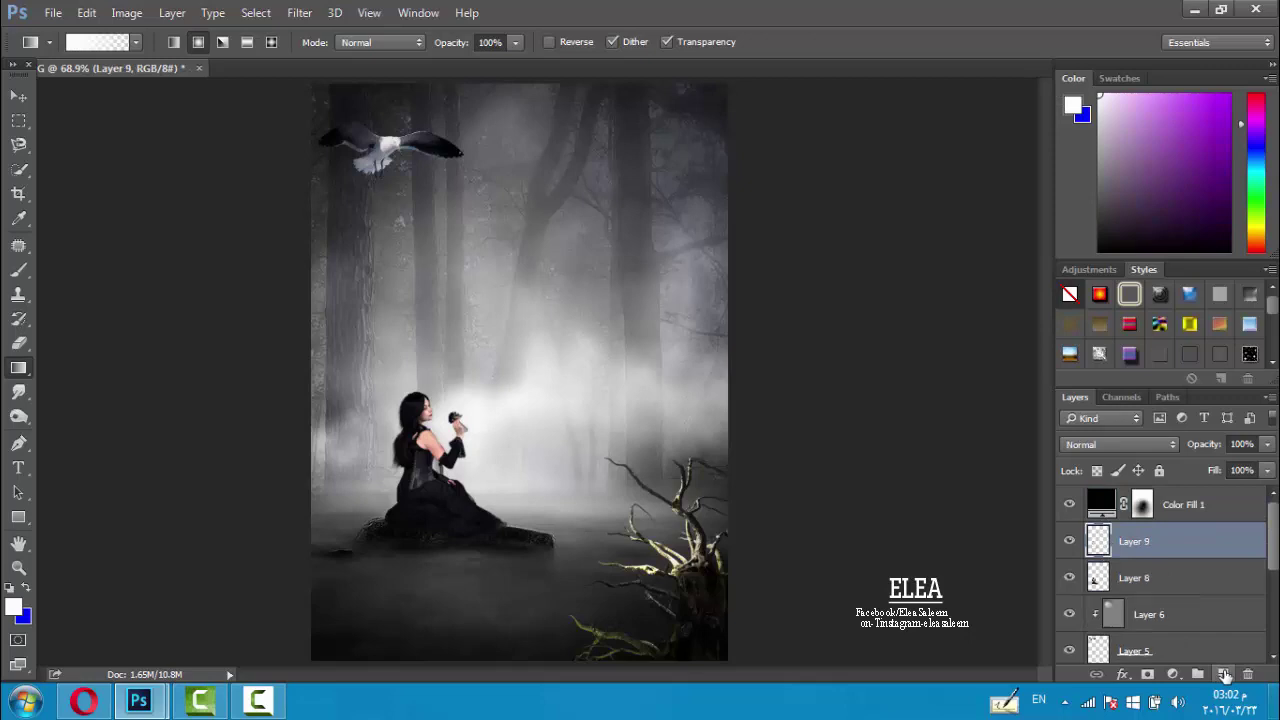
pyautogui.click(15, 610)
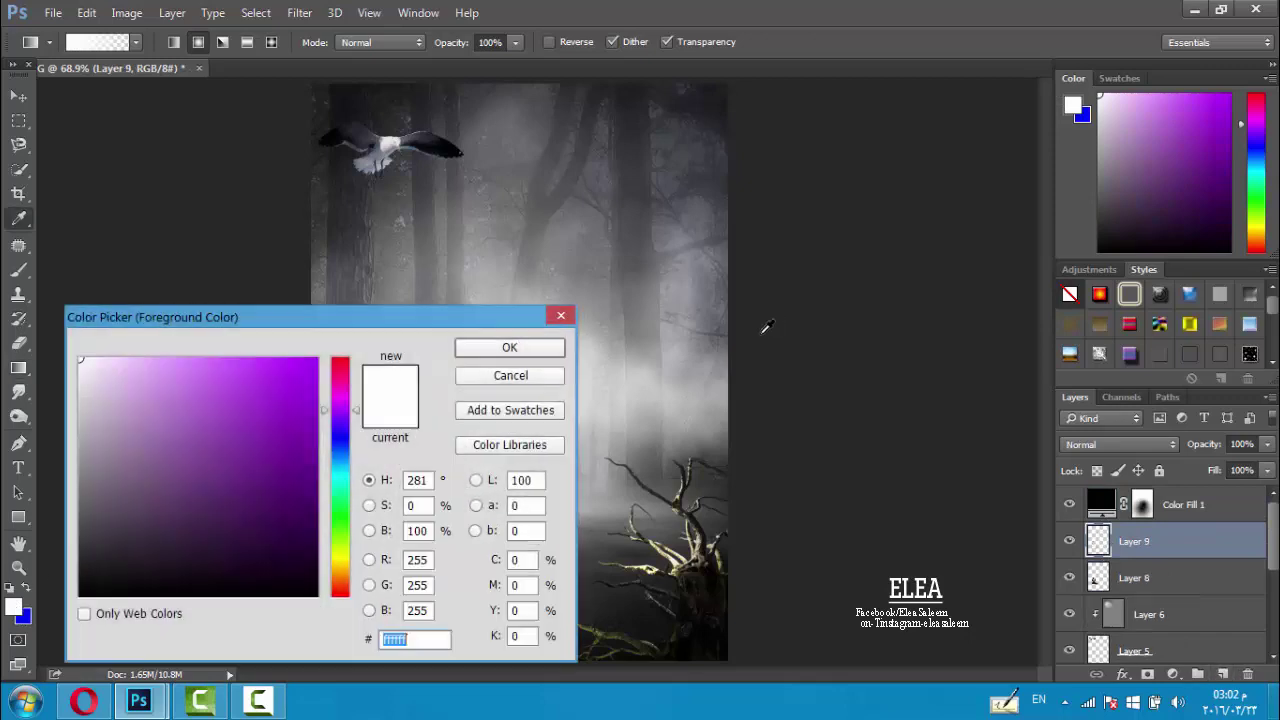
pyautogui.click(497, 350)
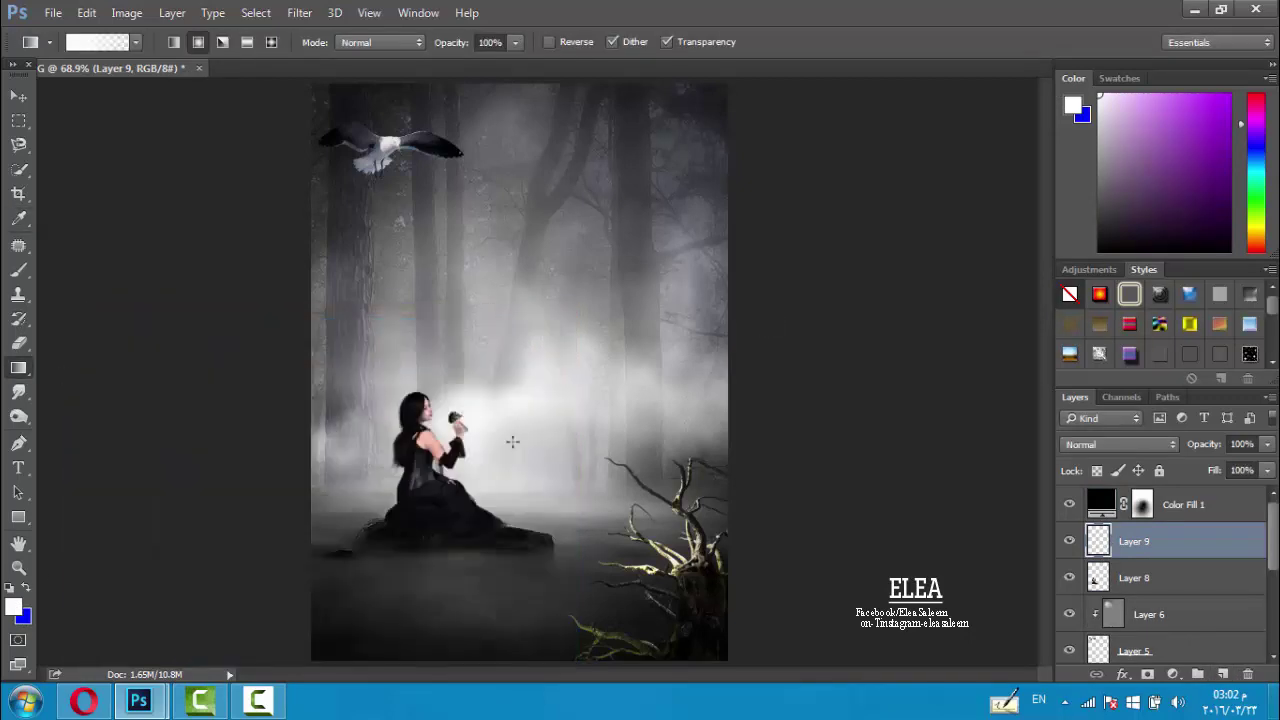
pyautogui.moveTo(493, 436)
pyautogui.mouseDown()
pyautogui.moveTo(376, 292)
pyautogui.moveTo(390, 260)
pyautogui.mouseUp()
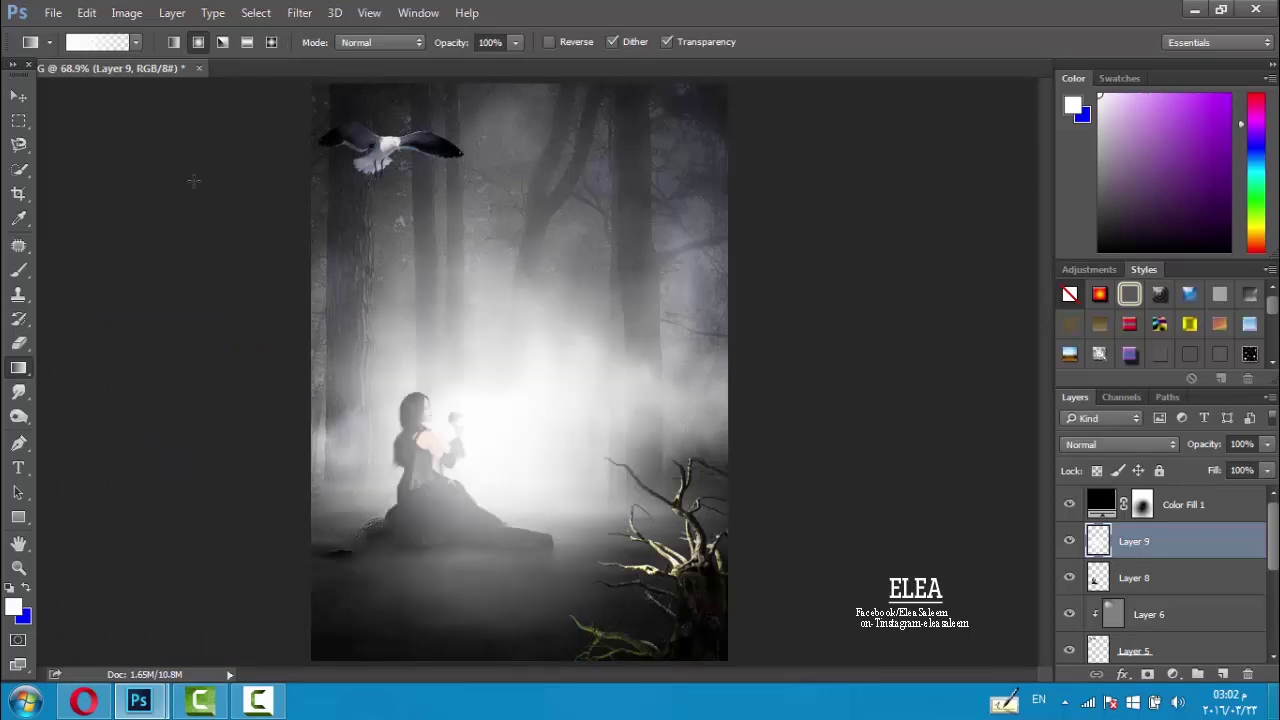
# Step: Resize and reposition the glow with Free Transform so it sits over her
pyautogui.click(18, 96)
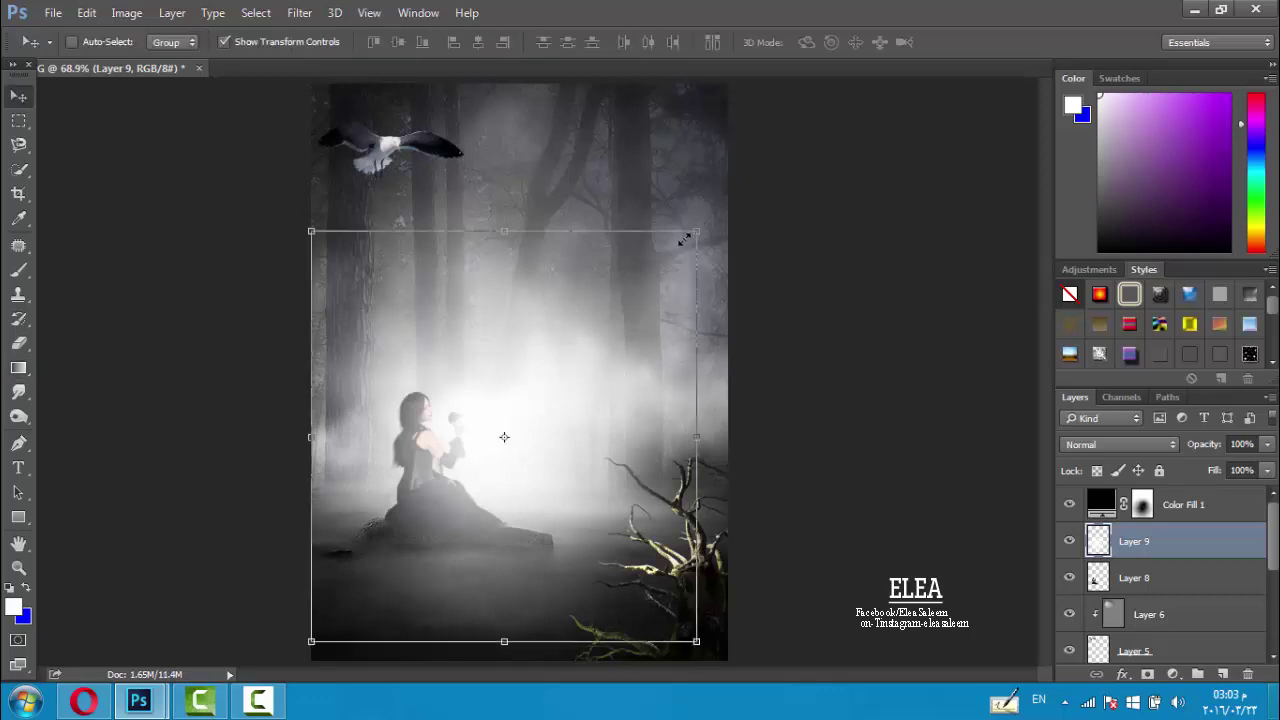
pyautogui.moveTo(696, 232); pyautogui.dragTo(659, 258)
pyautogui.moveTo(618, 350); pyautogui.dragTo(653, 350)
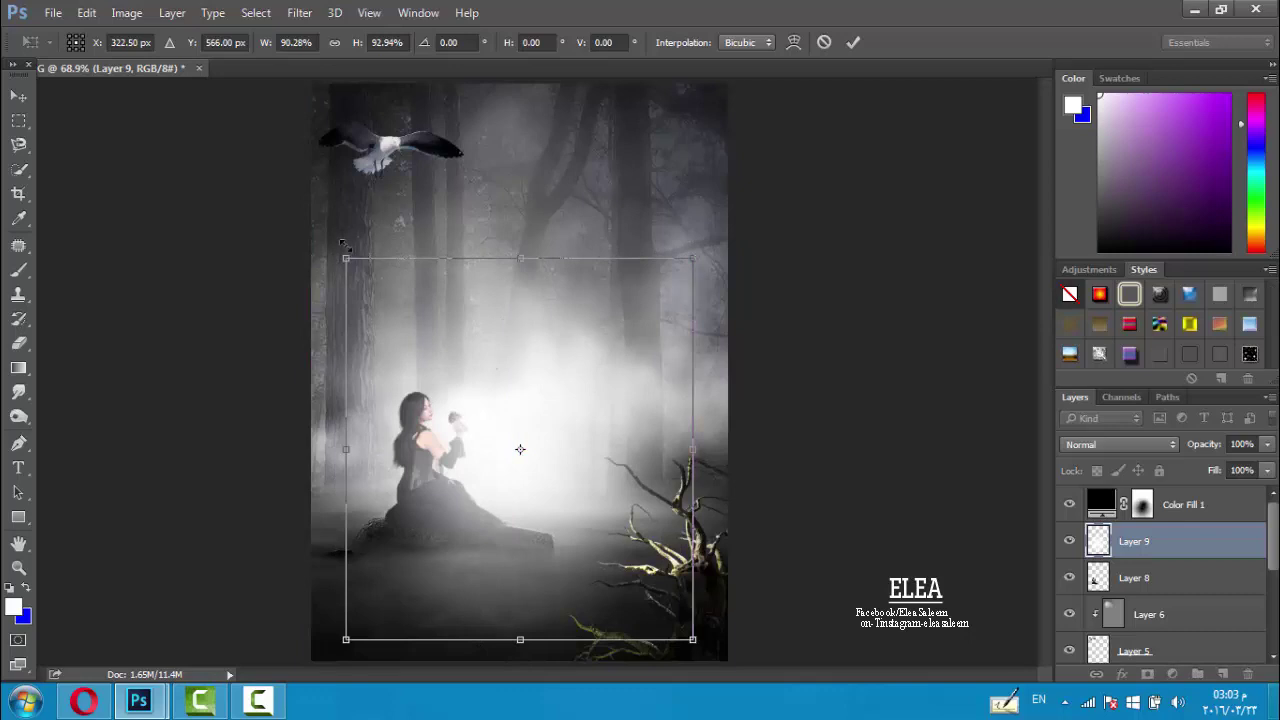
pyautogui.moveTo(344, 256); pyautogui.dragTo(342, 250)
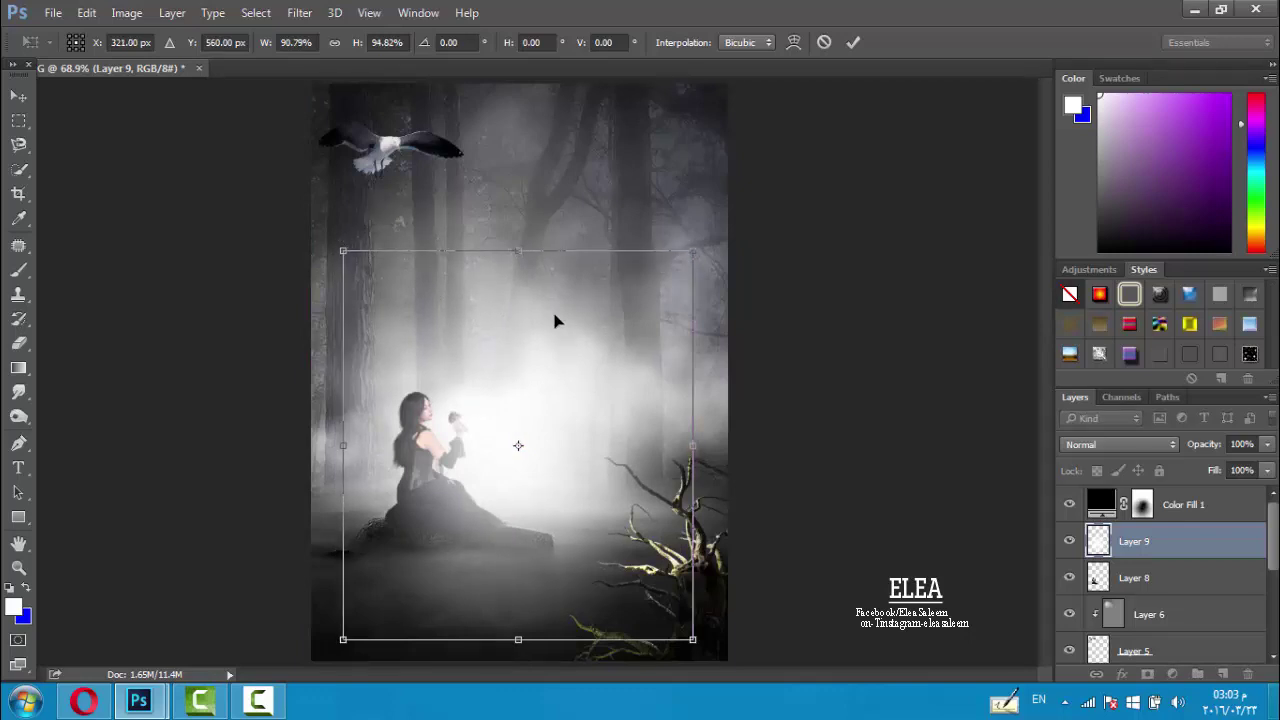
pyautogui.moveTo(607, 307); pyautogui.dragTo(617, 307)
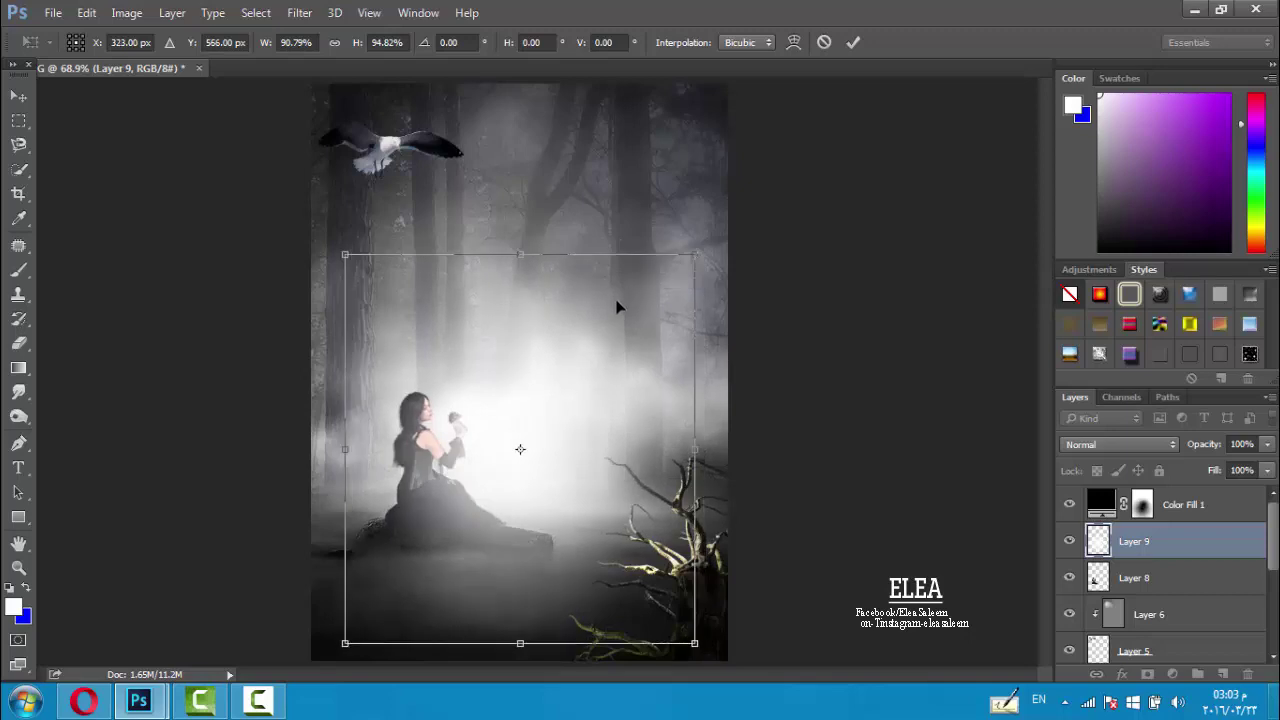
pyautogui.click(850, 43)
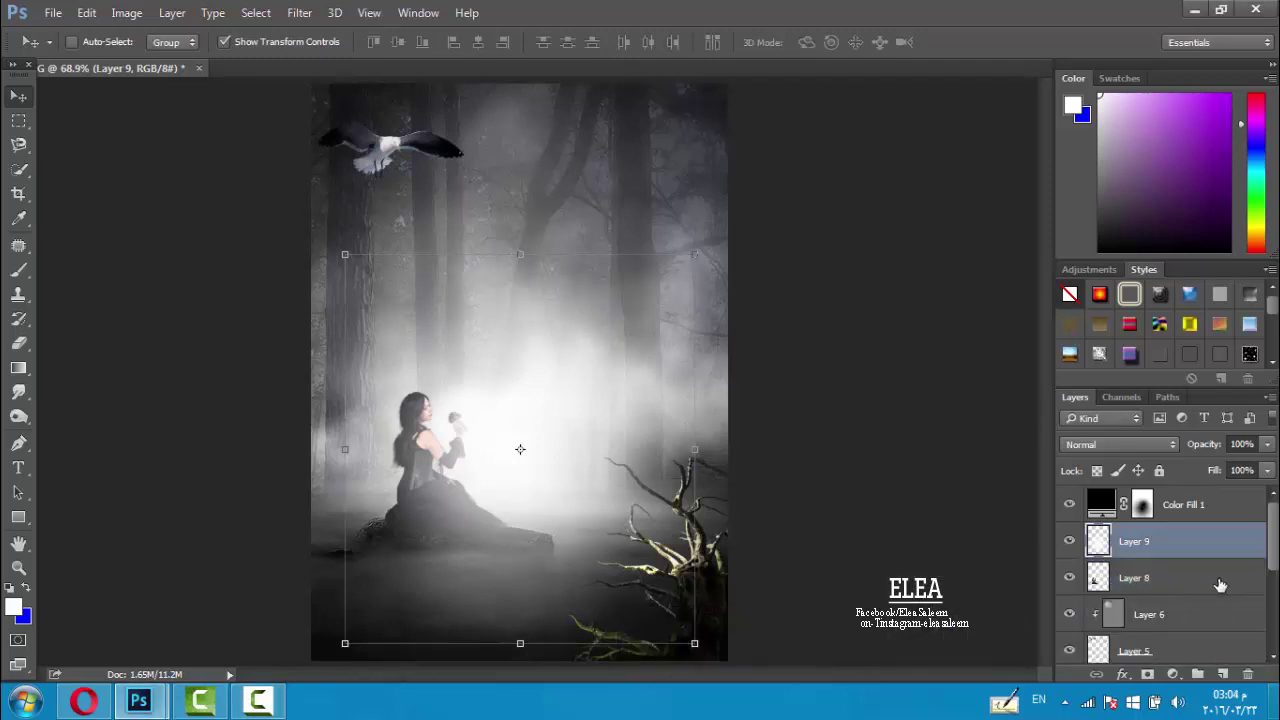
# Step: Create new Layer 10 above Layer 8 and clip it to the girl's layer
pyautogui.click(1220, 585)
pyautogui.rightClick(1219, 577)
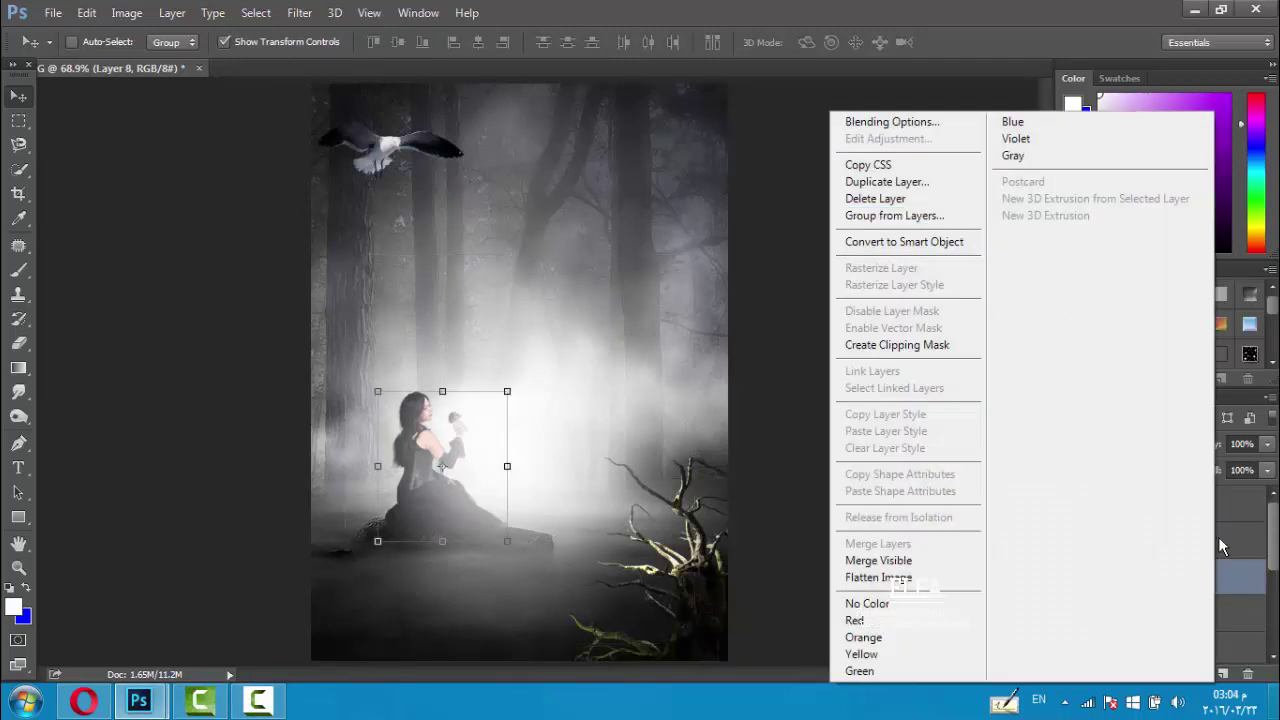
pyautogui.click(1220, 547)
pyautogui.click(1222, 673)
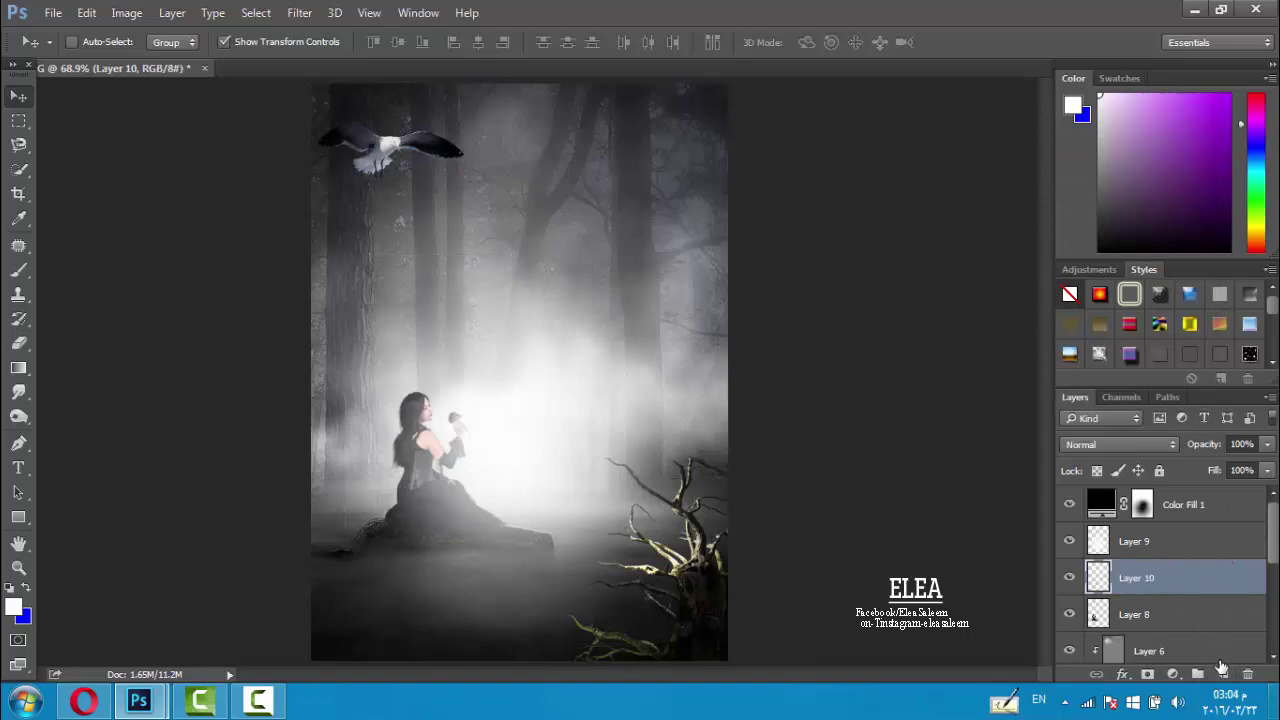
pyautogui.rightClick(1193, 580)
pyautogui.click(960, 239)
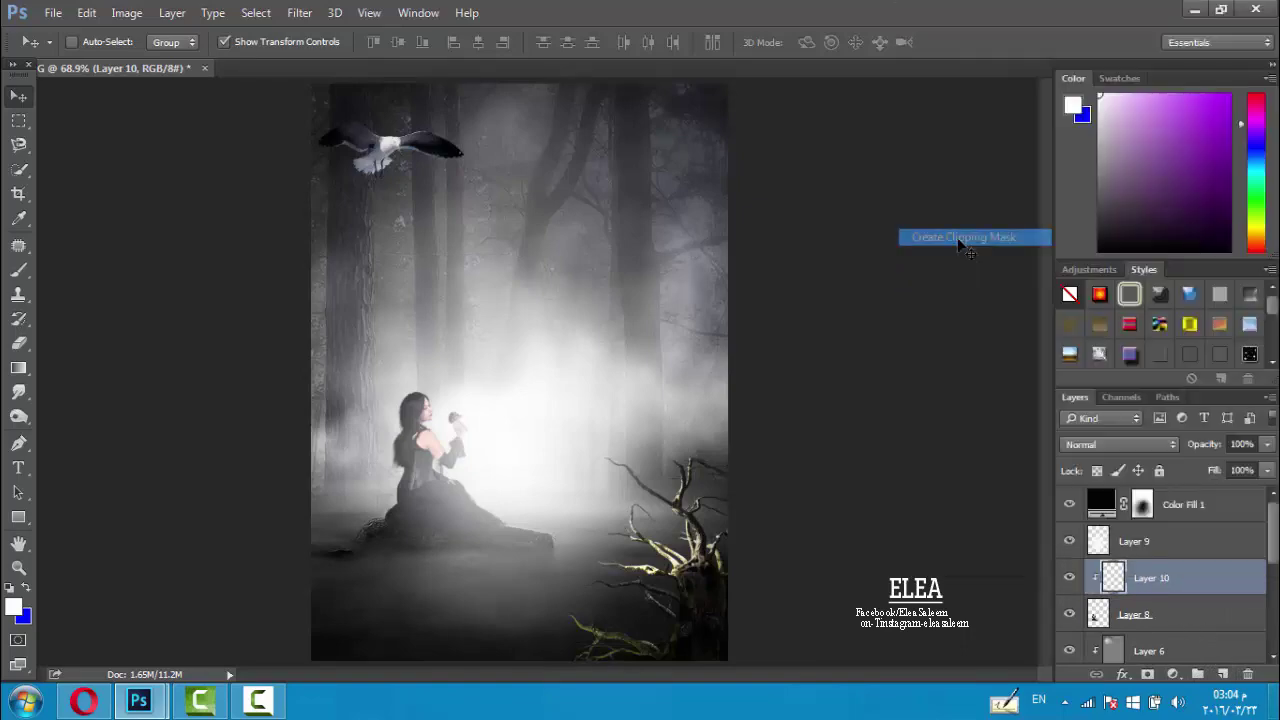
# Step: Fill Layer 10 with 50% gray and set its blend mode to Overlay
pyautogui.click(88, 13)
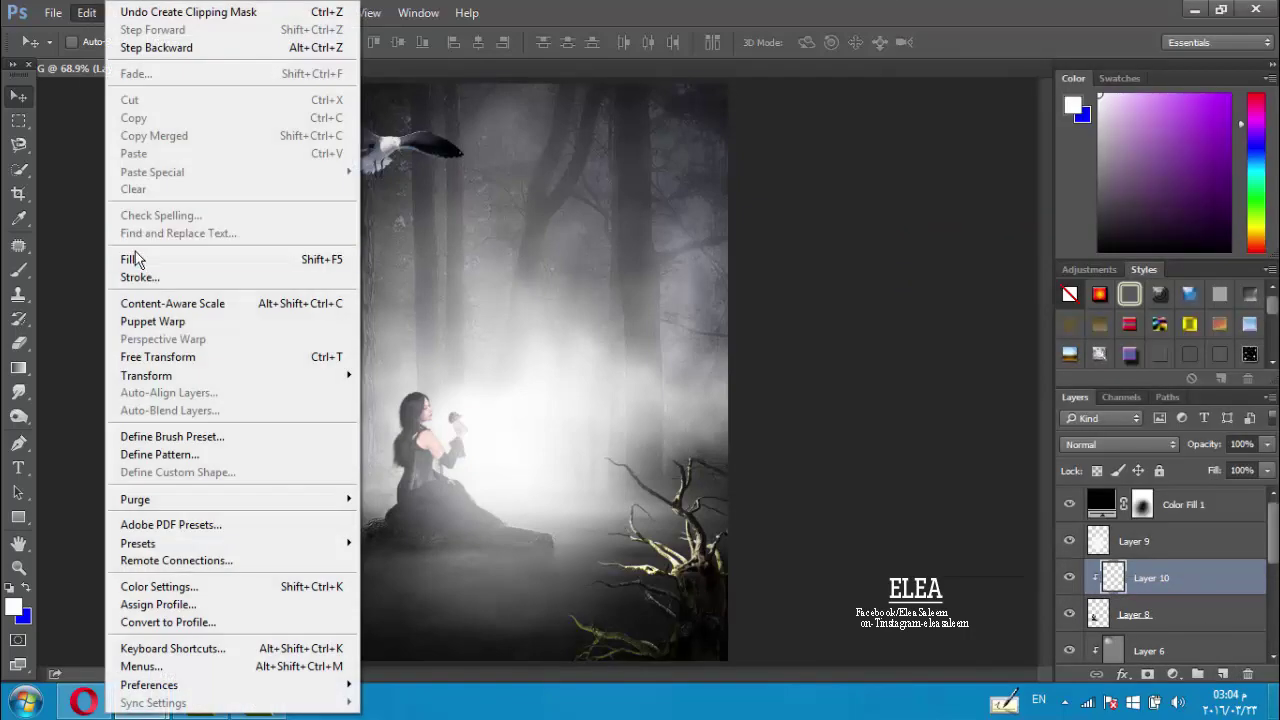
pyautogui.click(135, 258)
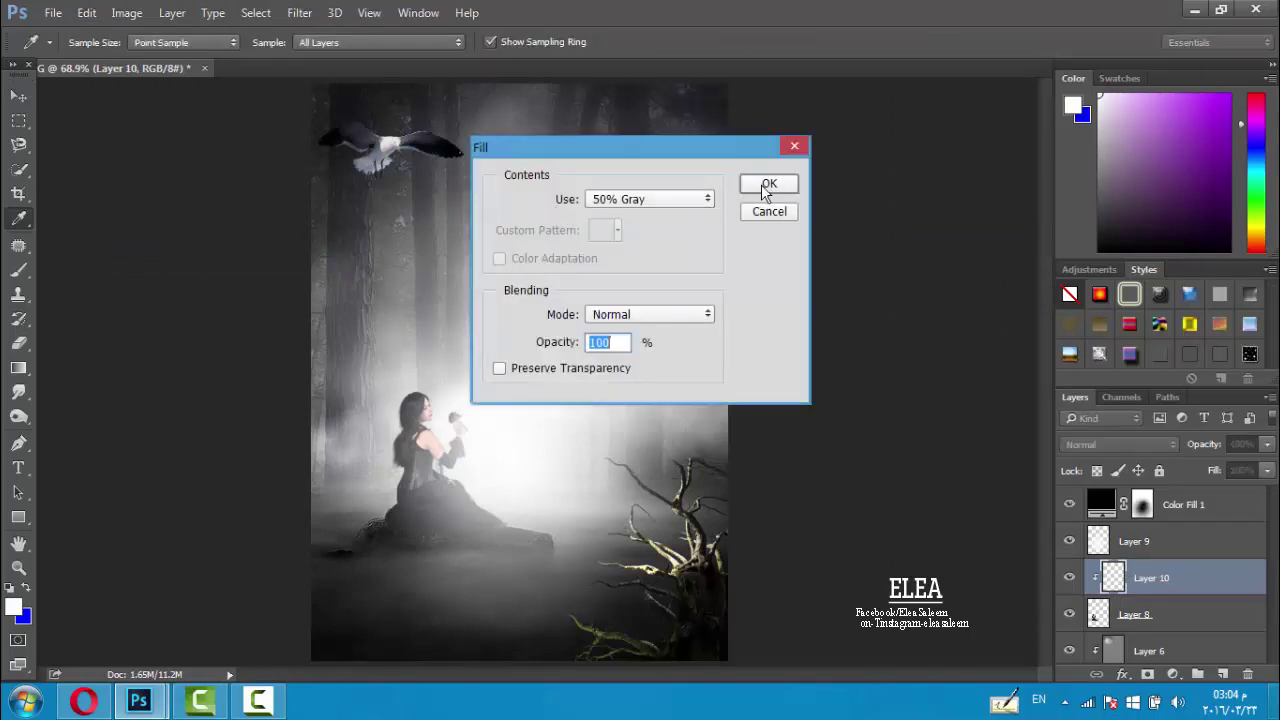
pyautogui.click(763, 184)
pyautogui.press('v')
pyautogui.click(1079, 446)
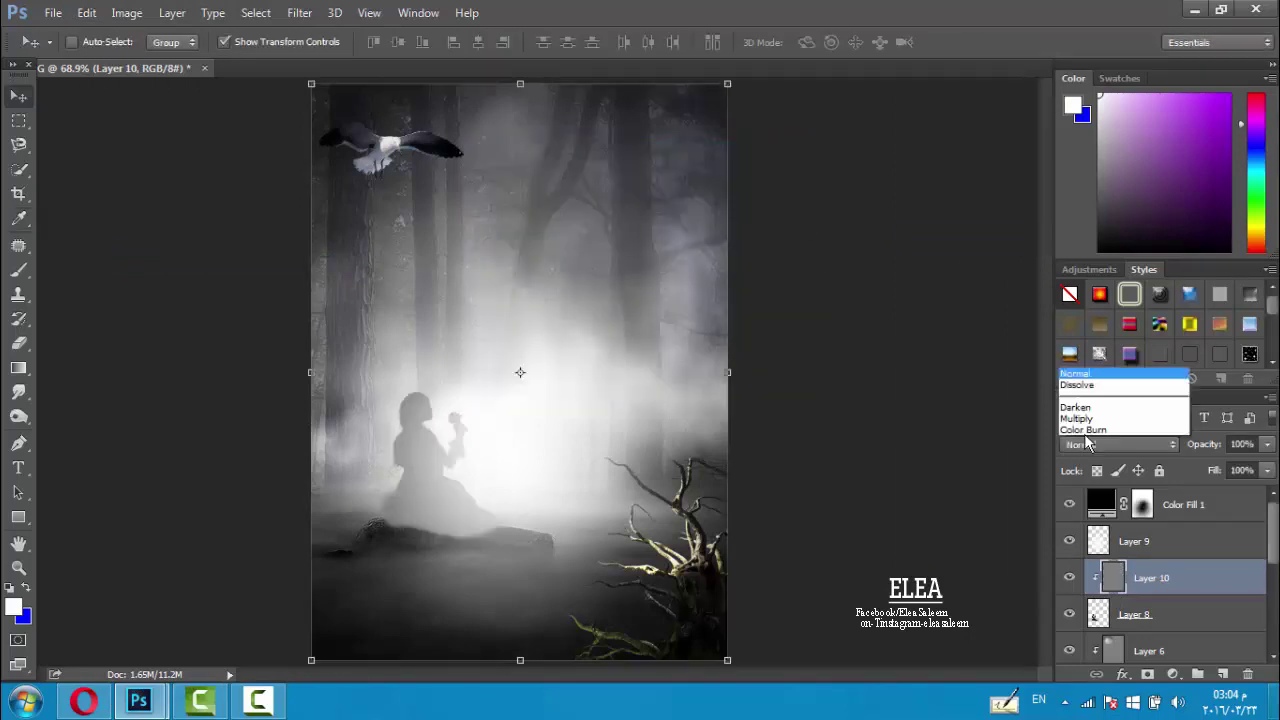
pyautogui.click(1090, 252)
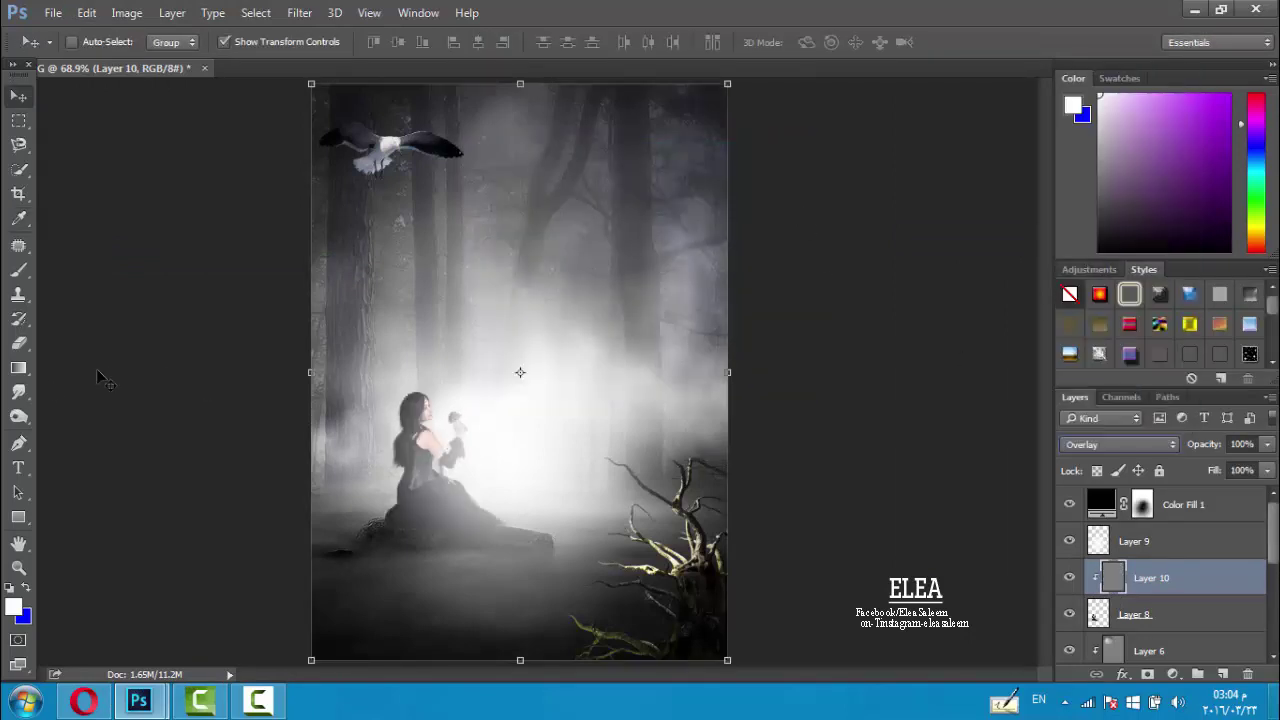
pyautogui.click(18, 416)
pyautogui.rightClick(18, 416)
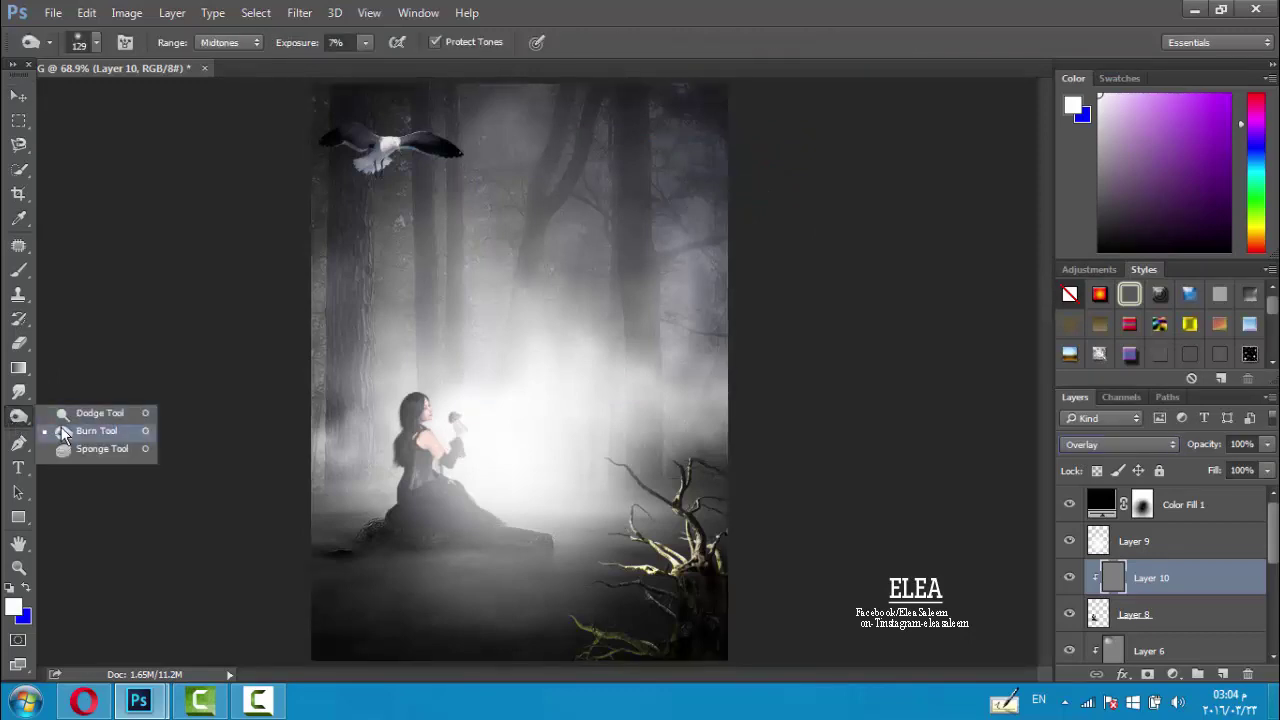
# Step: Dodge the girl's face, arm and hands at 23% exposure
pyautogui.click(61, 415)
pyautogui.click(365, 44)
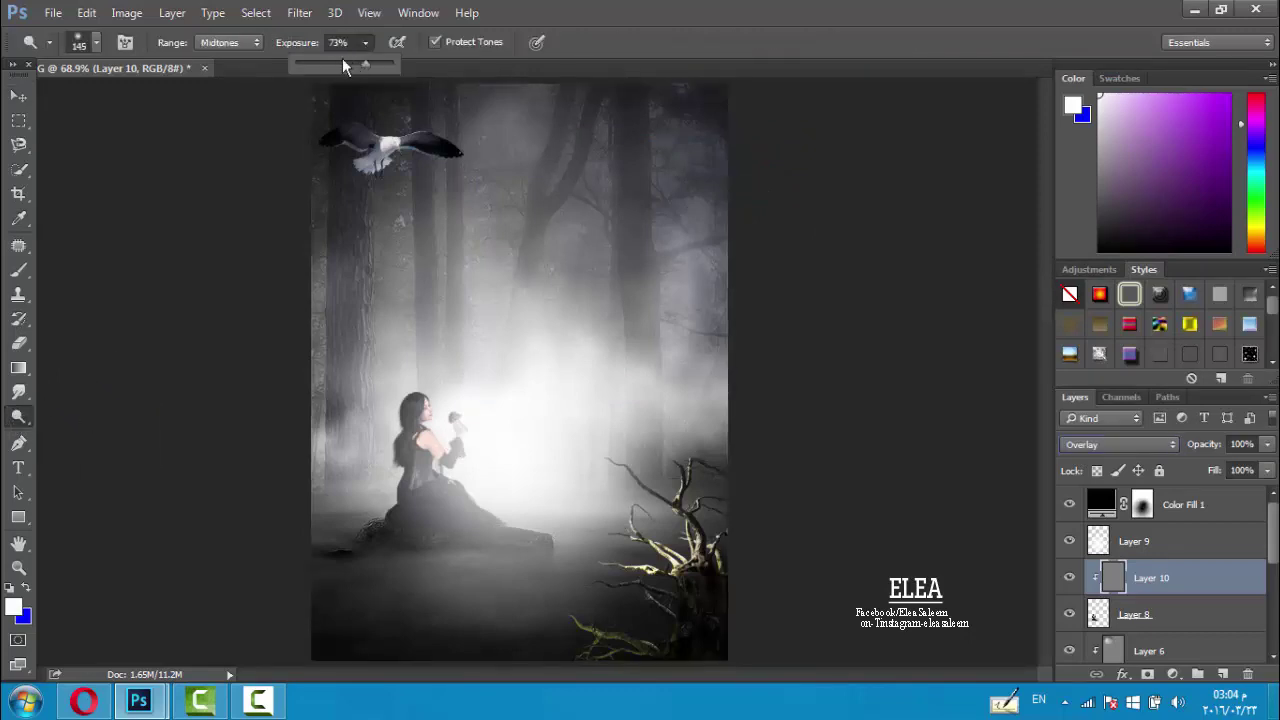
pyautogui.moveTo(319, 63); pyautogui.dragTo(317, 63)
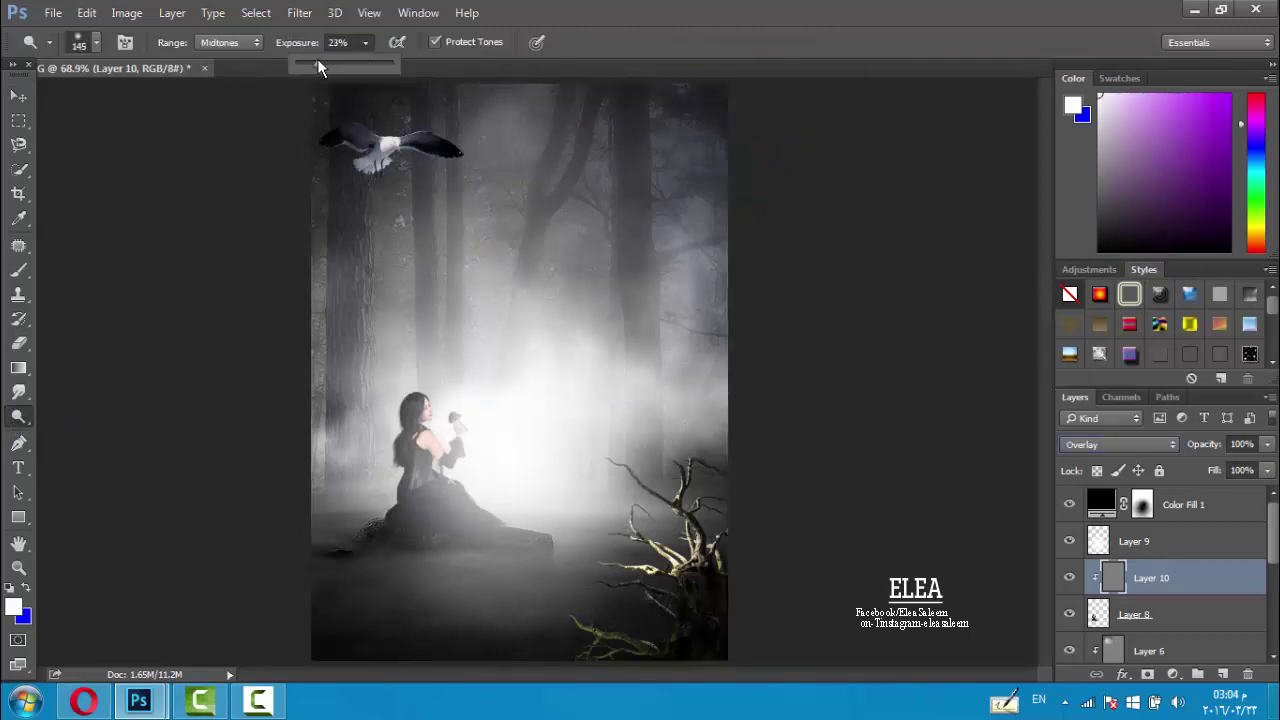
pyautogui.click(445, 428)
pyautogui.moveTo(454, 426)
pyautogui.mouseDown()
pyautogui.moveTo(457, 457)
pyautogui.moveTo(486, 486)
pyautogui.moveTo(486, 469)
pyautogui.moveTo(506, 524)
pyautogui.mouseUp()
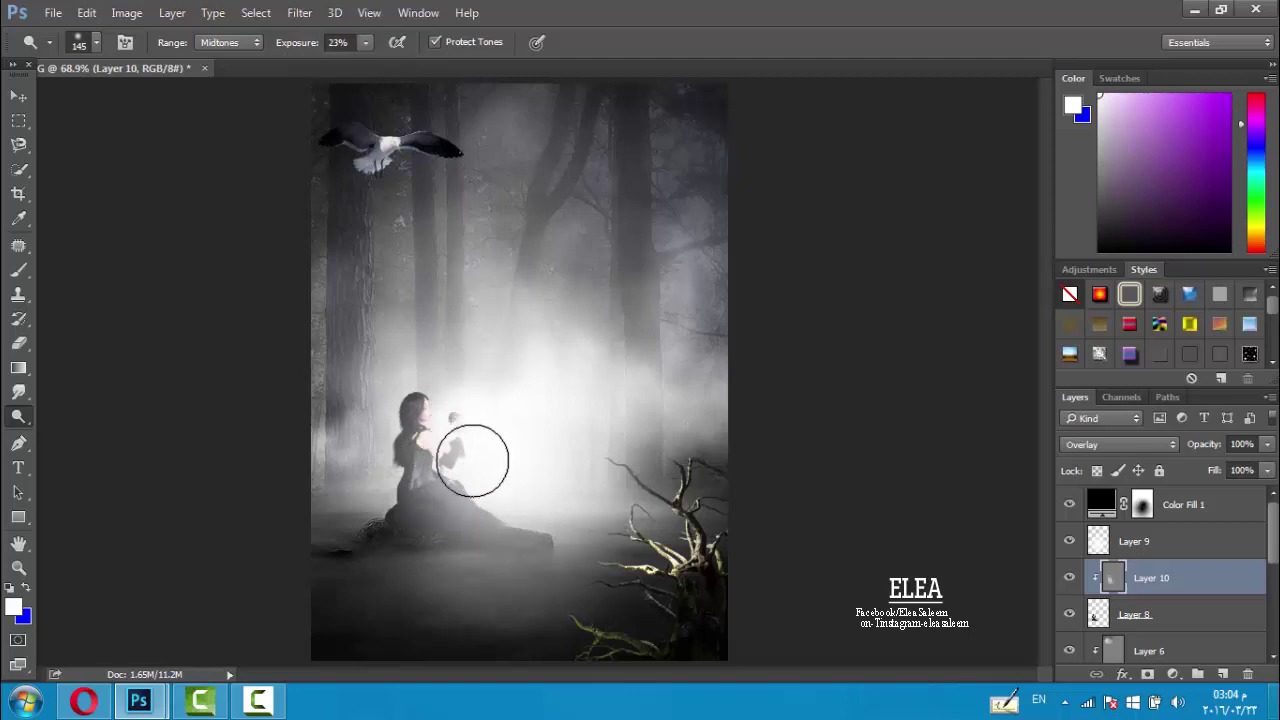
# Step: Burn the shadows near her skirt and the tree at 7% exposure
pyautogui.rightClick(18, 417)
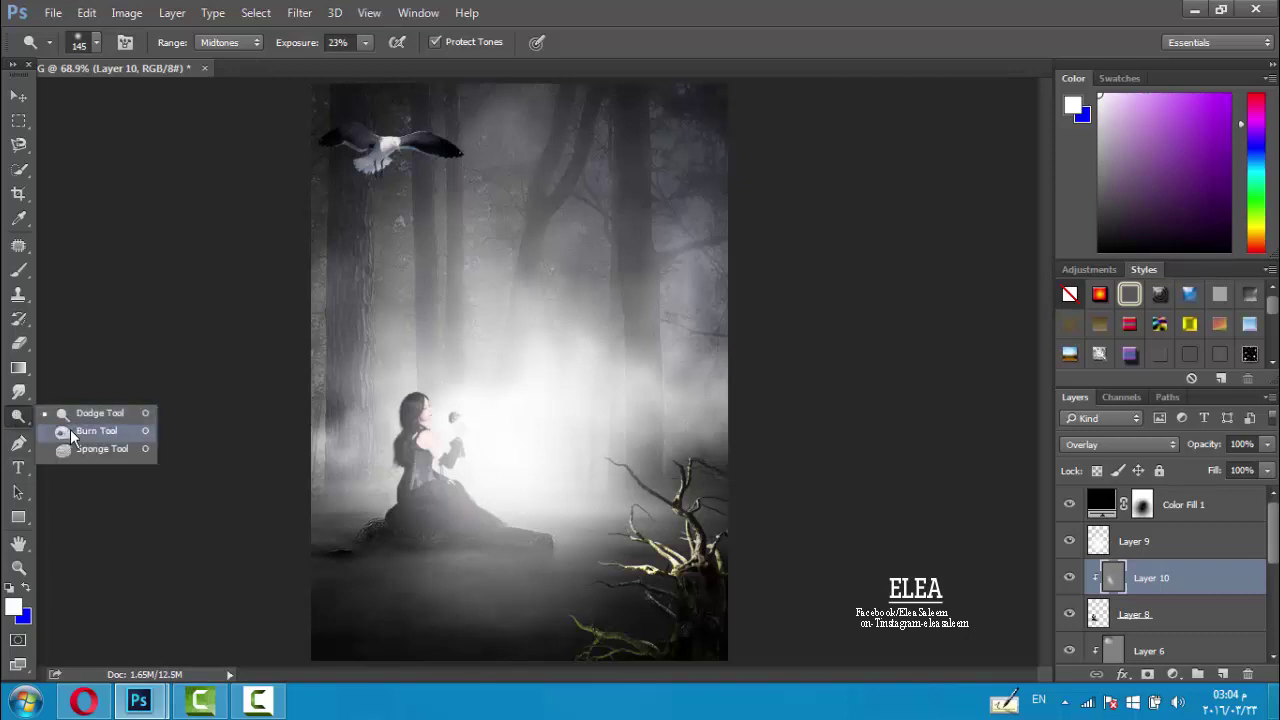
pyautogui.click(80, 432)
pyautogui.moveTo(386, 500)
pyautogui.mouseDown()
pyautogui.moveTo(417, 539)
pyautogui.moveTo(408, 531)
pyautogui.mouseUp()
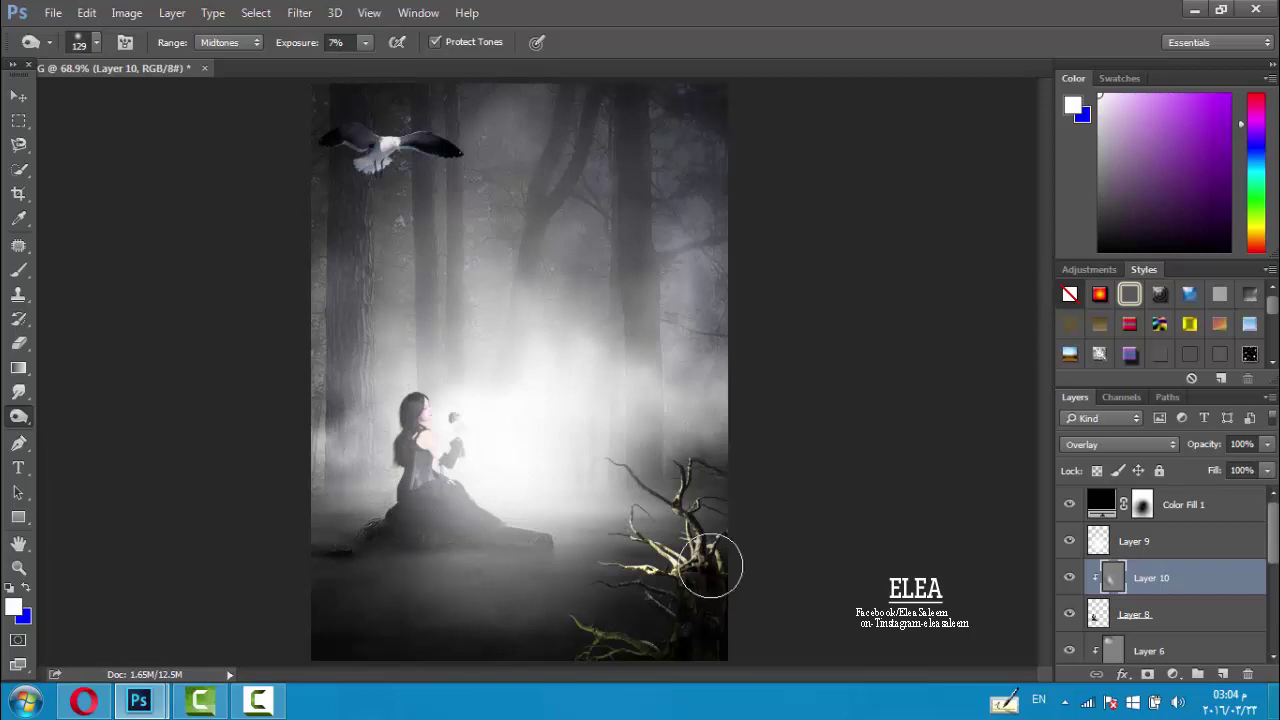
pyautogui.scroll(-3, 1236, 601)
# Step: Add new Layer 11 above Layer 2 and fill it with 50% gray
pyautogui.scroll(-2, 1236, 601)
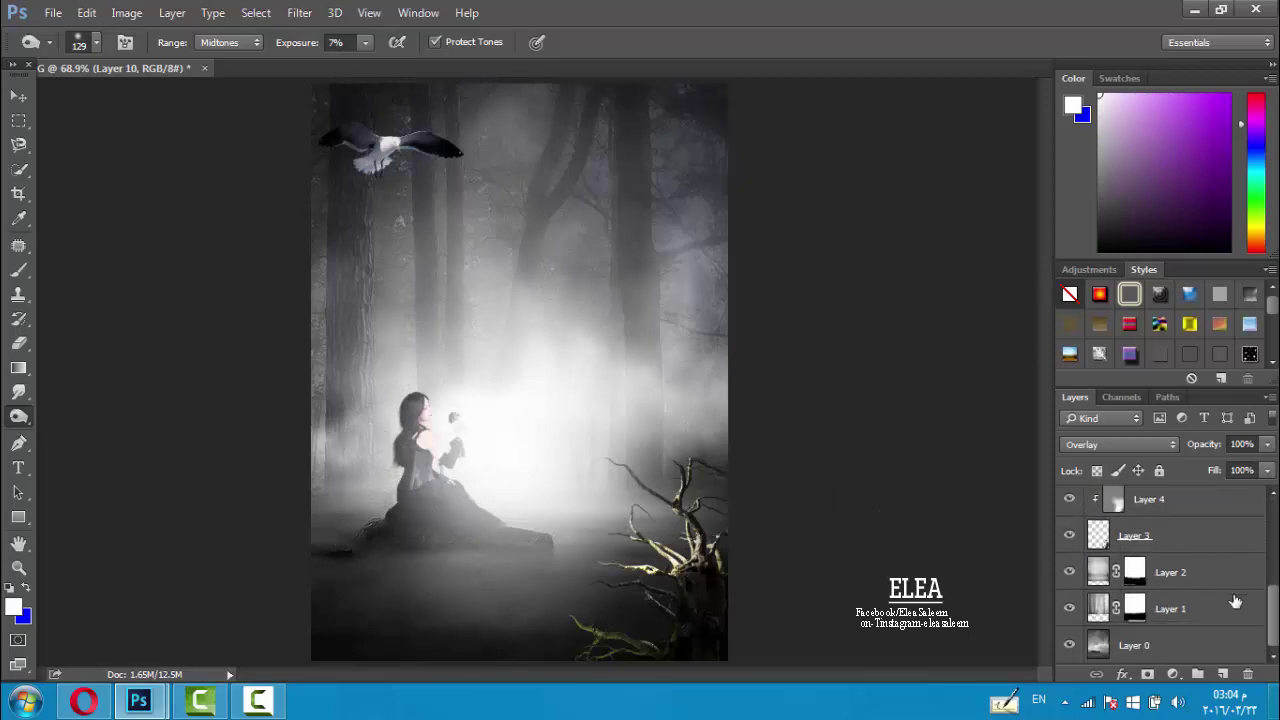
pyautogui.click(1182, 643)
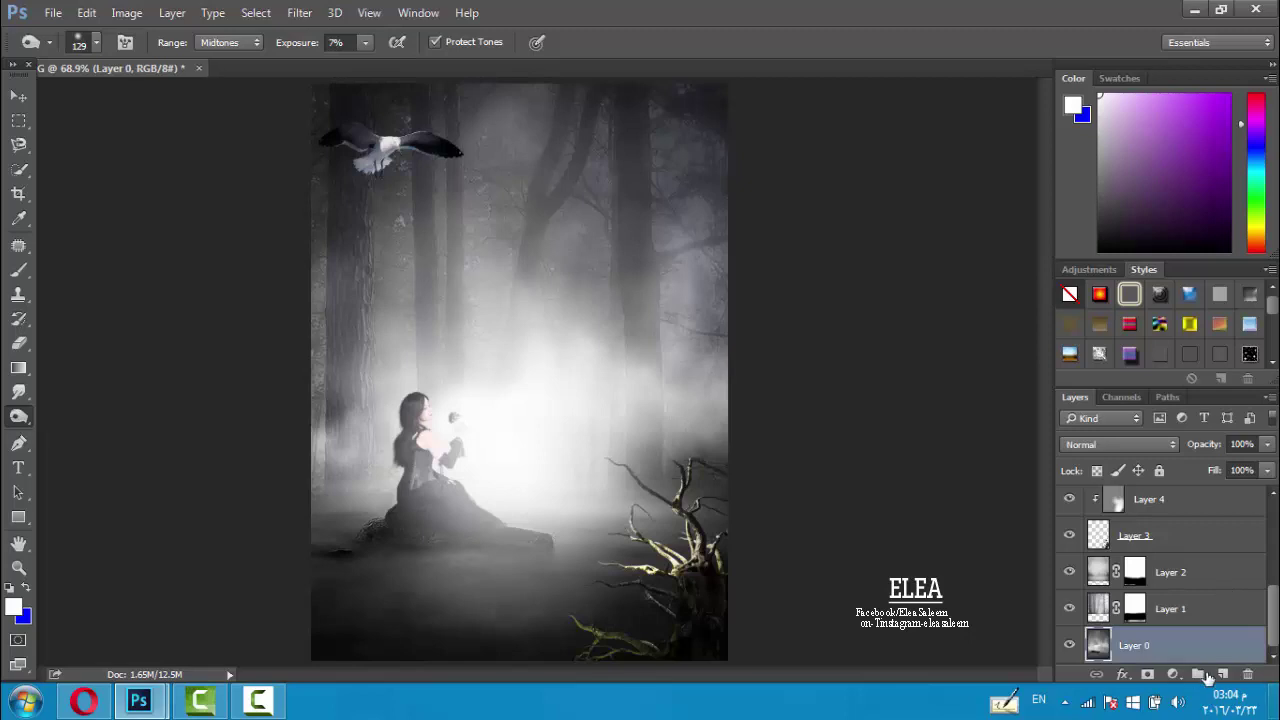
pyautogui.click(1205, 608)
pyautogui.click(1208, 574)
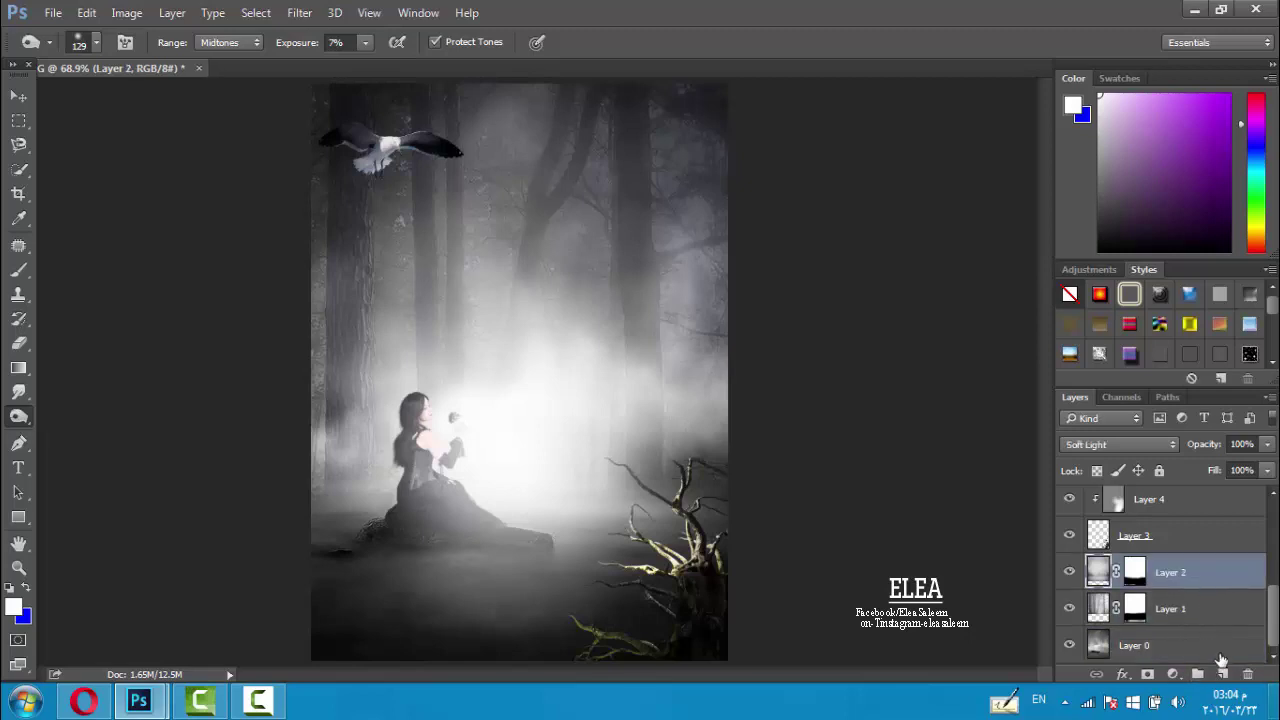
pyautogui.click(1220, 675)
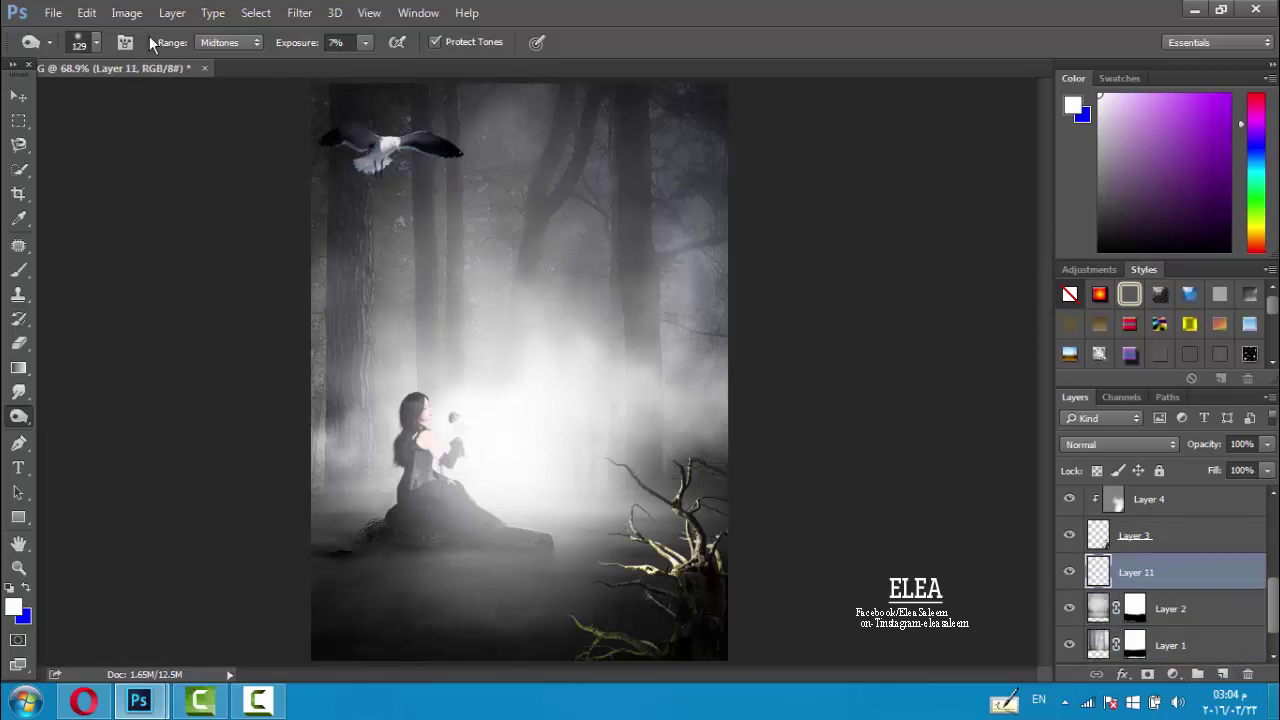
pyautogui.click(126, 12)
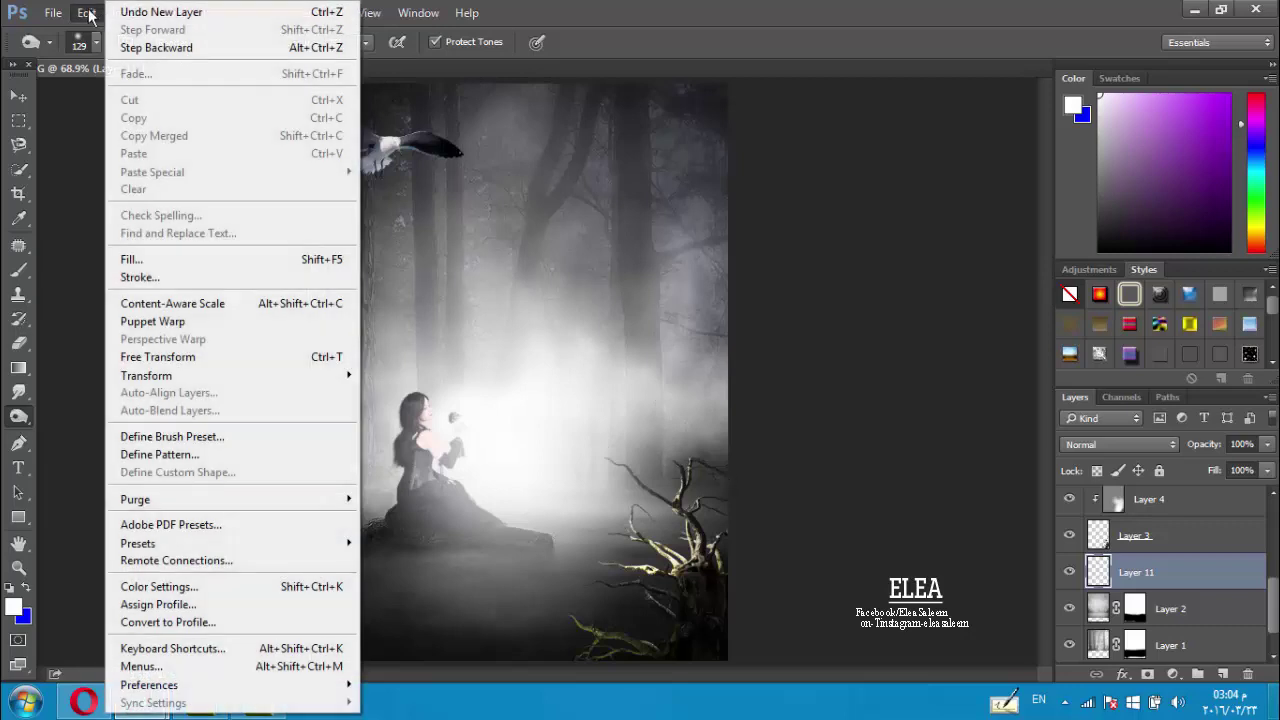
pyautogui.click(140, 259)
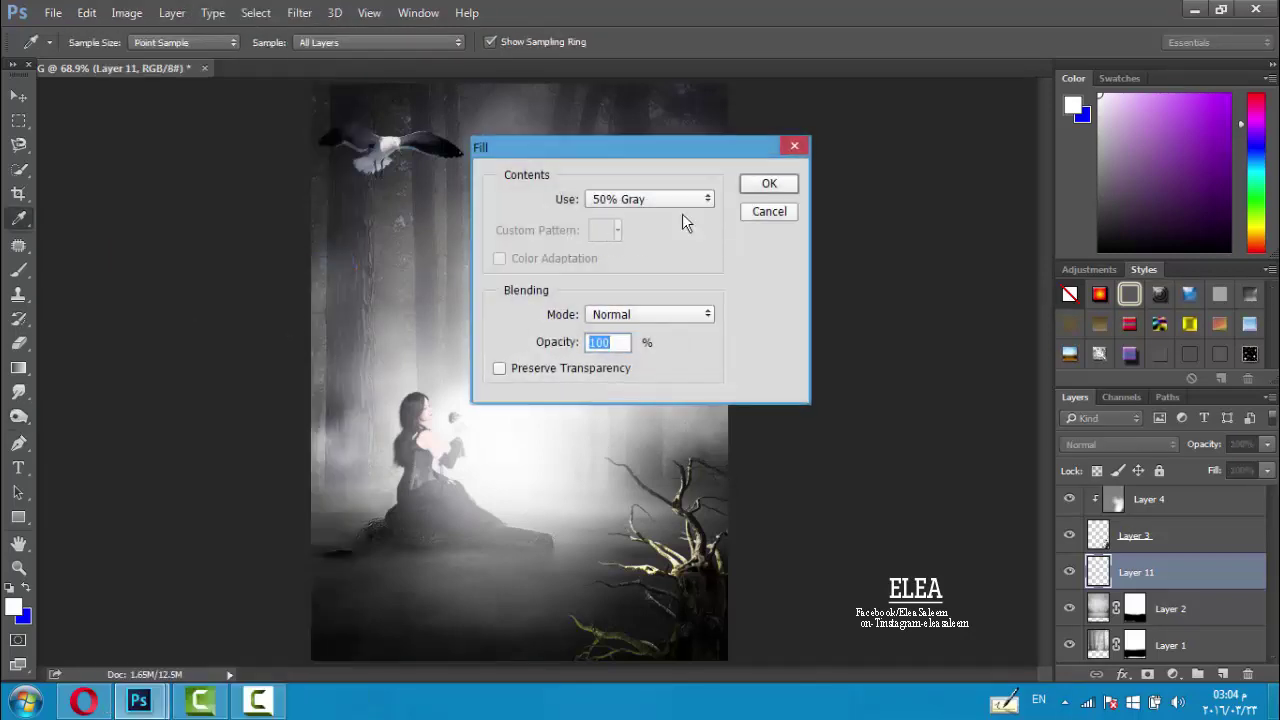
pyautogui.click(747, 191)
# Step: Set Layer 11 to Hard Light, move it below Layer 1, and zoom to 100%
pyautogui.press('o')
pyautogui.click(1104, 449)
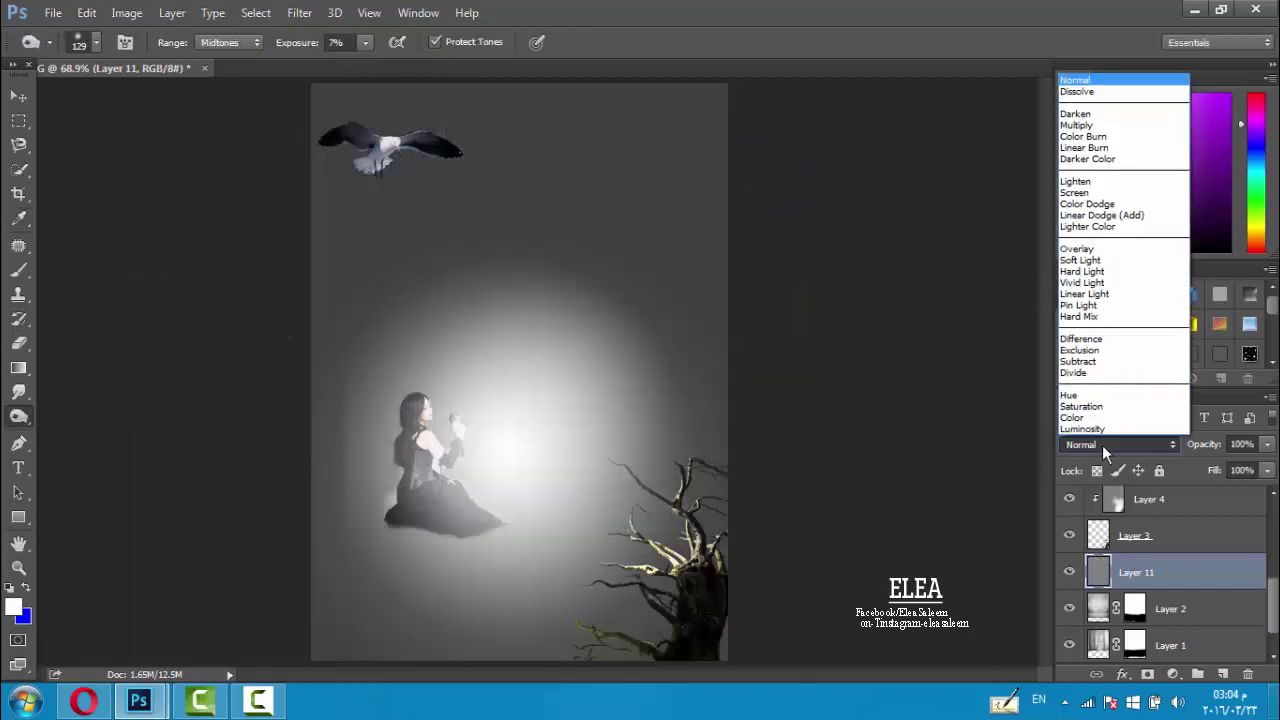
pyautogui.click(1084, 247)
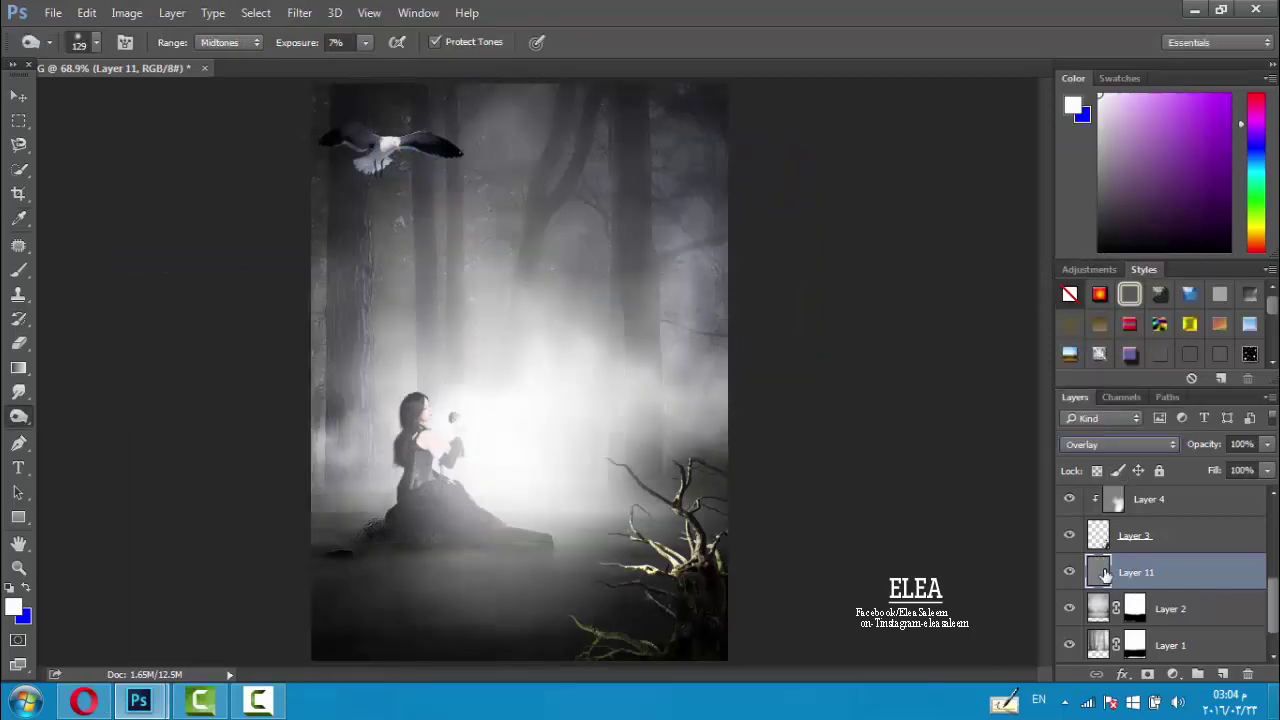
pyautogui.hotkey('shift', '+')
pyautogui.hotkey('shift', '+')
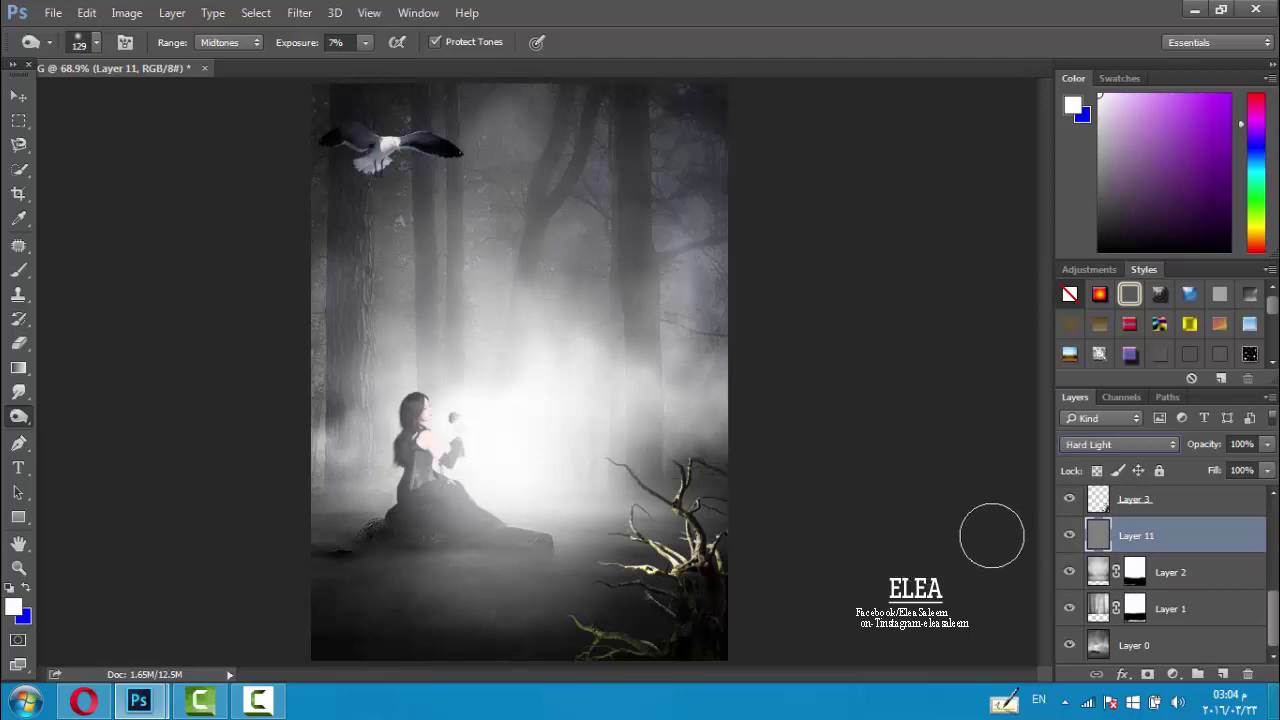
pyautogui.moveTo(1100, 536); pyautogui.dragTo(1102, 625)
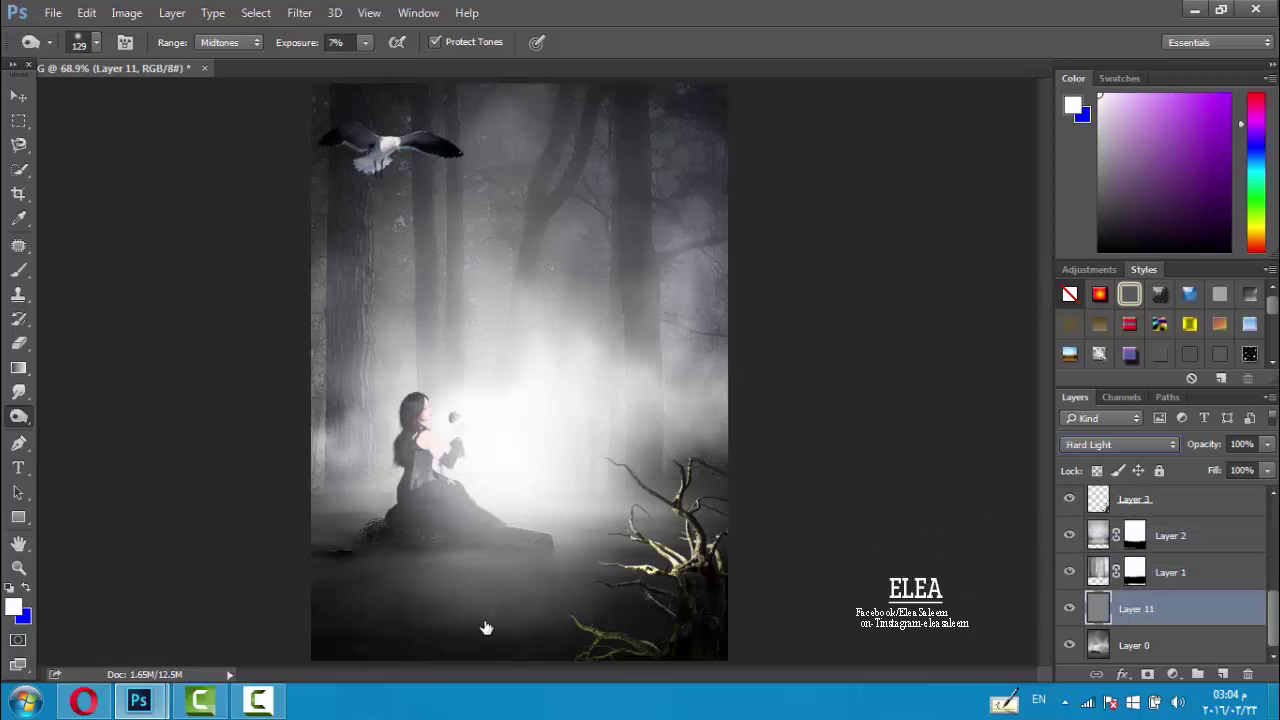
pyautogui.press('z')
pyautogui.click(511, 530)
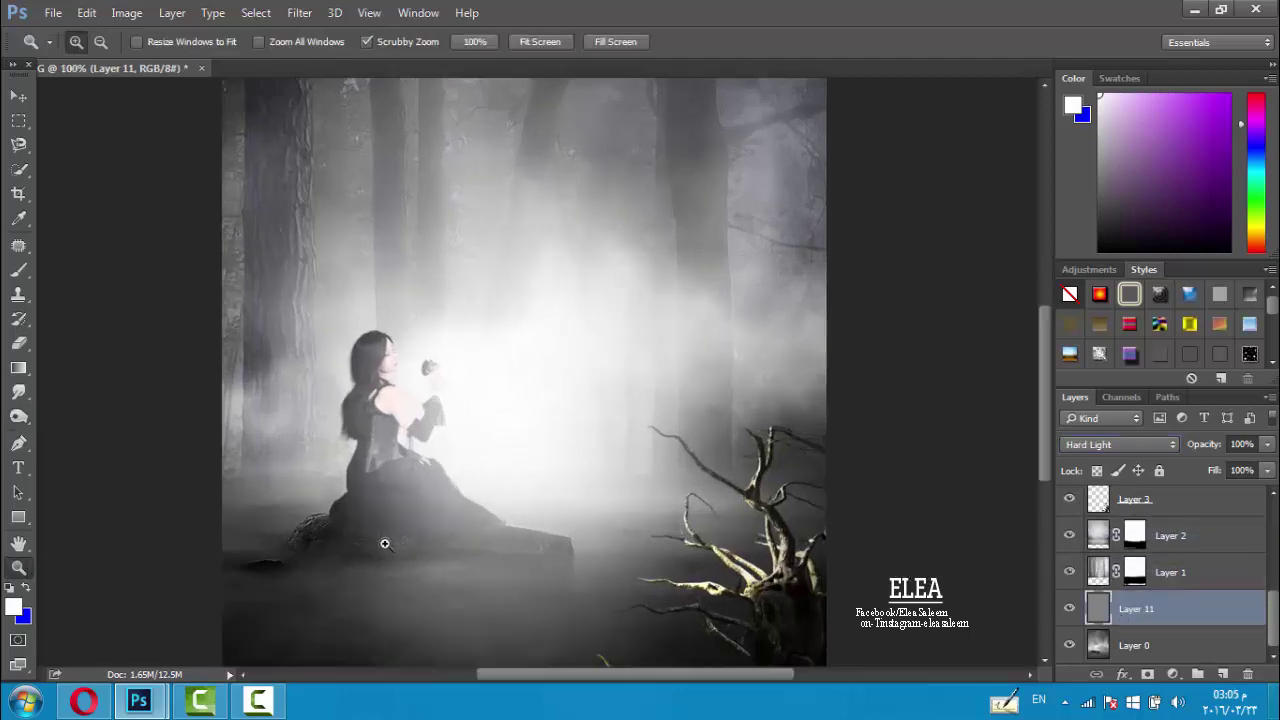
# Step: At 300% zoom, set the Burn tool to an 18 px brush with 17% exposure
pyautogui.doubleClick(384, 543)
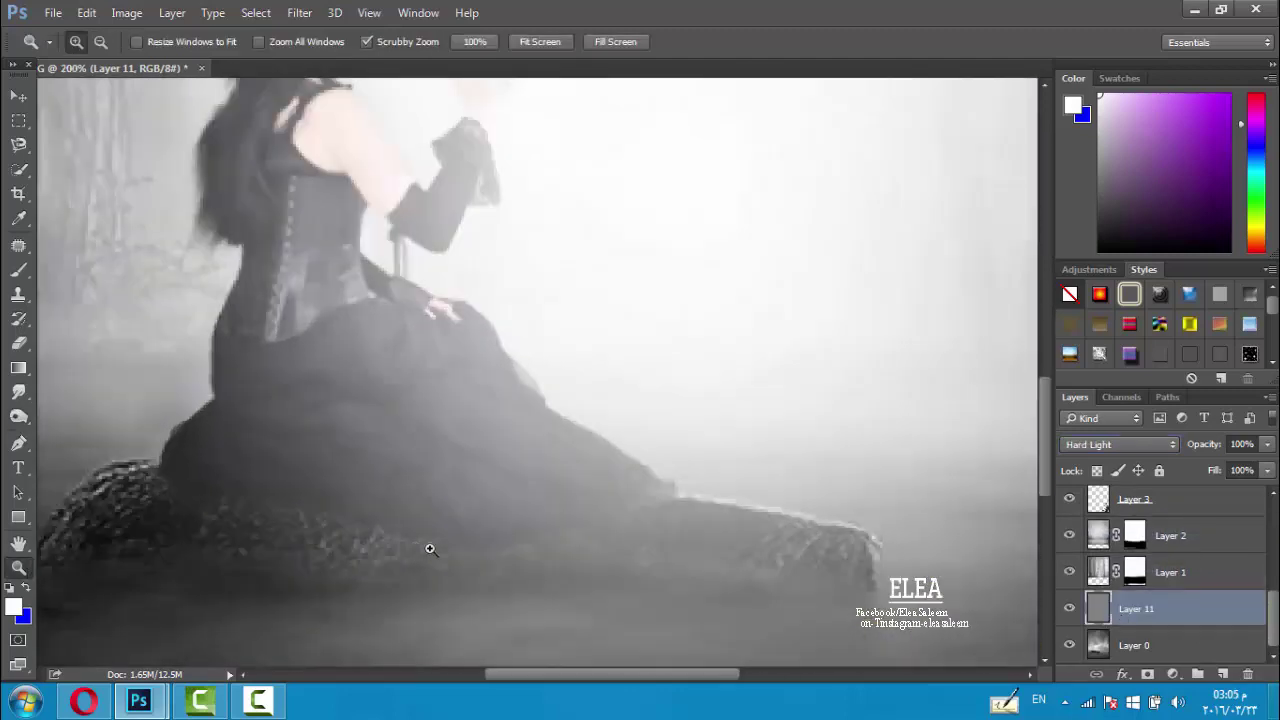
pyautogui.click(18, 416)
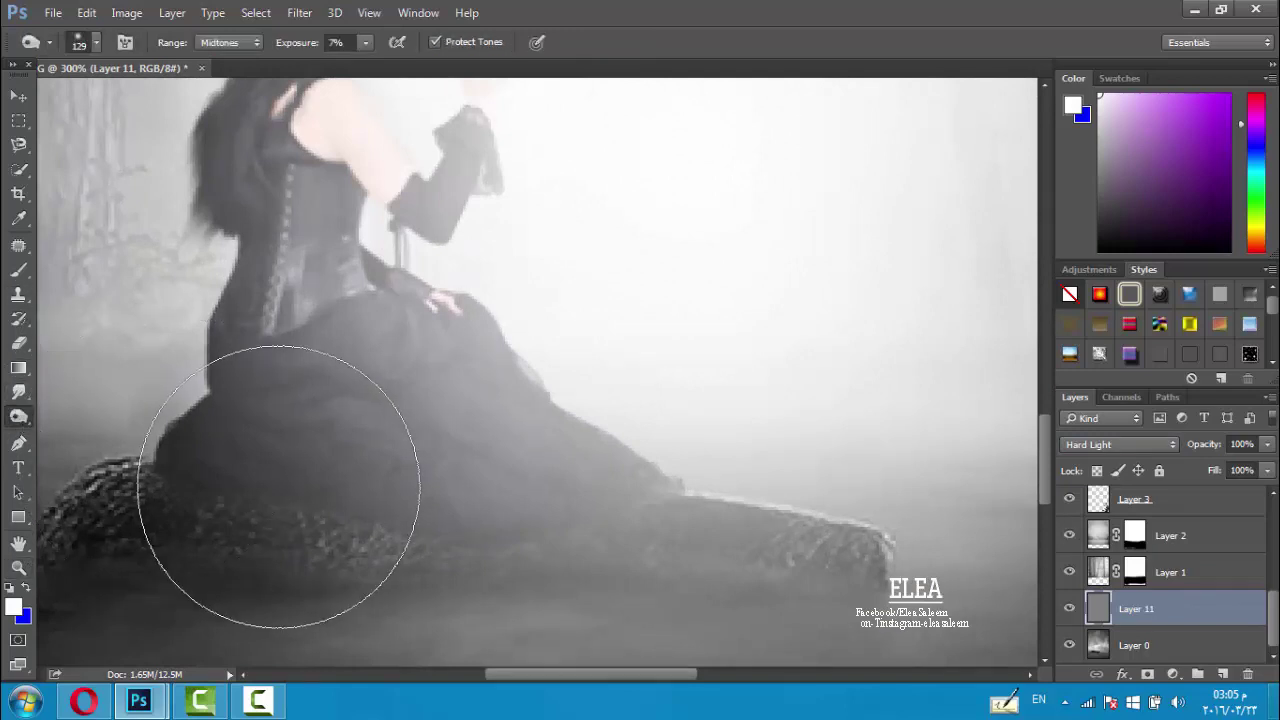
pyautogui.rightClick(278, 486)
pyautogui.moveTo(447, 440); pyautogui.dragTo(396, 439)
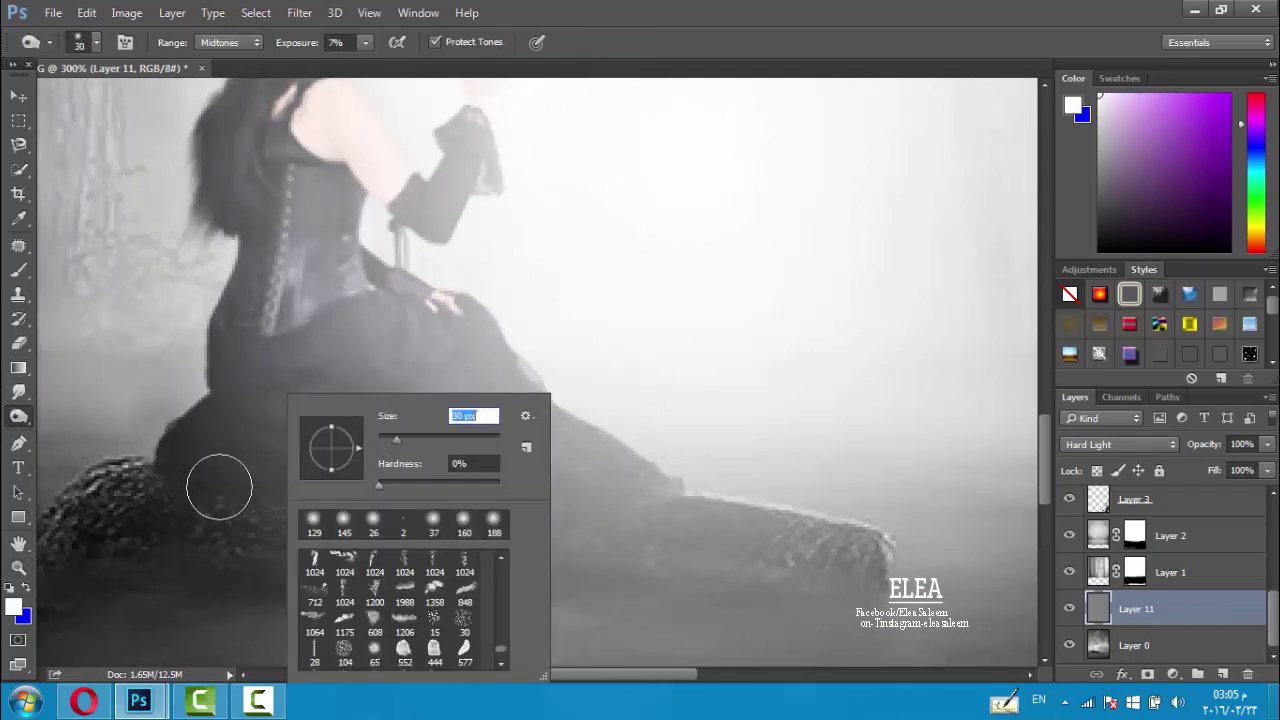
pyautogui.write('18')
pyautogui.press('Return')
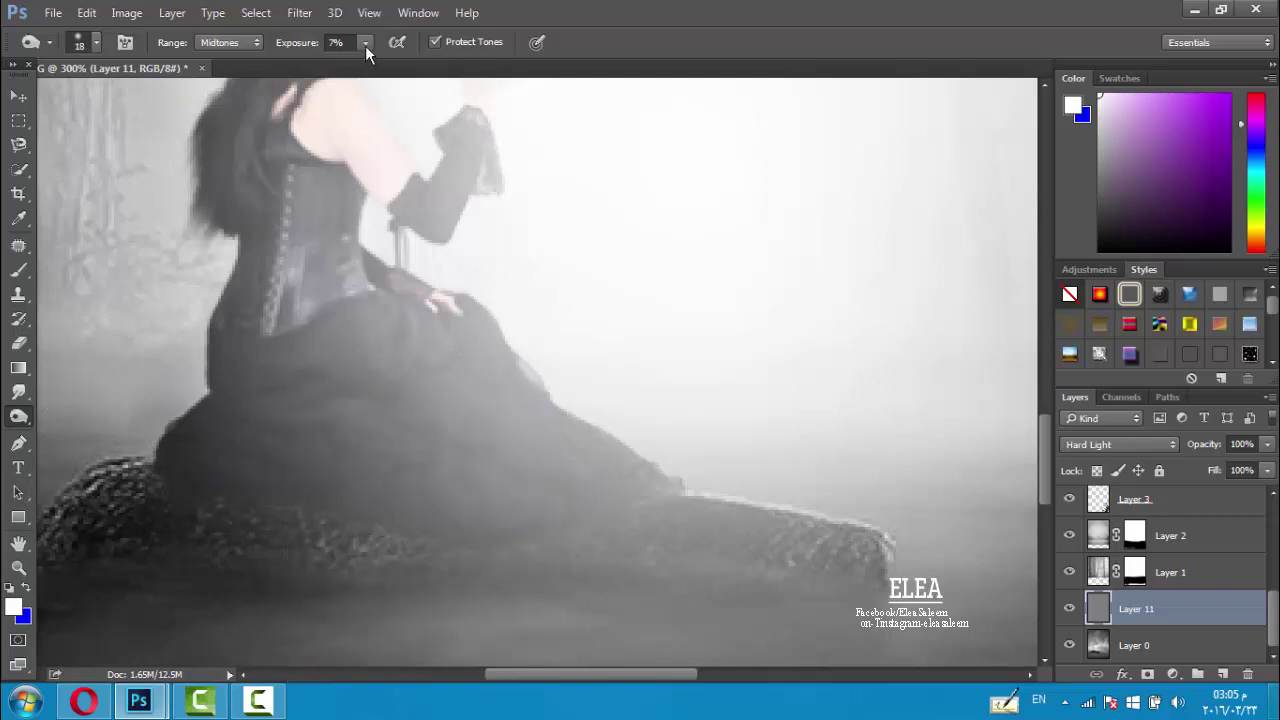
pyautogui.moveTo(365, 46); pyautogui.dragTo(374, 62)
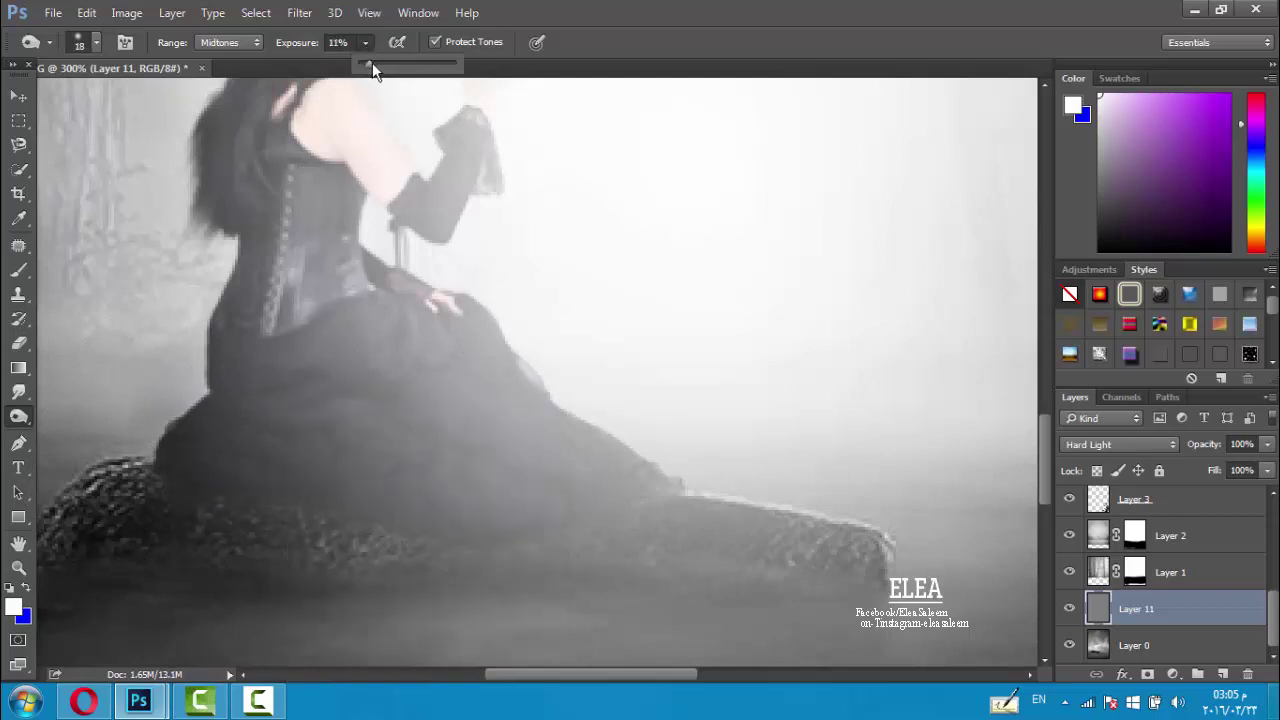
pyautogui.click(545, 565)
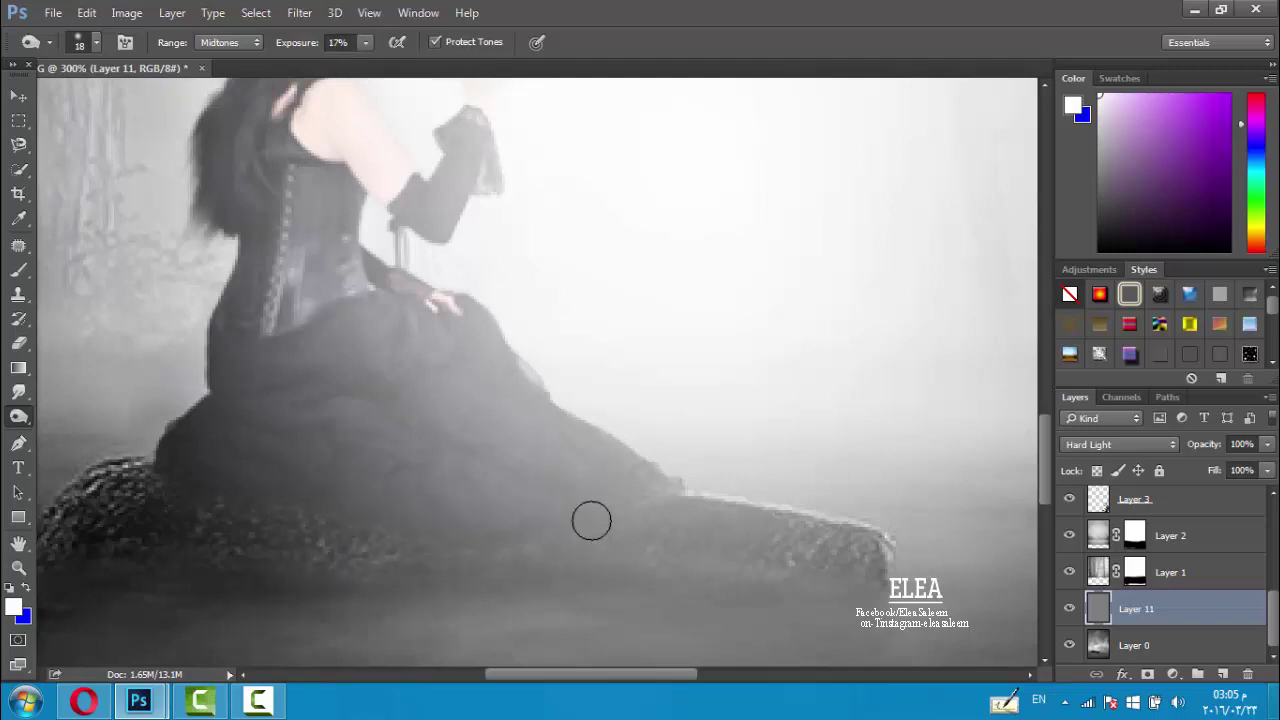
# Step: Fit the image on screen and burn the lower-left ground and left edge with a 108 px brush
pyautogui.click(20, 568)
pyautogui.click(540, 42)
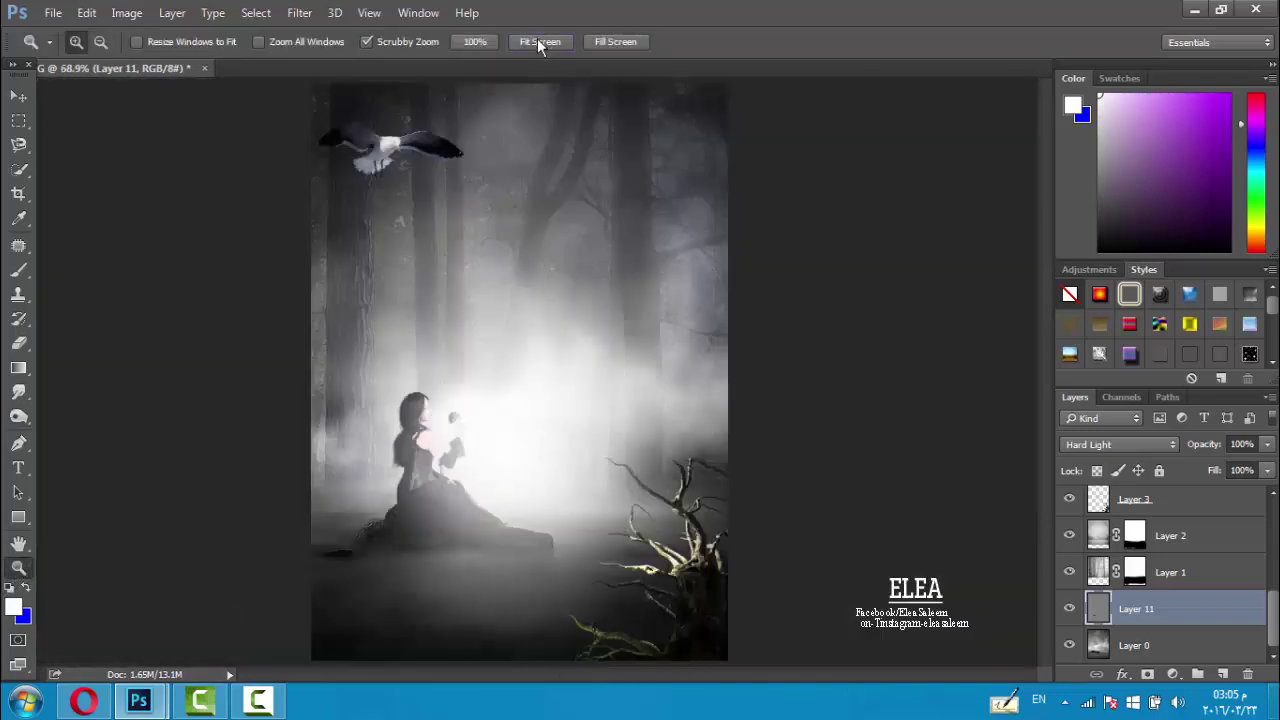
pyautogui.click(18, 416)
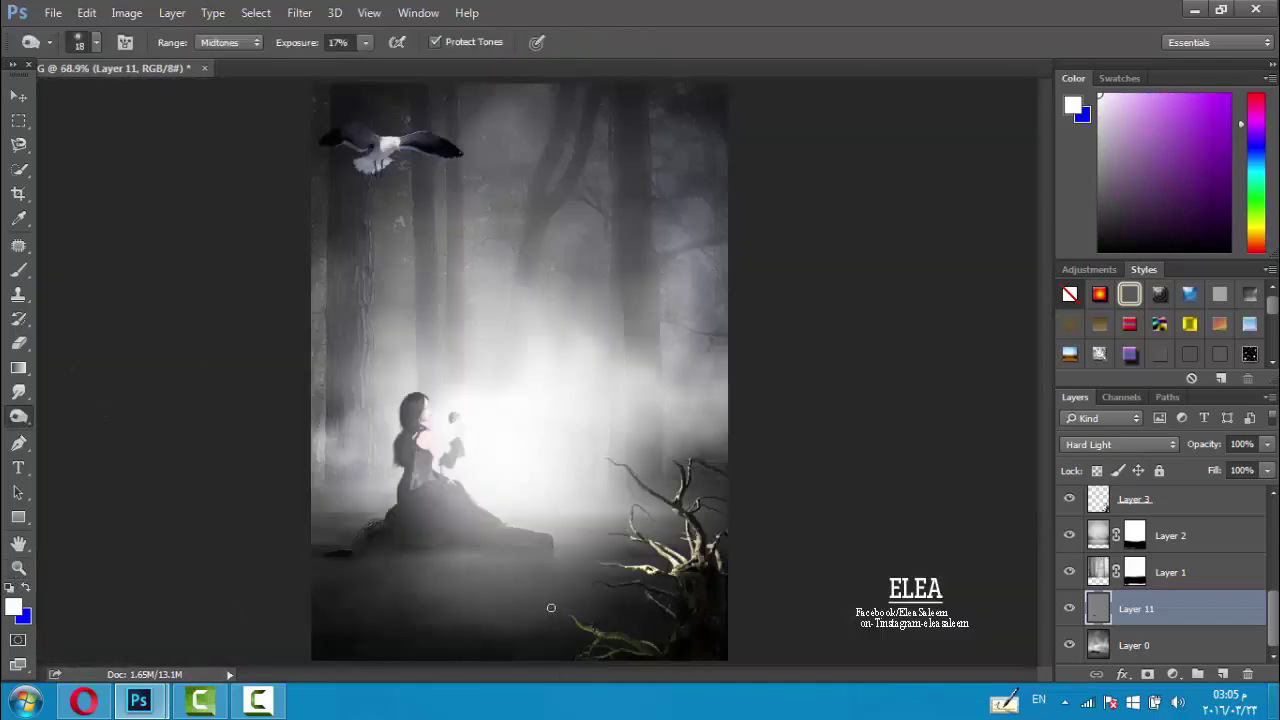
pyautogui.rightClick(508, 605)
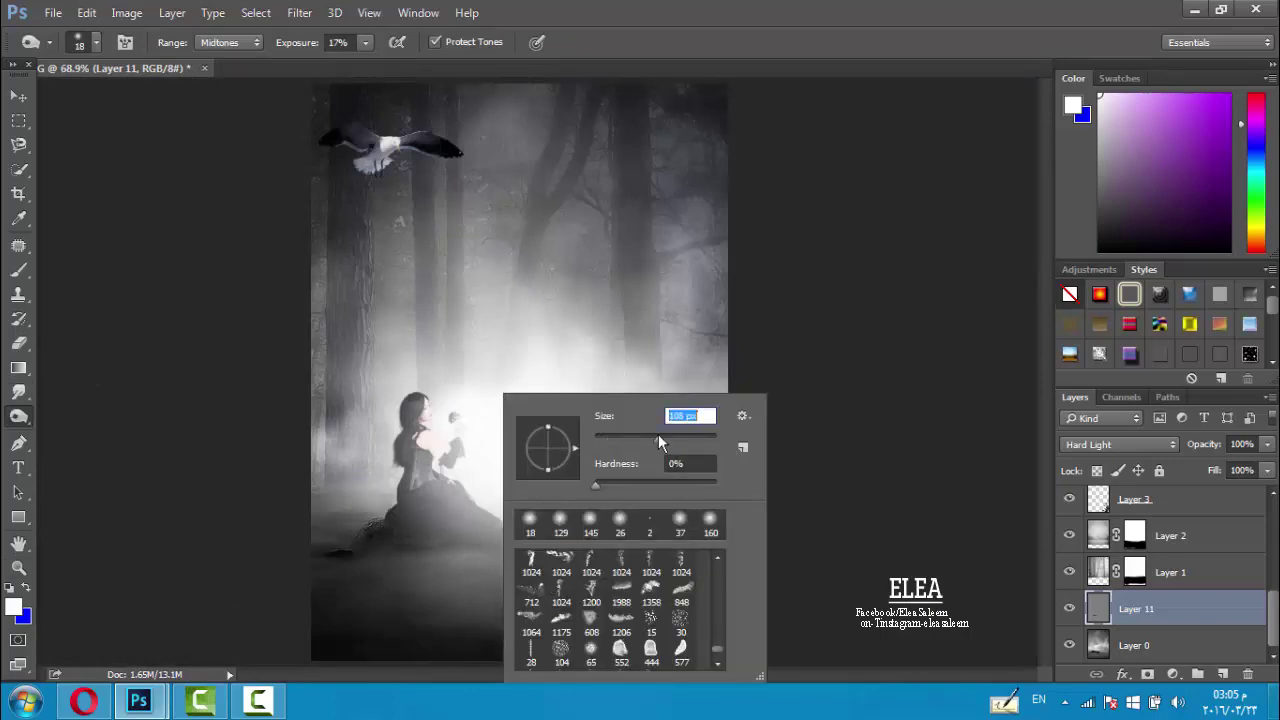
pyautogui.write('108')
pyautogui.press('Return')
pyautogui.moveTo(442, 635)
pyautogui.mouseDown()
pyautogui.moveTo(463, 640)
pyautogui.moveTo(514, 594)
pyautogui.moveTo(405, 583)
pyautogui.mouseUp()
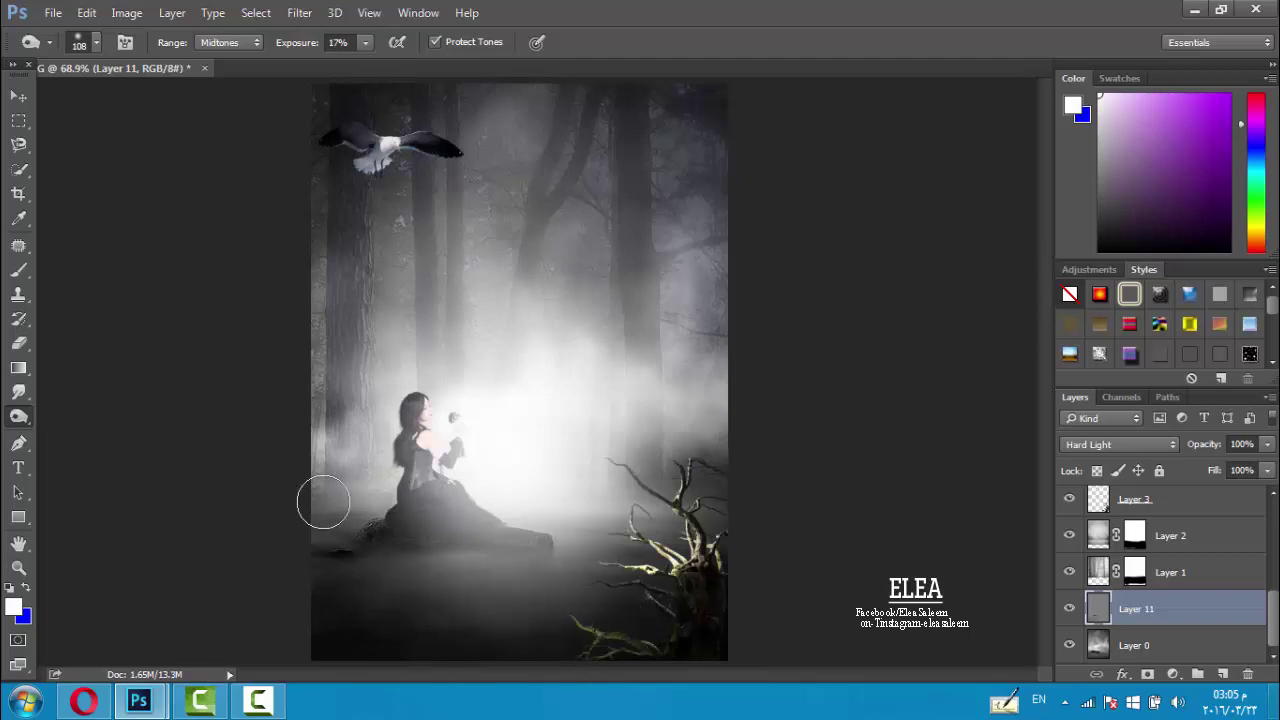
pyautogui.moveTo(320, 503)
pyautogui.mouseDown()
pyautogui.moveTo(314, 526)
pyautogui.moveTo(320, 320)
pyautogui.moveTo(286, 565)
pyautogui.moveTo(303, 503)
pyautogui.mouseUp()
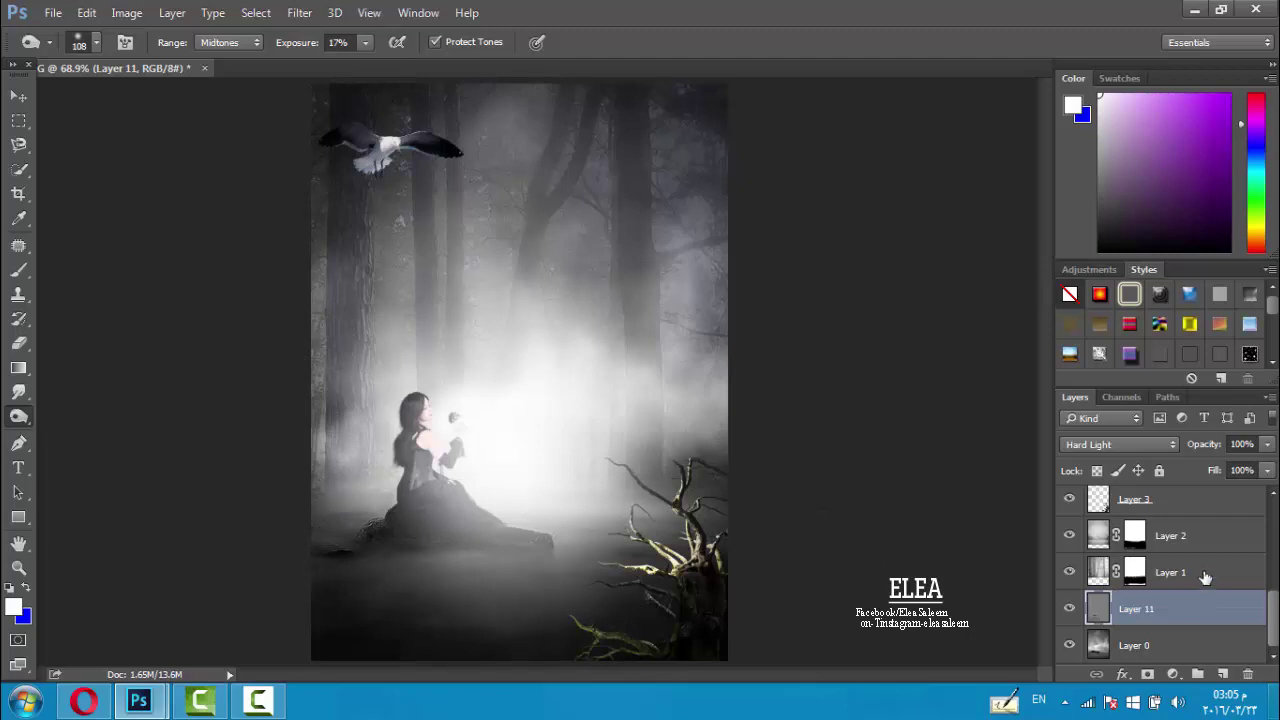
# Step: Scroll the Layers panel and select the kneeling woman's layer
pyautogui.scroll(2, 1205, 578)
pyautogui.scroll(1, 1204, 575)
pyautogui.scroll(1, 1203, 573)
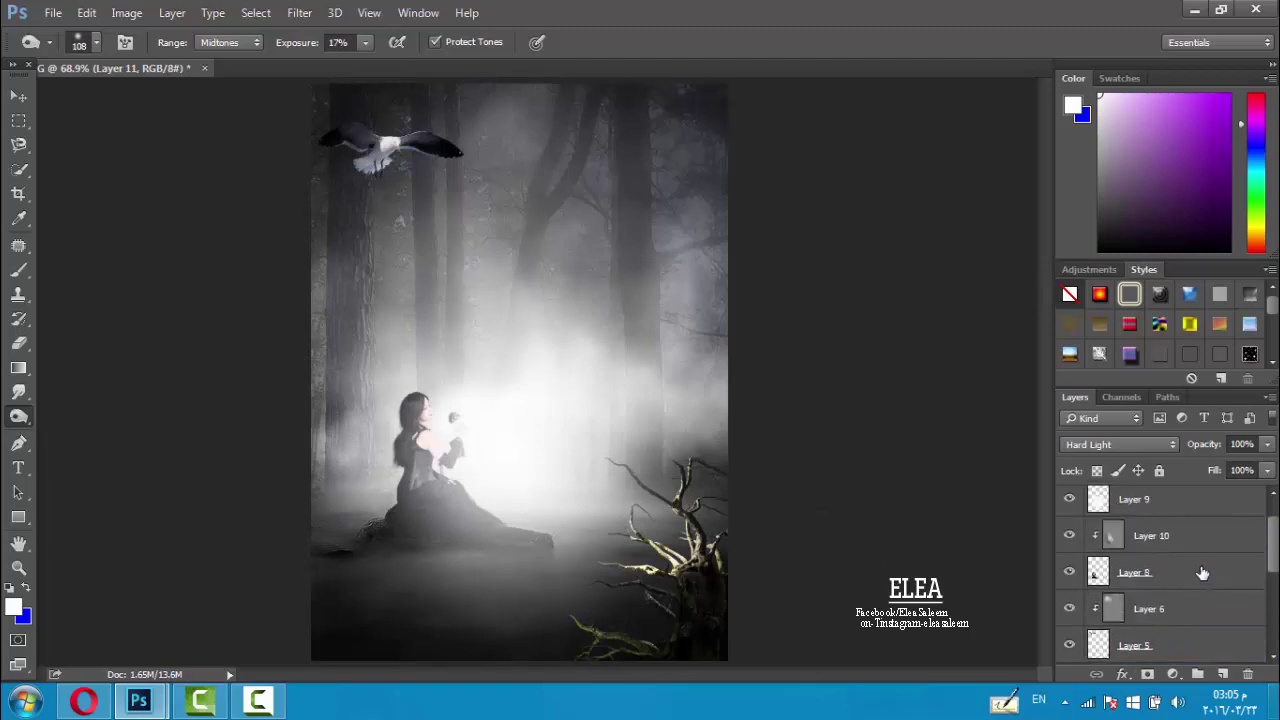
pyautogui.scroll(1, 1203, 573)
pyautogui.click(1202, 545)
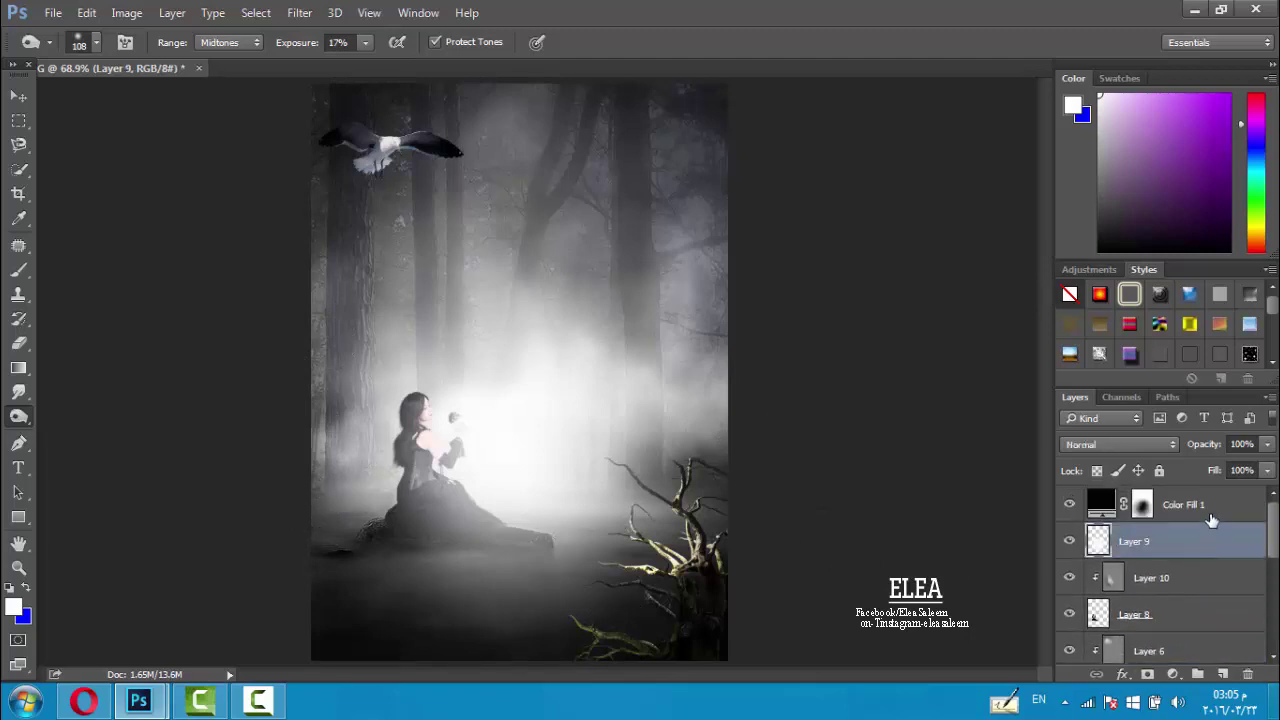
pyautogui.click(1210, 510)
pyautogui.click(1193, 550)
pyautogui.click(259, 703)
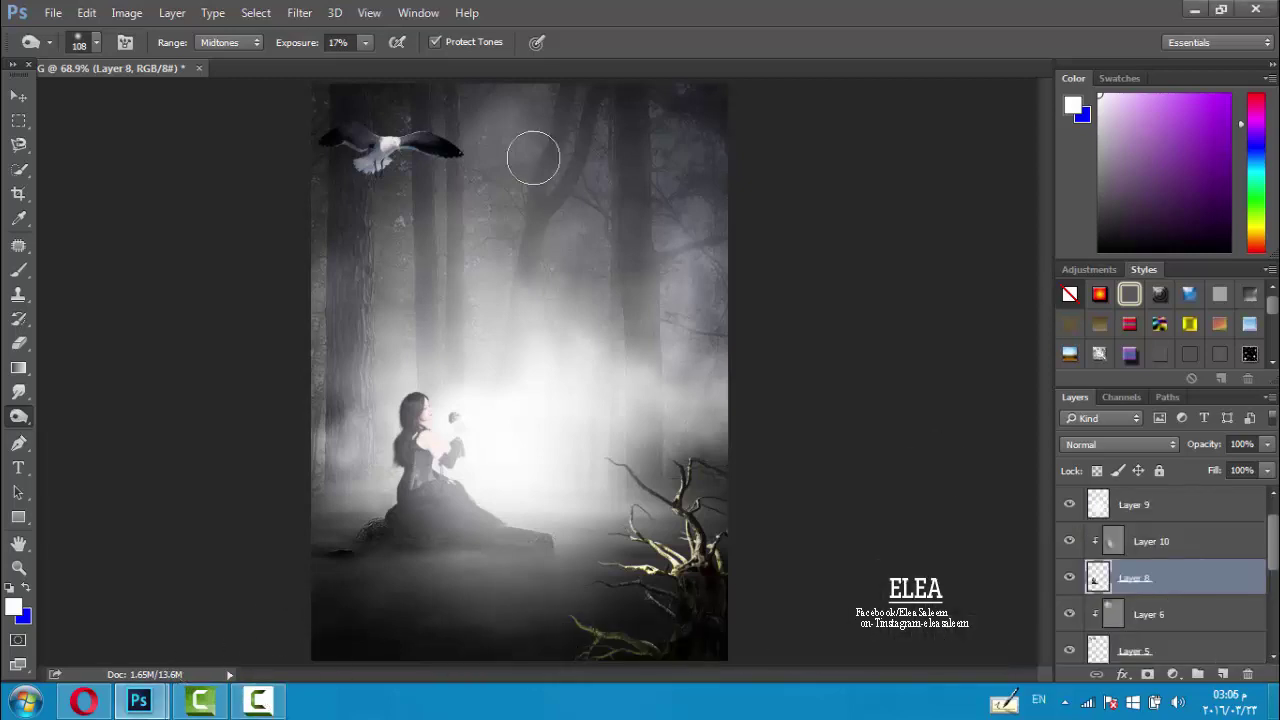
# Step: Apply a Camera Raw filter: Exposure -0.35, Contrast -9, Shadows +49, Clarity +44
pyautogui.click(301, 13)
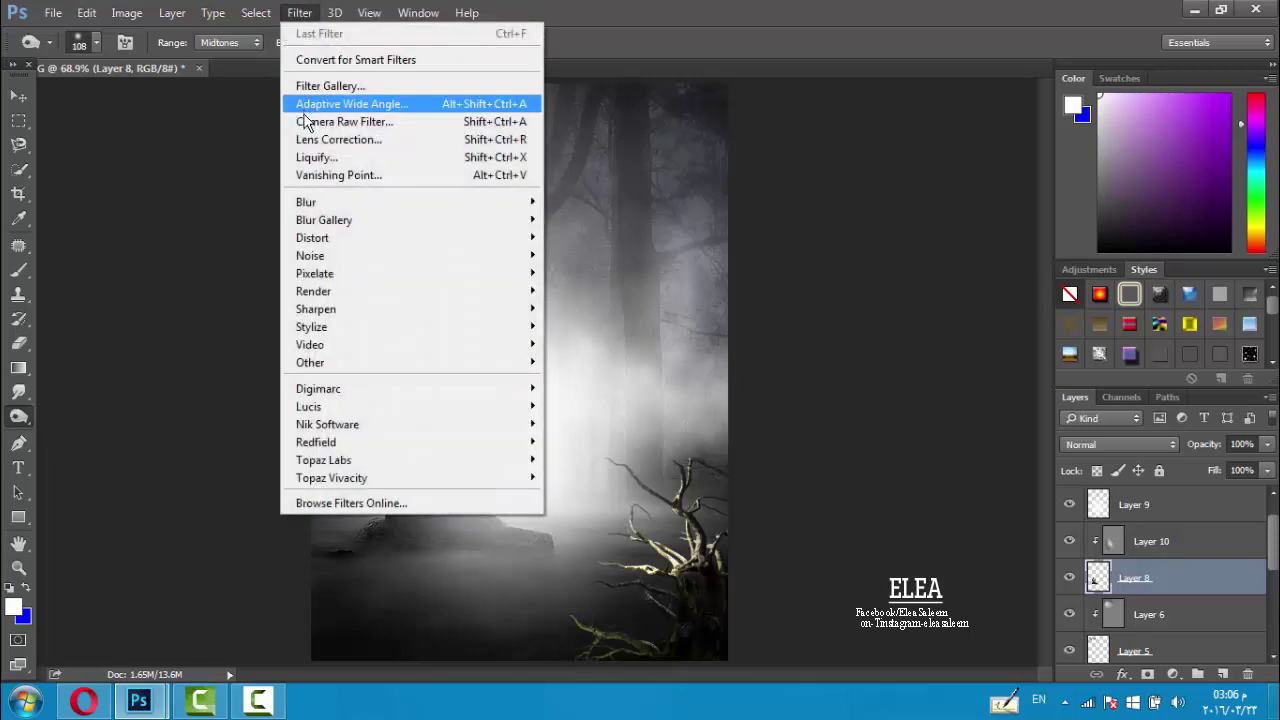
pyautogui.click(303, 112)
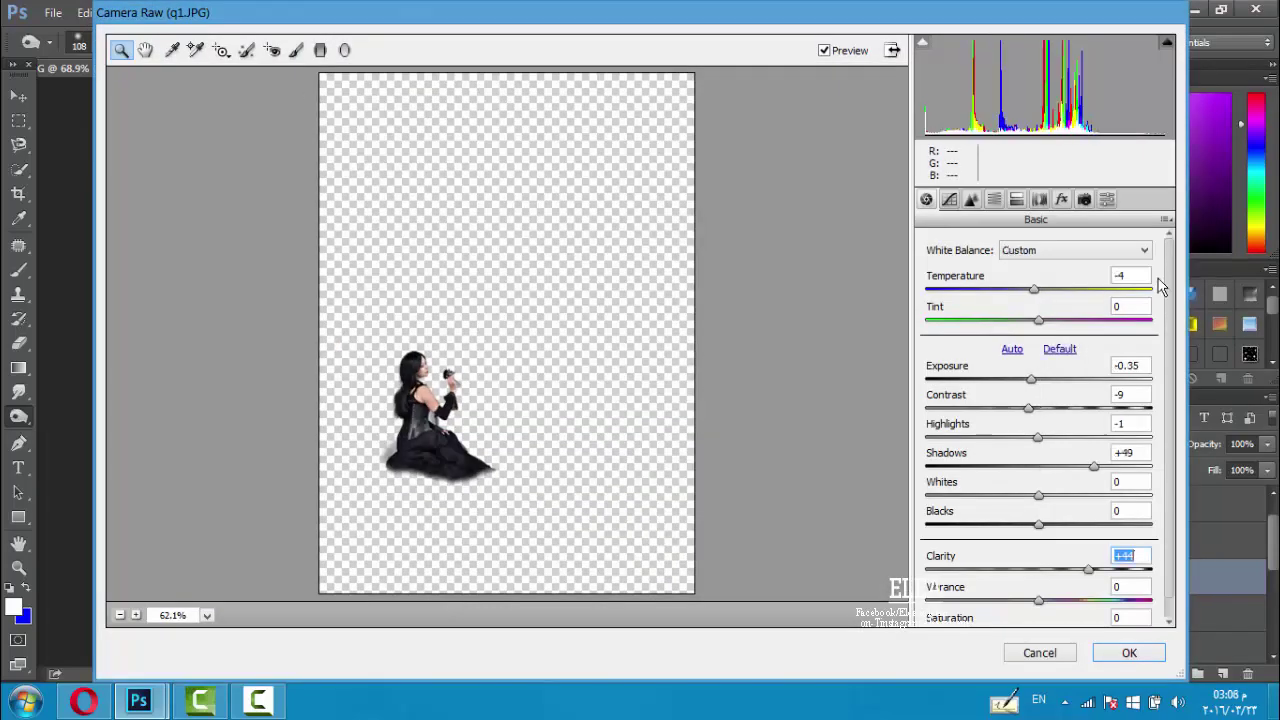
pyautogui.press('Tab')
pyautogui.press('Tab')
pyautogui.press('Tab')
pyautogui.press('Tab')
pyautogui.press('Tab')
pyautogui.press('Tab')
pyautogui.press('Tab')
pyautogui.click(1128, 652)
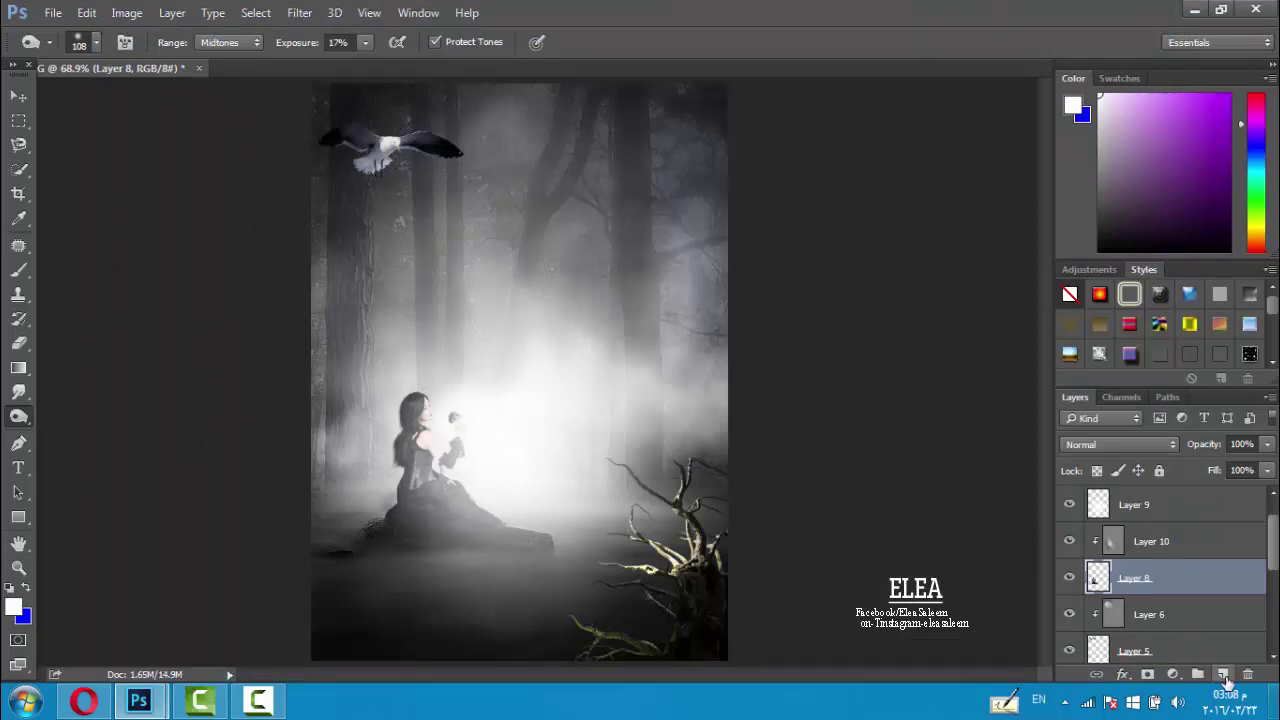
# Step: Add a Hue/Saturation adjustment layer and raise its saturation
pyautogui.click(1174, 675)
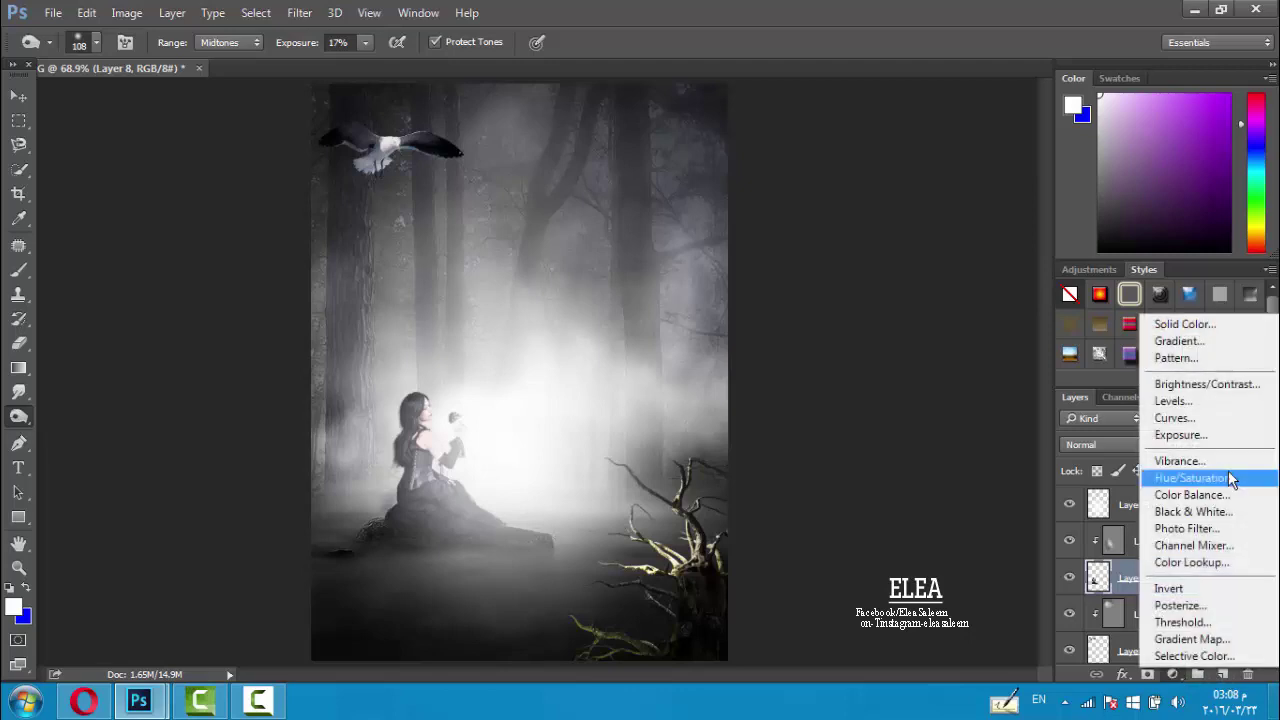
pyautogui.click(1229, 479)
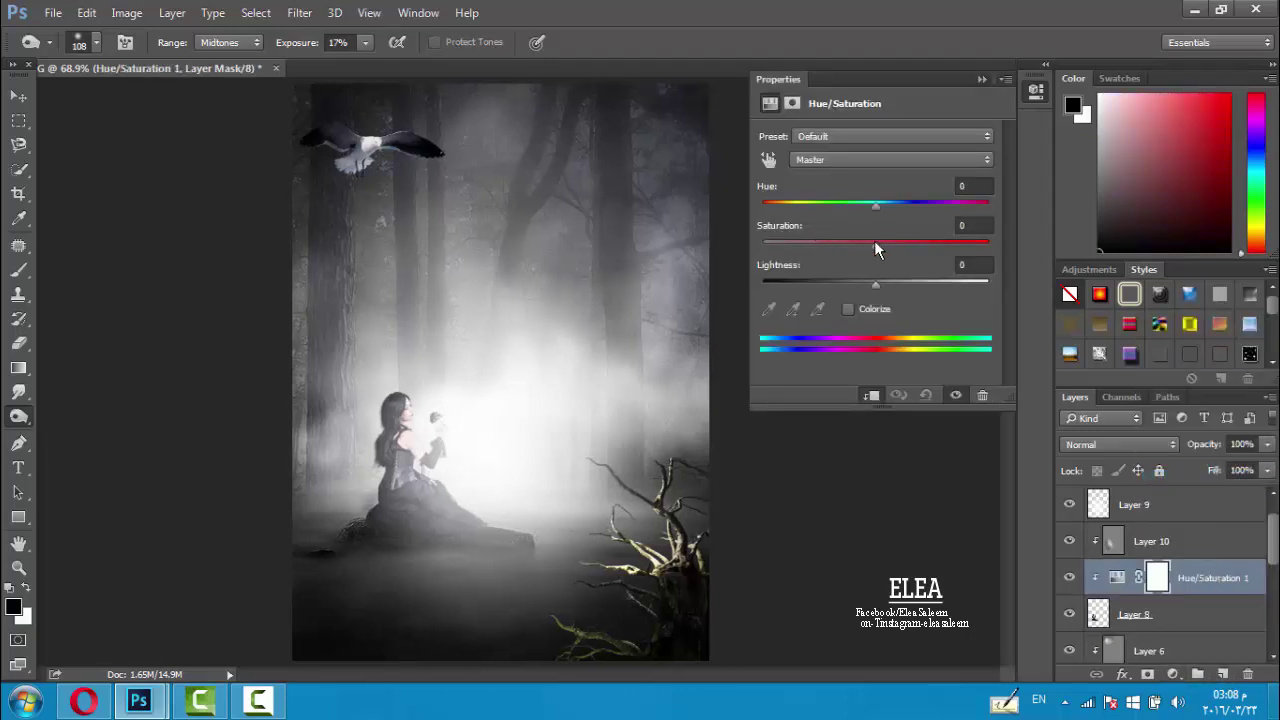
pyautogui.moveTo(875, 242); pyautogui.dragTo(900, 241)
pyautogui.moveTo(861, 240); pyautogui.dragTo(909, 240)
# Step: Limit the Hue/Saturation to Reds at +23 saturation and close Properties
pyautogui.click(862, 160)
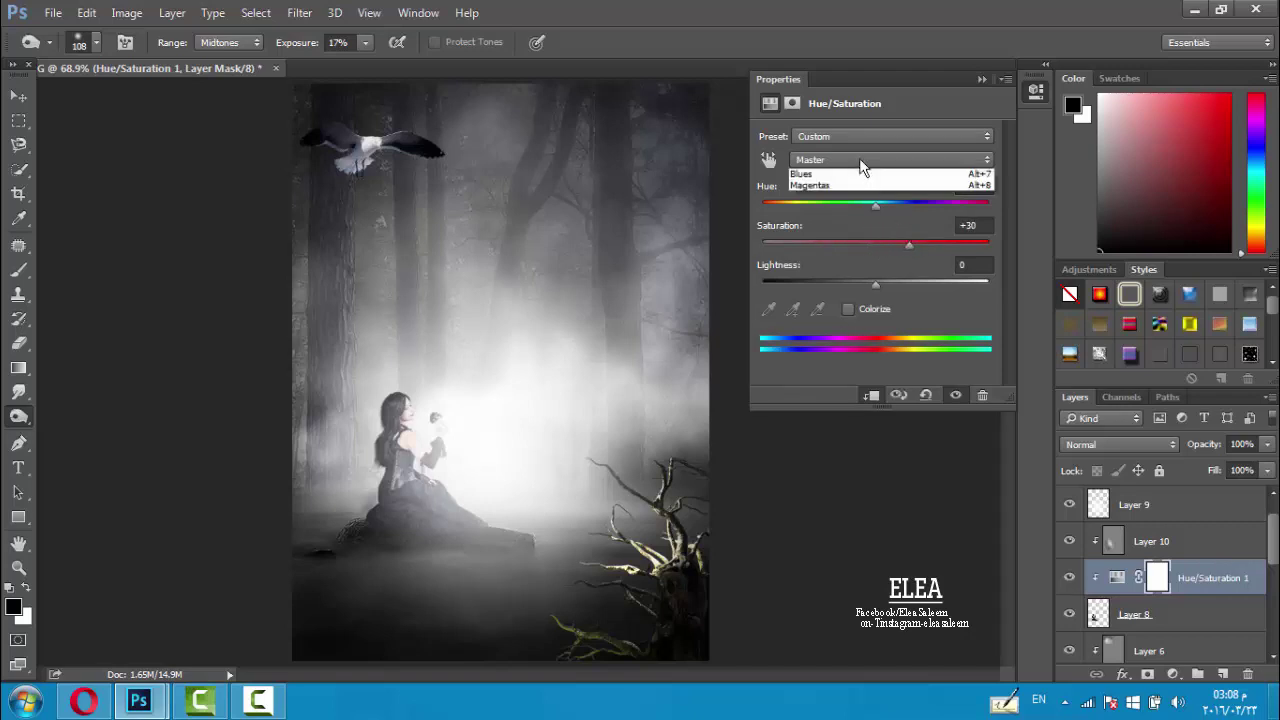
pyautogui.click(838, 192)
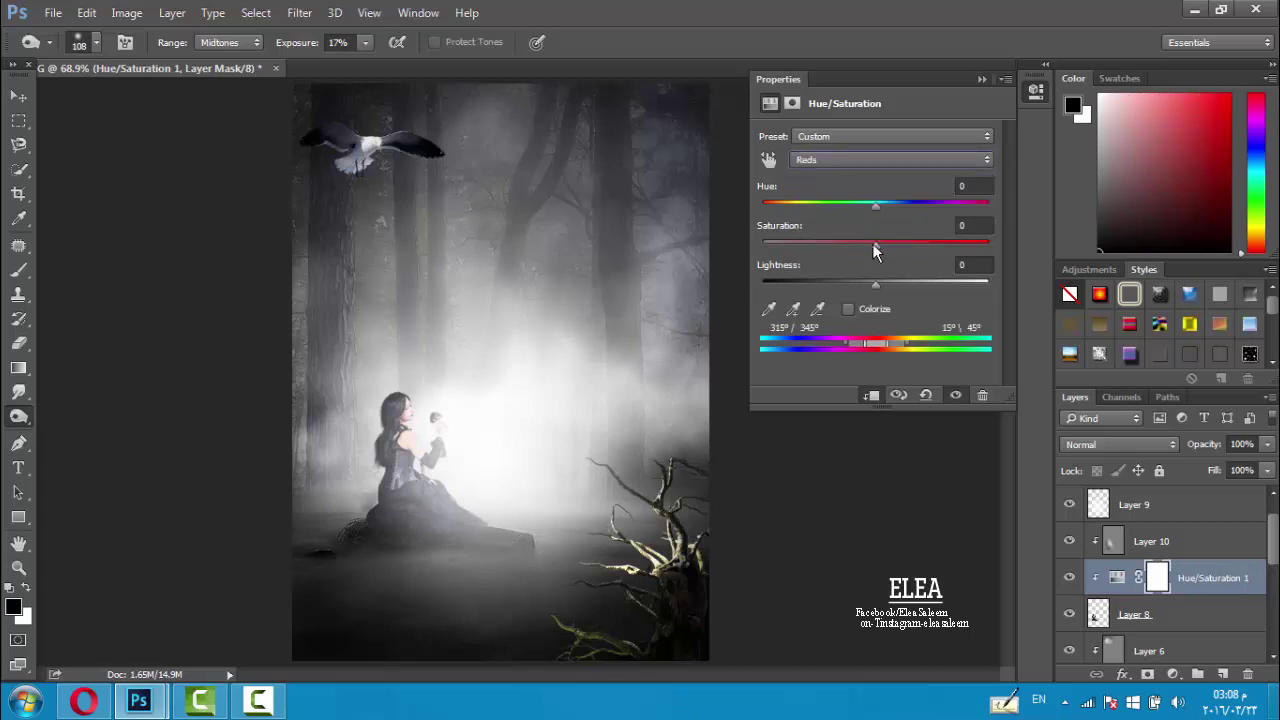
pyautogui.moveTo(898, 243)
pyautogui.mouseDown()
pyautogui.moveTo(932, 242)
pyautogui.moveTo(872, 241)
pyautogui.moveTo(901, 242)
pyautogui.mouseUp()
pyautogui.click(1006, 79)
pyautogui.click(1040, 214)
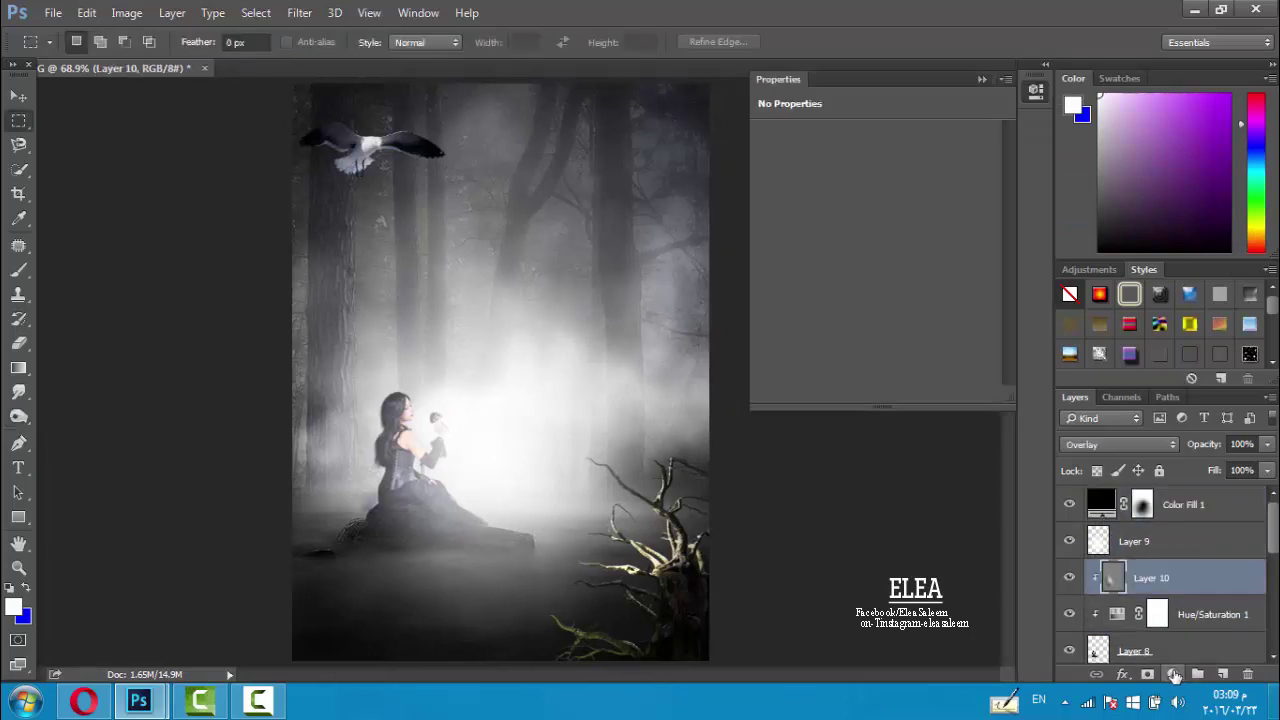
pyautogui.click(1175, 677)
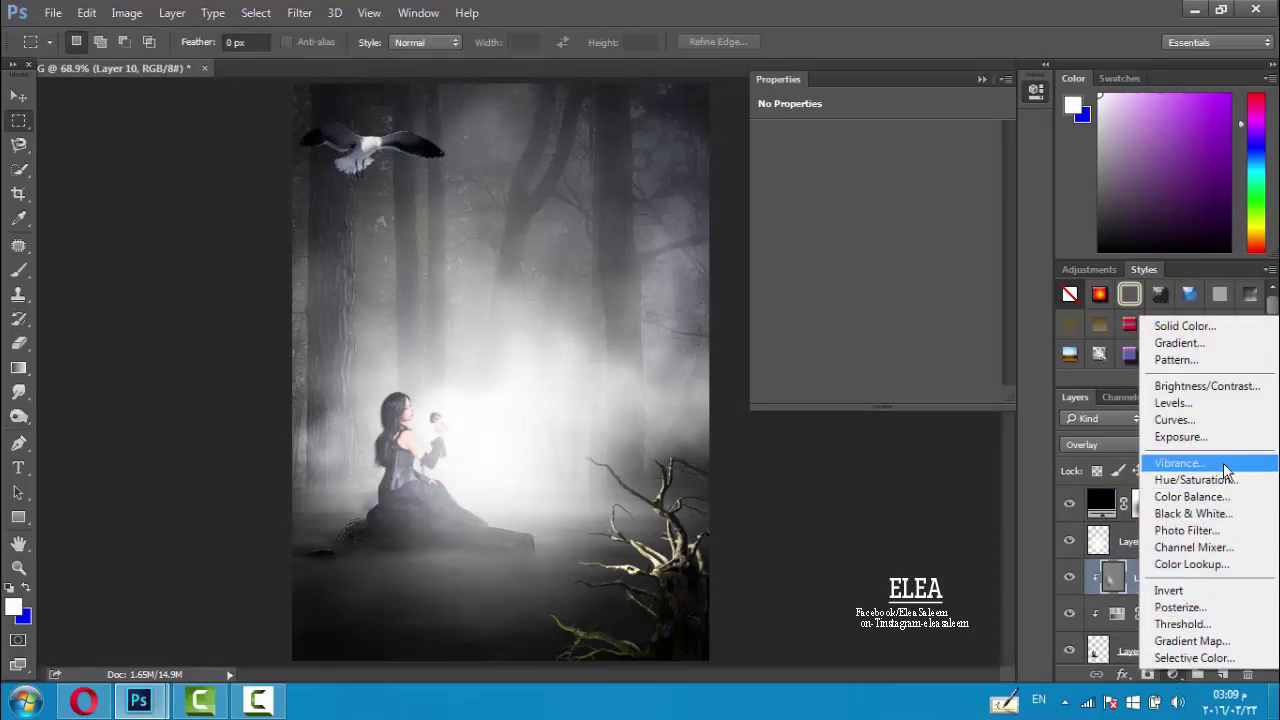
# Step: Add a Gradient Map adjustment layer using the Blue, Red, Yellow gradient preset
pyautogui.click(1182, 641)
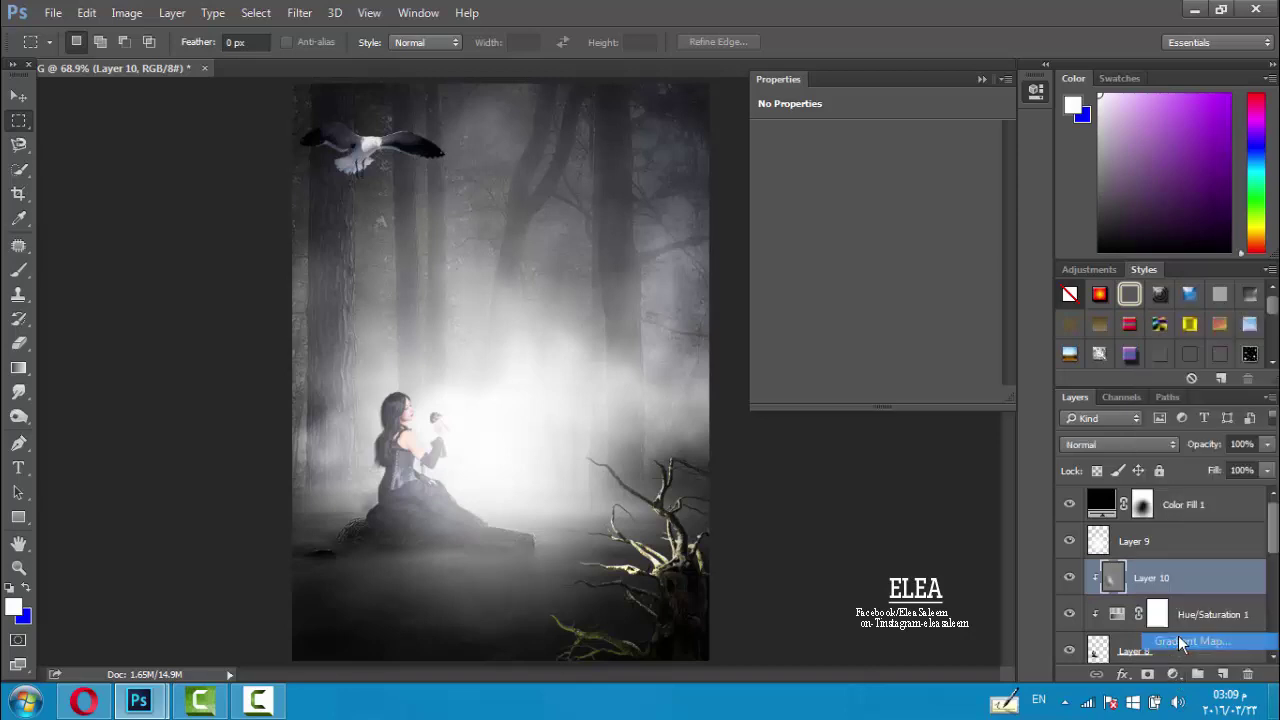
pyautogui.click(866, 140)
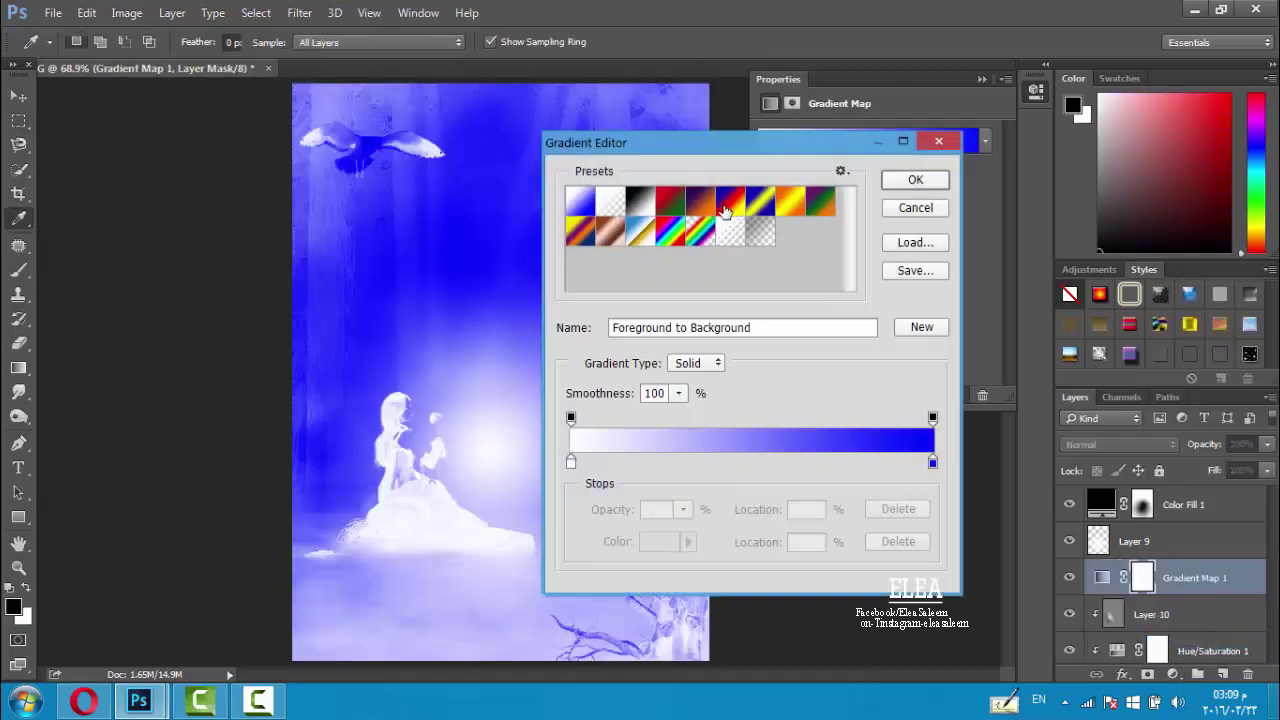
pyautogui.click(731, 202)
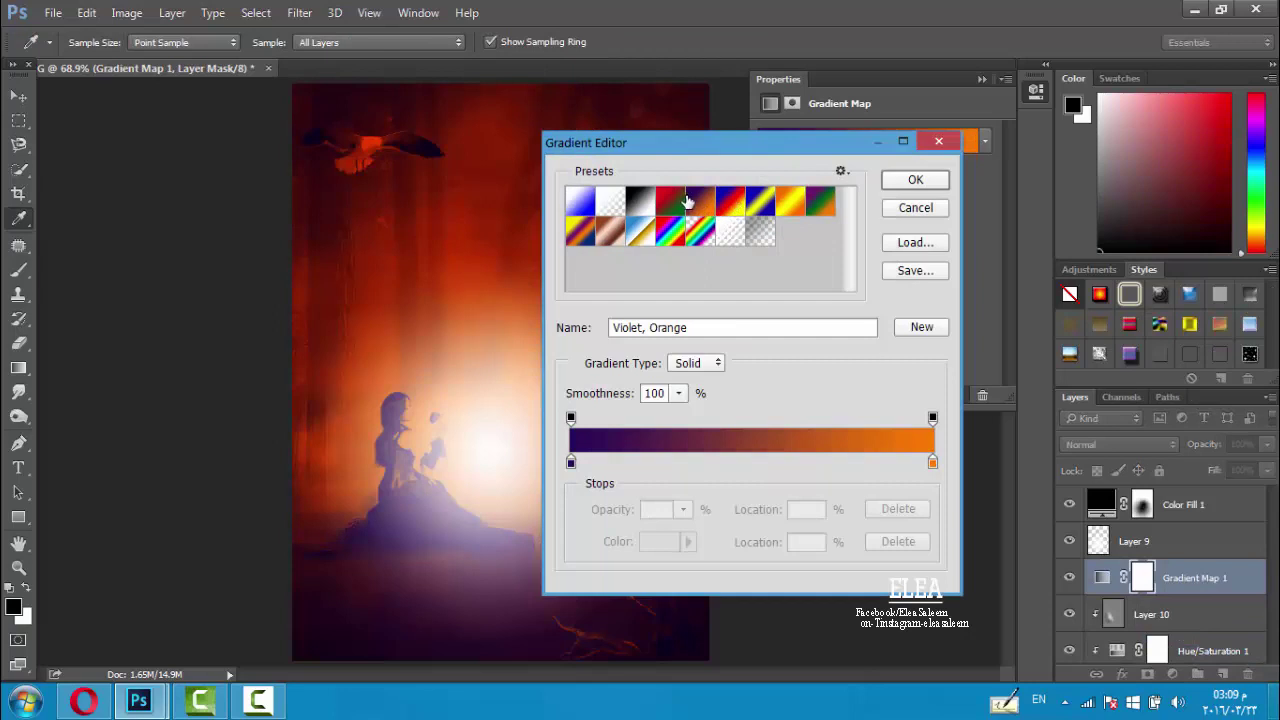
pyautogui.click(682, 204)
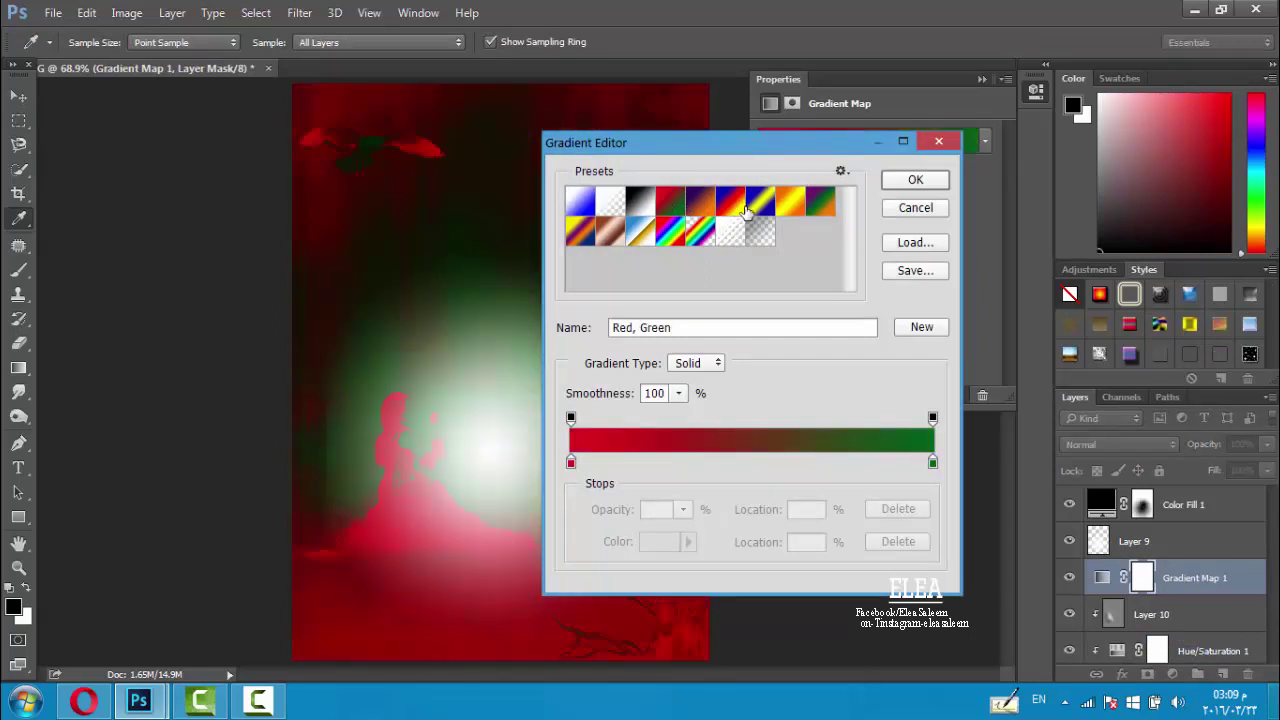
pyautogui.click(731, 207)
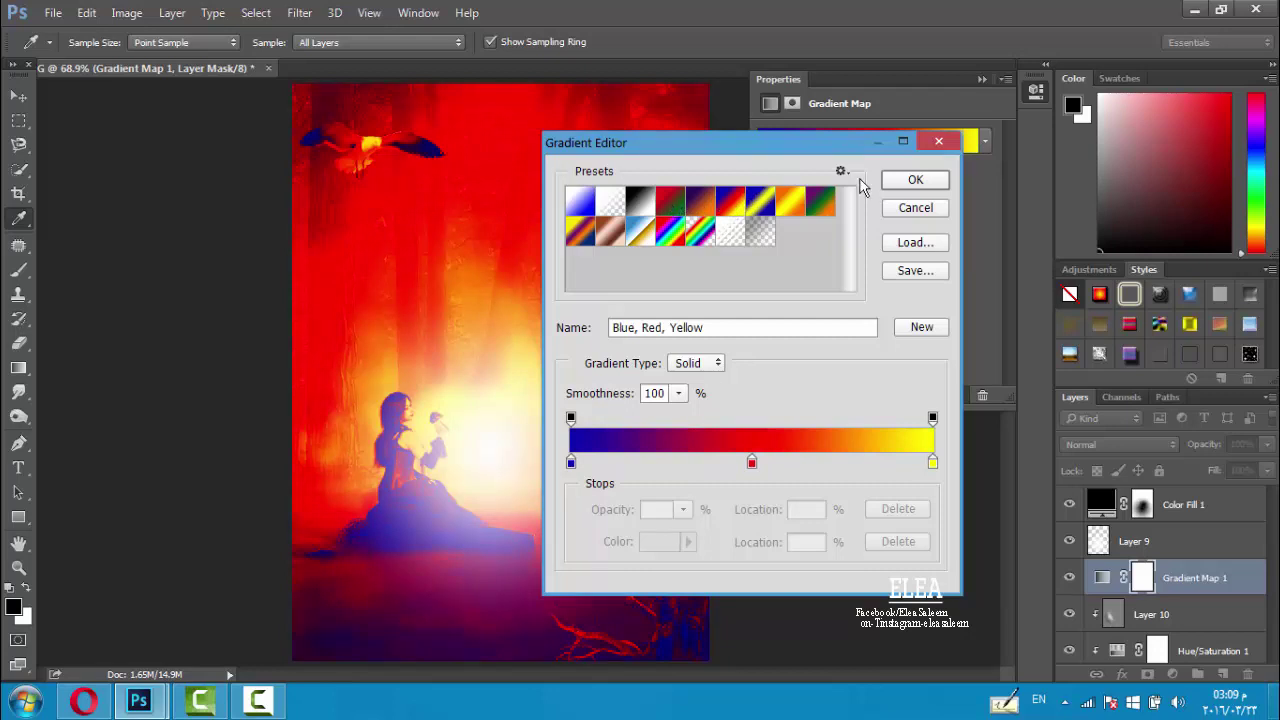
pyautogui.click(914, 180)
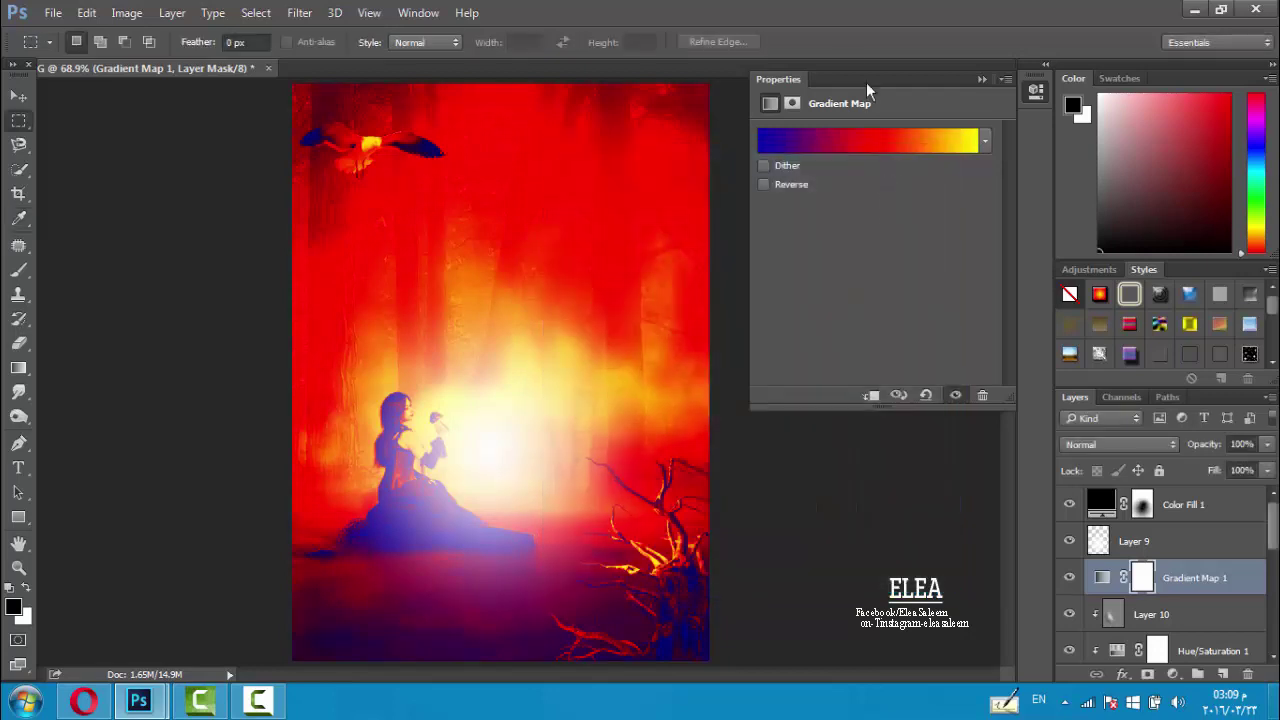
# Step: Blend the gradient map in Soft Light mode at 11% opacity
pyautogui.click(1102, 577)
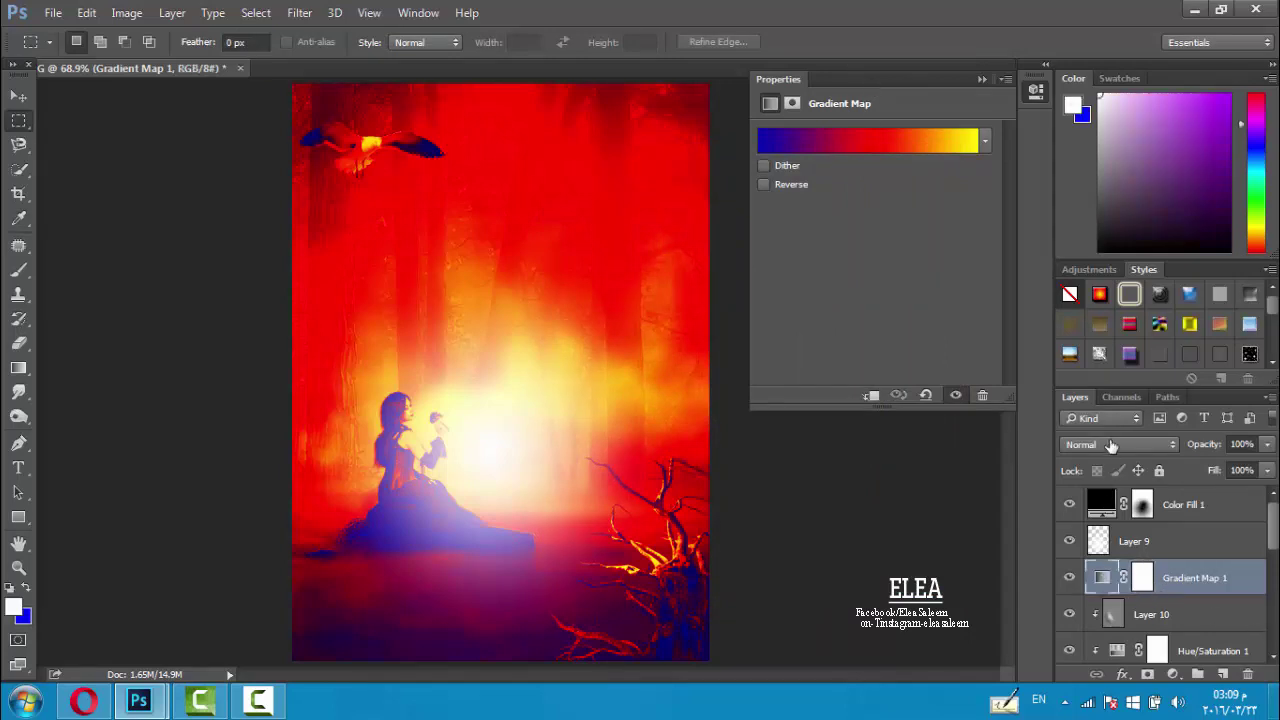
pyautogui.click(1110, 444)
pyautogui.click(1082, 260)
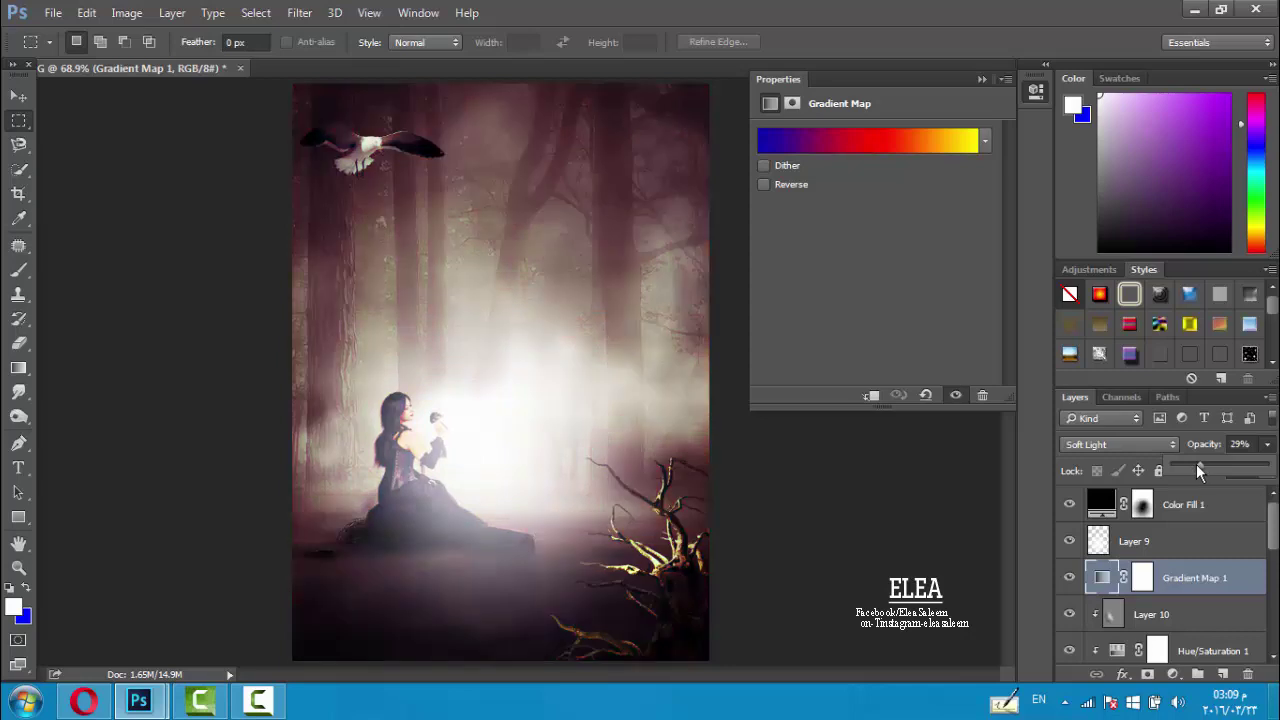
pyautogui.moveTo(1198, 464); pyautogui.dragTo(1190, 471)
# Step: Switch the gradient map's gradient to the Violet, Orange preset
pyautogui.click(835, 148)
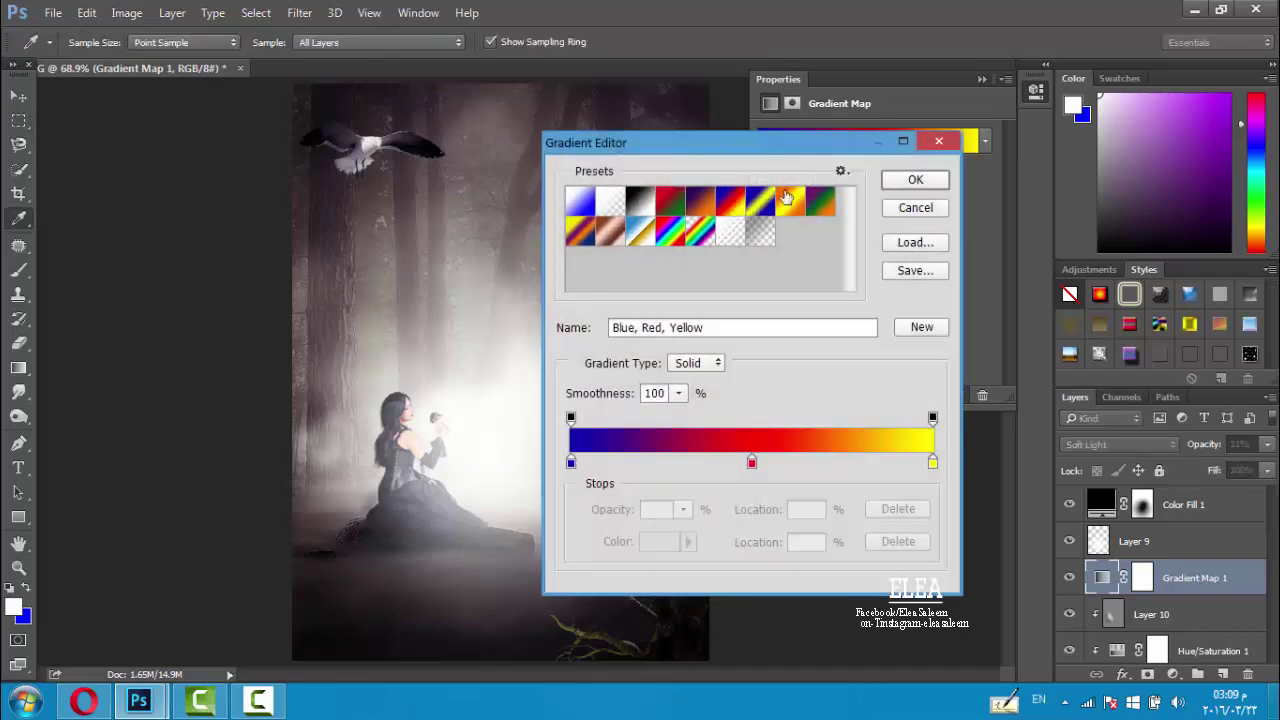
pyautogui.click(788, 199)
pyautogui.click(706, 213)
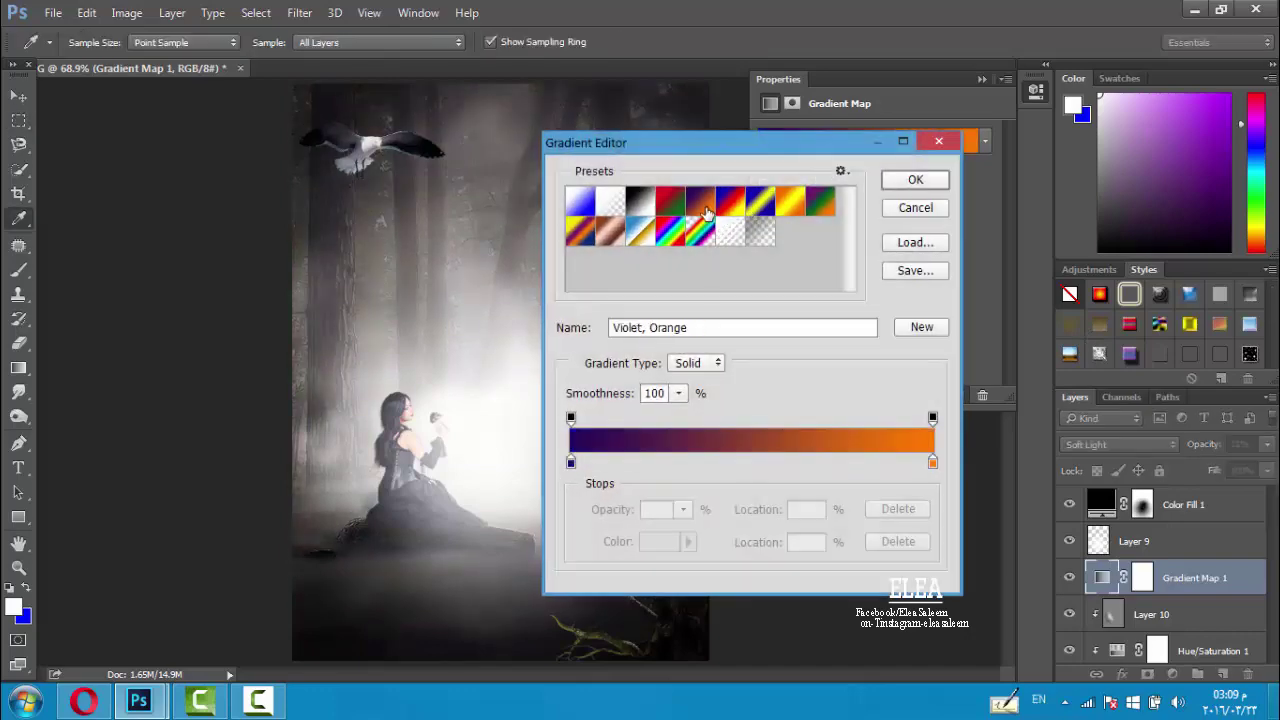
pyautogui.click(915, 179)
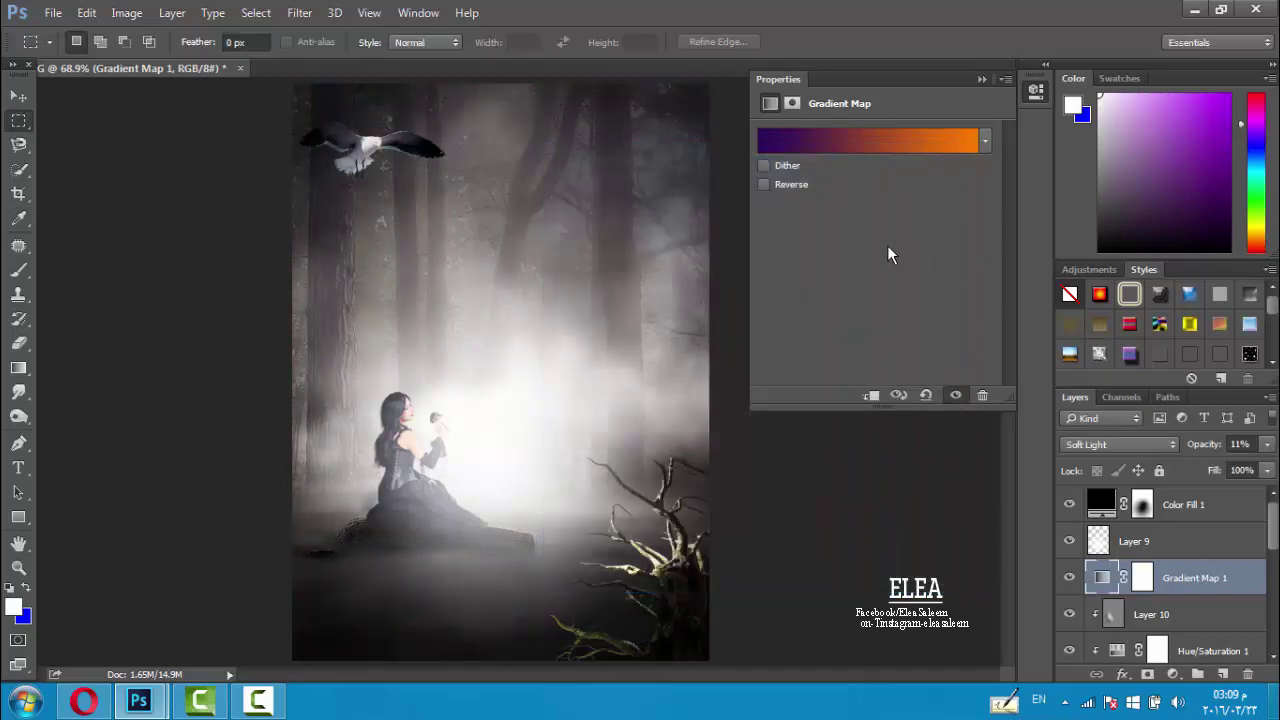
# Step: Raise the Gradient Map opacity to 16% and select the Color Fill 1 layer
pyautogui.click(1155, 541)
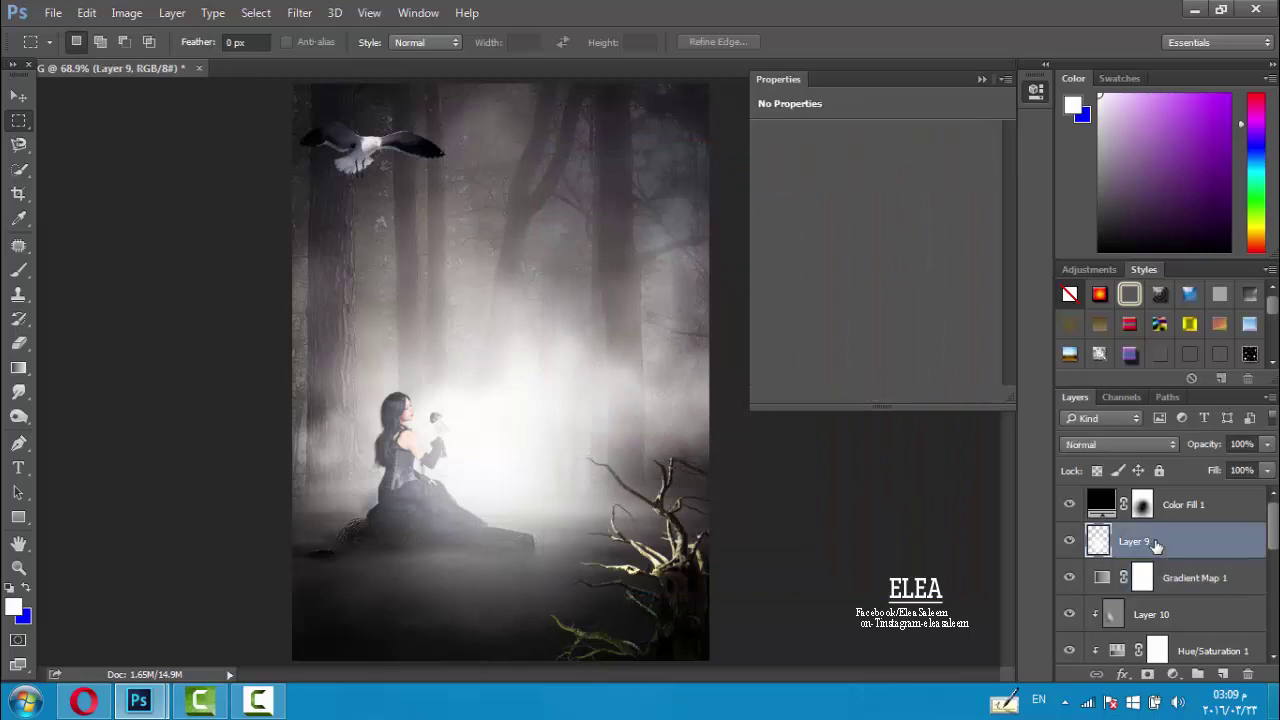
pyautogui.click(1146, 570)
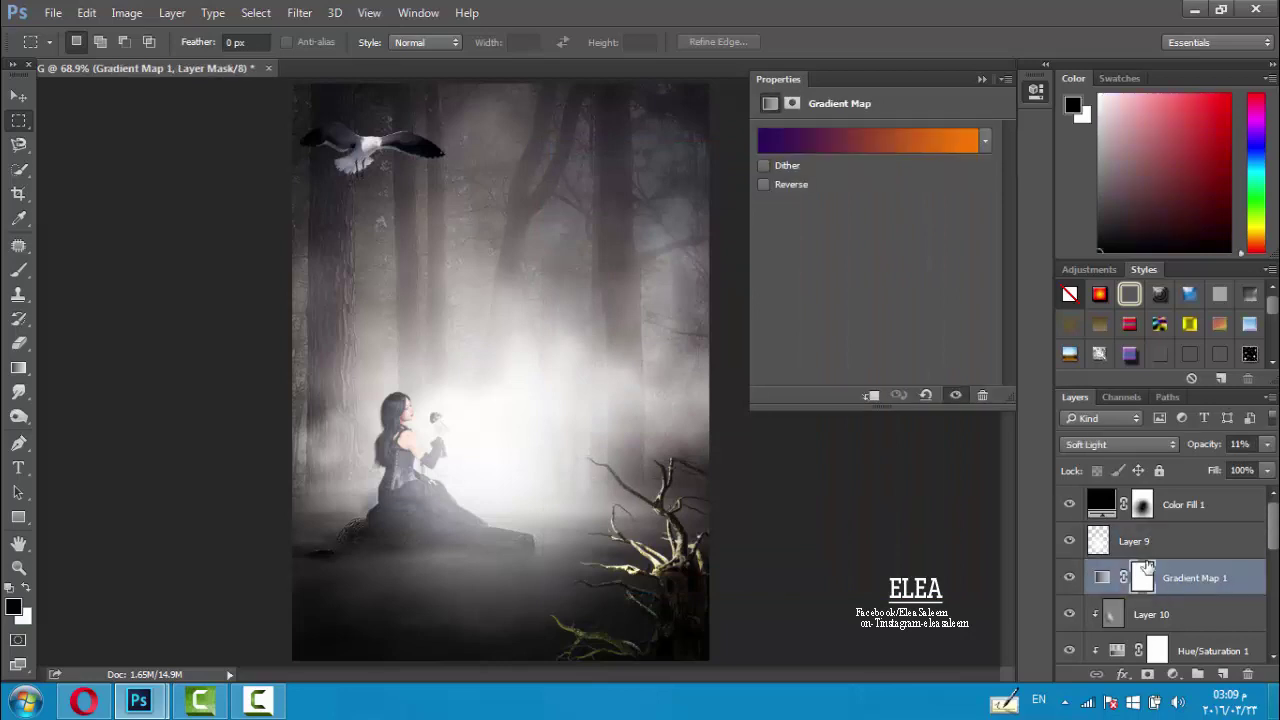
pyautogui.click(1267, 444)
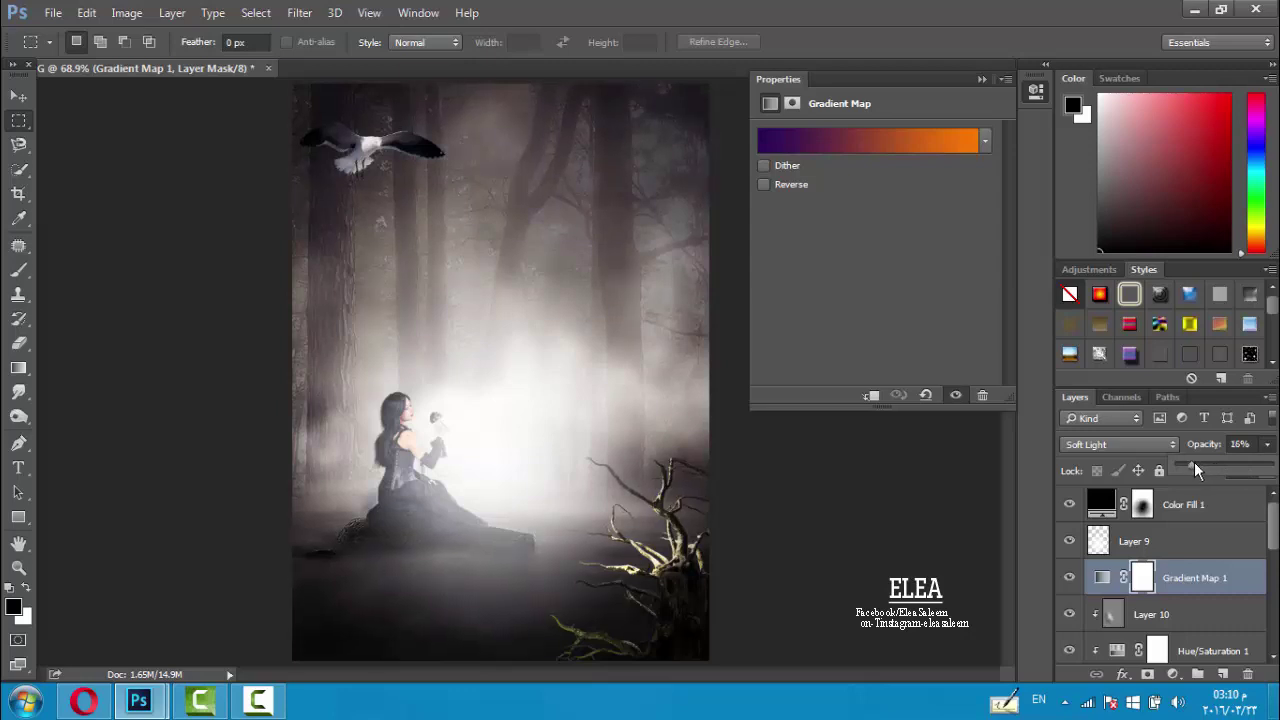
pyautogui.click(1202, 512)
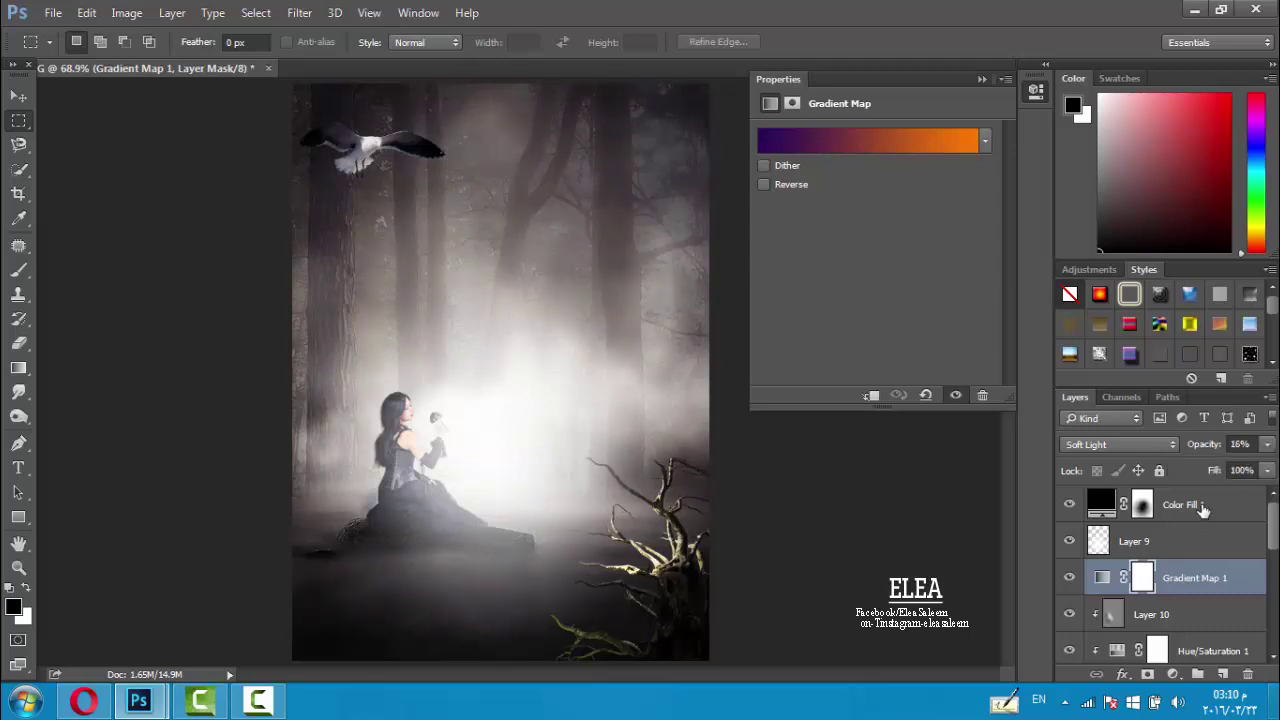
pyautogui.click(1196, 548)
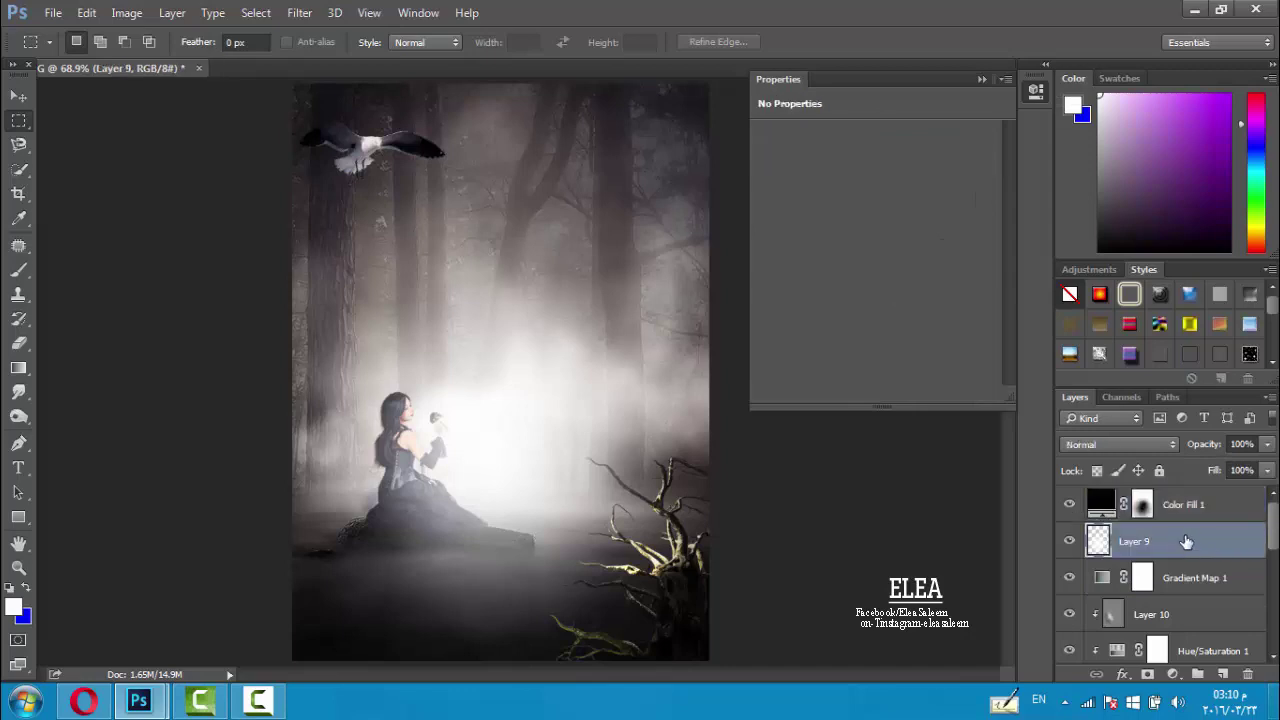
pyautogui.click(1196, 508)
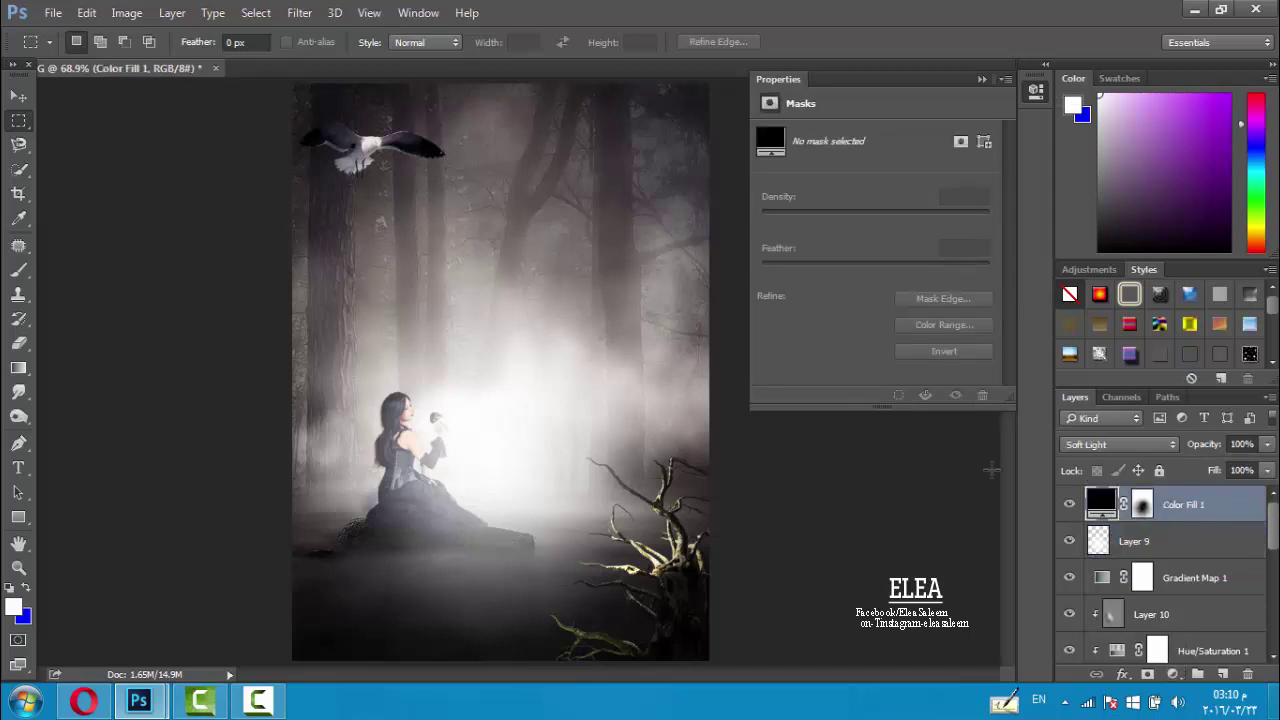
# Step: Target the Color Fill 1 mask with an 83 px brush and default black/white colours
pyautogui.click(18, 270)
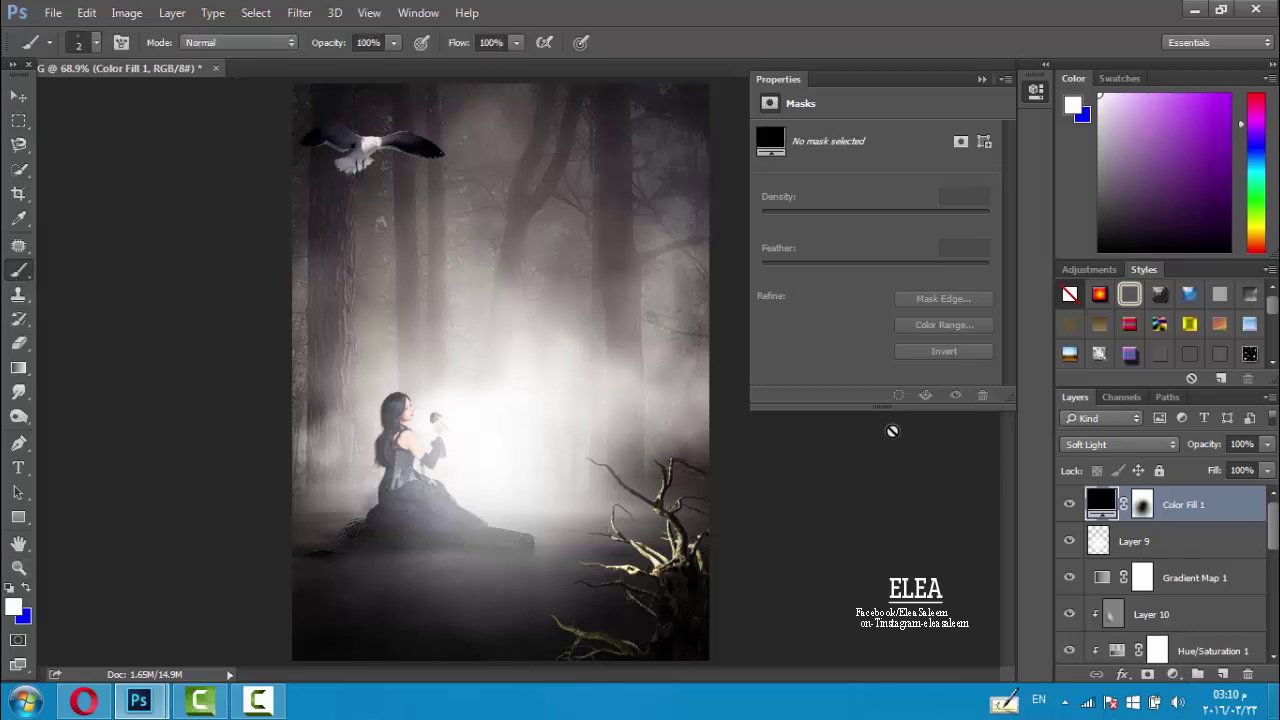
pyautogui.click(9, 588)
pyautogui.click(1142, 505)
pyautogui.rightClick(506, 346)
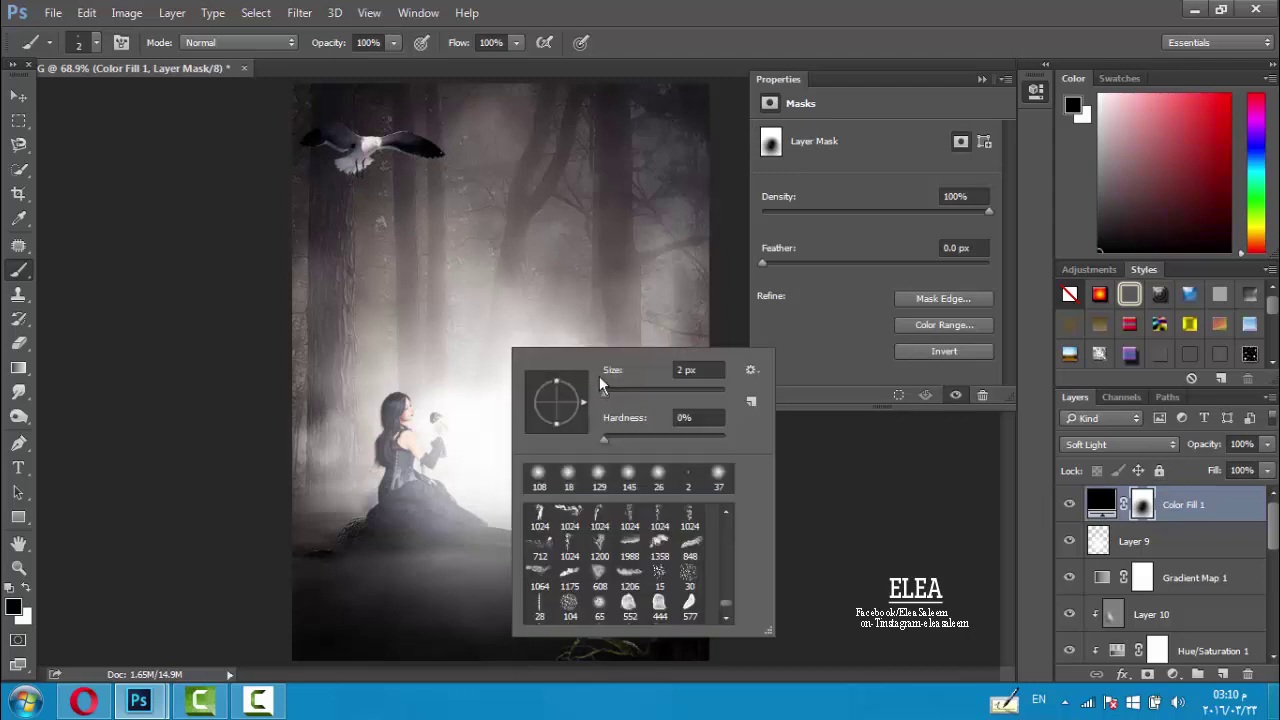
pyautogui.write('83')
pyautogui.press('Return')
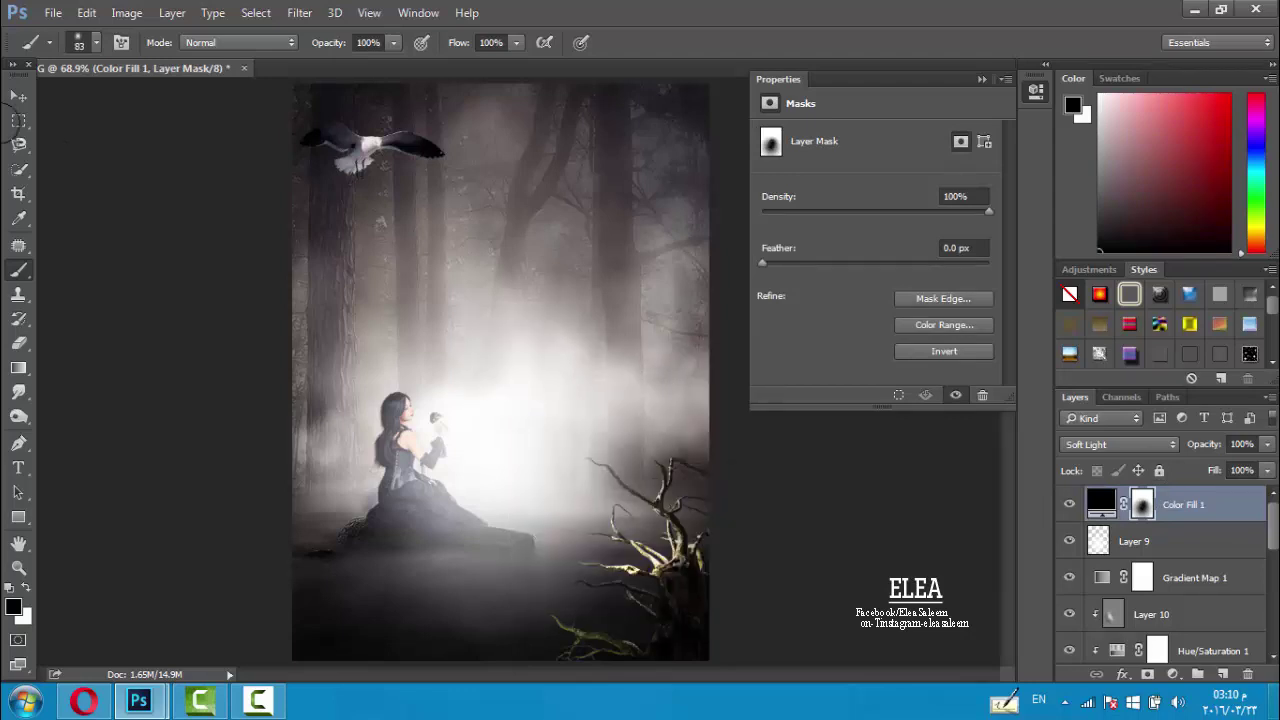
# Step: Scale the Color Fill 1 vignette mask to about 117% width and 111% height
pyautogui.click(18, 96)
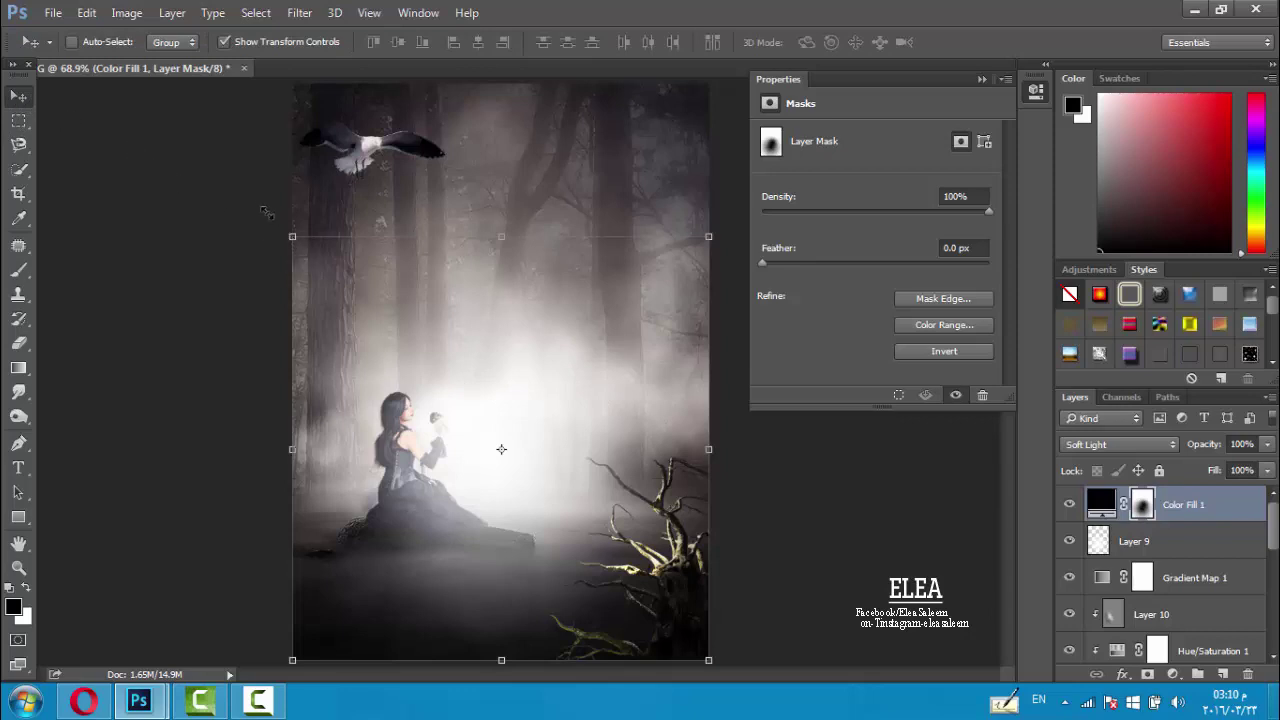
pyautogui.moveTo(266, 213); pyautogui.dragTo(217, 168)
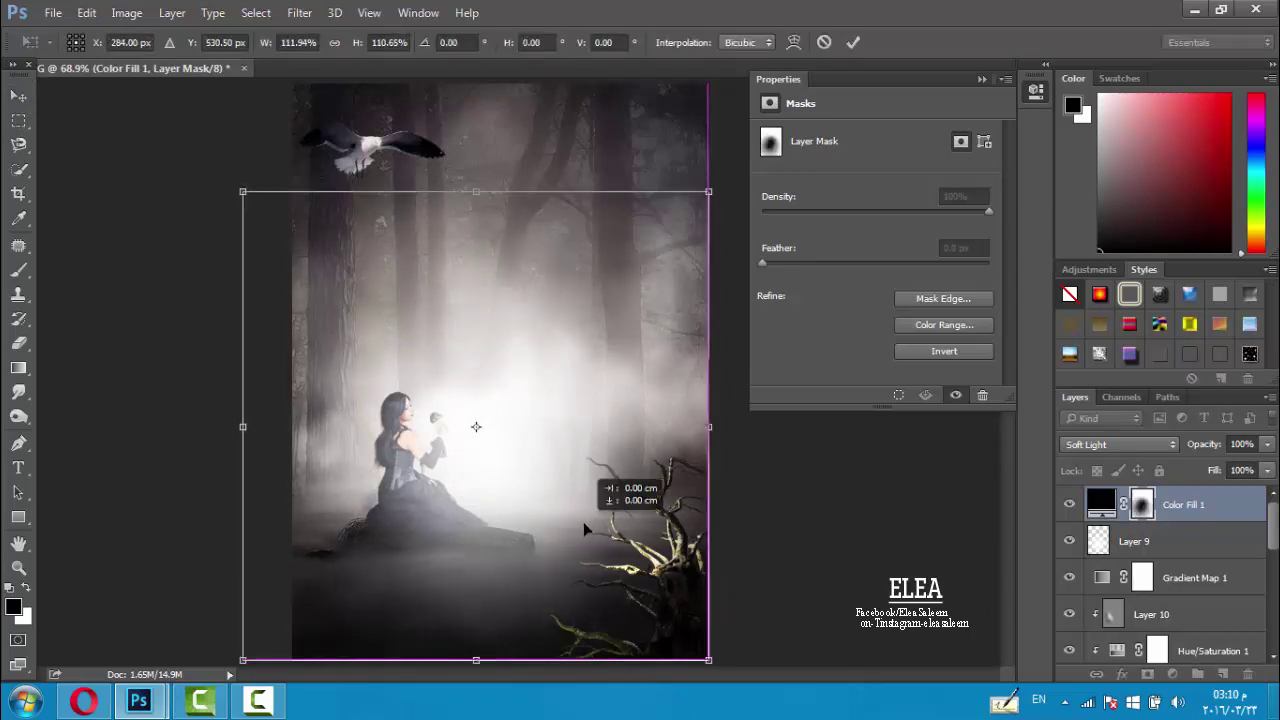
pyautogui.moveTo(585, 528); pyautogui.dragTo(599, 528)
pyautogui.moveTo(727, 645); pyautogui.dragTo(752, 645)
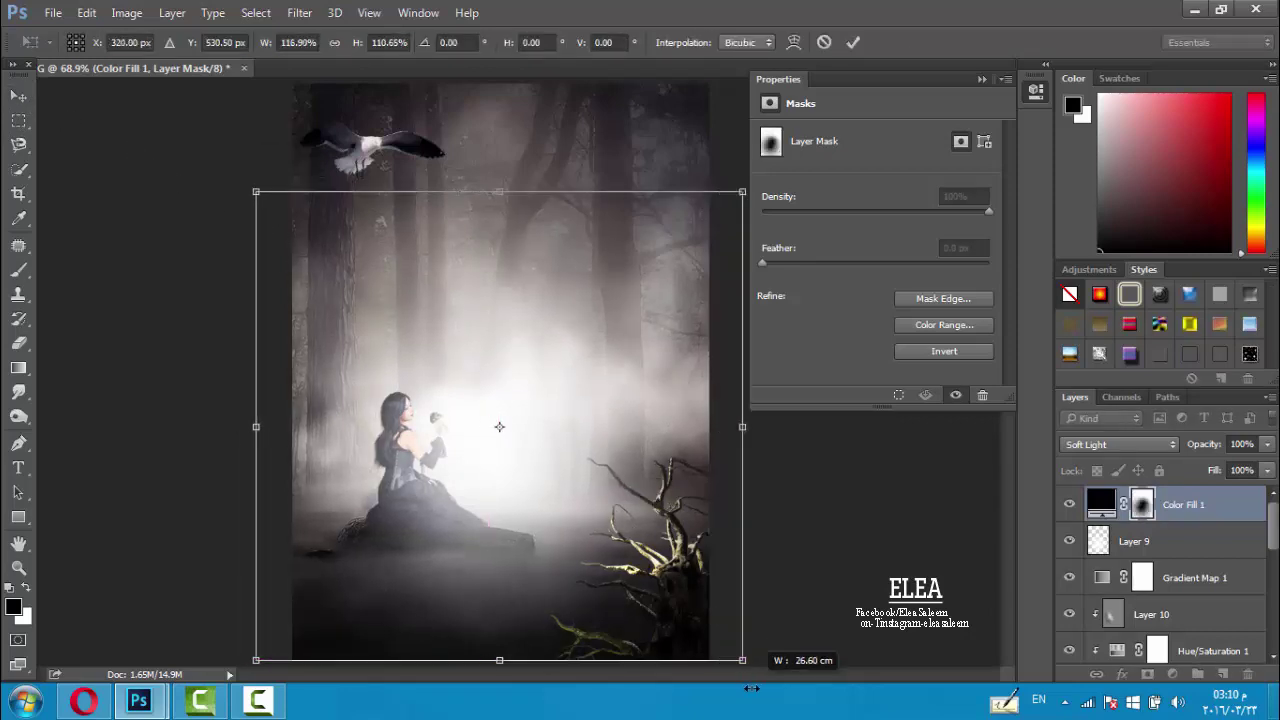
pyautogui.click(853, 43)
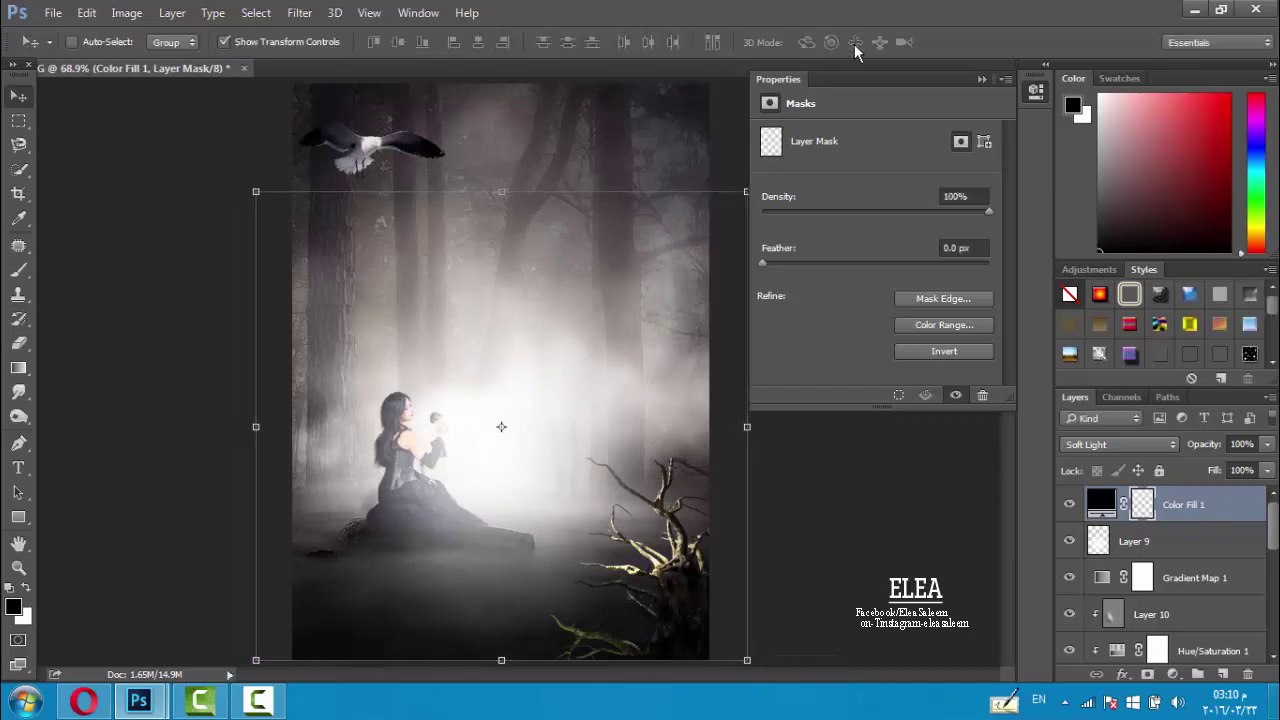
pyautogui.click(1174, 675)
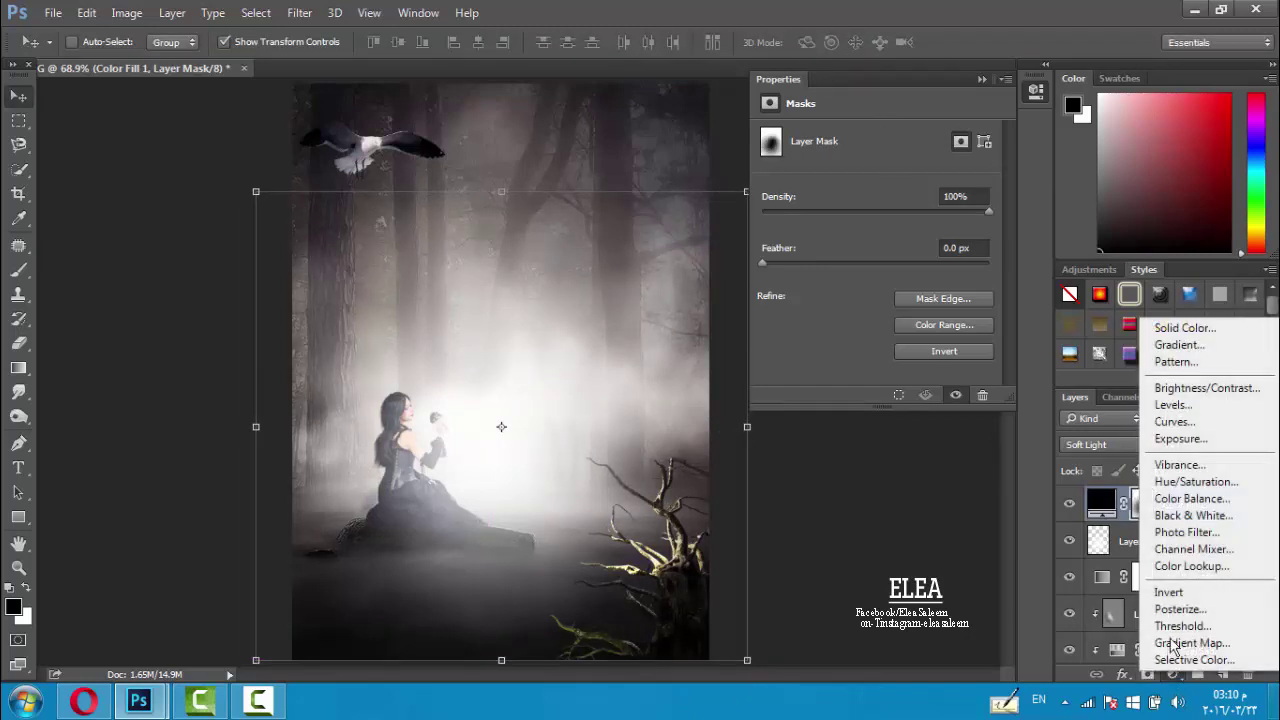
# Step: Add a Curves adjustment layer with the midtones pulled slightly down
pyautogui.click(1175, 421)
pyautogui.moveTo(900, 264); pyautogui.dragTo(900, 279)
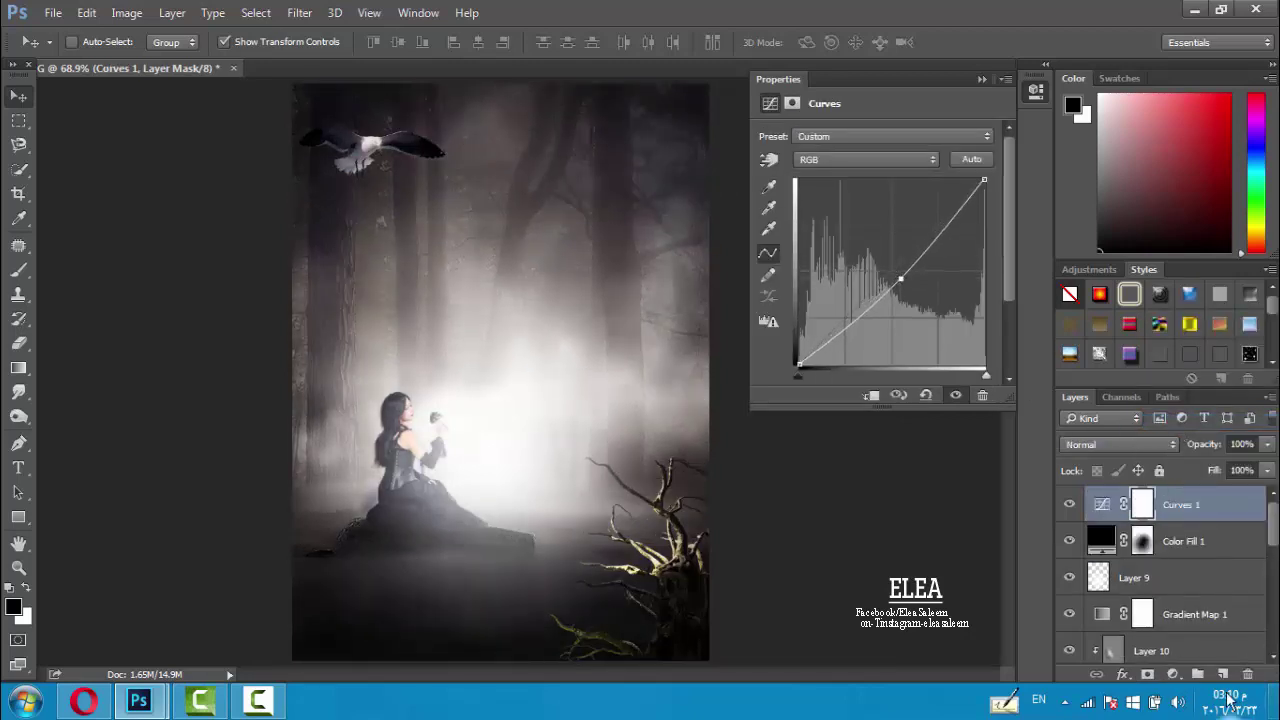
pyautogui.click(1173, 676)
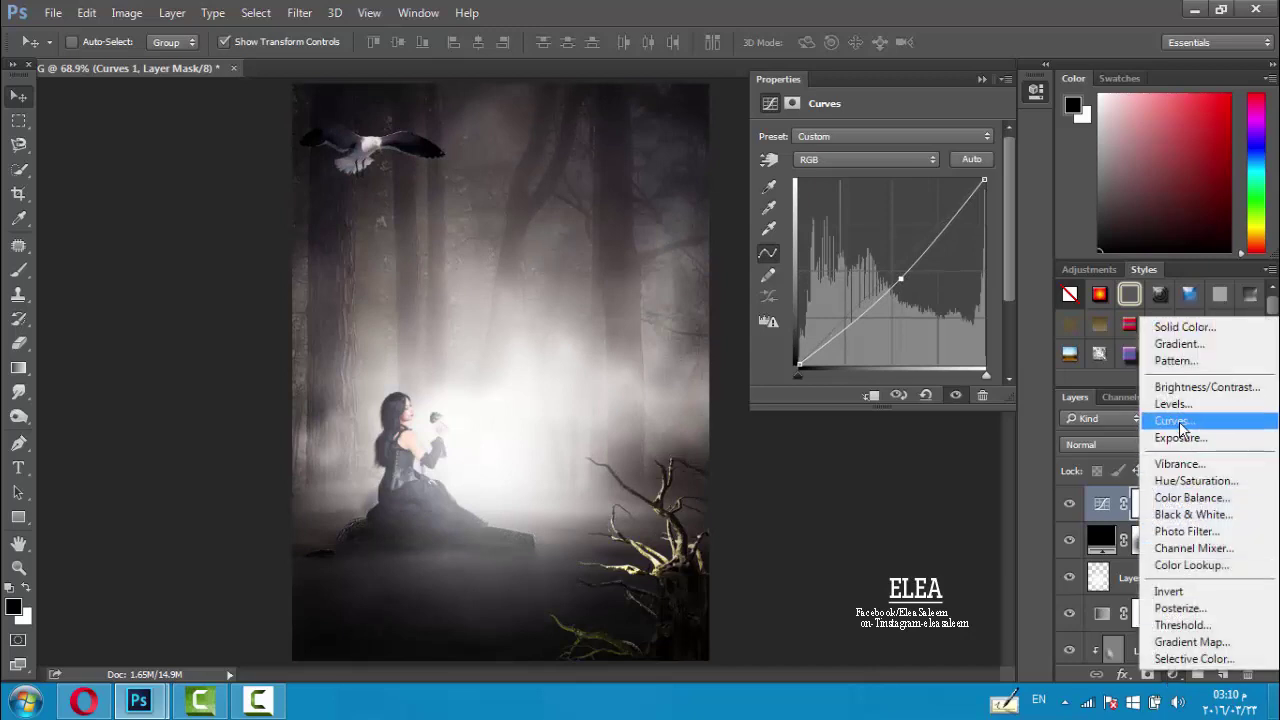
# Step: Add a Levels adjustment with input levels 2, 1.11 and 239, then close its panel
pyautogui.click(1170, 420)
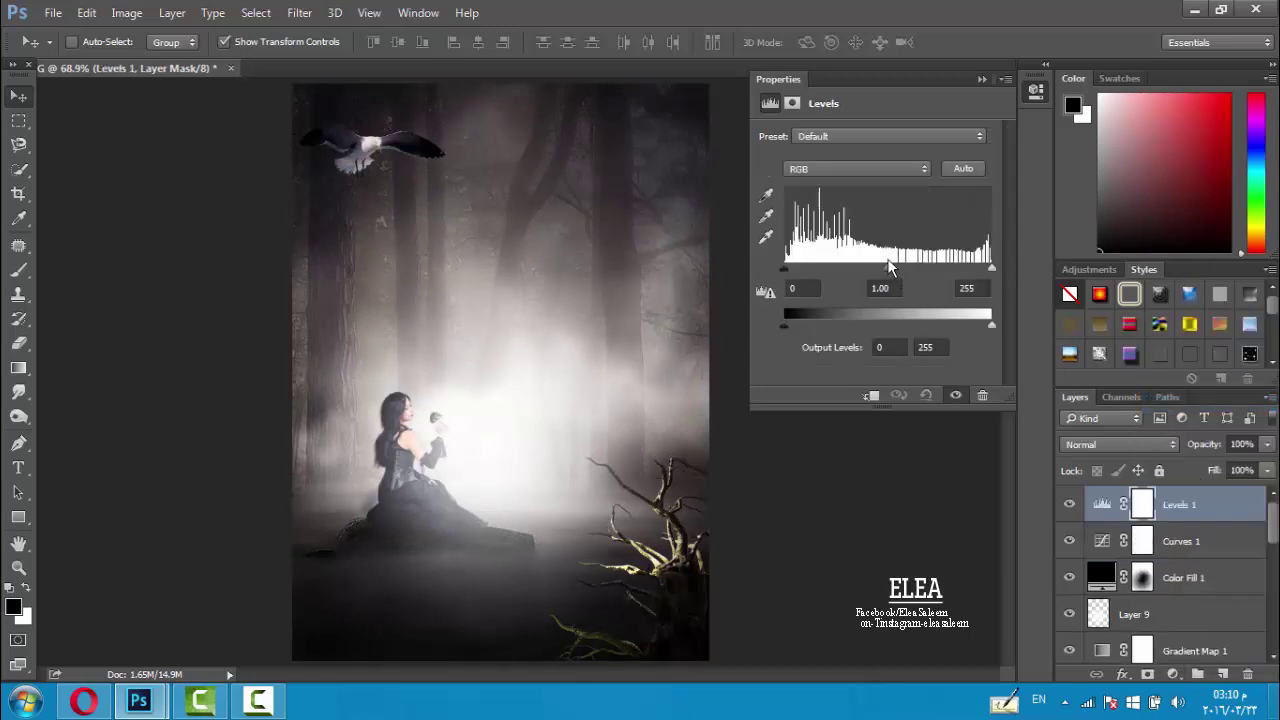
pyautogui.moveTo(888, 268); pyautogui.dragTo(888, 277)
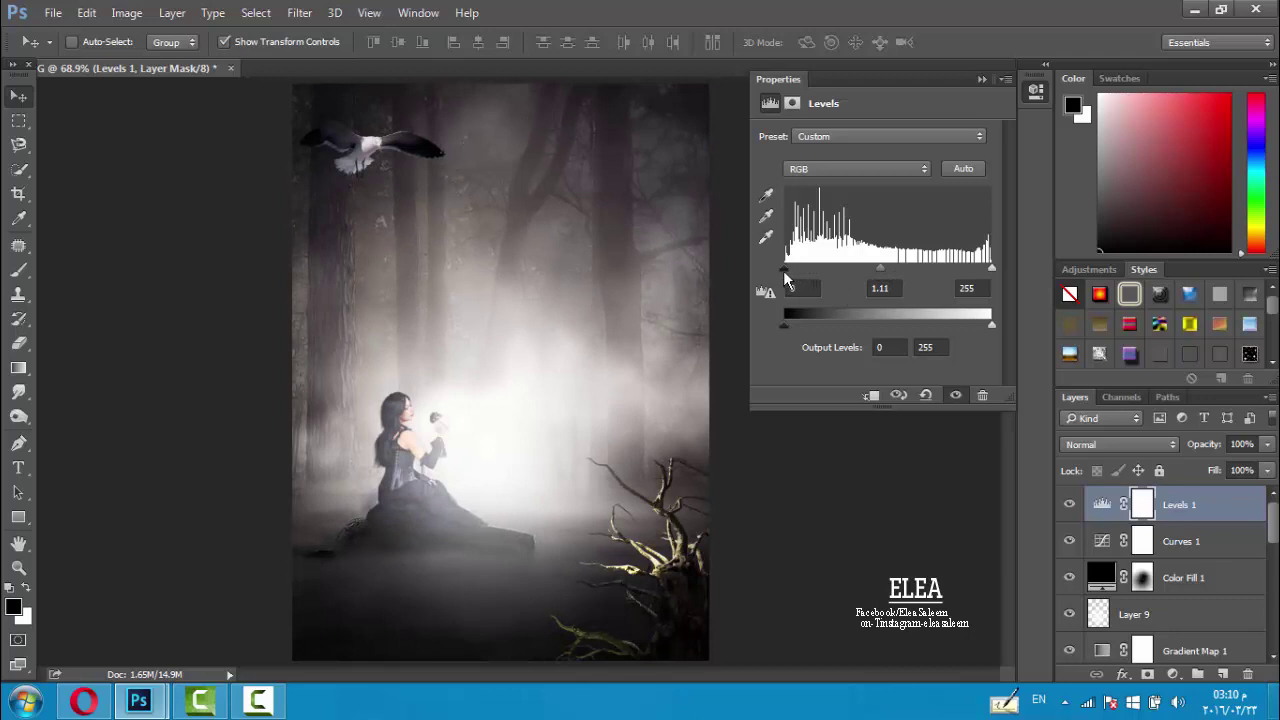
pyautogui.moveTo(786, 280); pyautogui.dragTo(786, 274)
pyautogui.moveTo(992, 270); pyautogui.dragTo(984, 270)
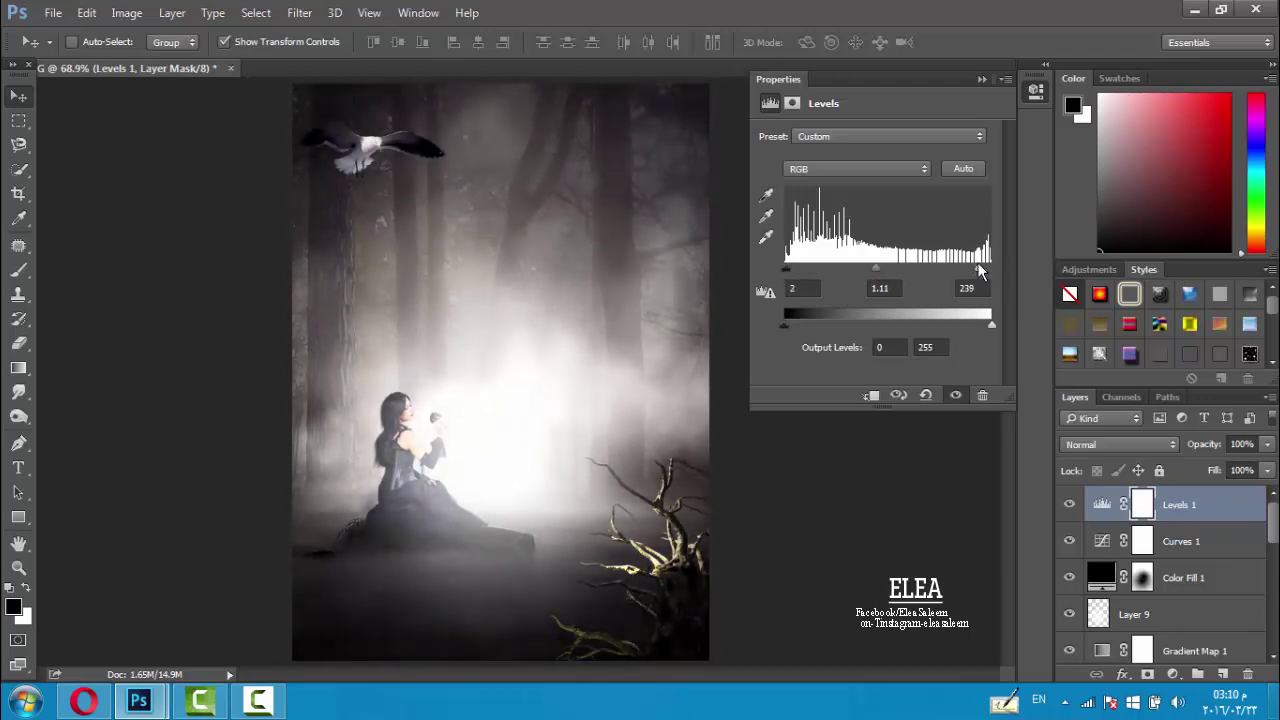
pyautogui.click(1005, 79)
pyautogui.click(1130, 260)
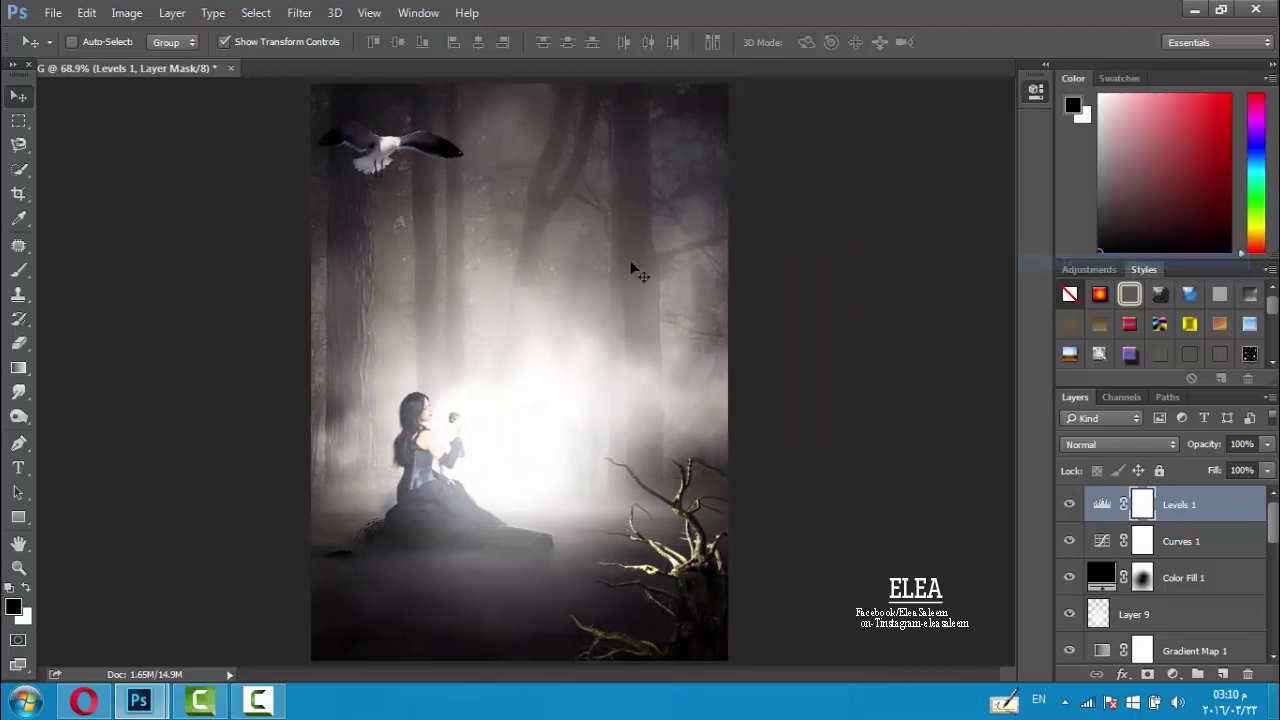
pyautogui.click(53, 14)
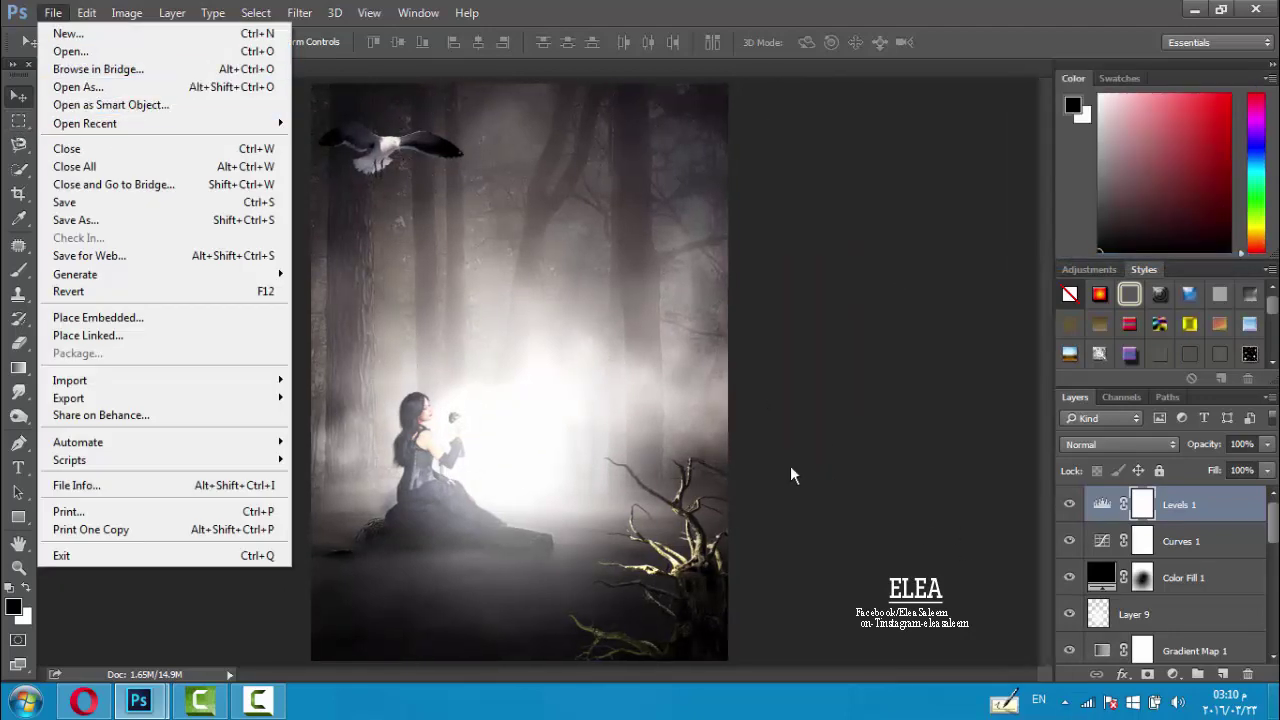
# Step: Open the starfield JPG, copy it into the forest document as Layer 12, then close it
pyautogui.click(1173, 675)
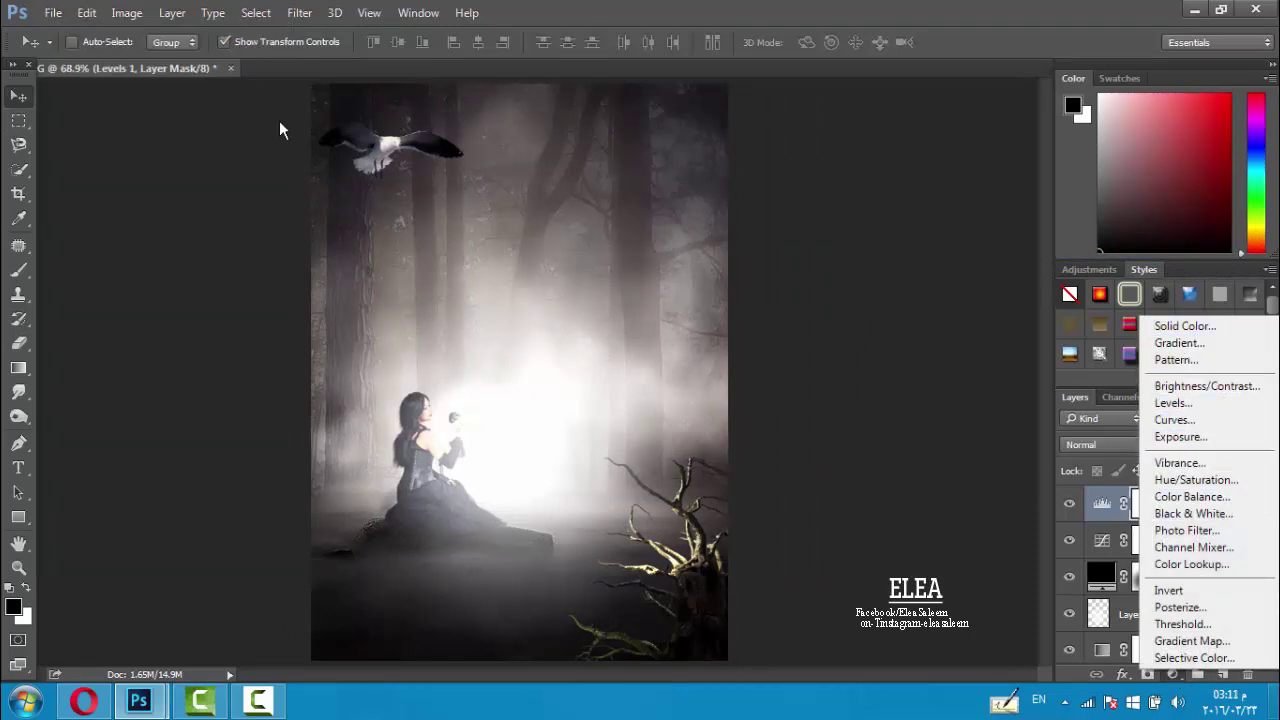
pyautogui.click(52, 13)
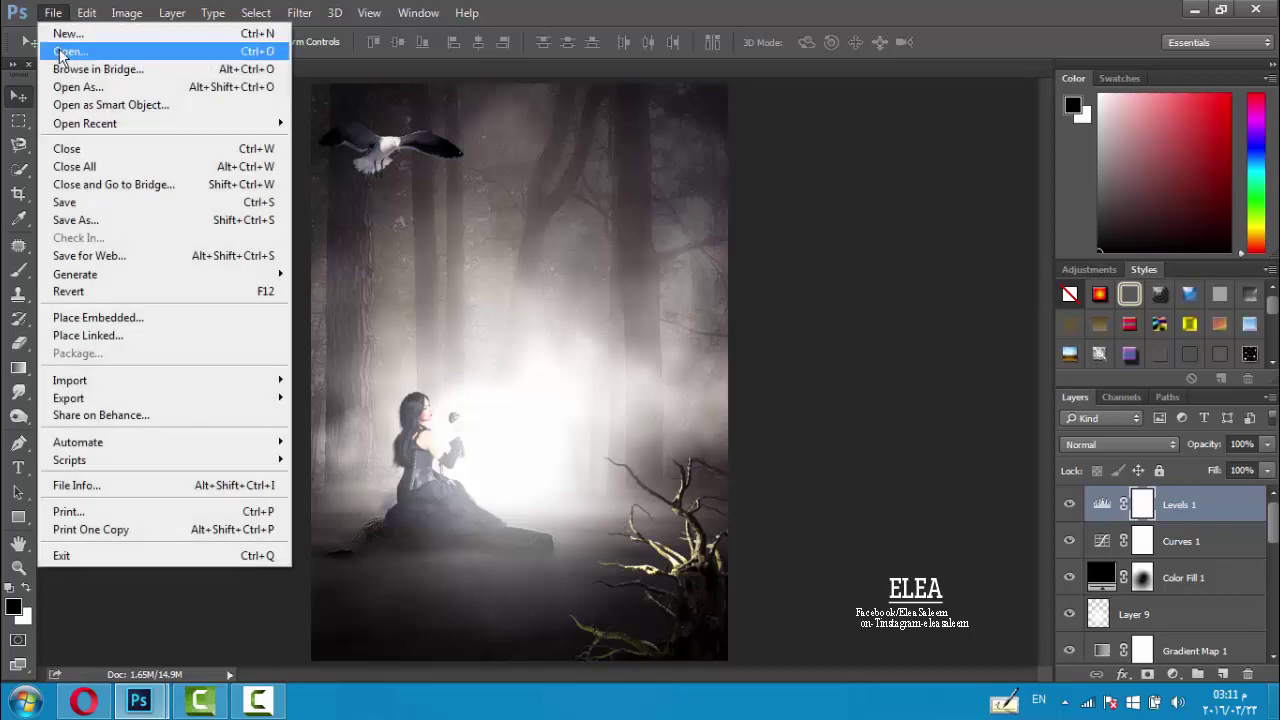
pyautogui.click(60, 54)
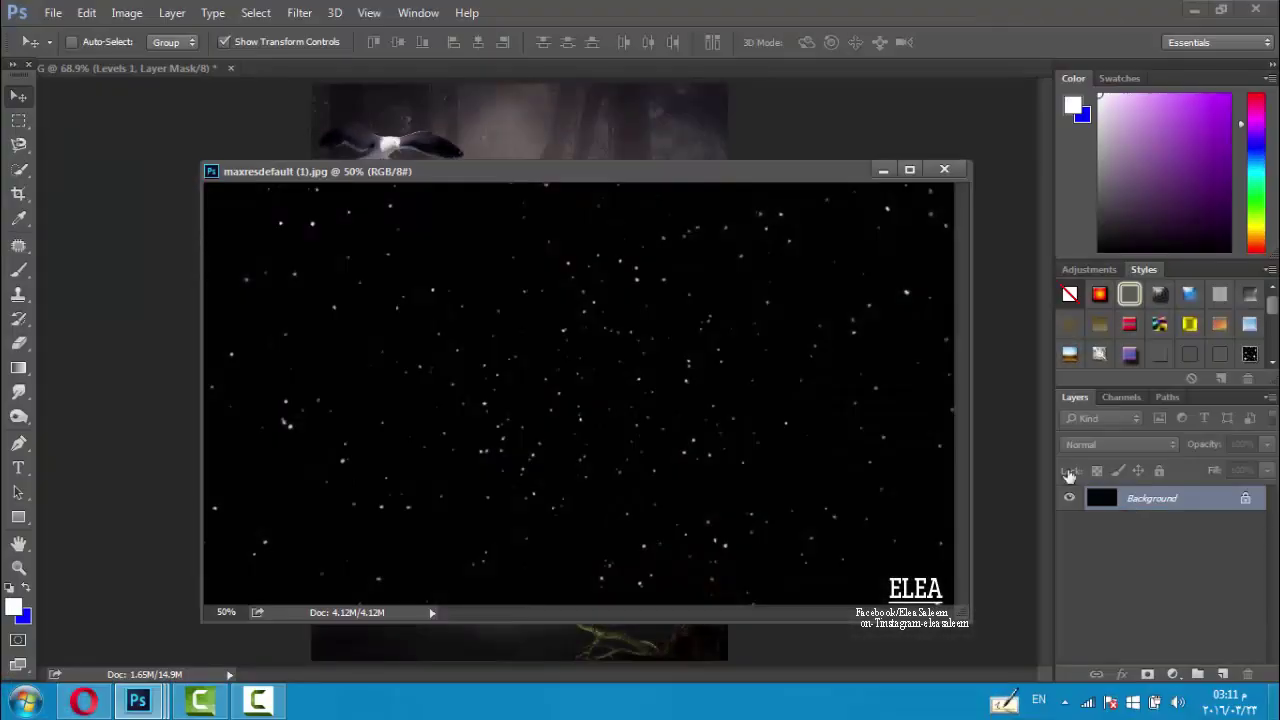
pyautogui.moveTo(522, 89); pyautogui.dragTo(522, 92)
pyautogui.moveTo(457, 171); pyautogui.dragTo(103, 361)
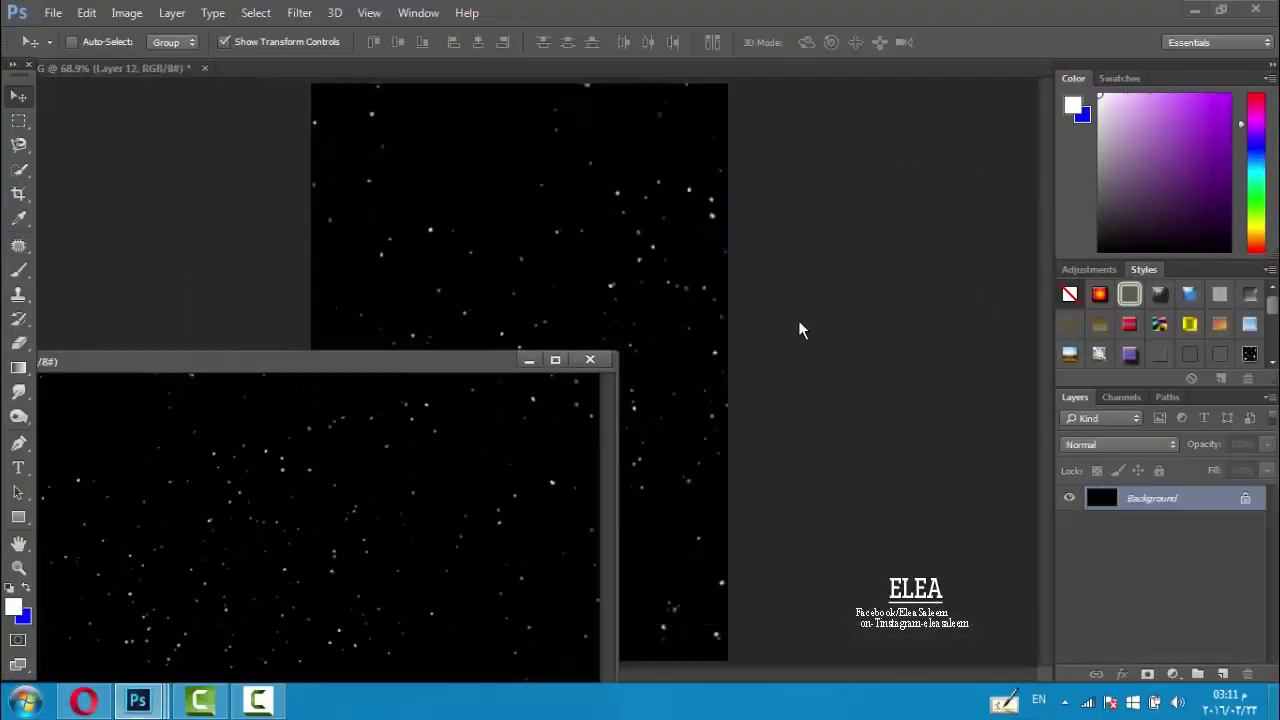
pyautogui.click(598, 360)
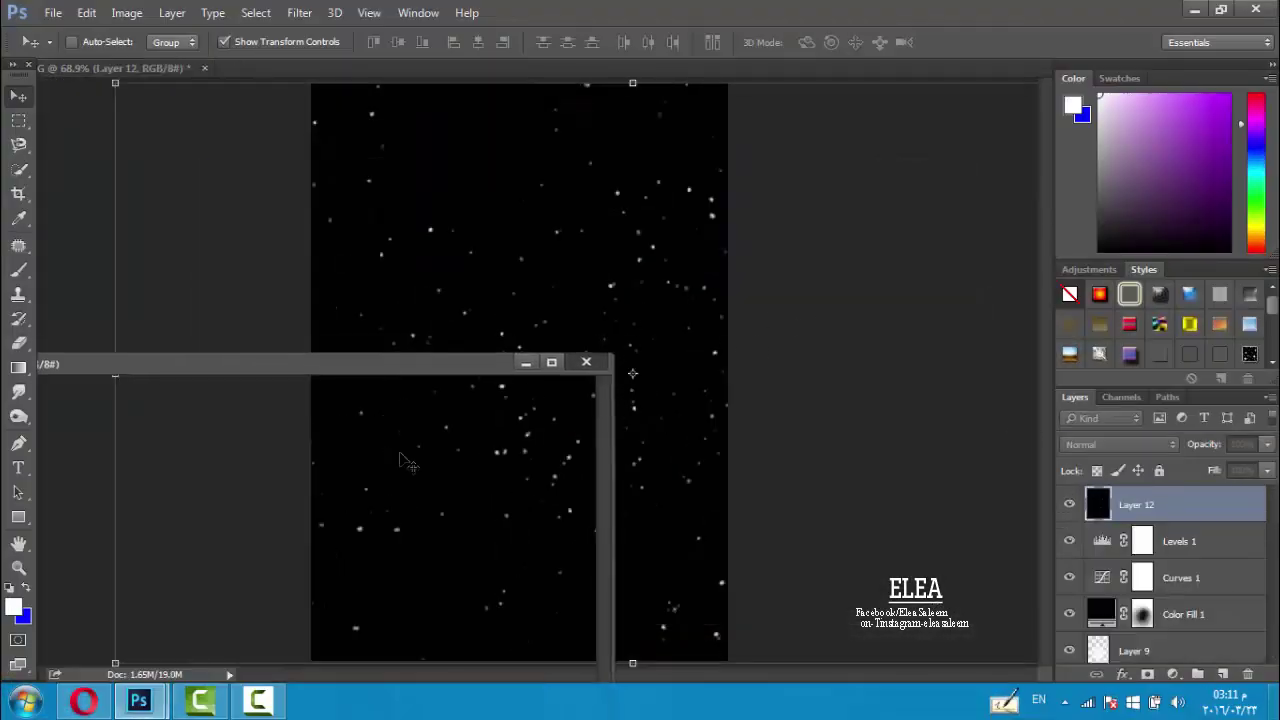
# Step: Resize the starfield layer to the canvas width and fit the view to screen
pyautogui.click(18, 567)
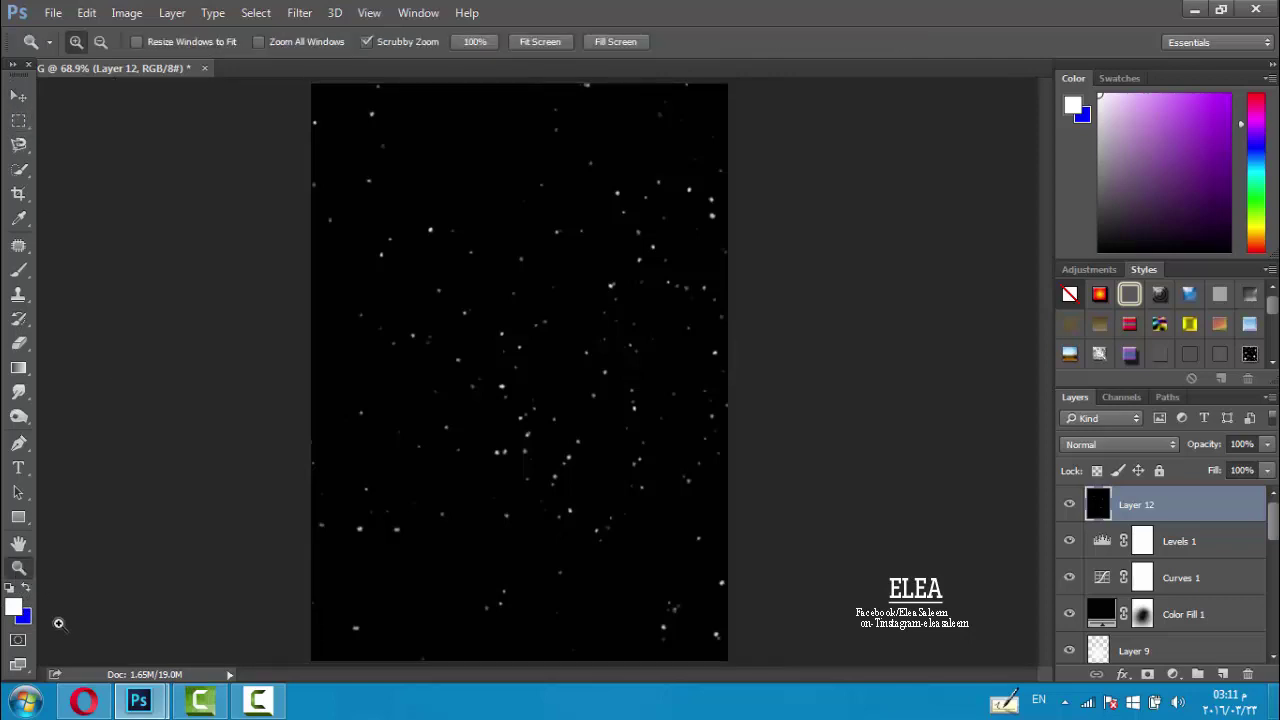
pyautogui.moveTo(460, 508); pyautogui.dragTo(428, 483)
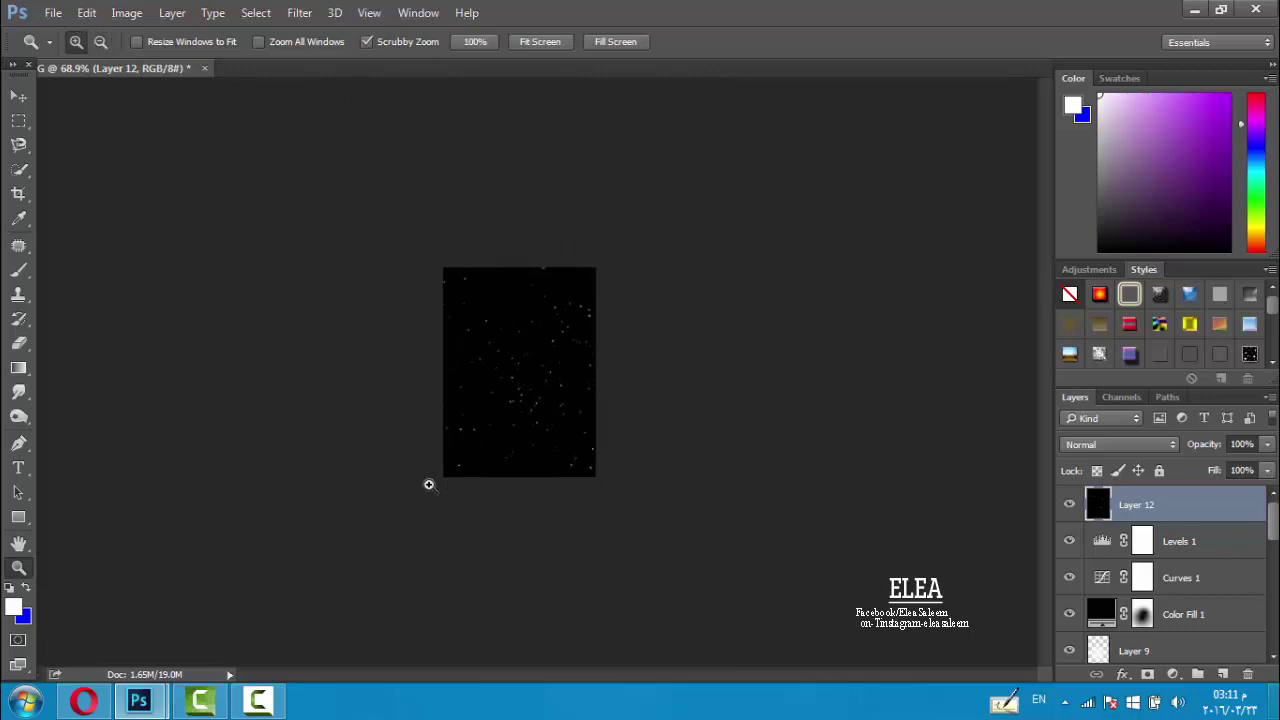
pyautogui.click(24, 97)
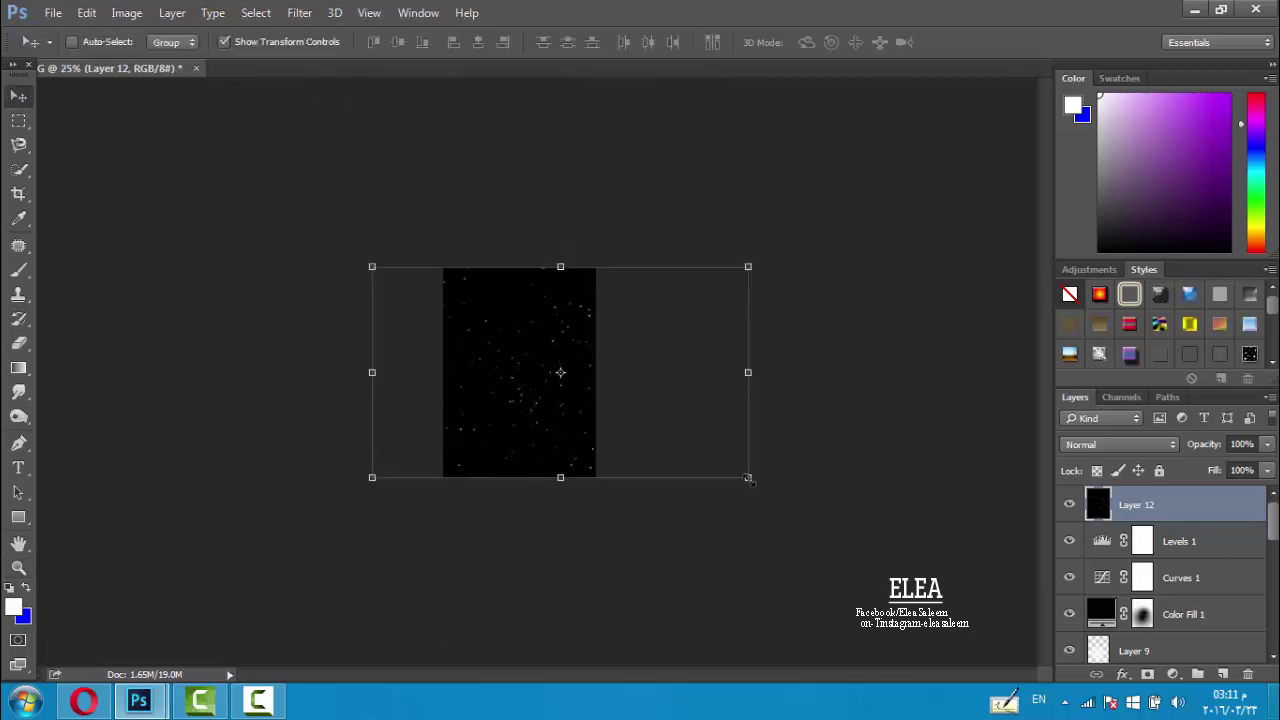
pyautogui.moveTo(748, 478); pyautogui.dragTo(595, 477)
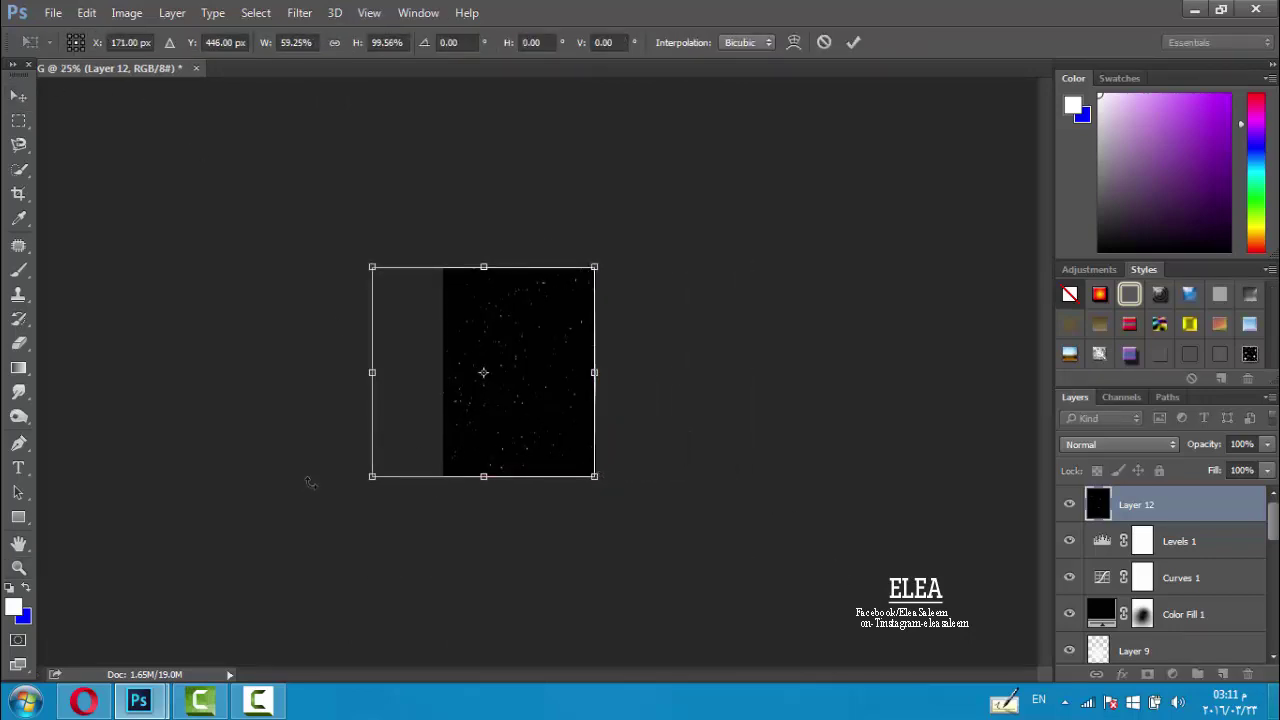
pyautogui.moveTo(370, 478); pyautogui.dragTo(443, 477)
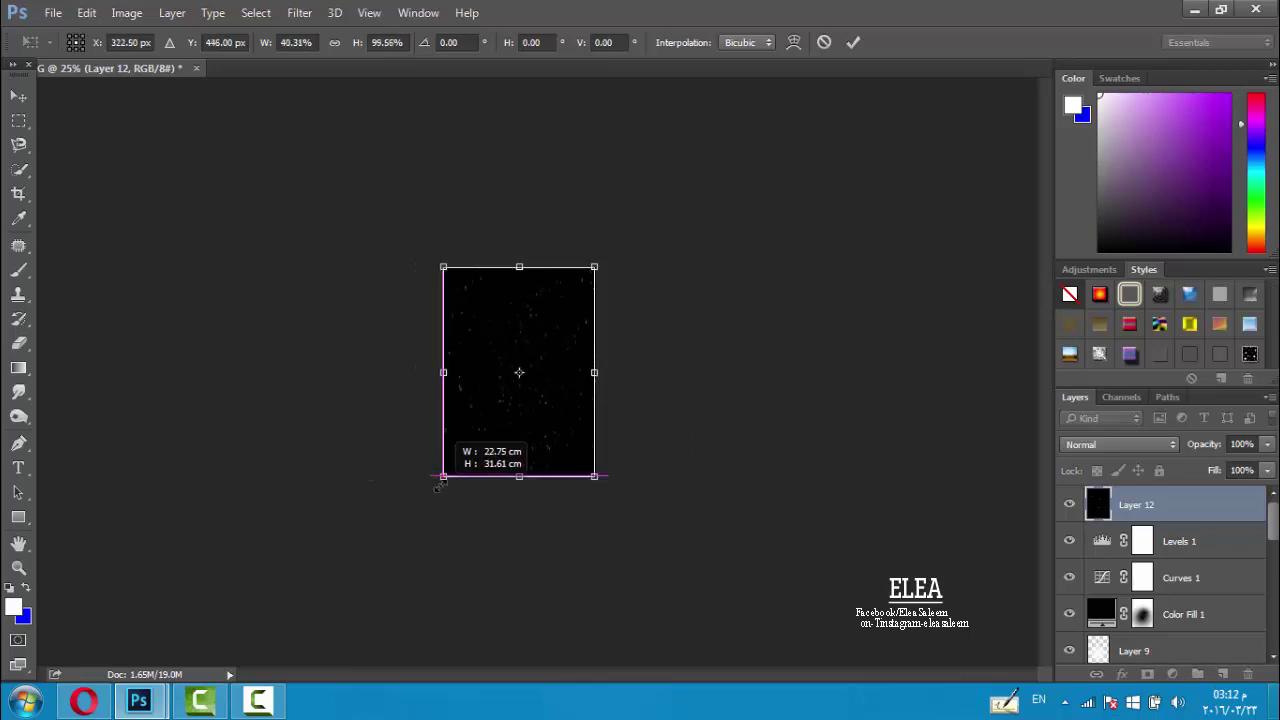
pyautogui.click(851, 42)
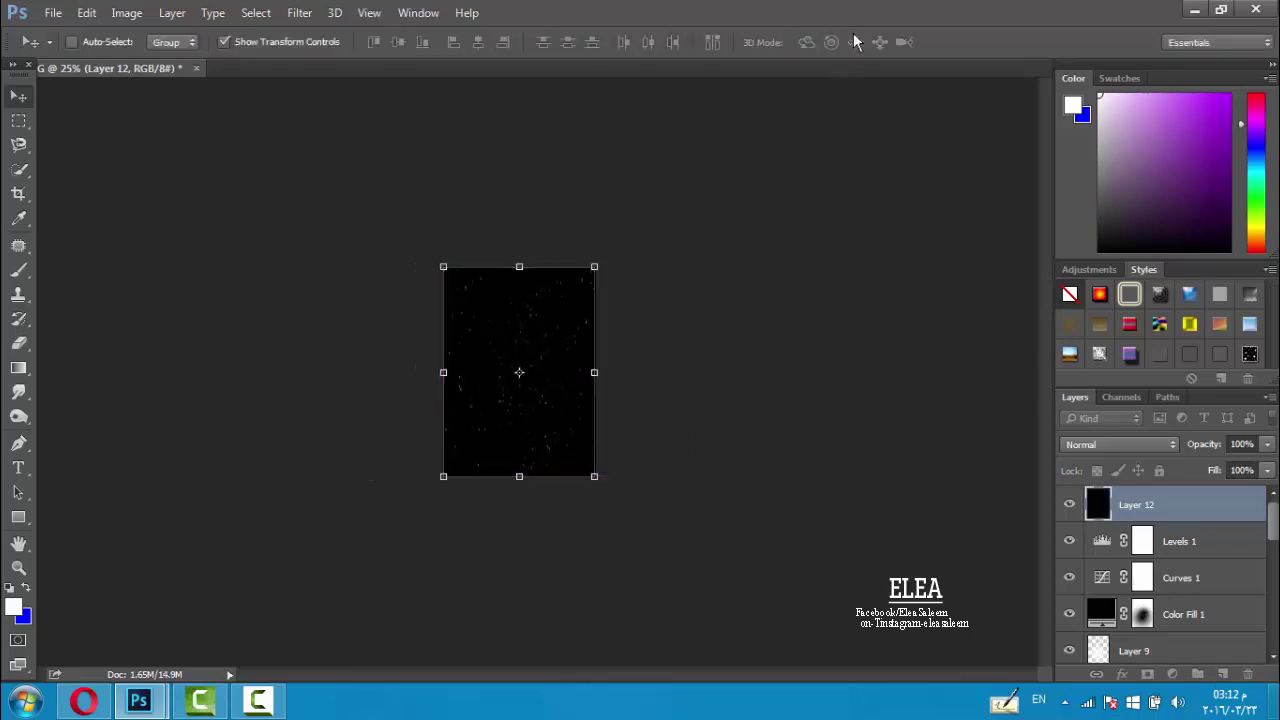
pyautogui.click(20, 567)
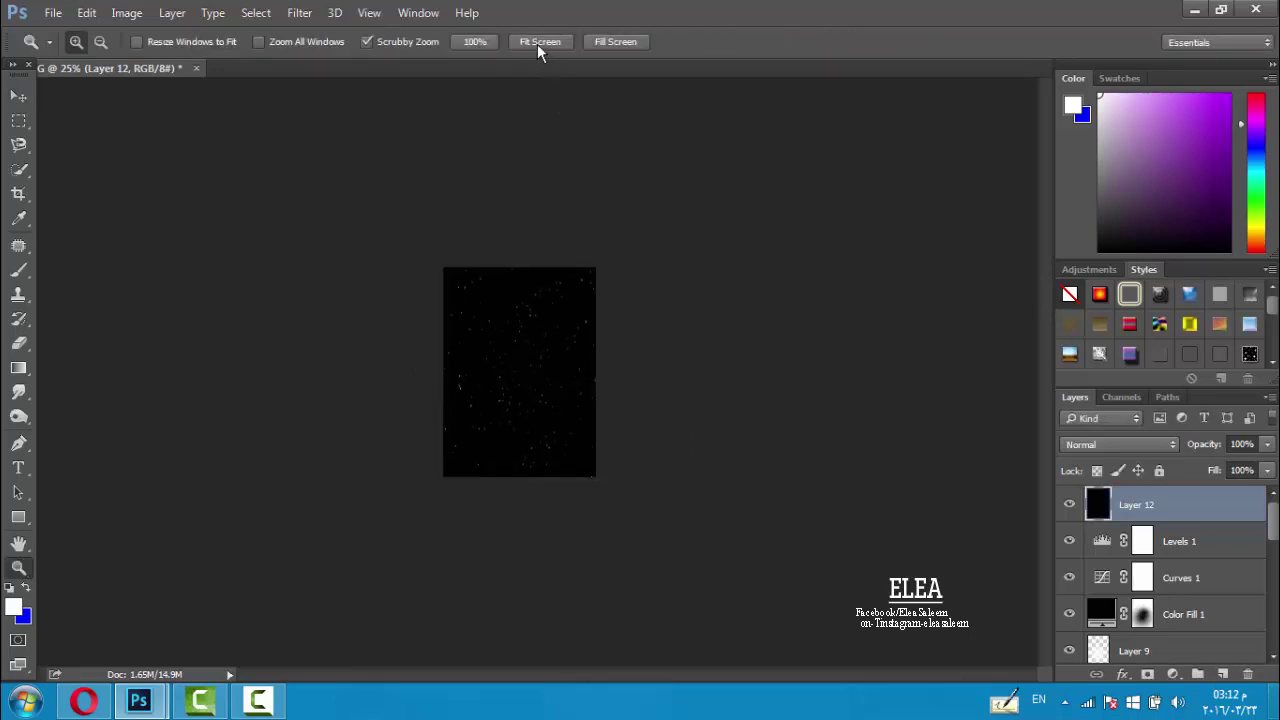
pyautogui.click(539, 48)
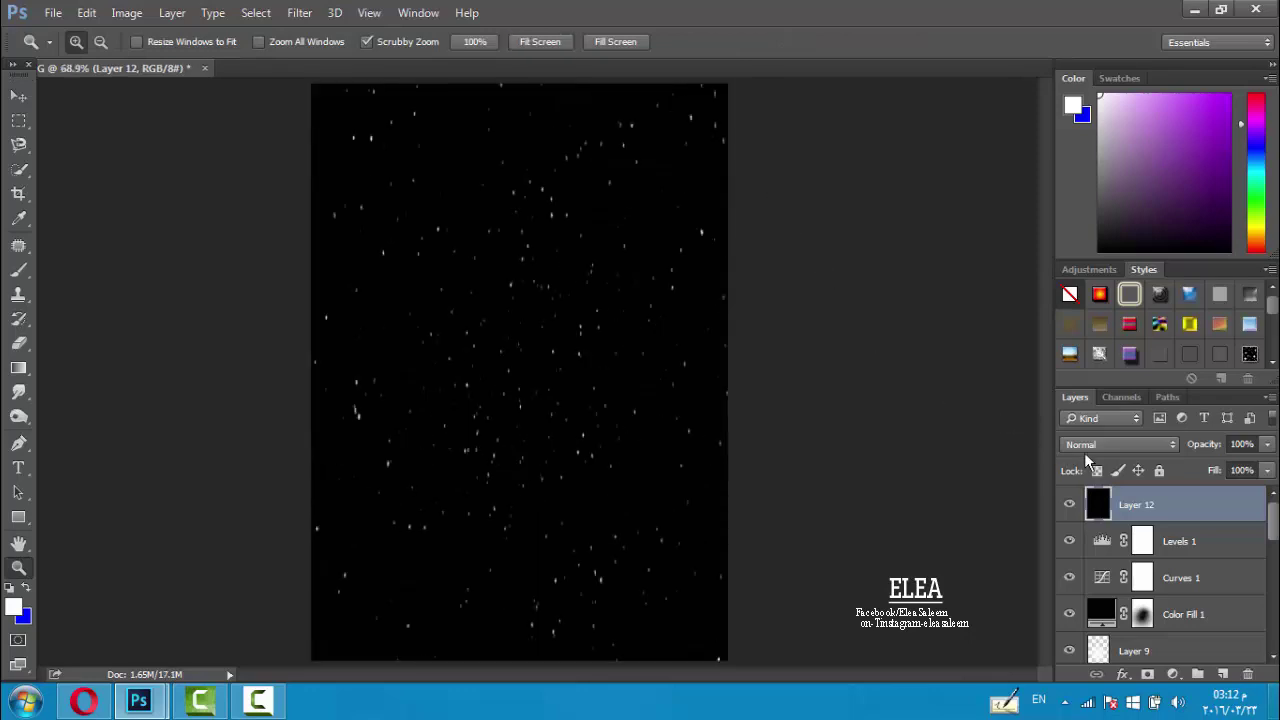
# Step: Set the starfield Layer 12 blend mode to Screen
pyautogui.click(1090, 446)
pyautogui.click(1092, 195)
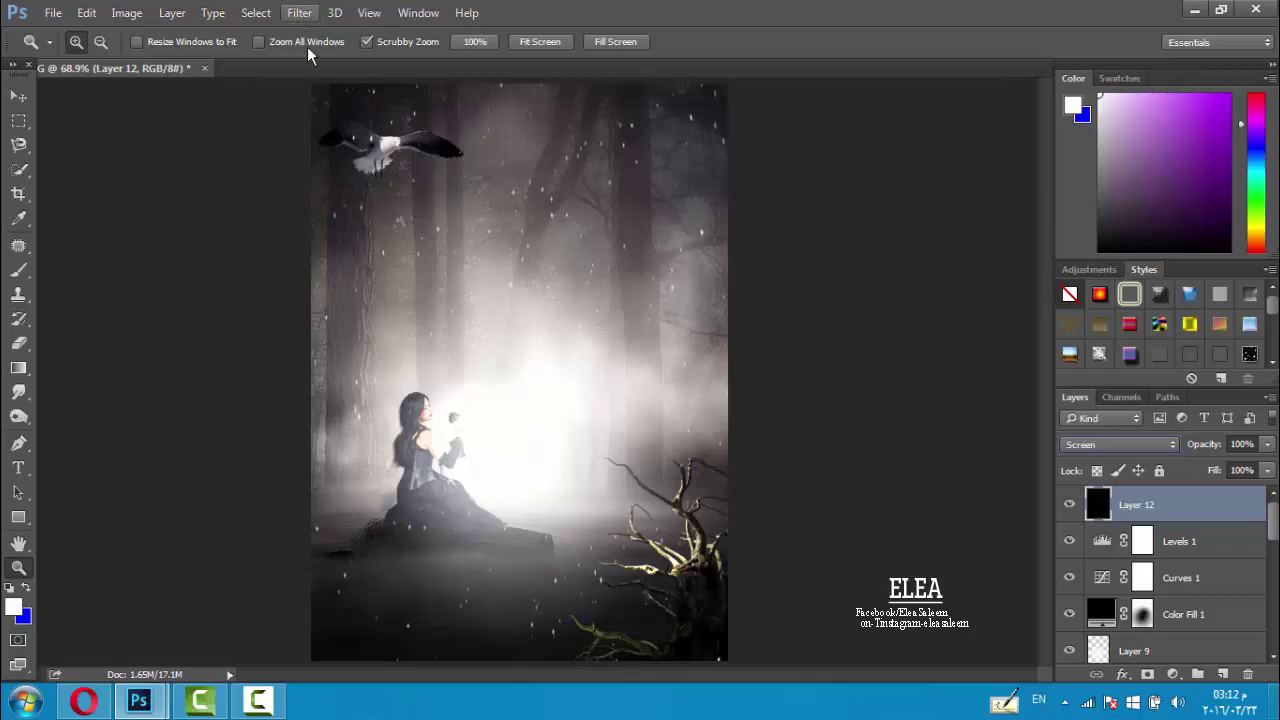
pyautogui.click(299, 12)
pyautogui.moveTo(410, 201)
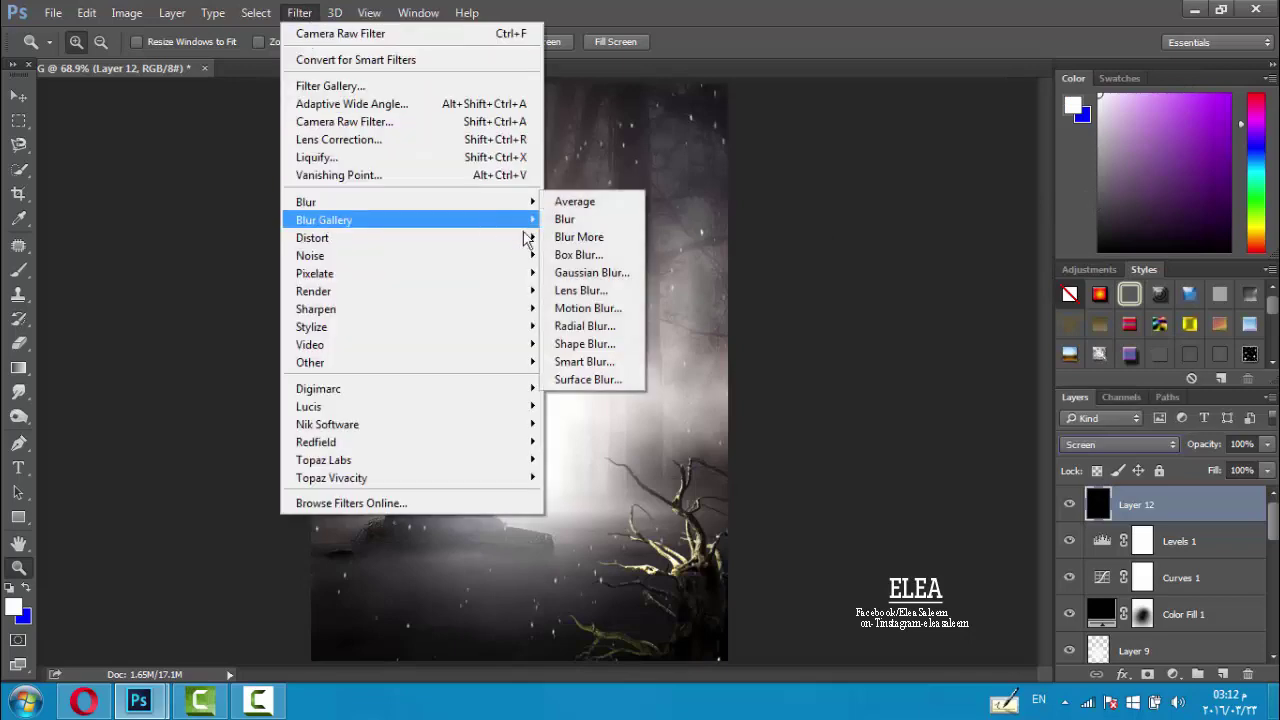
# Step: Motion-blur Layer 12 into rain streaks (angle -40, distance 76) and duplicate it as Layer 12 copy
pyautogui.click(568, 310)
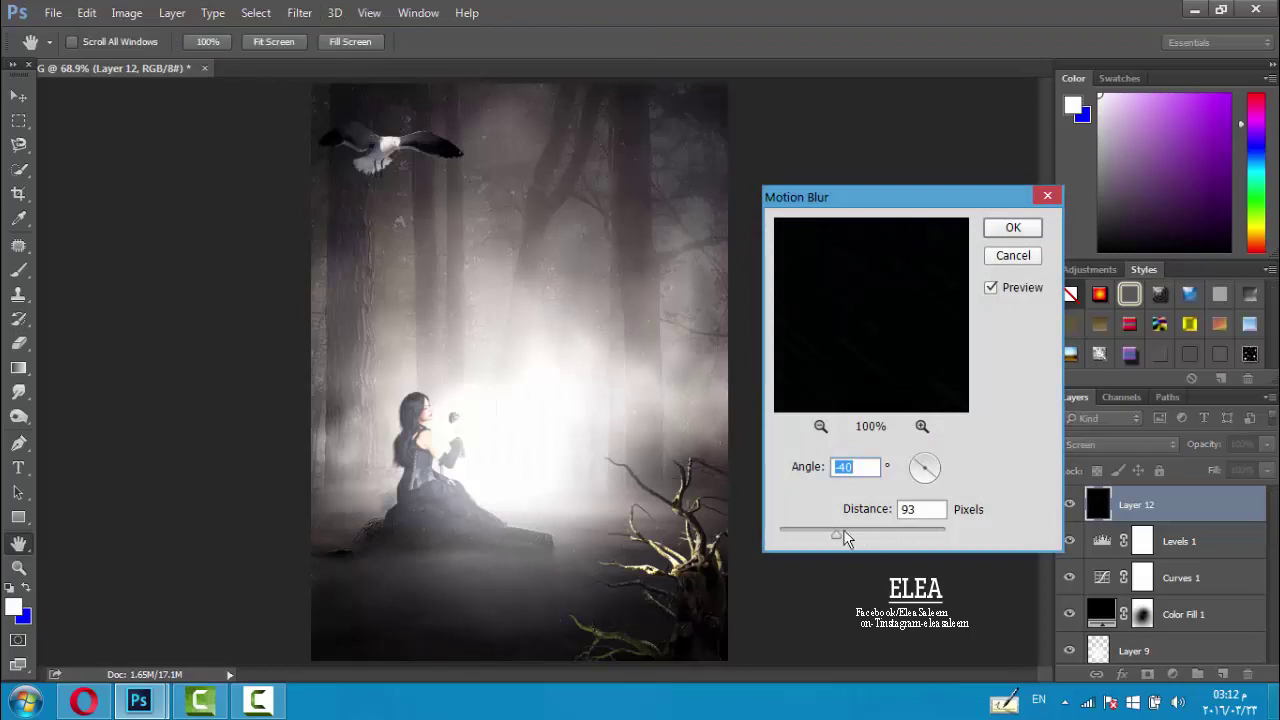
pyautogui.moveTo(832, 531)
pyautogui.mouseDown()
pyautogui.moveTo(801, 538)
pyautogui.moveTo(832, 534)
pyautogui.mouseUp()
pyautogui.moveTo(833, 535); pyautogui.dragTo(826, 535)
pyautogui.click(1022, 230)
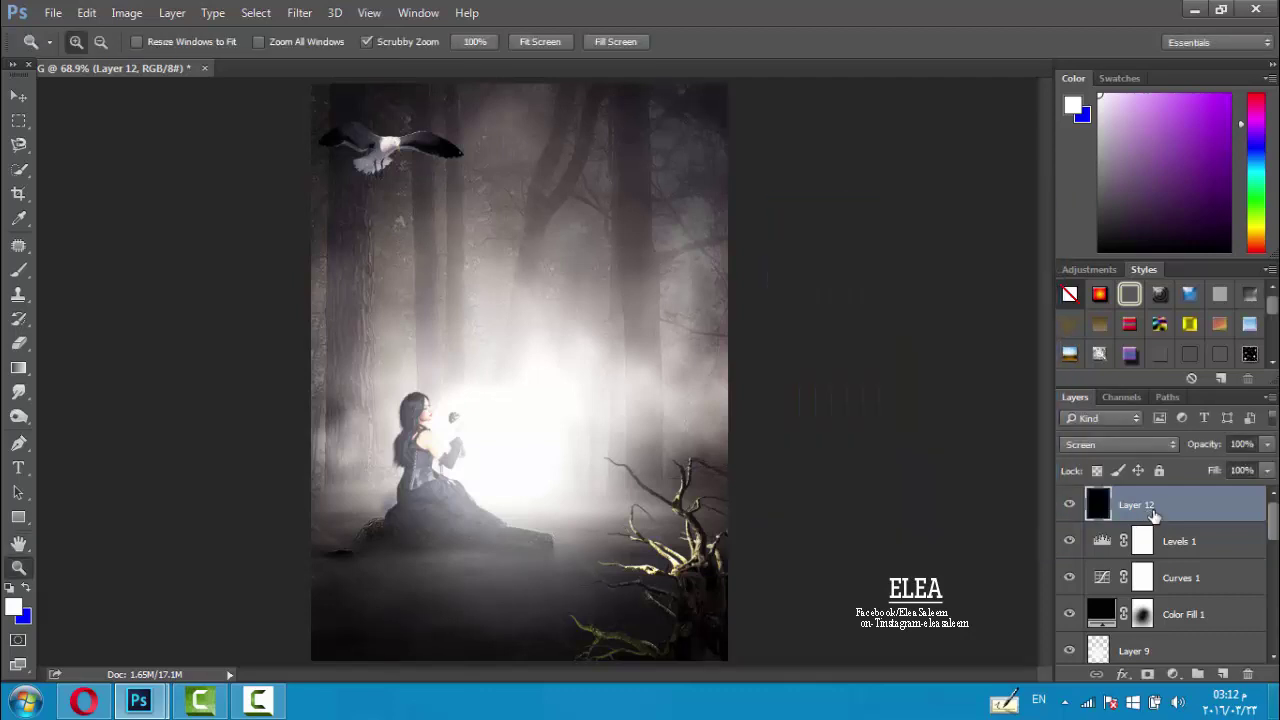
pyautogui.moveTo(1100, 512); pyautogui.dragTo(1222, 674)
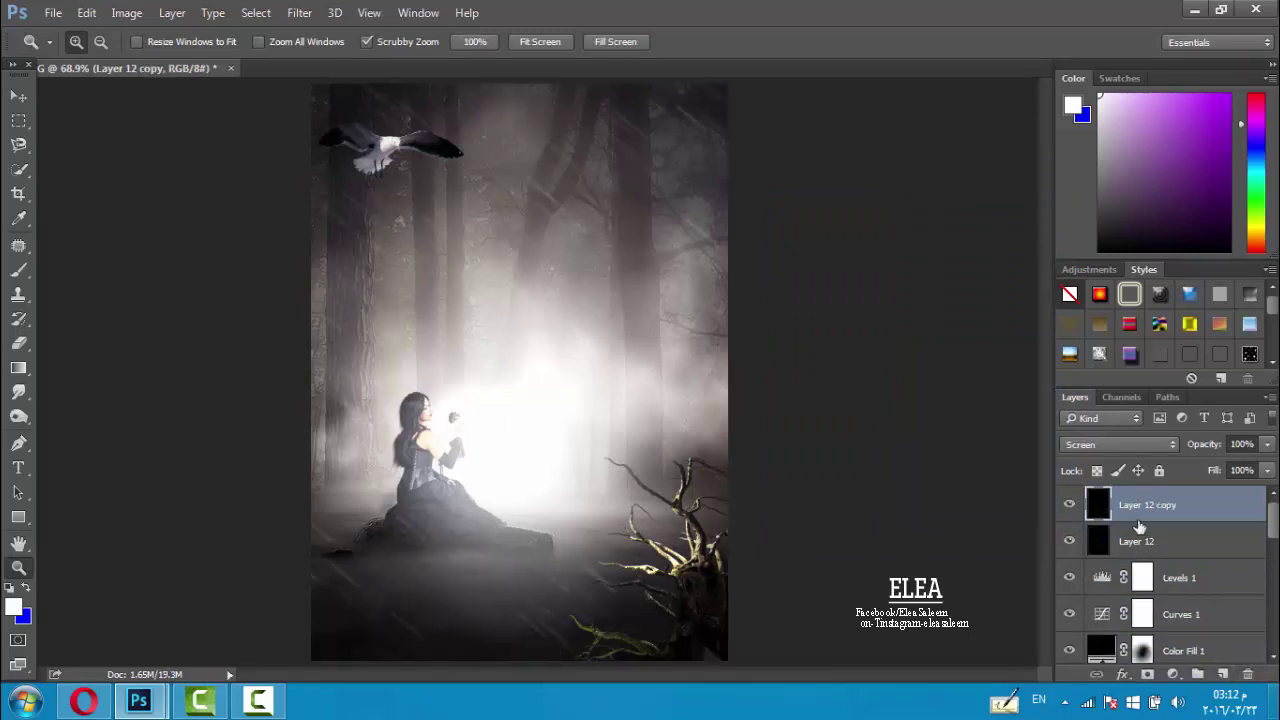
pyautogui.click(1188, 541)
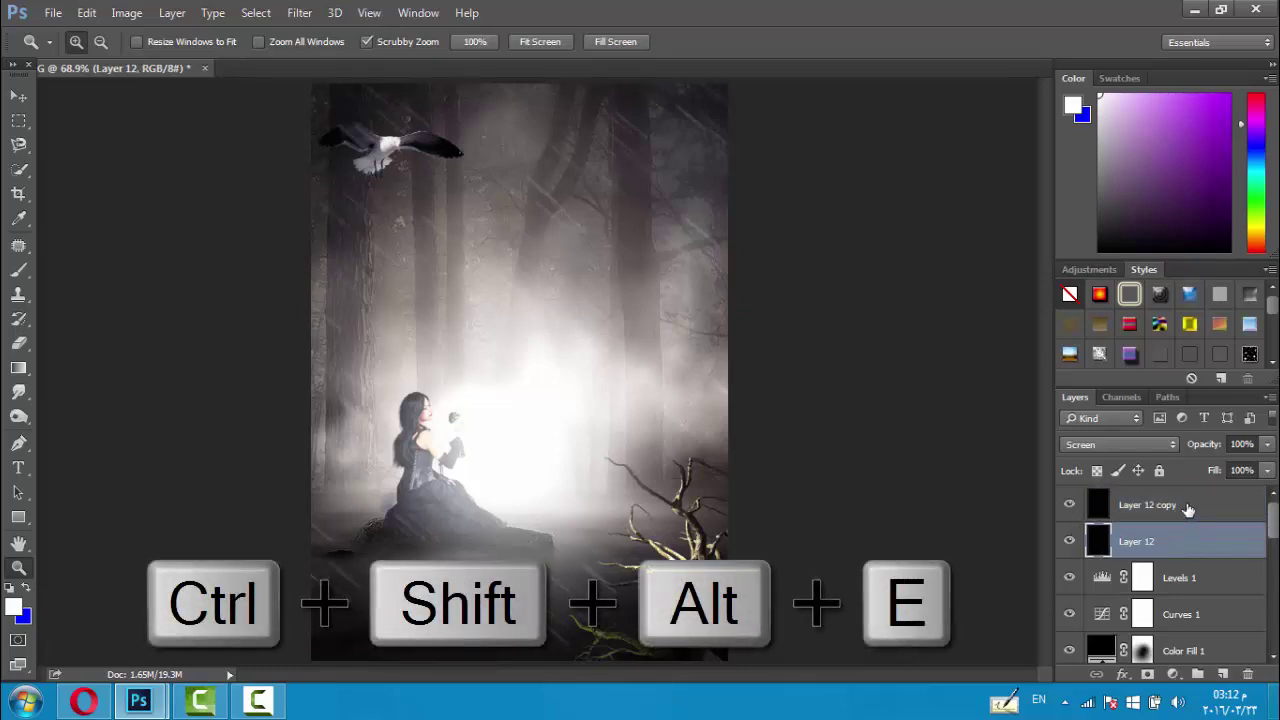
# Step: Stamp visible layers into Layer 13 and grade it cooler in Camera Raw (Exposure -0.05, Contrast +3, Shadows -7)
pyautogui.click(1156, 510)
pyautogui.hotkey('ctrl', 'shift', 'alt', 'e')
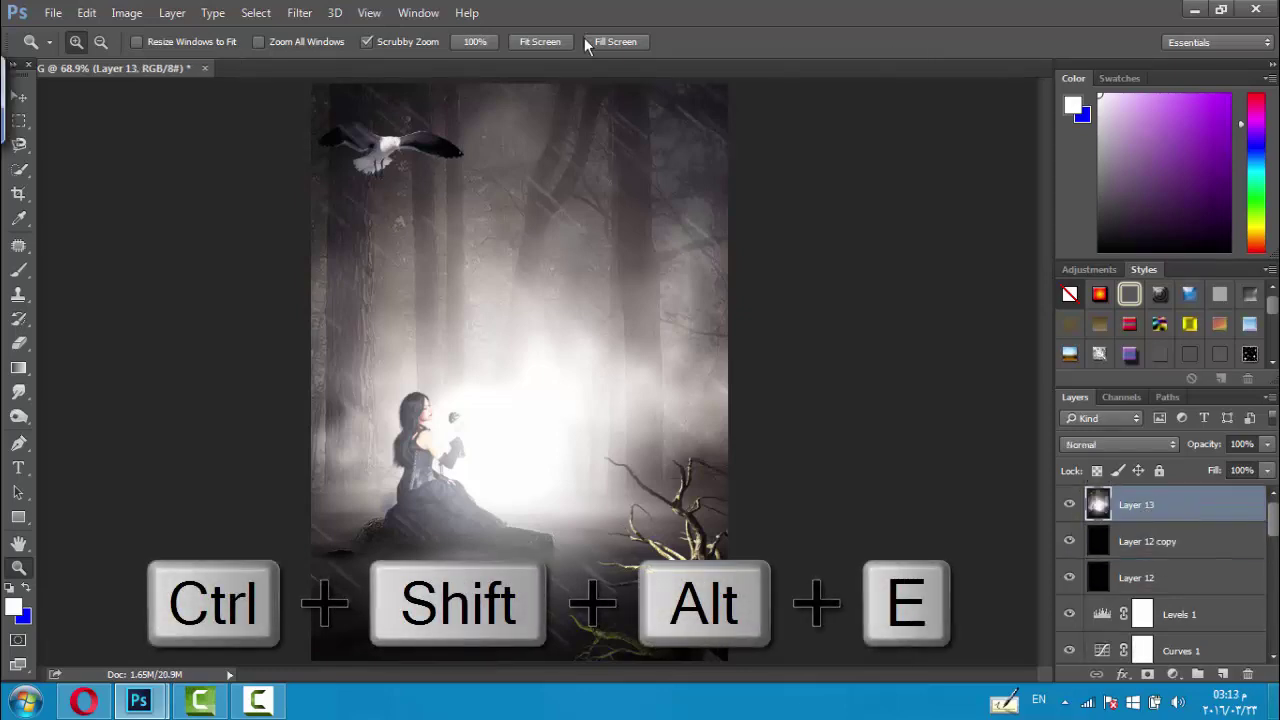
pyautogui.click(299, 12)
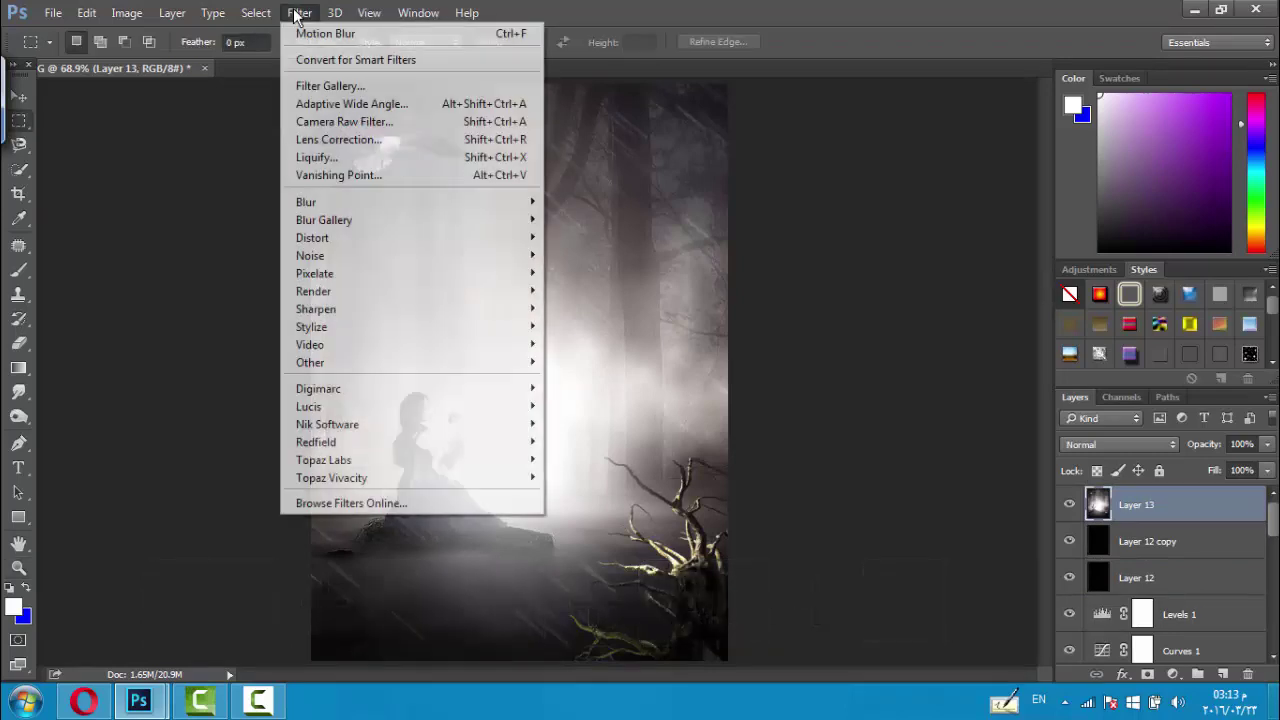
pyautogui.click(292, 125)
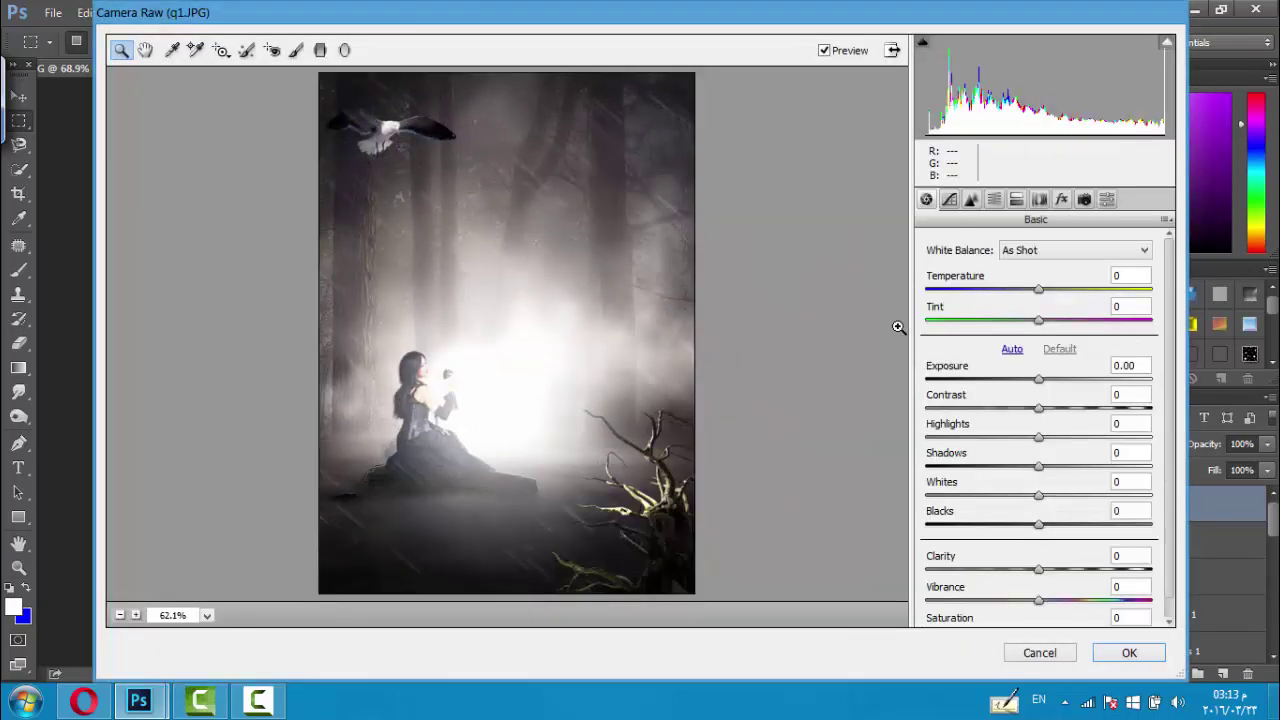
pyautogui.moveTo(1039, 290); pyautogui.dragTo(1029, 290)
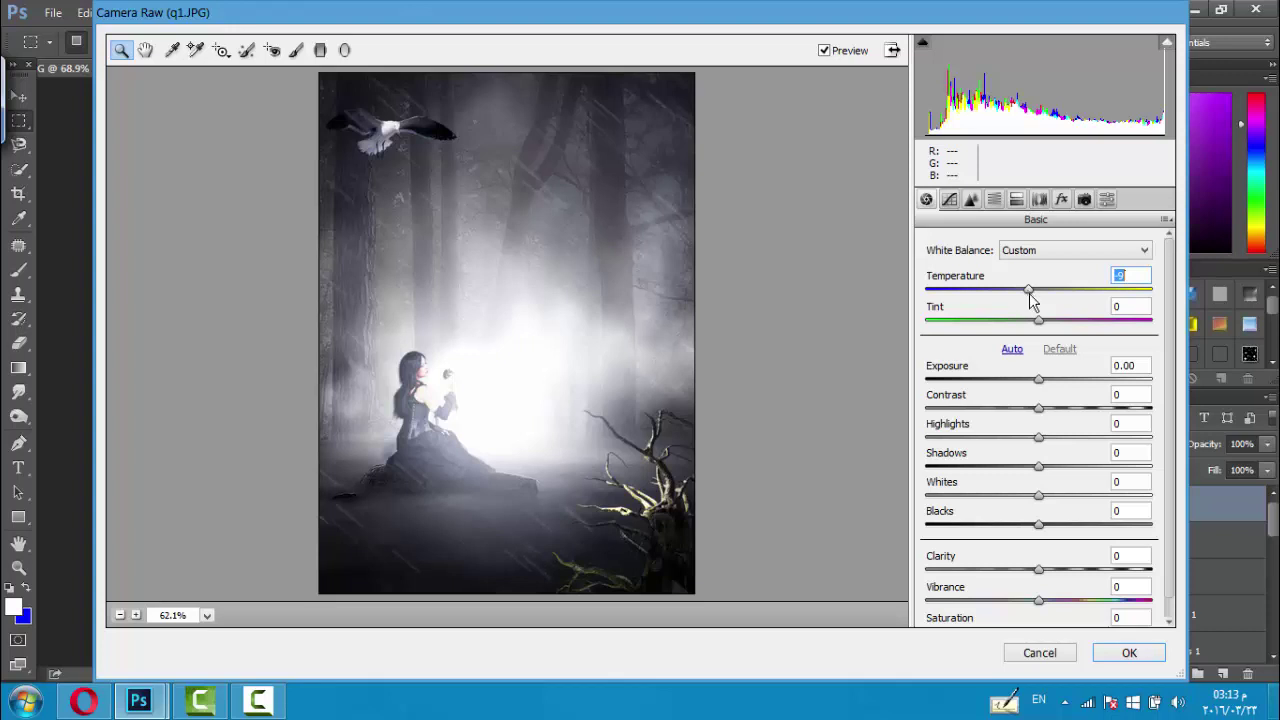
pyautogui.moveTo(1039, 320); pyautogui.dragTo(1036, 322)
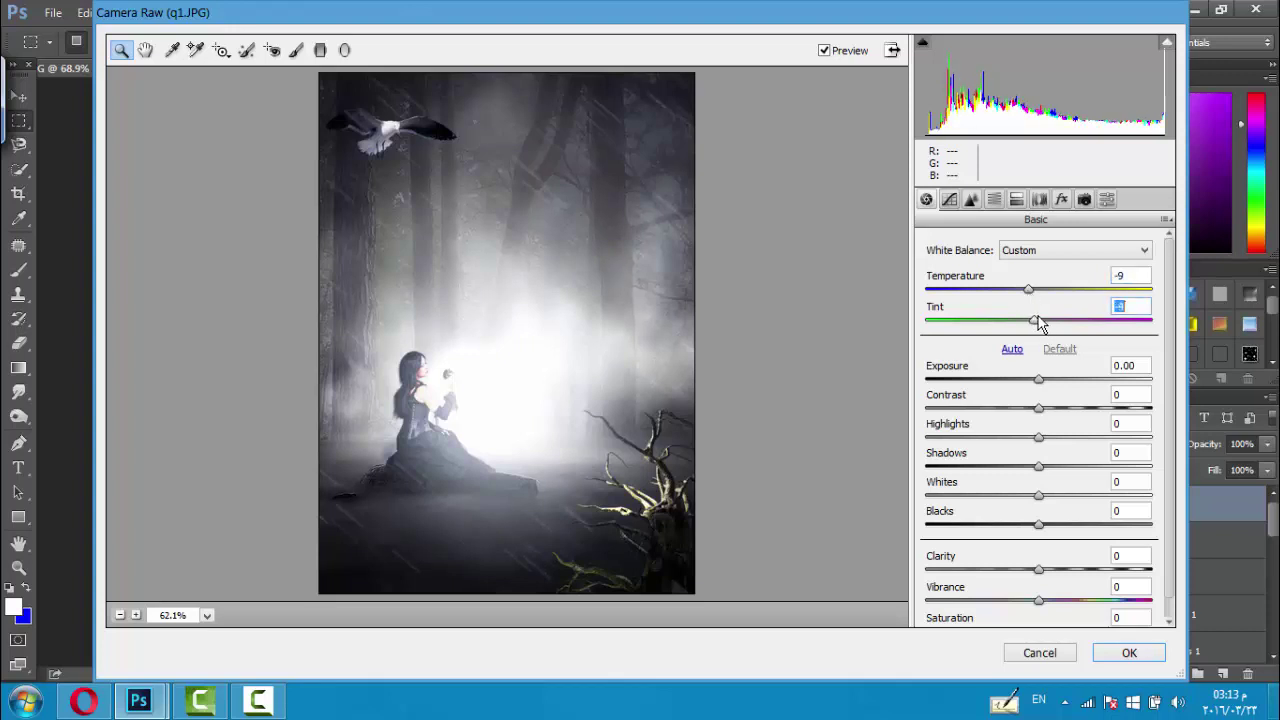
pyautogui.moveTo(1040, 383)
pyautogui.mouseDown()
pyautogui.moveTo(1027, 409)
pyautogui.moveTo(1046, 414)
pyautogui.mouseUp()
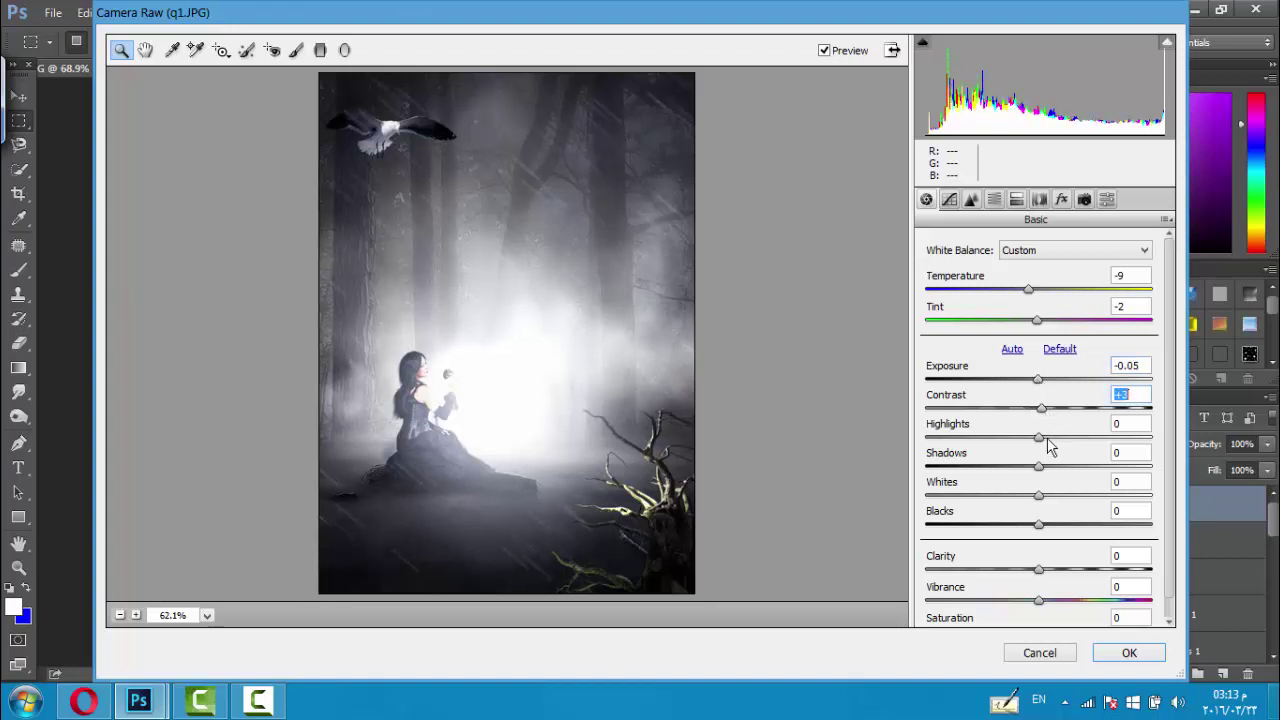
pyautogui.moveTo(1039, 466); pyautogui.dragTo(1029, 472)
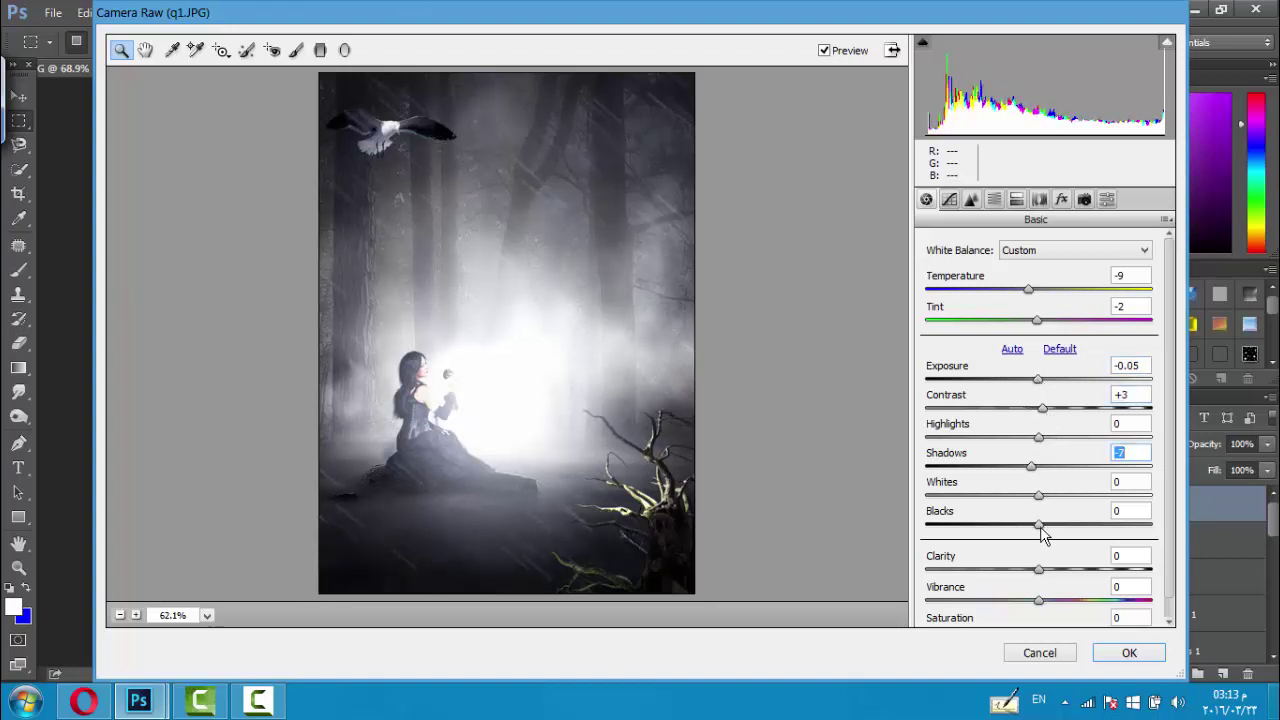
pyautogui.moveTo(1038, 569)
pyautogui.mouseDown()
pyautogui.moveTo(1060, 571)
pyautogui.moveTo(1060, 601)
pyautogui.mouseUp()
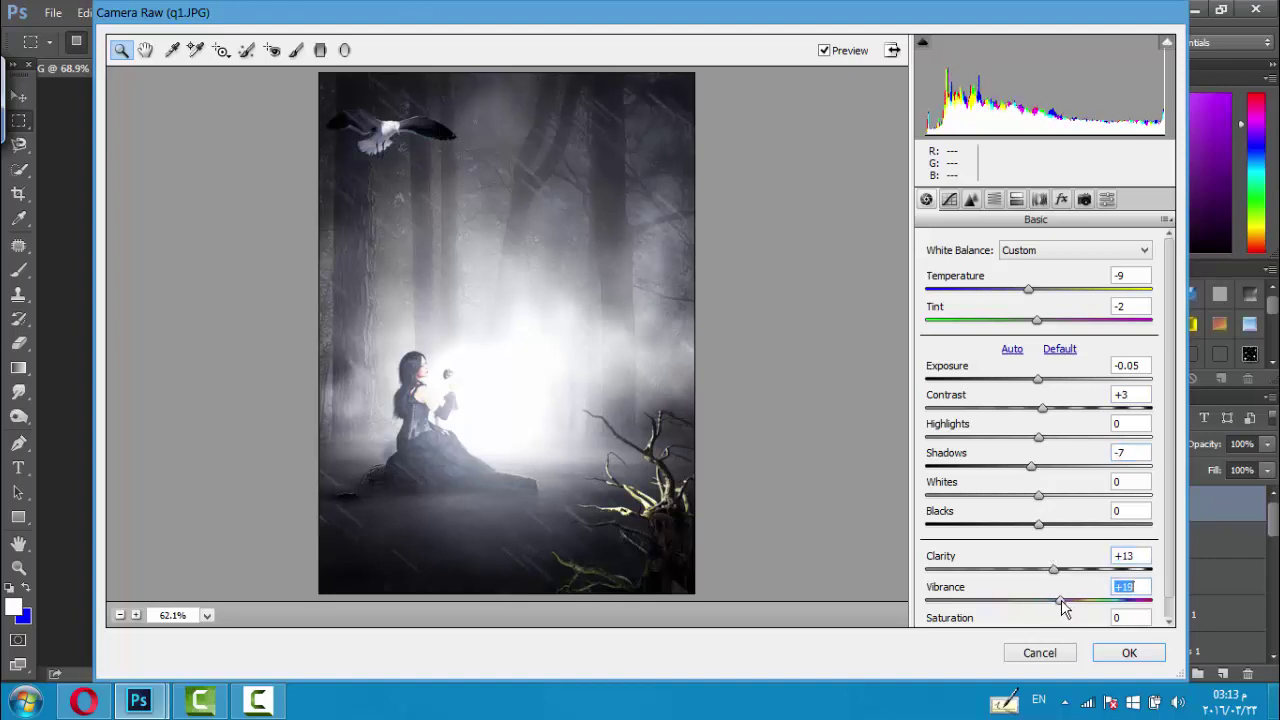
pyautogui.click(1105, 654)
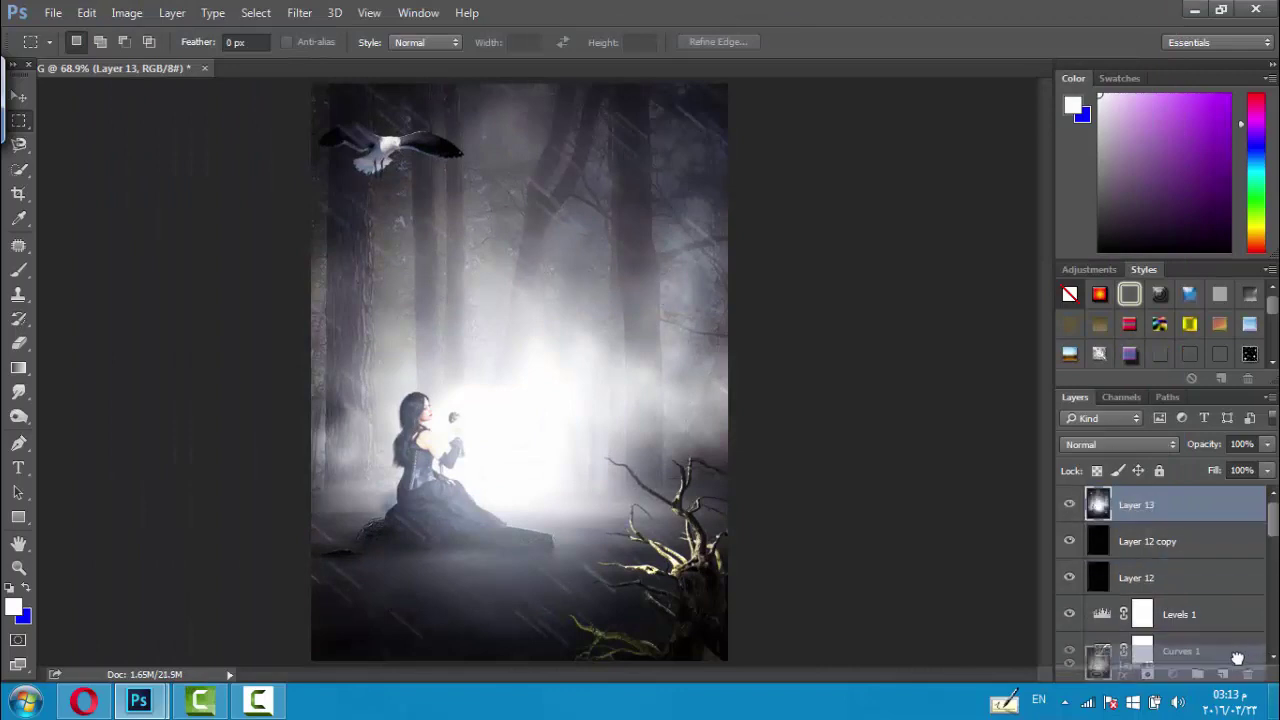
# Step: Duplicate Layer 13 and Gaussian-blur the copy at radius 3.1
pyautogui.moveTo(1105, 497); pyautogui.dragTo(1222, 672)
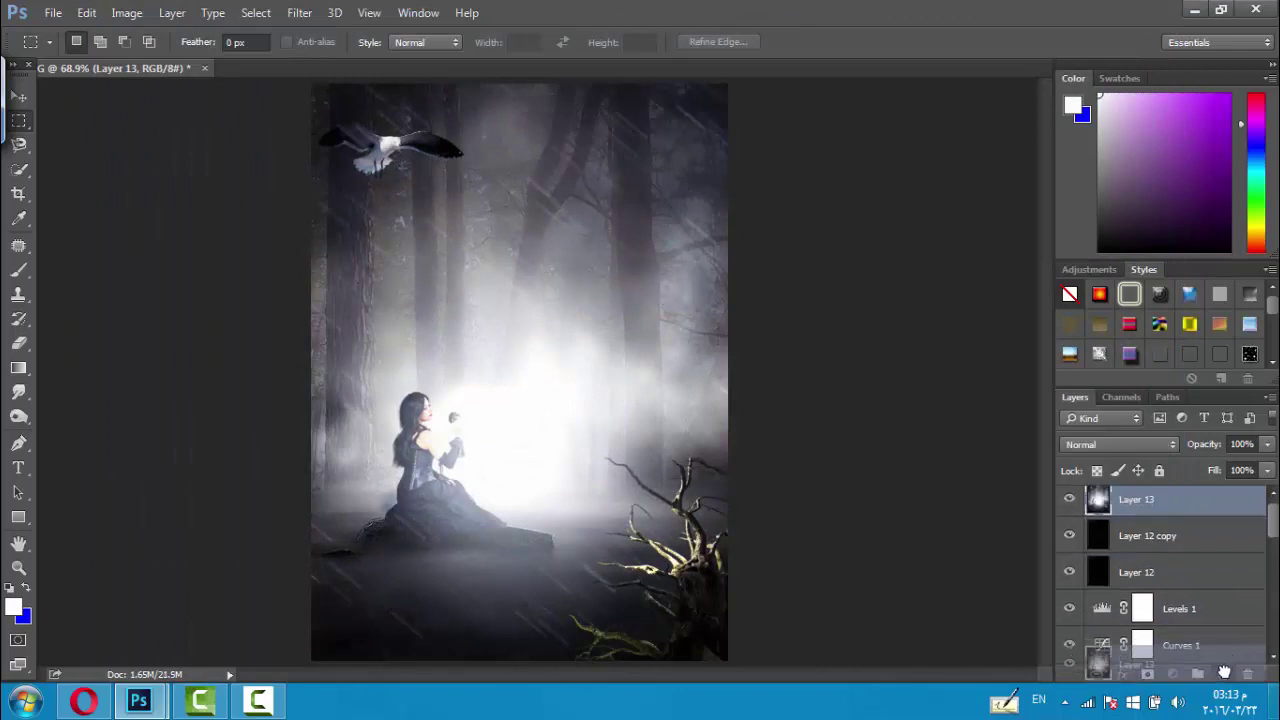
pyautogui.click(301, 19)
pyautogui.moveTo(306, 202)
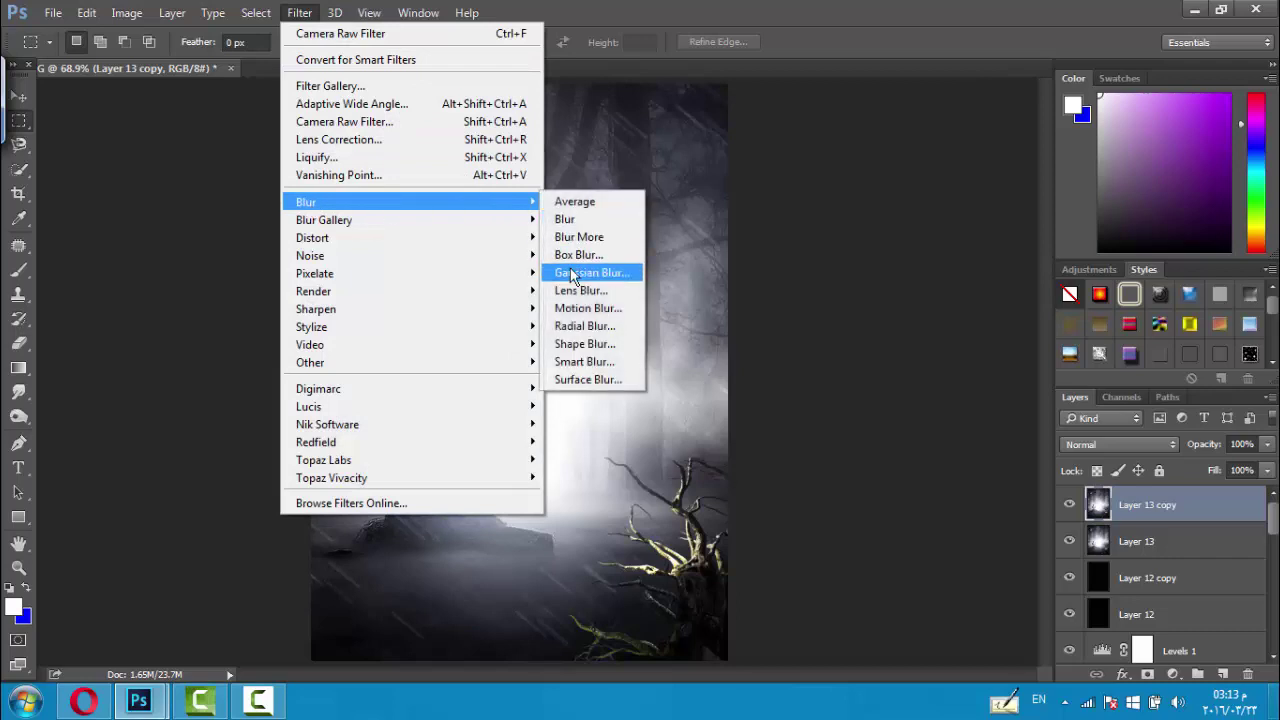
pyautogui.click(574, 274)
pyautogui.moveTo(742, 462)
pyautogui.mouseDown()
pyautogui.moveTo(716, 457)
pyautogui.moveTo(726, 462)
pyautogui.mouseUp()
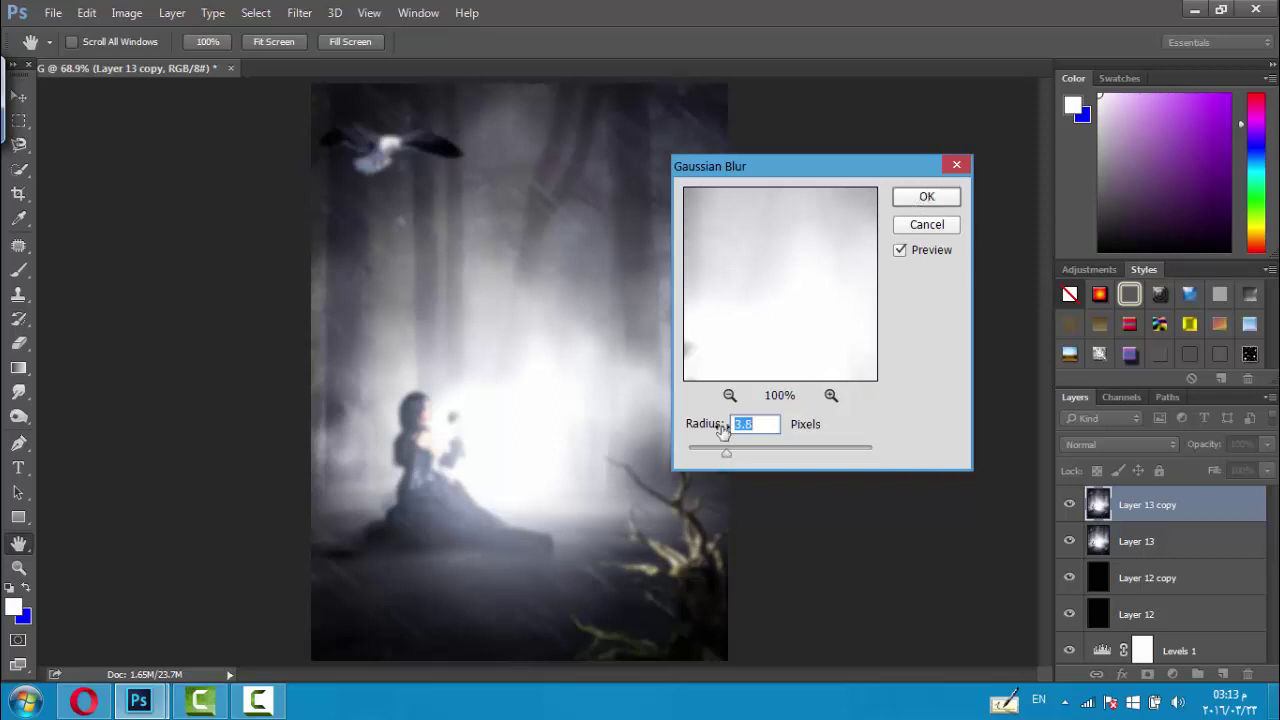
pyautogui.click(926, 197)
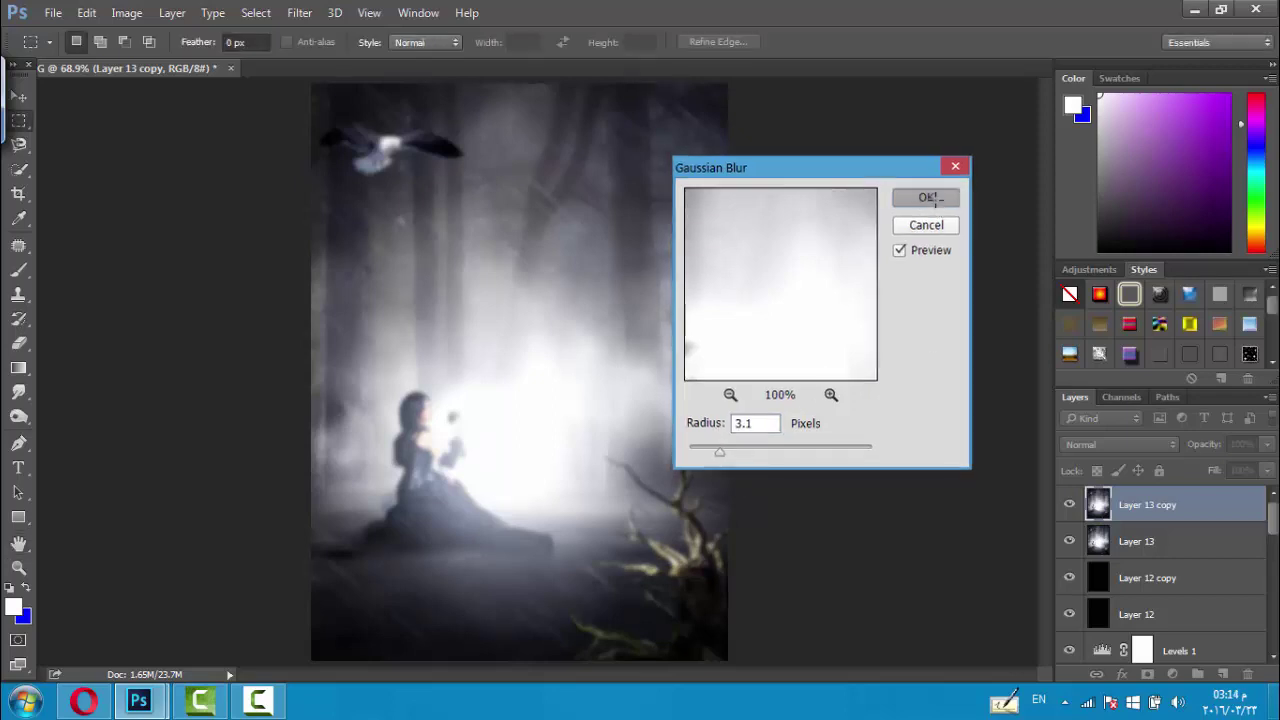
# Step: Add a layer mask to Layer 13 copy and fade it with black gradients around the glow
pyautogui.press('b')
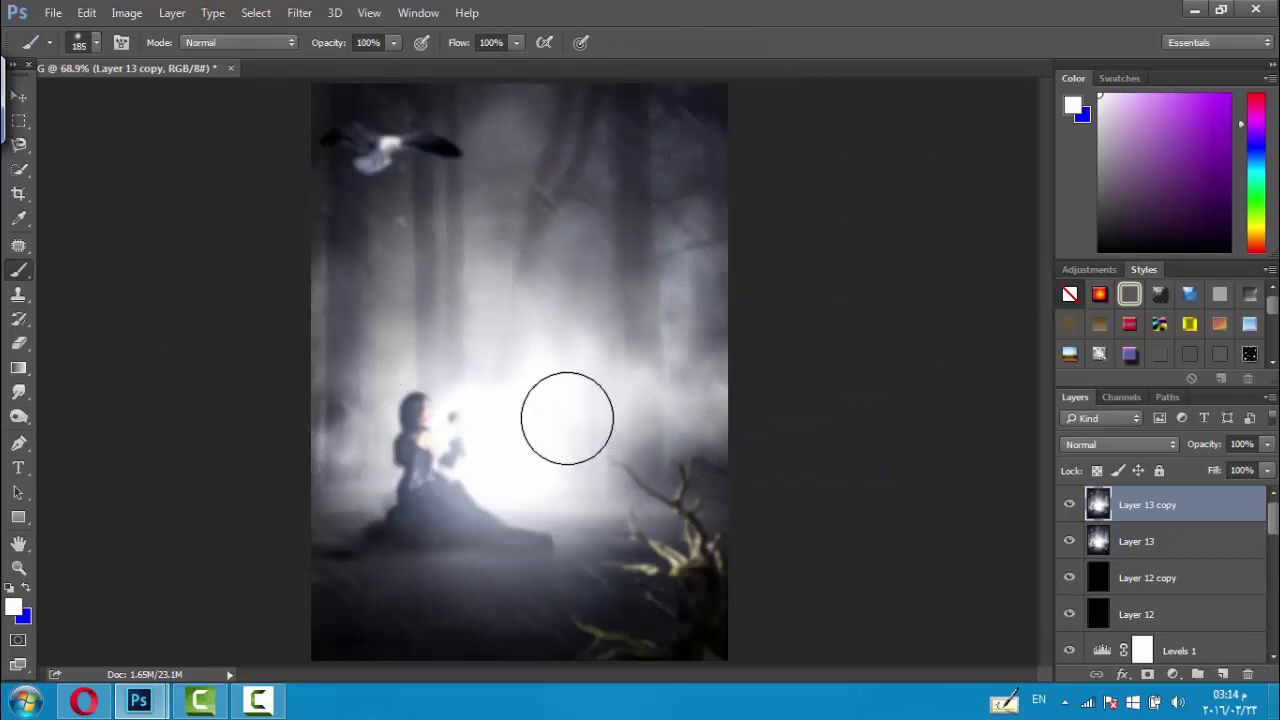
pyautogui.click(1146, 673)
pyautogui.press('d')
pyautogui.press('x')
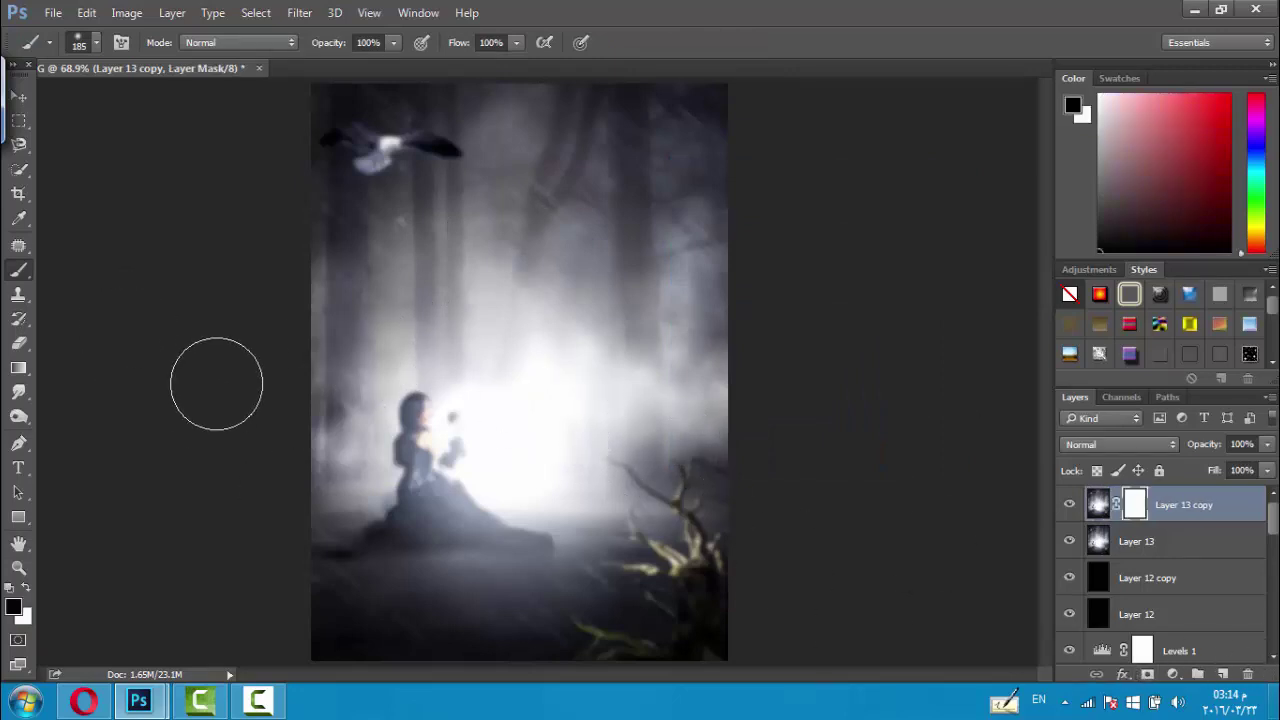
pyautogui.click(26, 369)
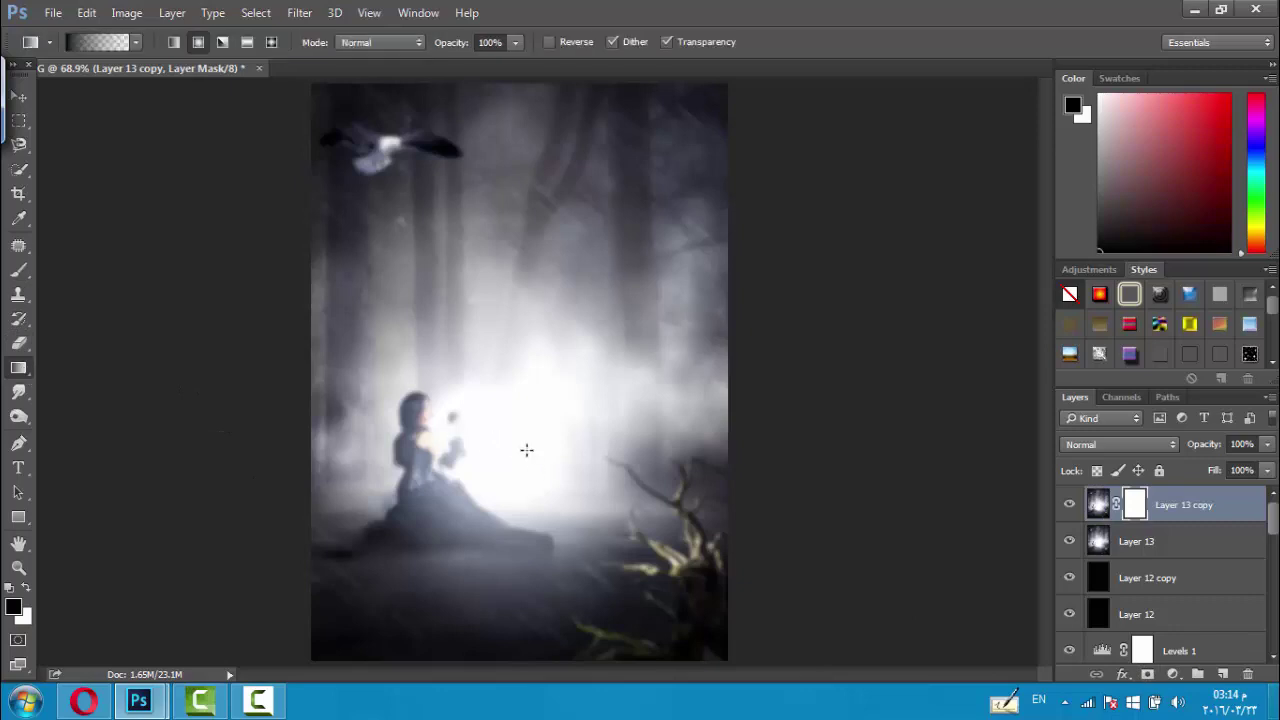
pyautogui.moveTo(393, 411); pyautogui.dragTo(367, 253)
pyautogui.moveTo(395, 320); pyautogui.dragTo(352, 248)
pyautogui.moveTo(413, 522); pyautogui.dragTo(481, 459)
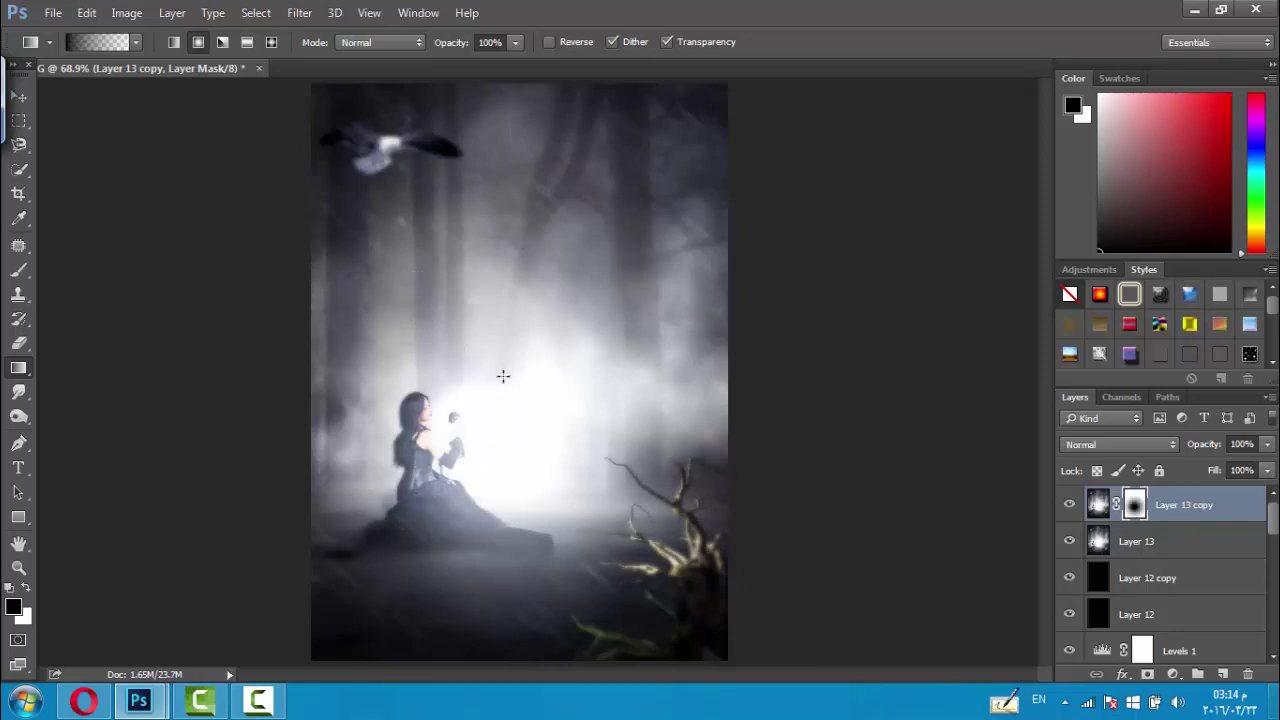
pyautogui.moveTo(453, 420)
pyautogui.mouseDown()
pyautogui.moveTo(554, 423)
pyautogui.moveTo(554, 277)
pyautogui.mouseUp()
pyautogui.moveTo(508, 432); pyautogui.dragTo(386, 314)
pyautogui.moveTo(563, 443); pyautogui.dragTo(598, 512)
# Step: Set Layer 13 copy's opacity to 64%
pyautogui.click(1266, 452)
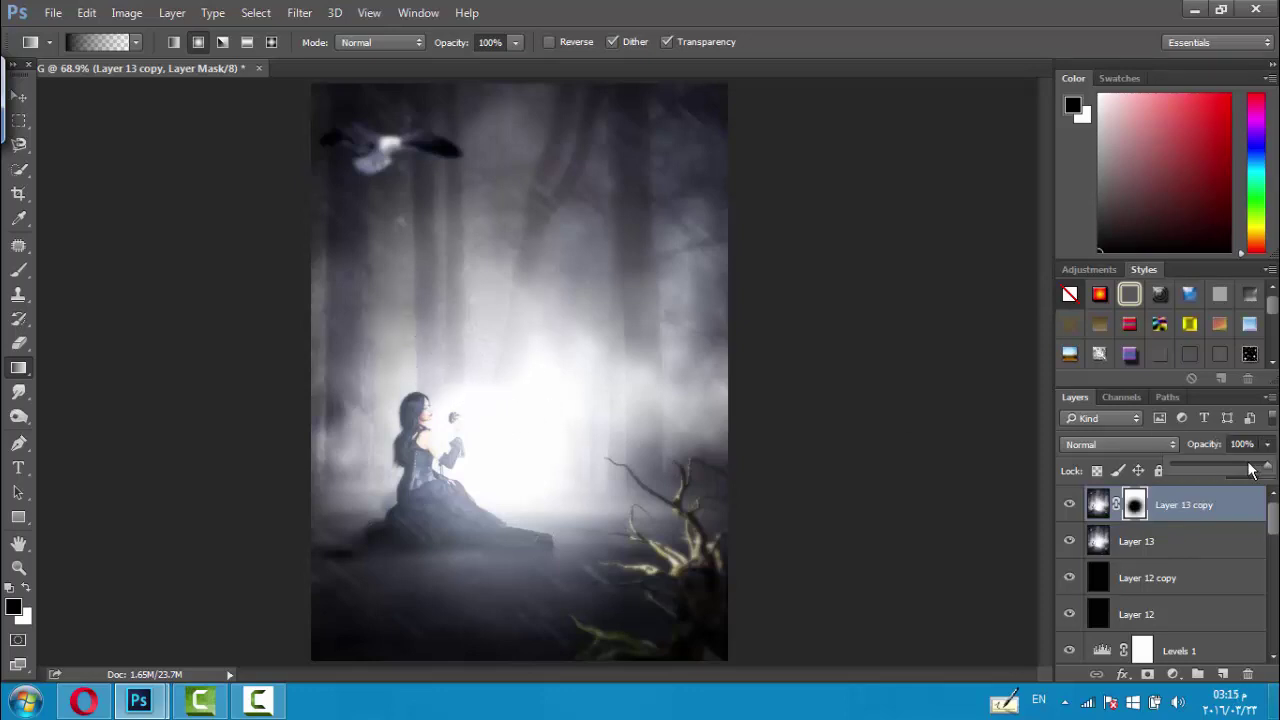
pyautogui.moveTo(1262, 466); pyautogui.dragTo(1229, 470)
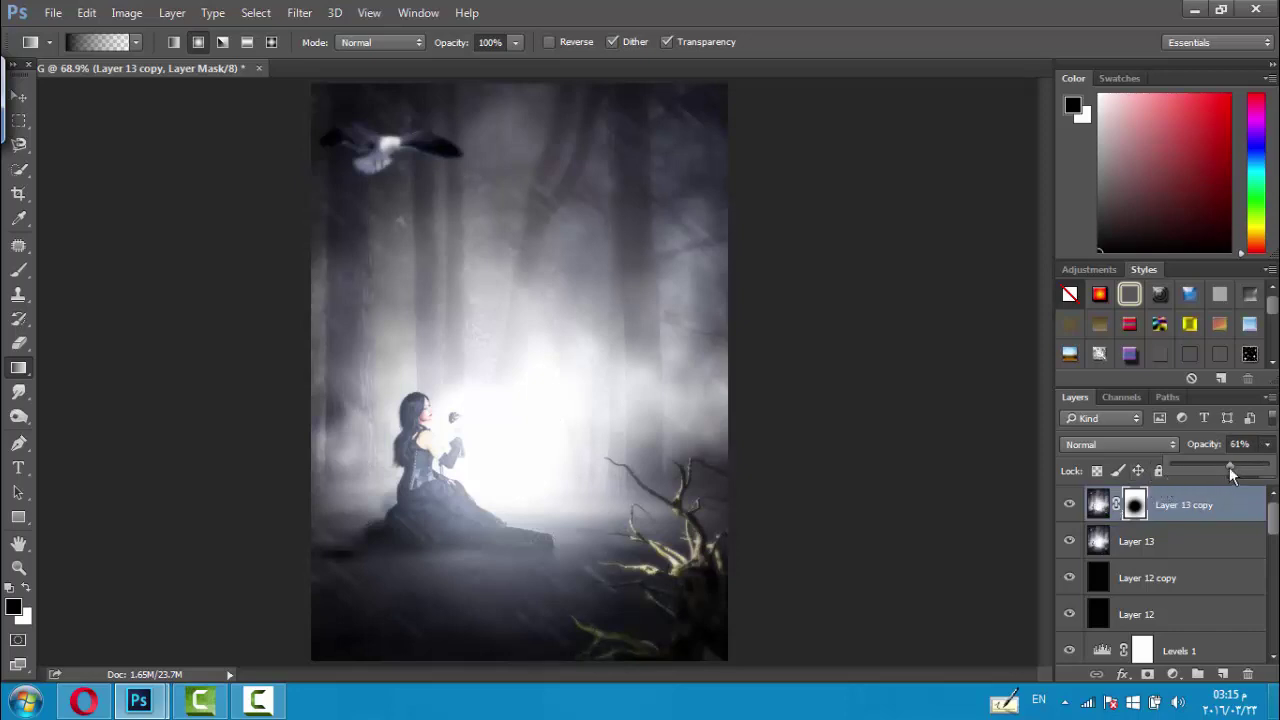
pyautogui.click(18, 120)
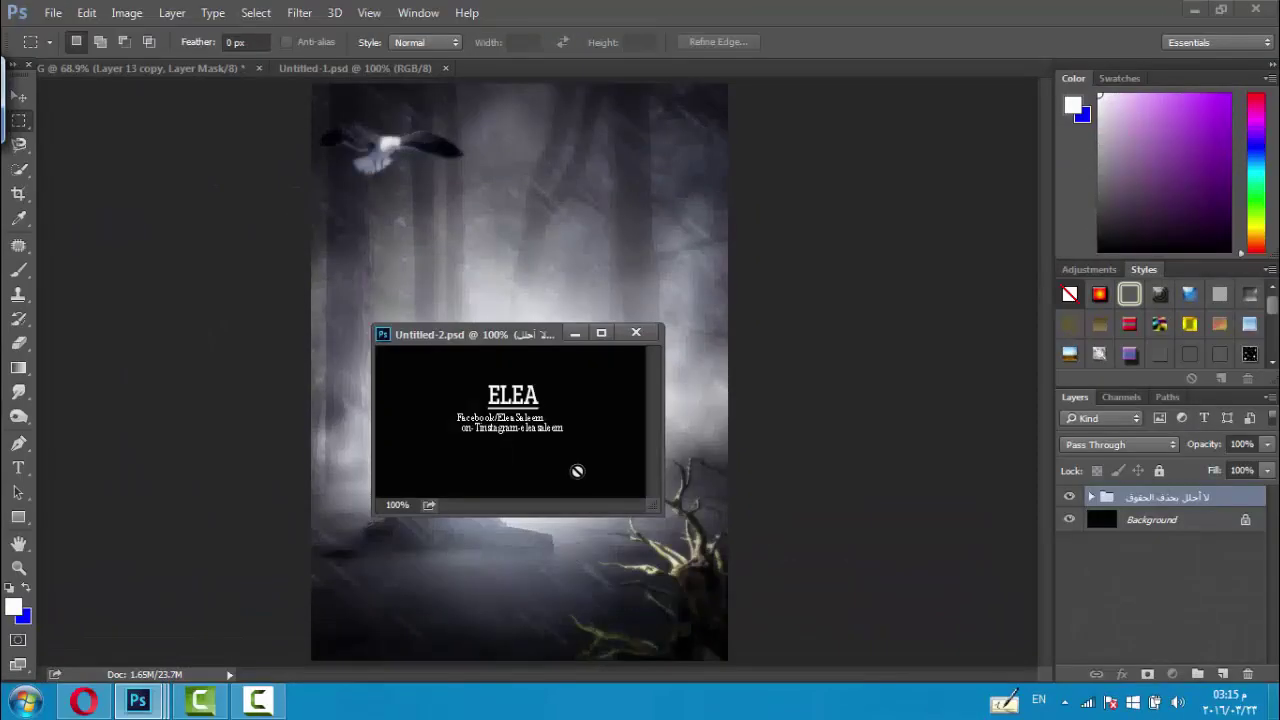
# Step: Drop the signature watermark into the forest scene and centre it below the kneeling woman
pyautogui.moveTo(577, 471); pyautogui.dragTo(570, 580)
pyautogui.click(637, 334)
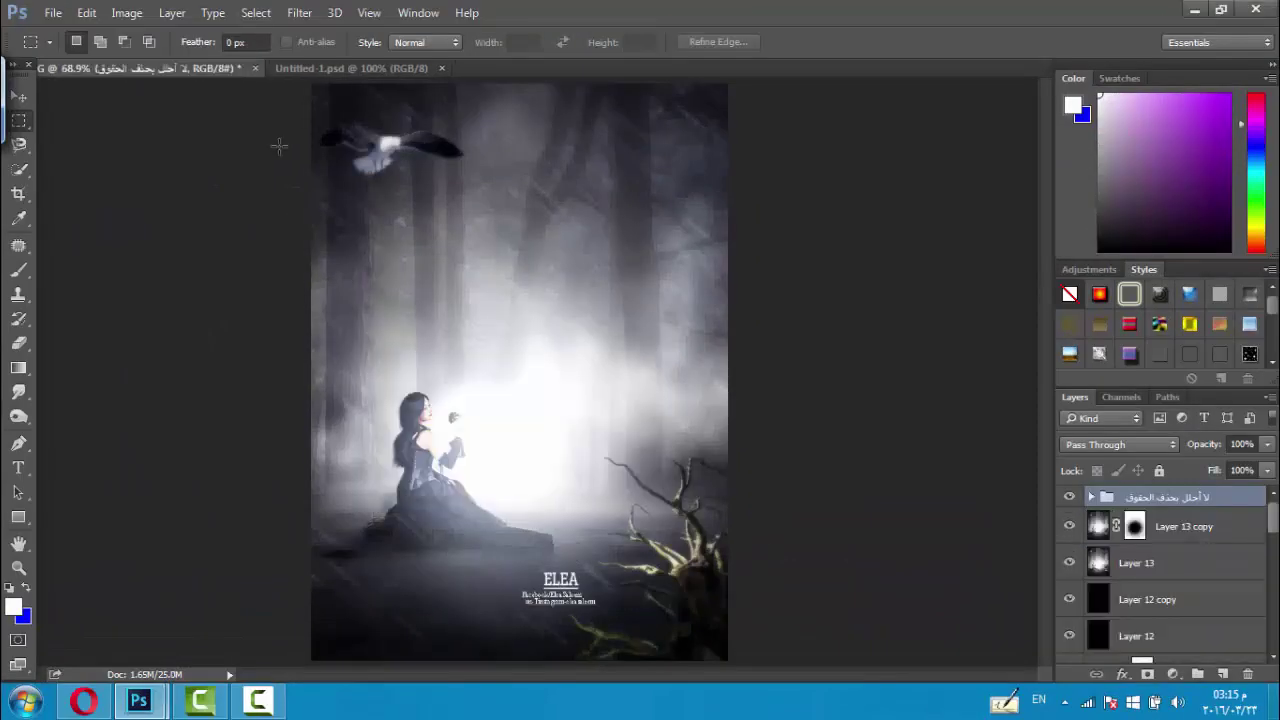
pyautogui.click(20, 96)
pyautogui.moveTo(440, 579); pyautogui.dragTo(274, 561)
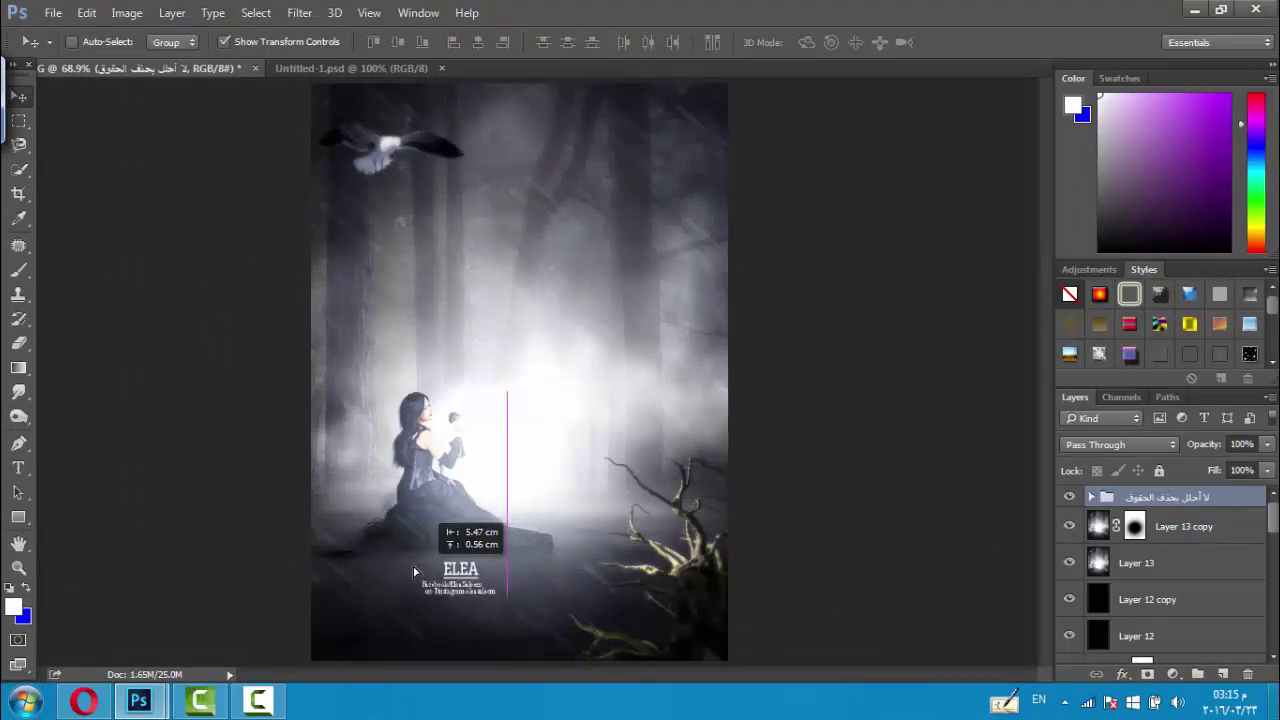
pyautogui.click(299, 42)
pyautogui.moveTo(438, 577)
pyautogui.mouseDown()
pyautogui.moveTo(519, 565)
pyautogui.moveTo(566, 578)
pyautogui.moveTo(578, 517)
pyautogui.moveTo(468, 580)
pyautogui.mouseUp()
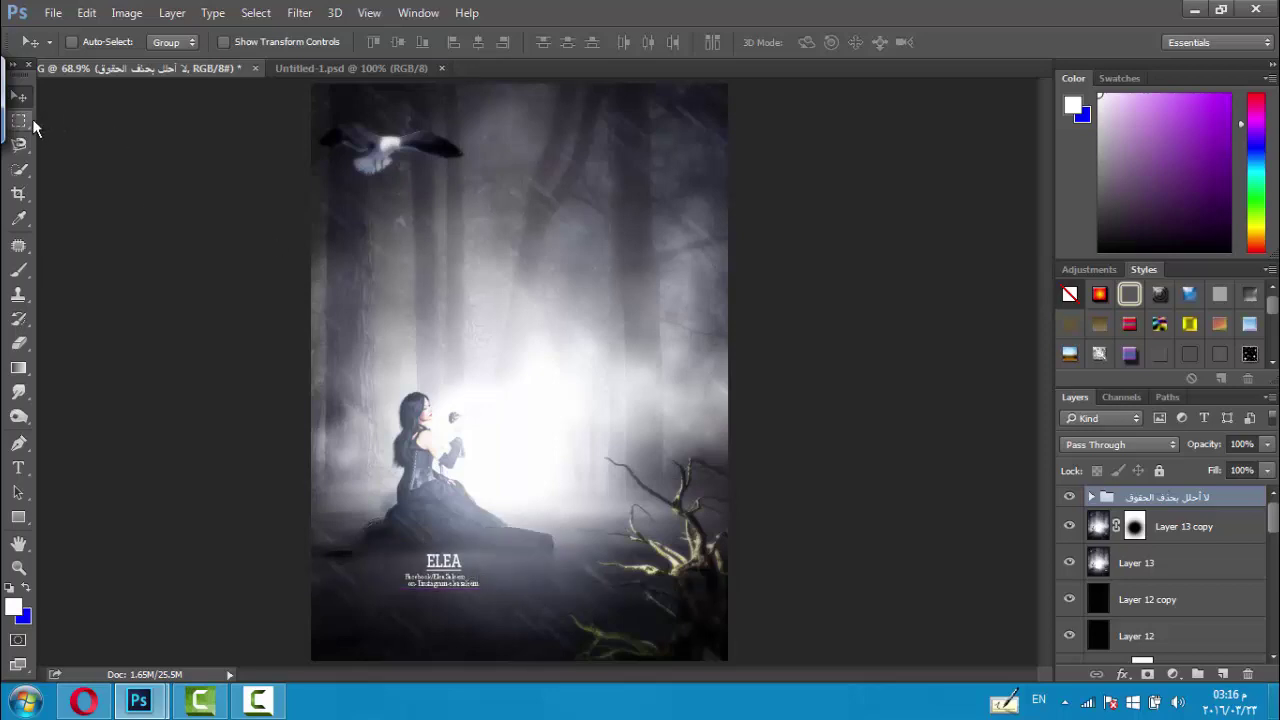
# Step: Browse the menus and dismiss them, leaving the watermark placement unchanged
pyautogui.click(19, 120)
pyautogui.click(53, 12)
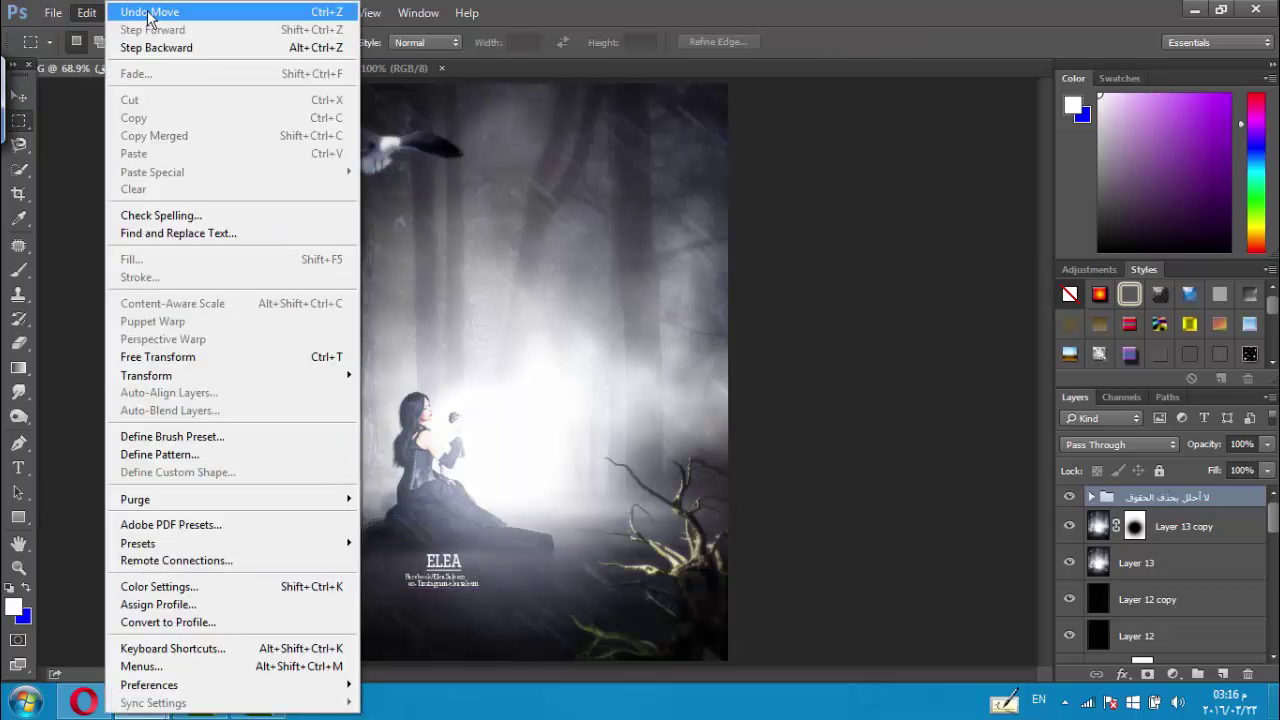
pyautogui.click(915, 198)
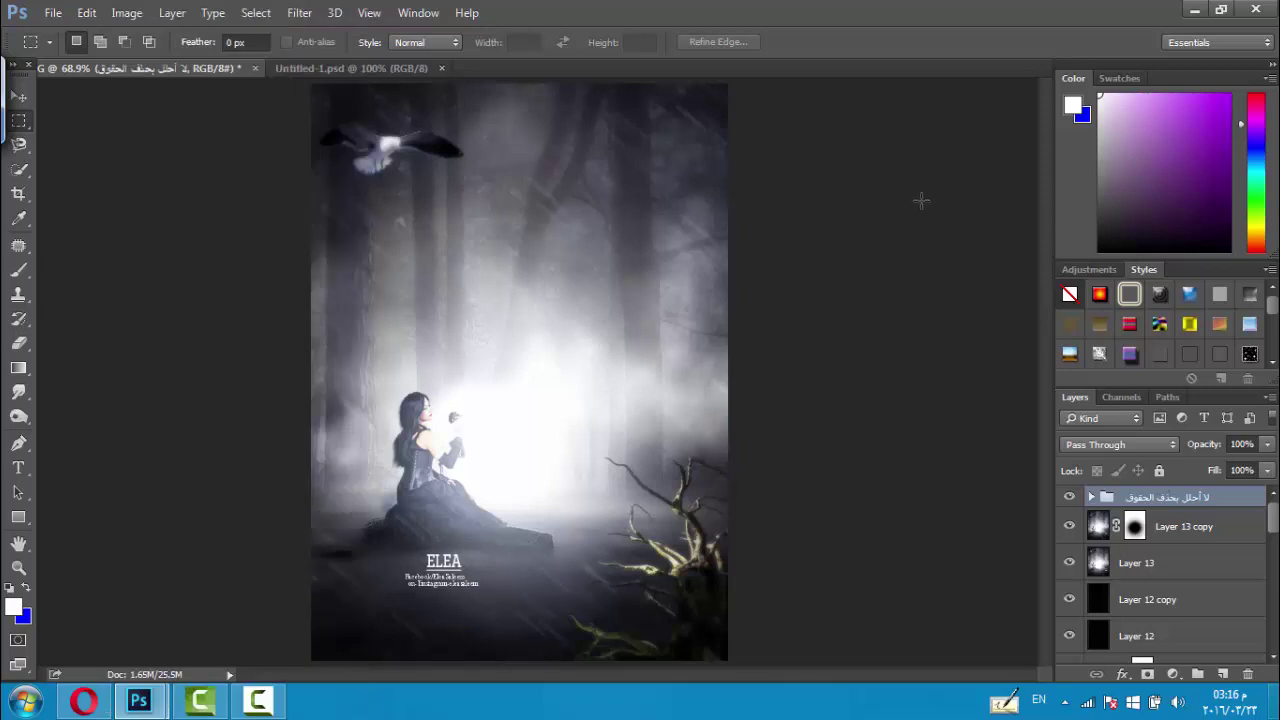
pyautogui.click(172, 12)
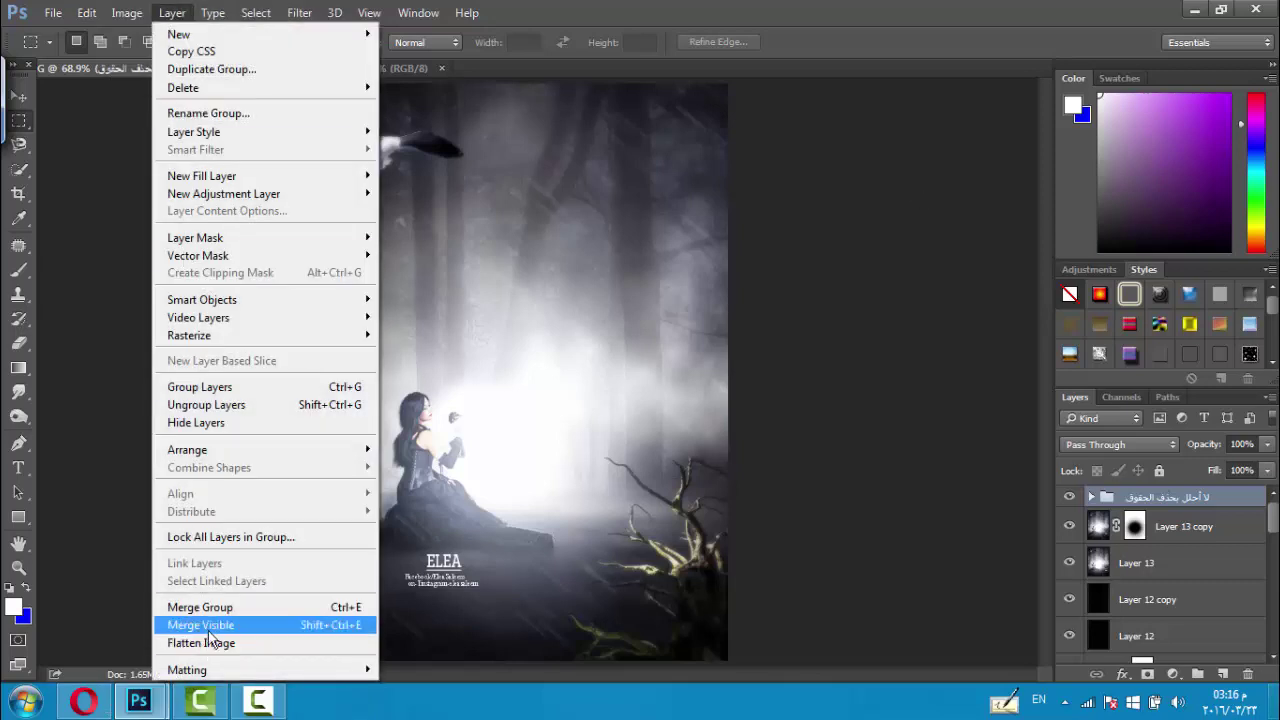
# Step: Flatten the image, discarding hidden layers, and add a Soft Light Background copy at 24% opacity
pyautogui.click(207, 642)
pyautogui.click(515, 258)
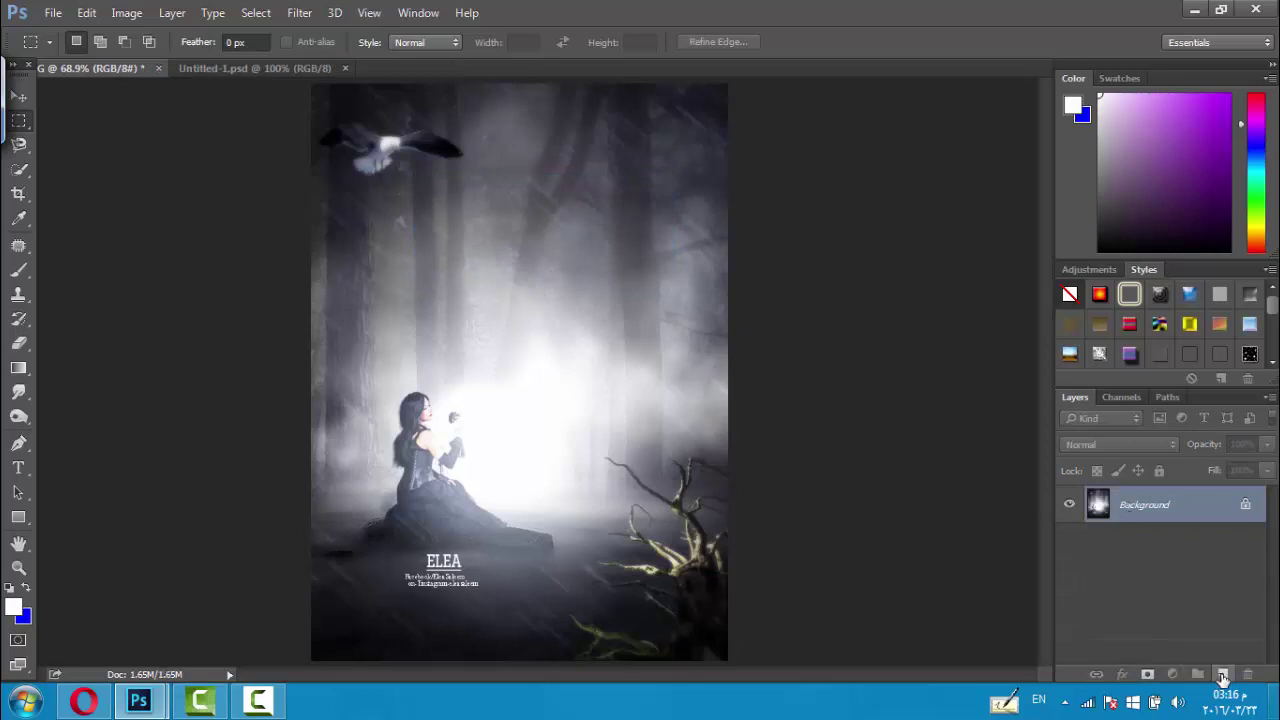
pyautogui.moveTo(1141, 515); pyautogui.dragTo(1222, 674)
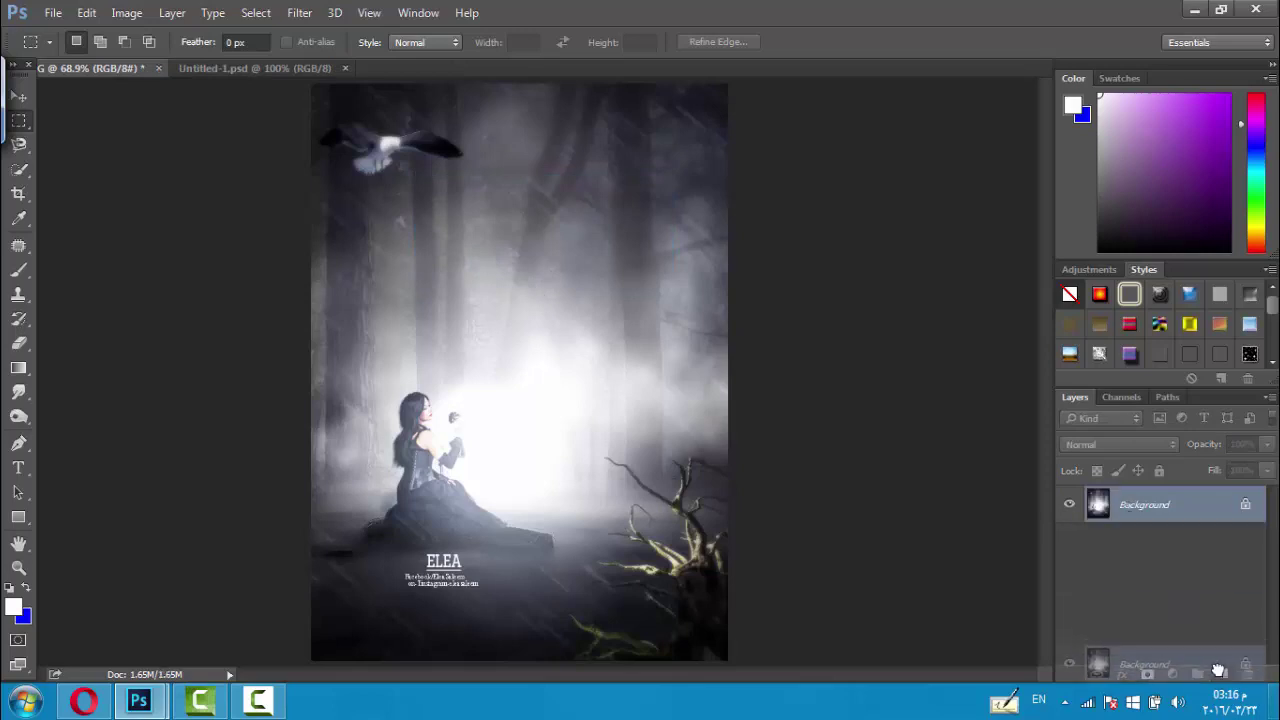
pyautogui.click(1097, 445)
pyautogui.click(1082, 260)
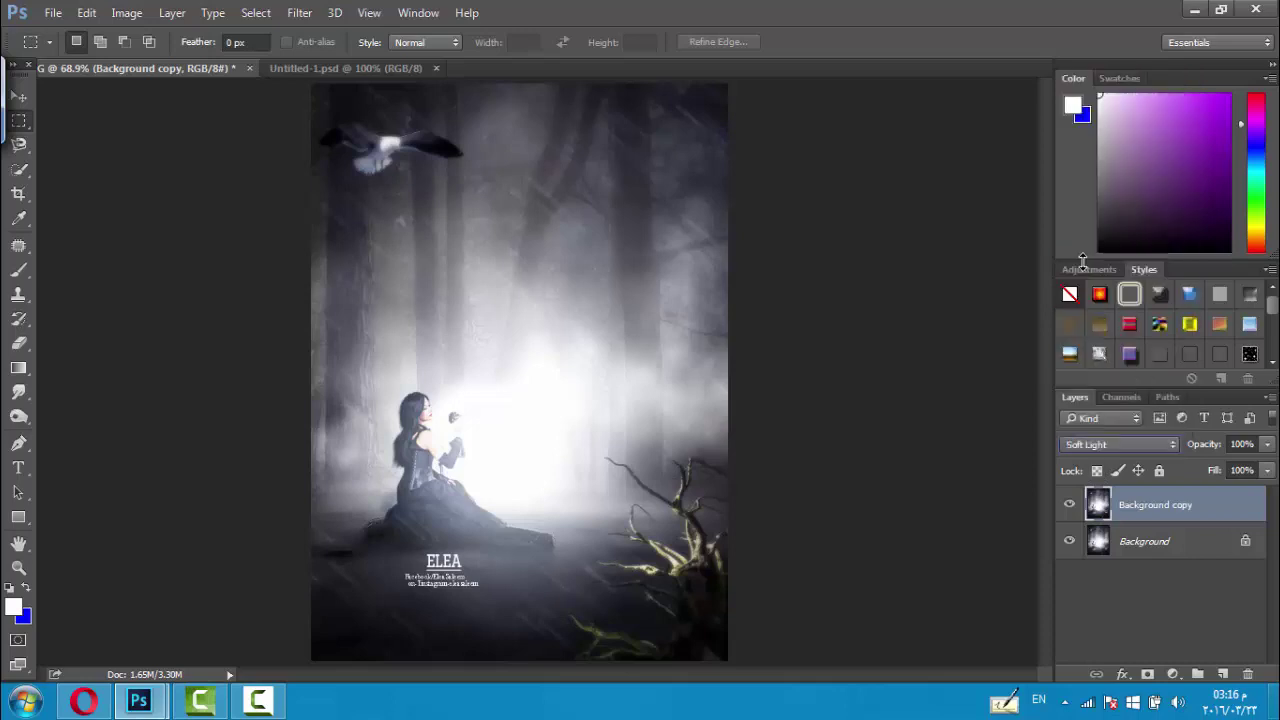
pyautogui.click(1267, 444)
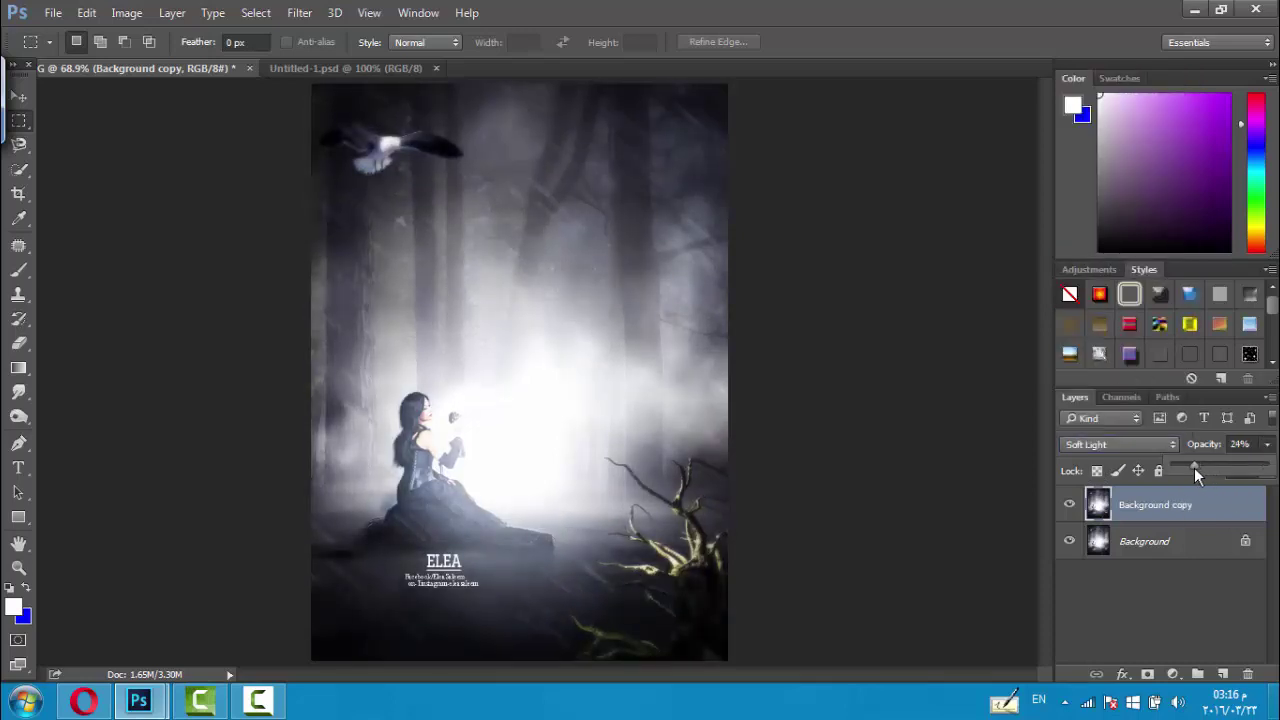
pyautogui.click(53, 13)
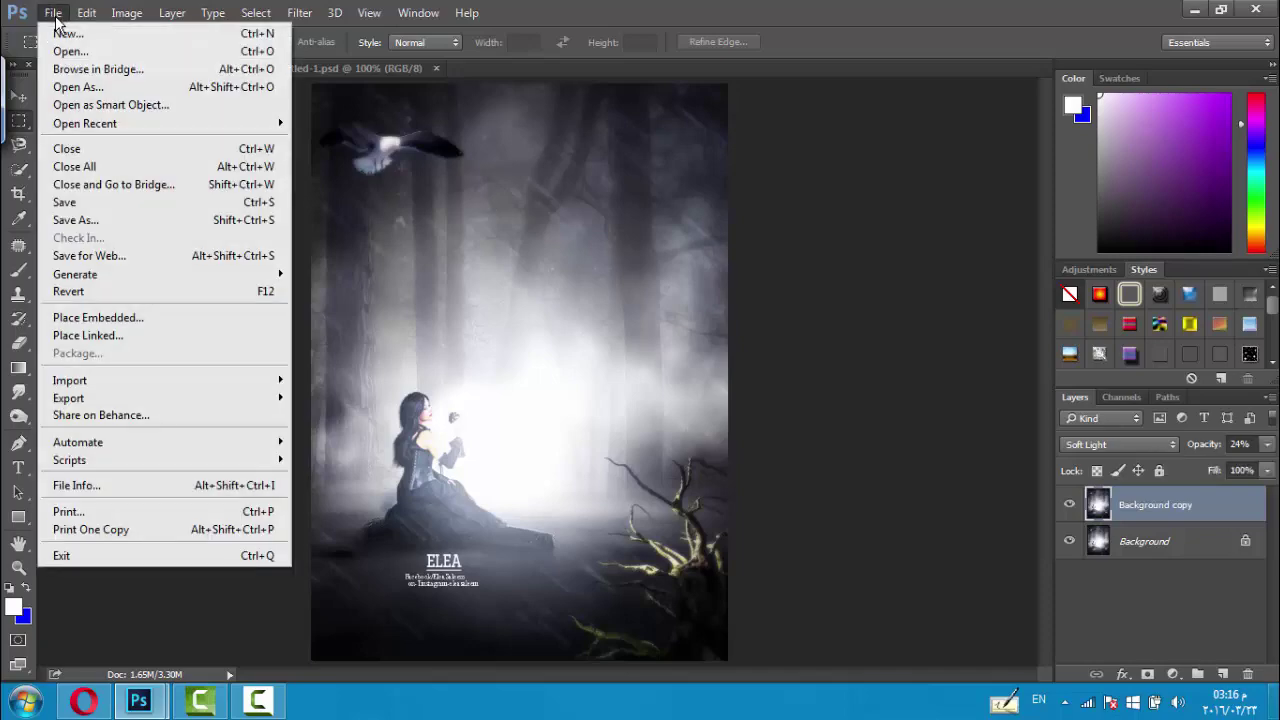
pyautogui.click(96, 226)
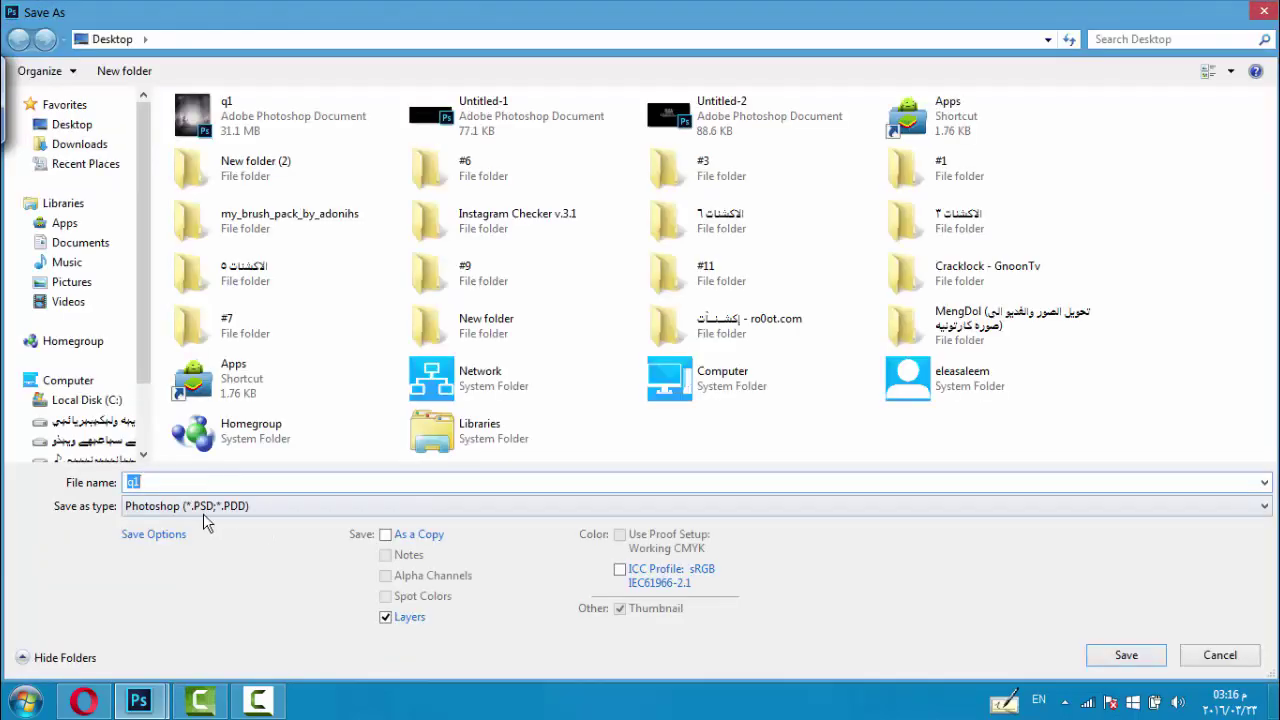
pyautogui.click(203, 513)
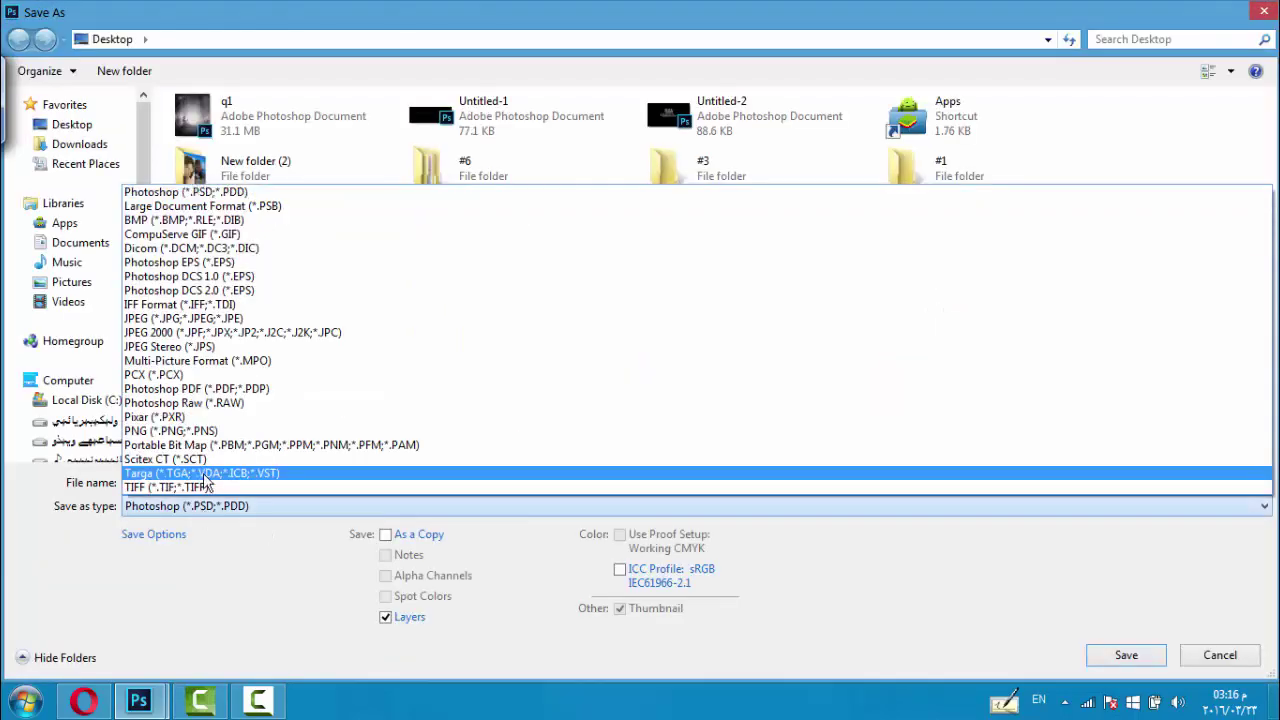
pyautogui.click(188, 436)
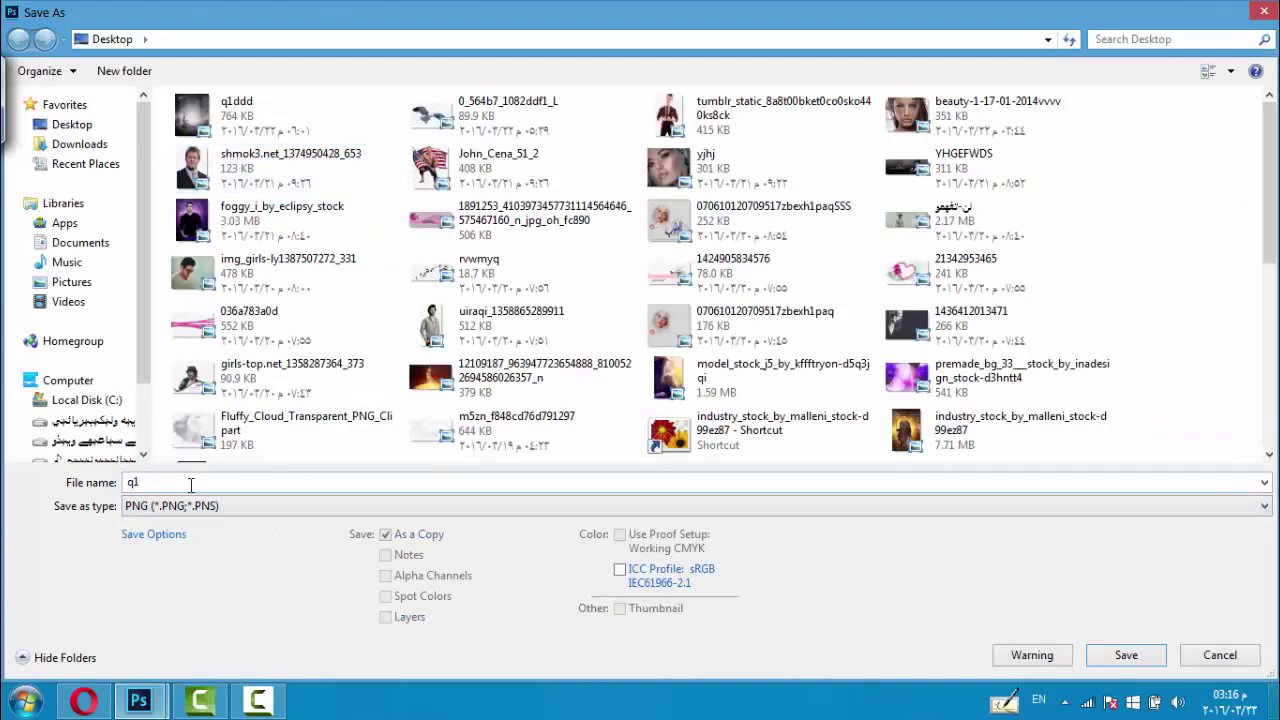
pyautogui.write('111111111111')
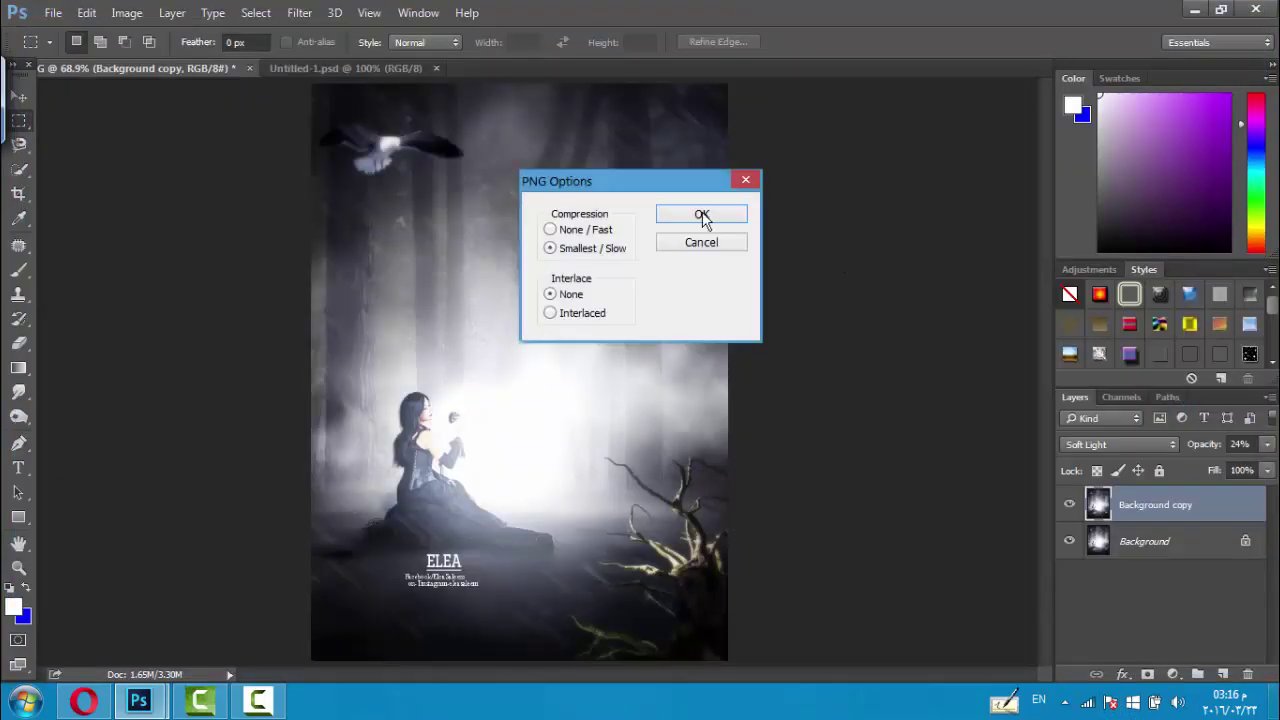
pyautogui.click(701, 214)
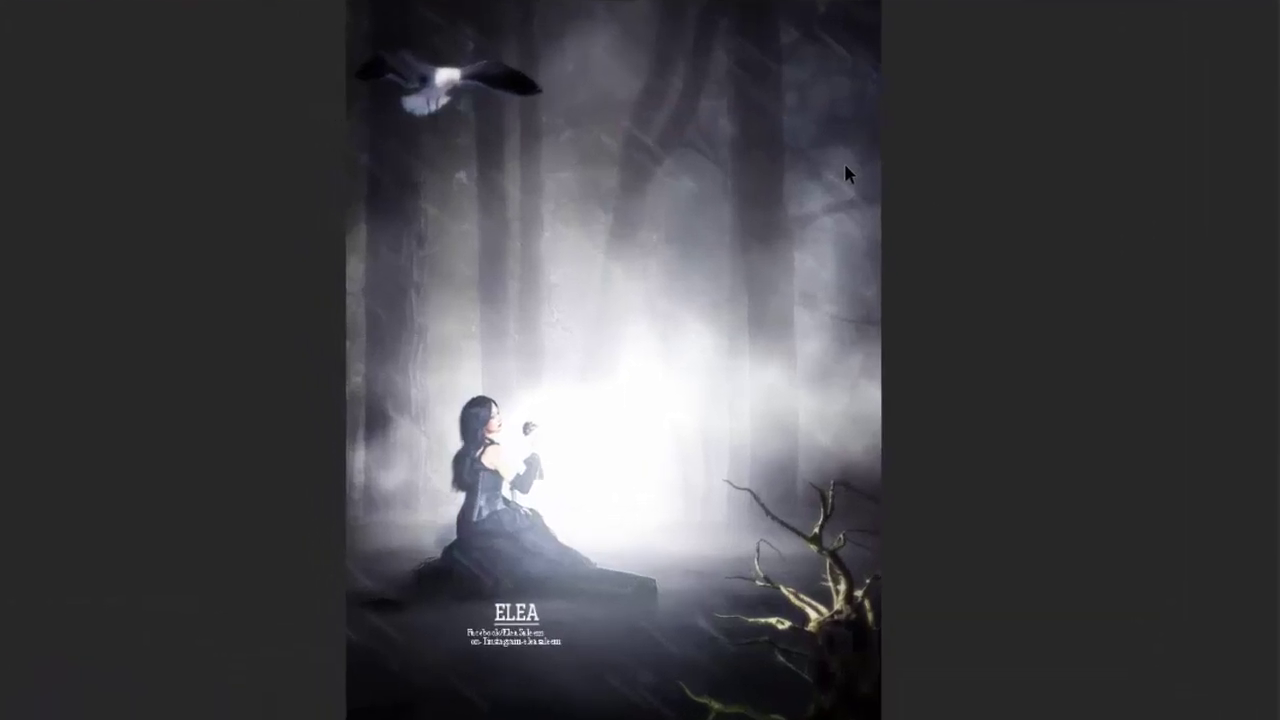